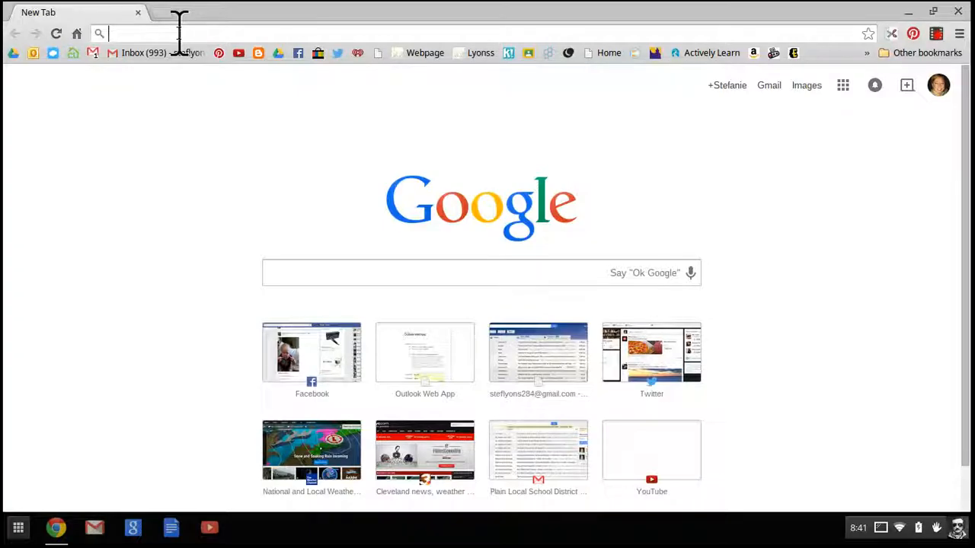
# Open the Google Classroom website at classroom.google.com in the browser.
pyautogui.write('Classroom.google')
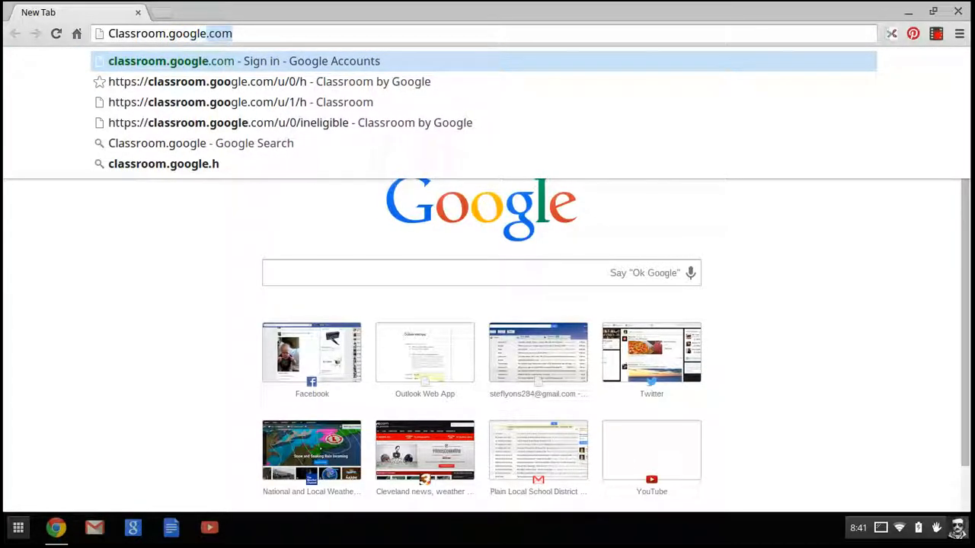
pyautogui.write('.com')
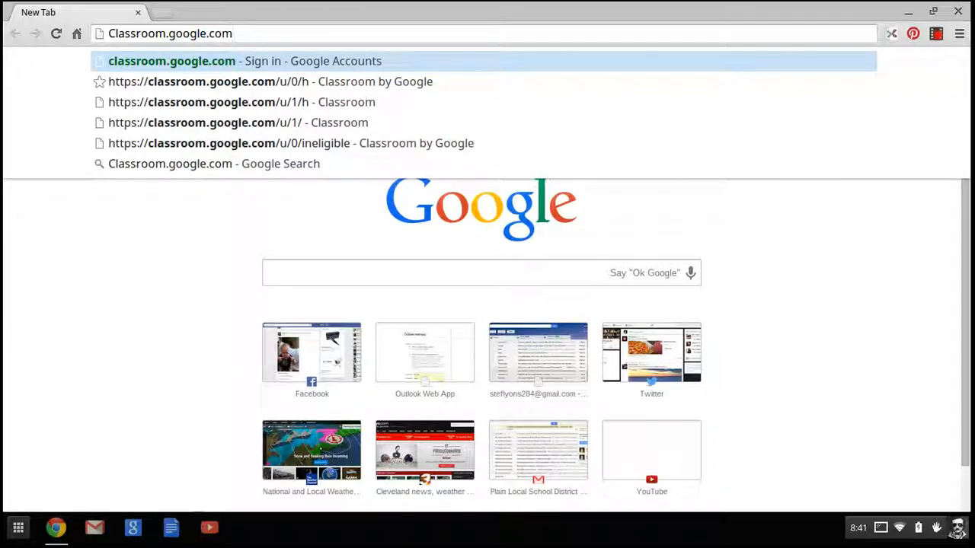
pyautogui.press('Return')
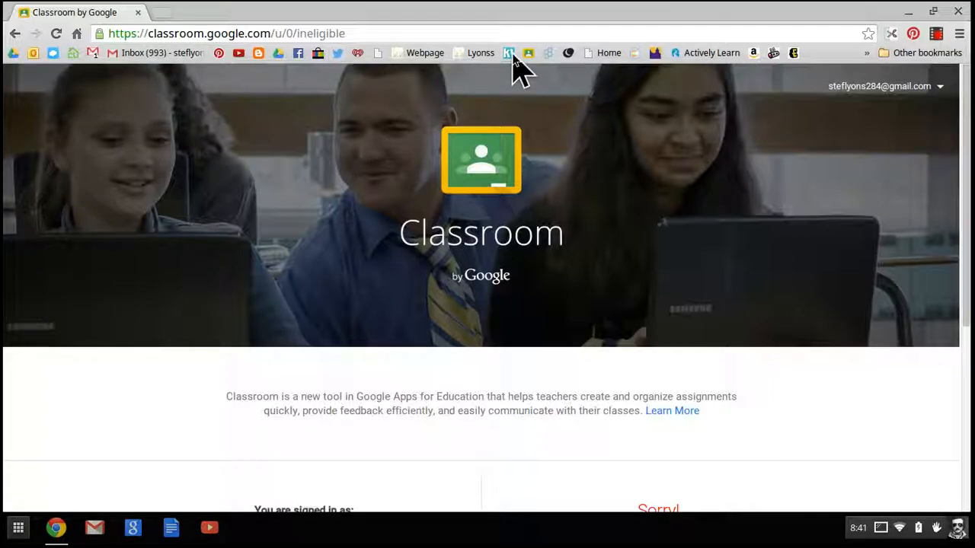
# Search the Chromebook's apps for "Google Classroom" and open the bookmarked Classroom by Google page.
pyautogui.click(18, 528)
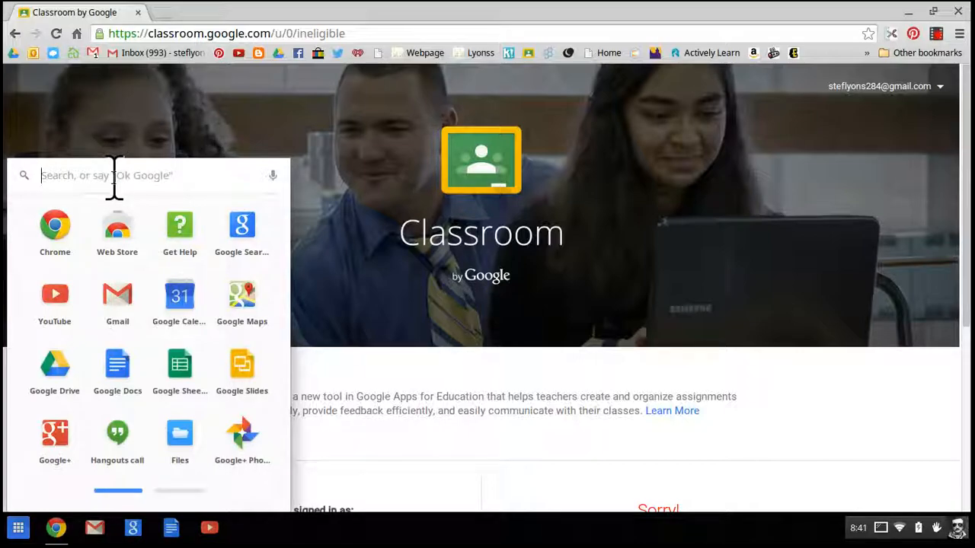
pyautogui.write('Google')
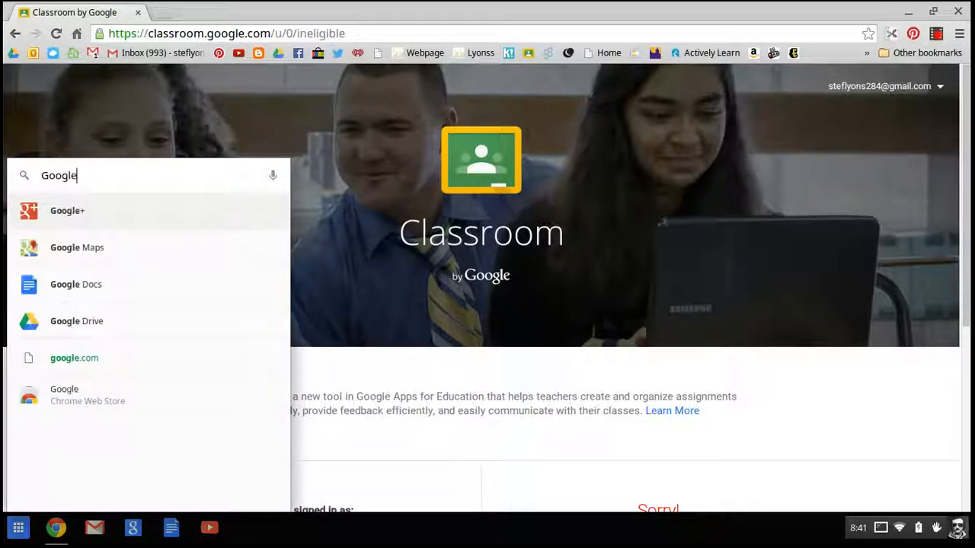
pyautogui.write(' Classroom')
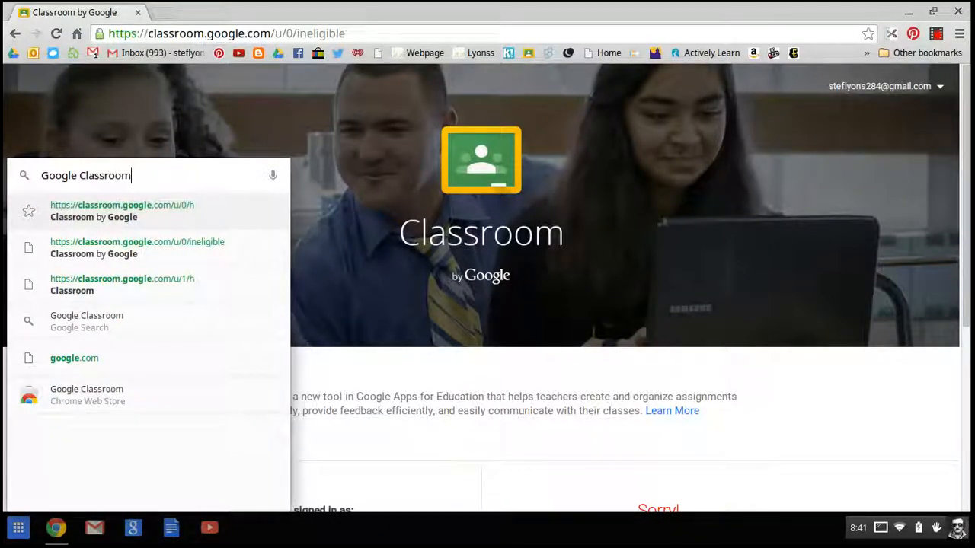
pyautogui.click(137, 221)
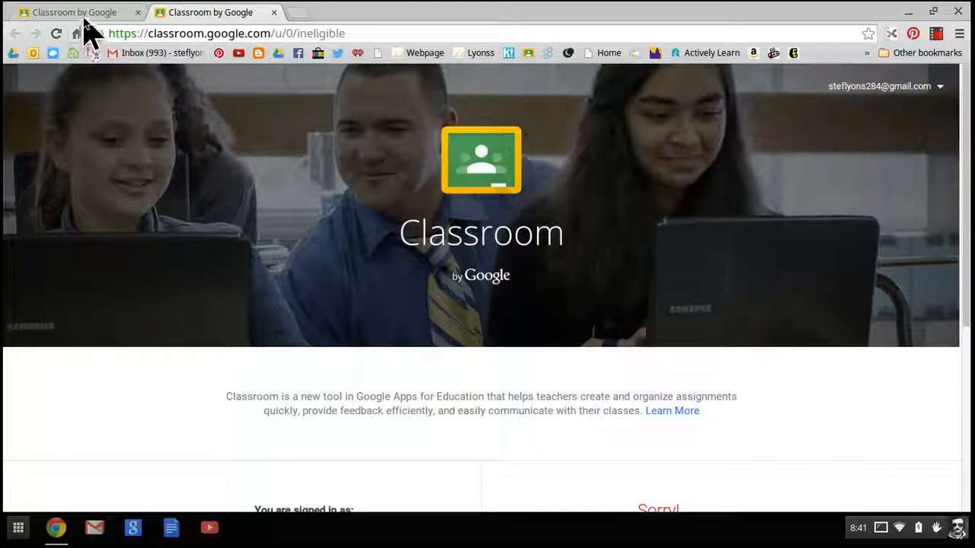
# Open the Chrome Web Store from the Chromebook's apps and search the store for "Classroom".
pyautogui.click(19, 528)
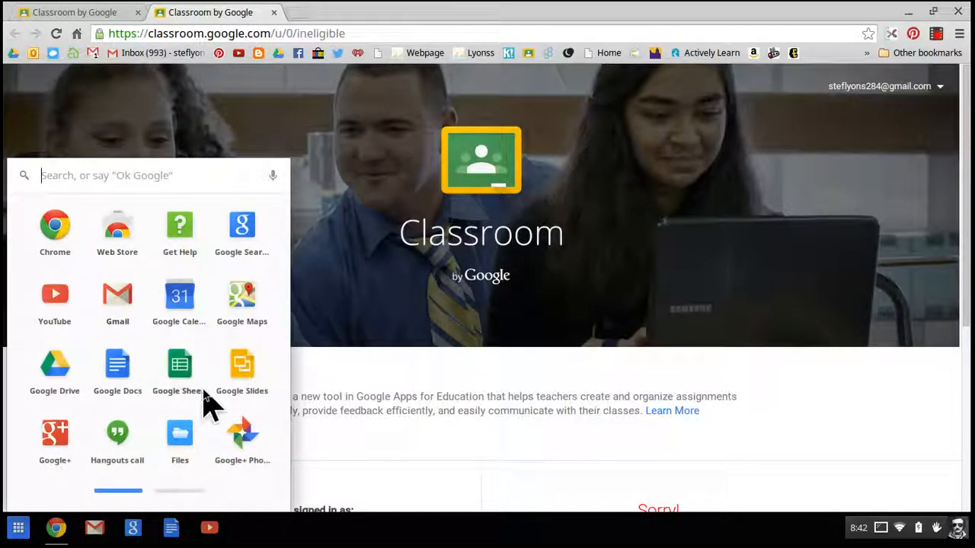
pyautogui.scroll(-1, 206, 402)
pyautogui.scroll(1, 144, 348)
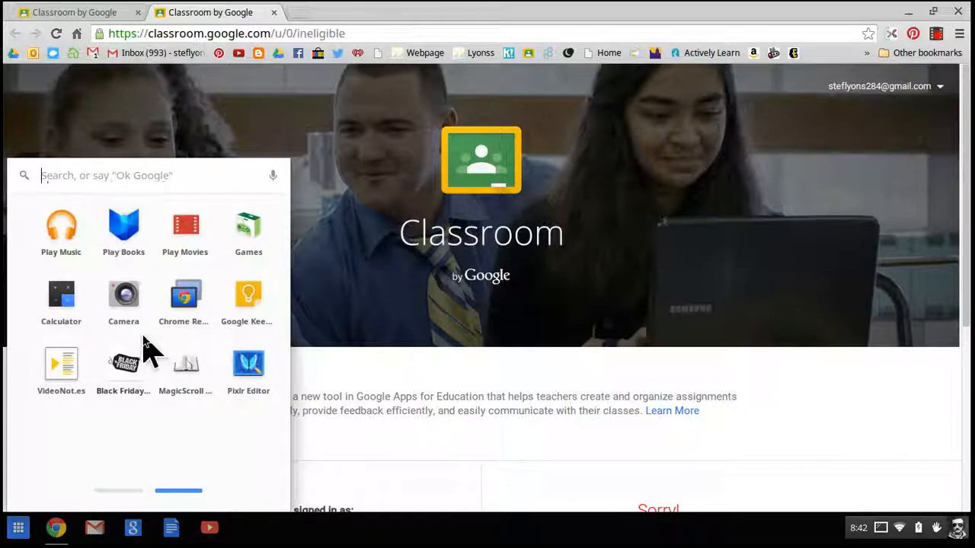
pyautogui.click(116, 242)
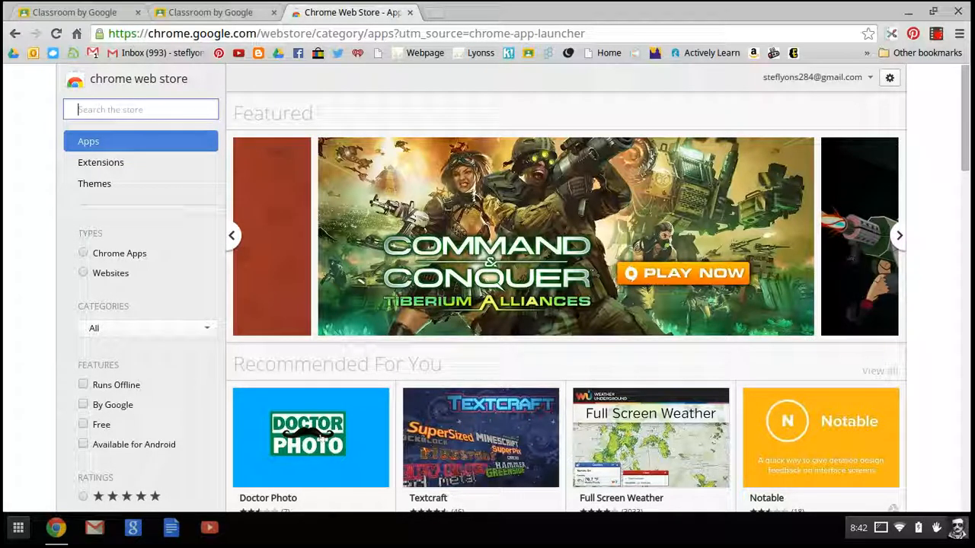
pyautogui.write('Classroom')
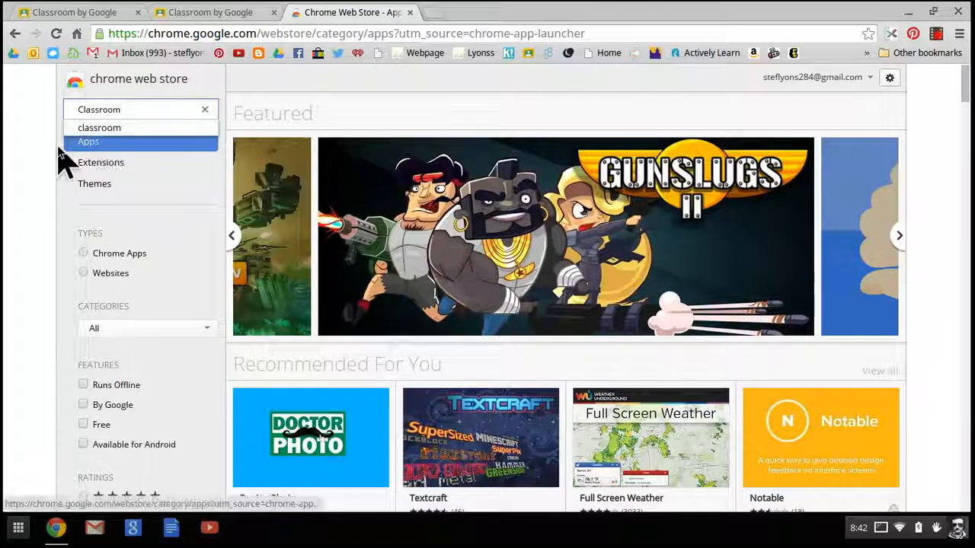
pyautogui.press('Return')
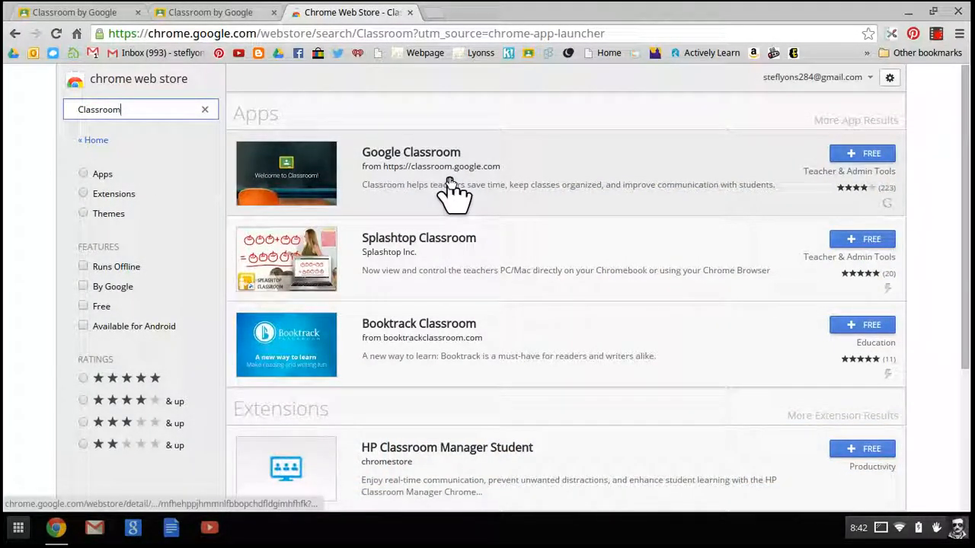
# Add the free Google Classroom app from the store results and look through the Chromebook's installed apps.
pyautogui.click(860, 156)
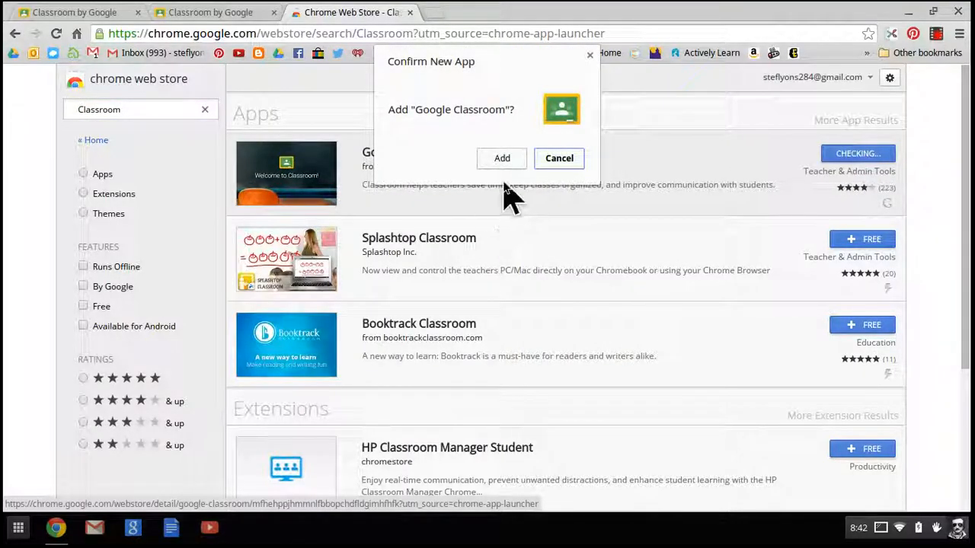
pyautogui.click(504, 158)
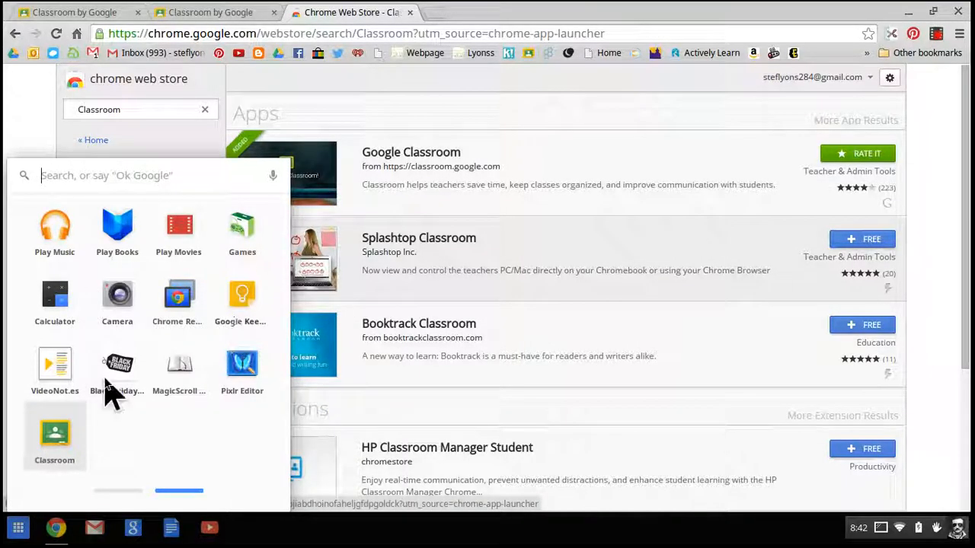
pyautogui.scroll(1, 159, 376)
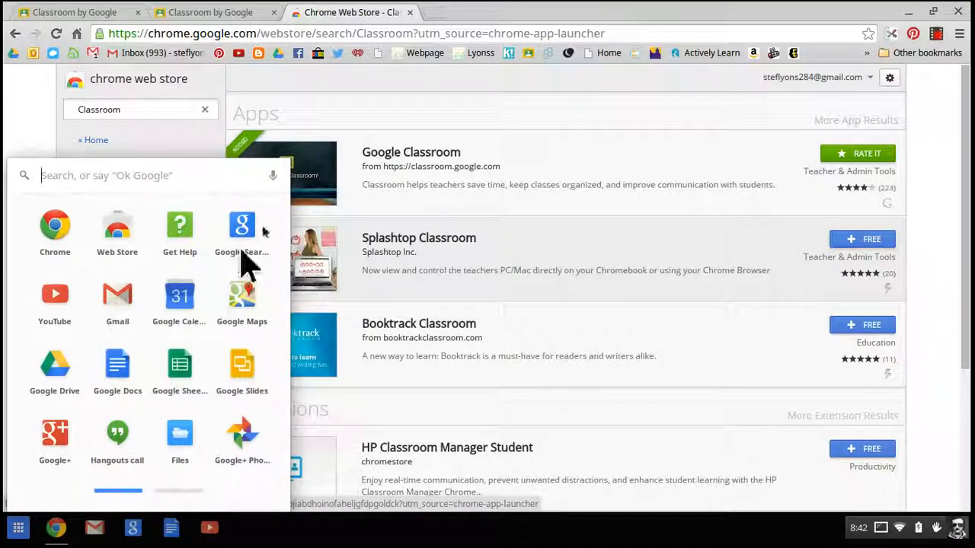
pyautogui.click(9, 125)
# Open Classroom from its bookmark and switch from the personal Gmail account to the school district account.
pyautogui.click(529, 53)
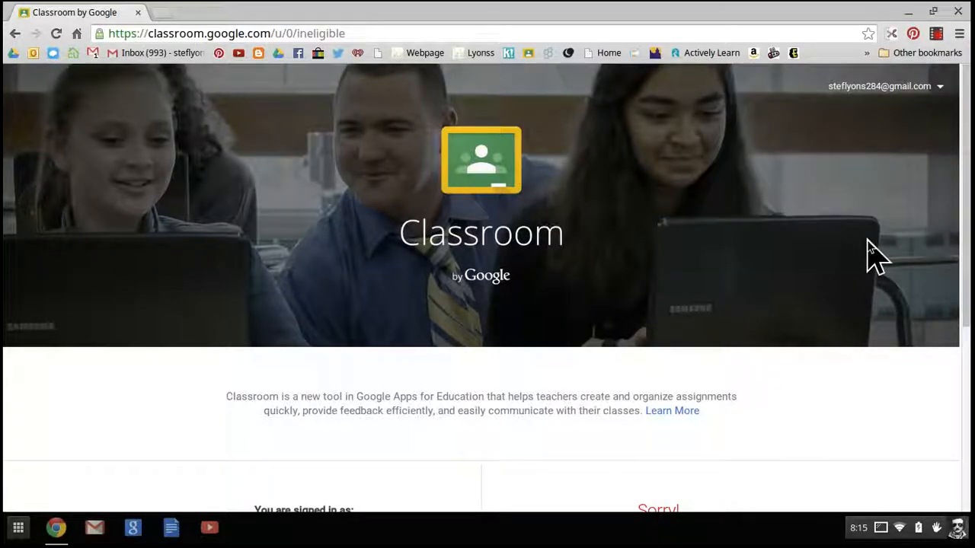
pyautogui.click(912, 90)
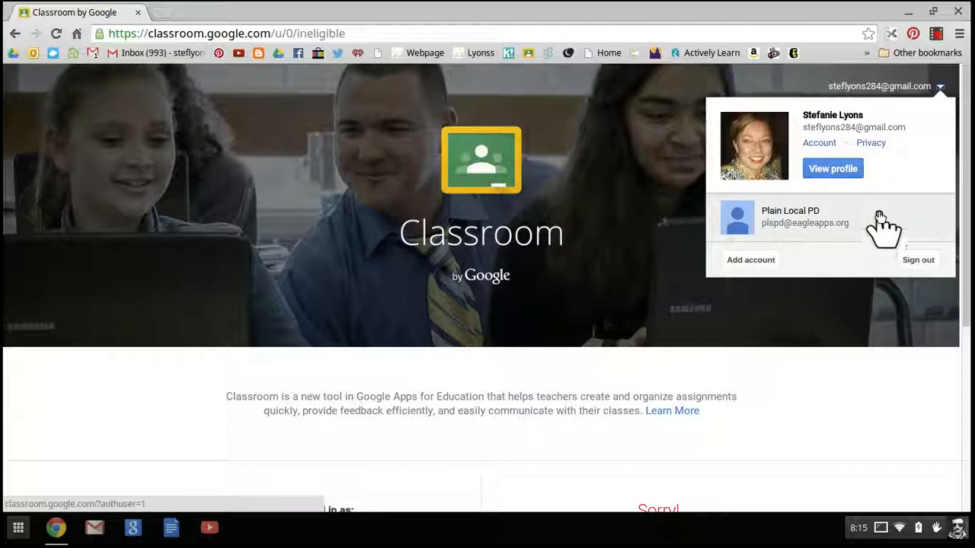
pyautogui.click(796, 220)
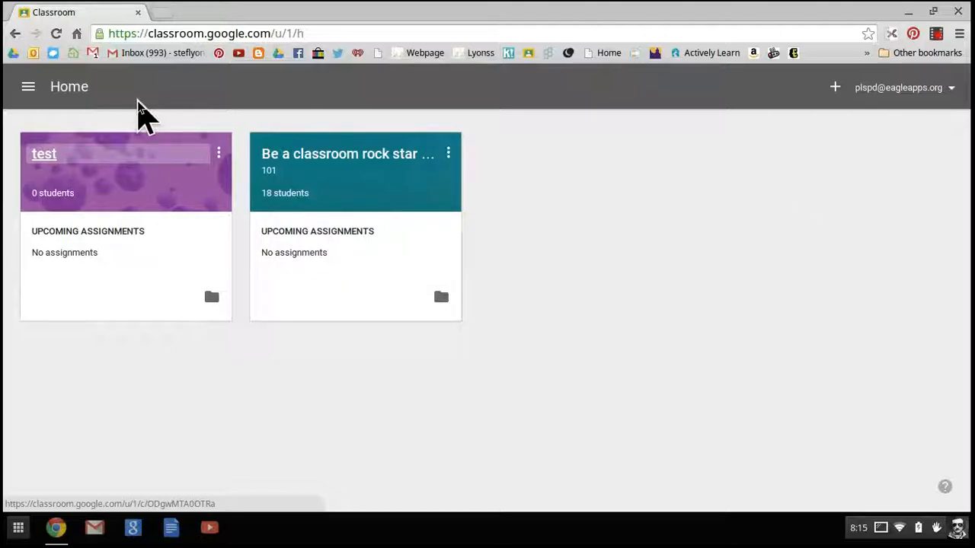
pyautogui.click(28, 88)
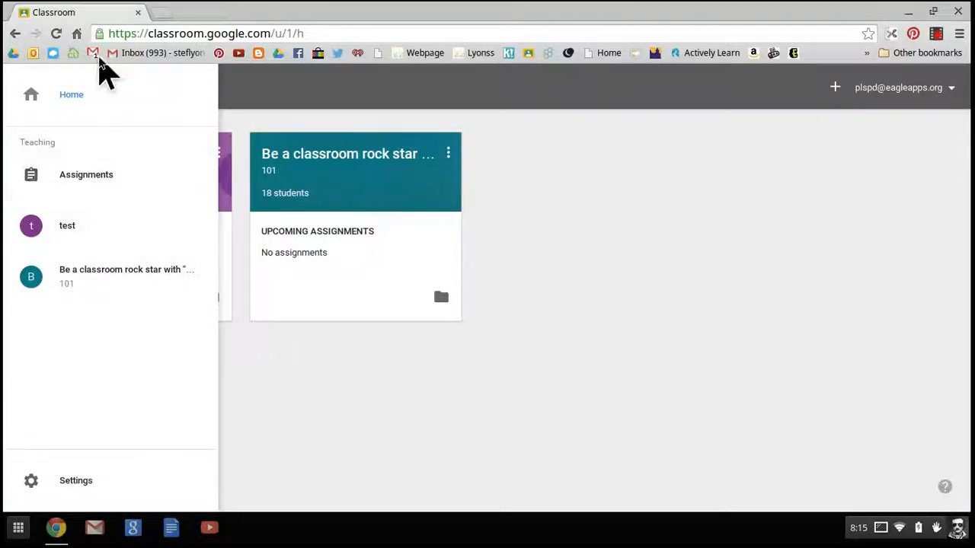
pyautogui.click(454, 358)
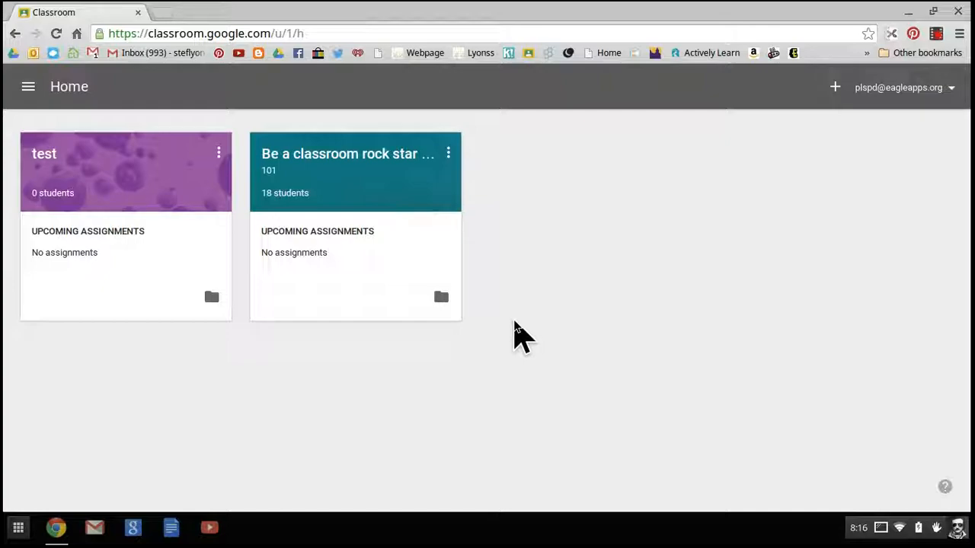
# Create a class named English III with section 1.
pyautogui.click(835, 89)
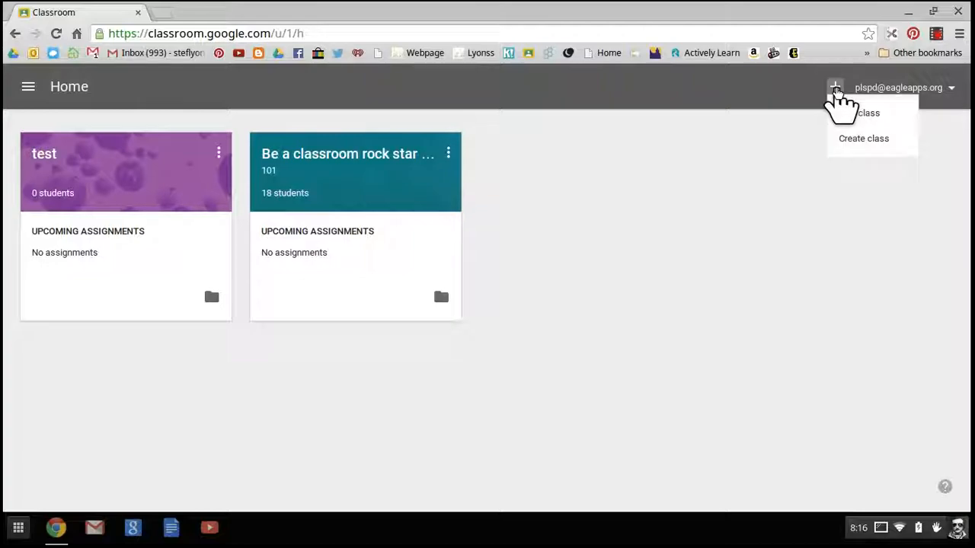
pyautogui.click(881, 138)
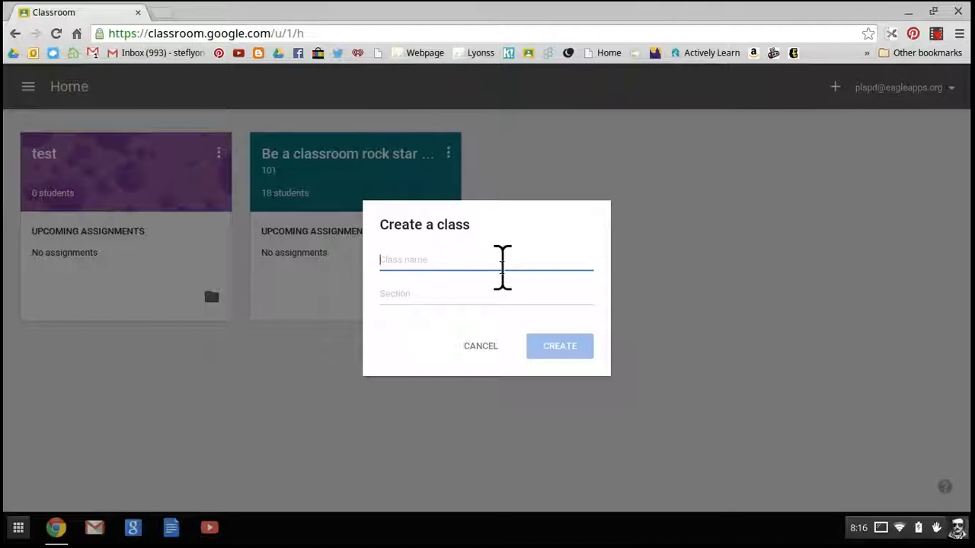
pyautogui.write('English III')
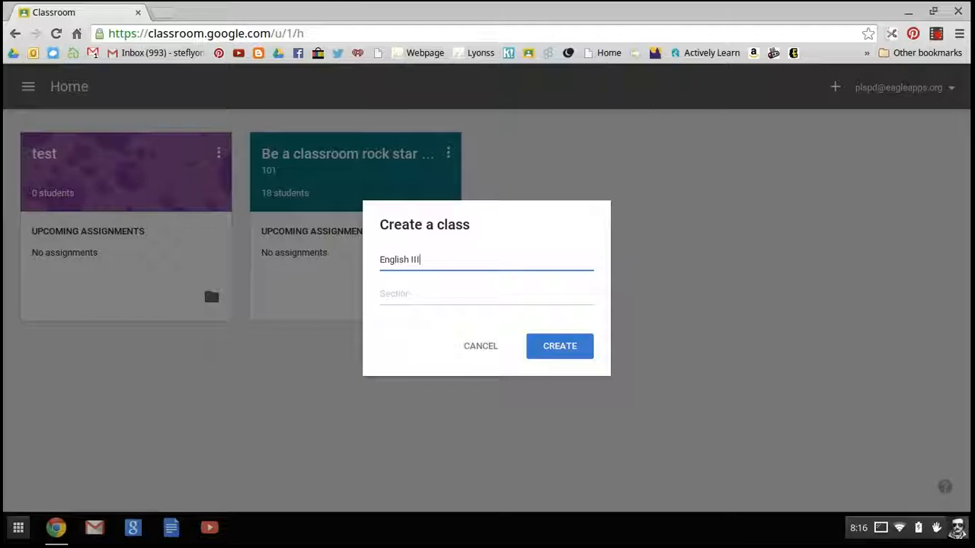
pyautogui.click(440, 289)
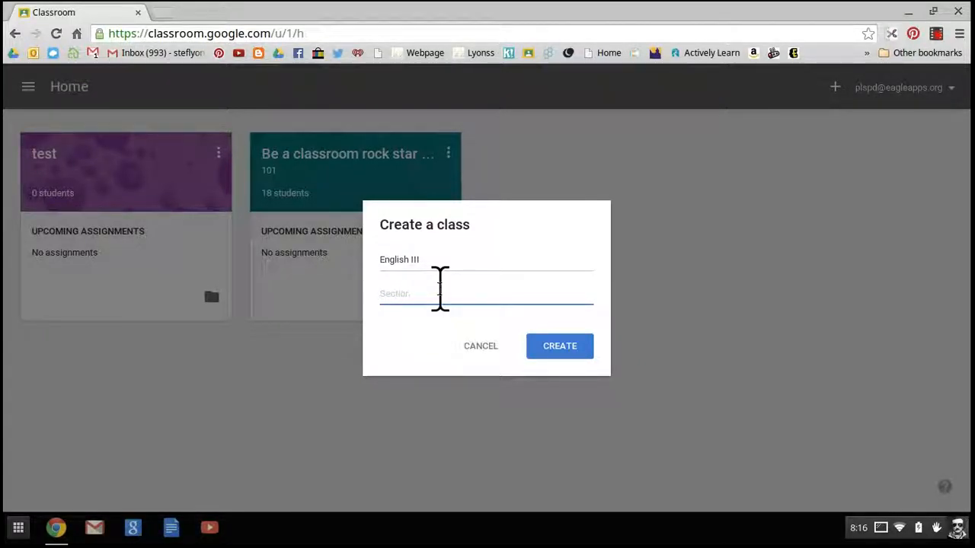
pyautogui.write('1')
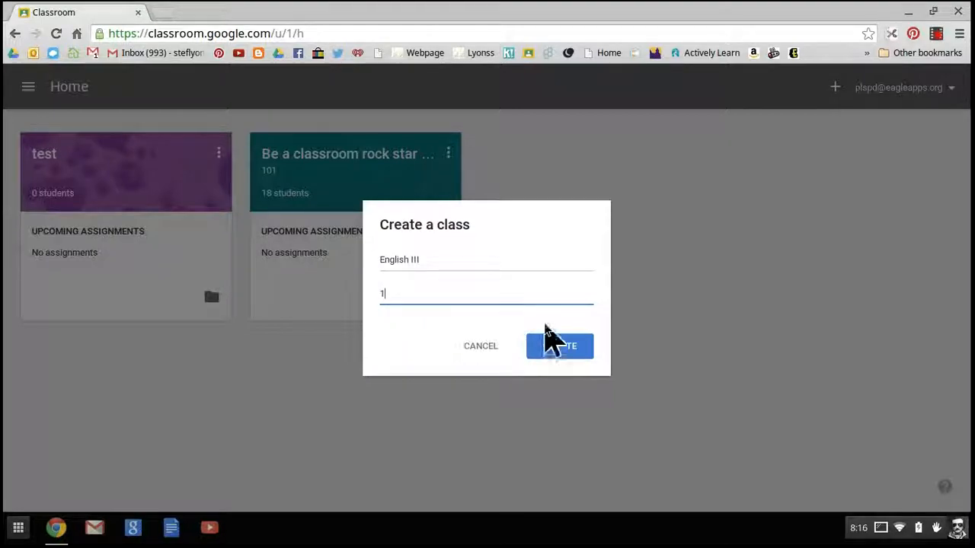
pyautogui.click(559, 349)
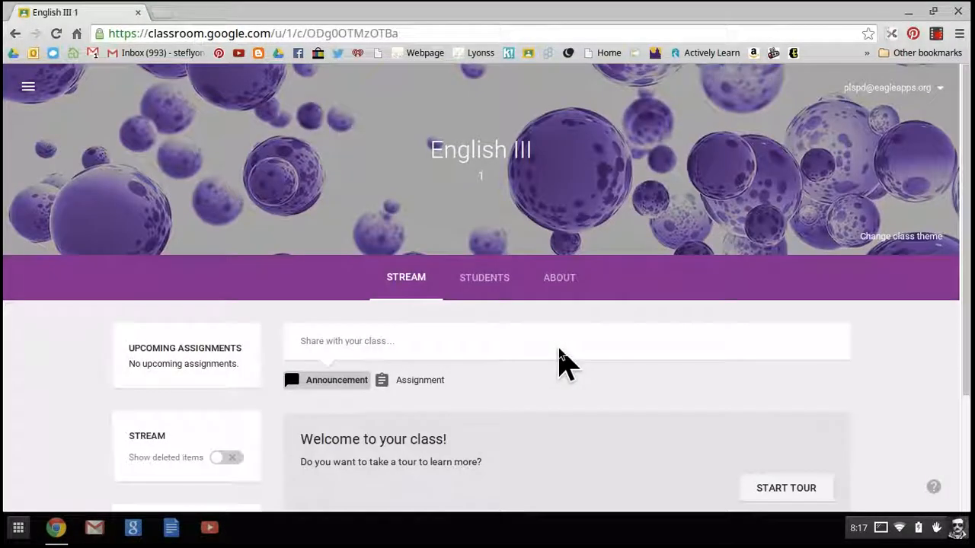
# Look over the English III class's stream page and return to the Classroom home page.
pyautogui.scroll(-3, 761, 308)
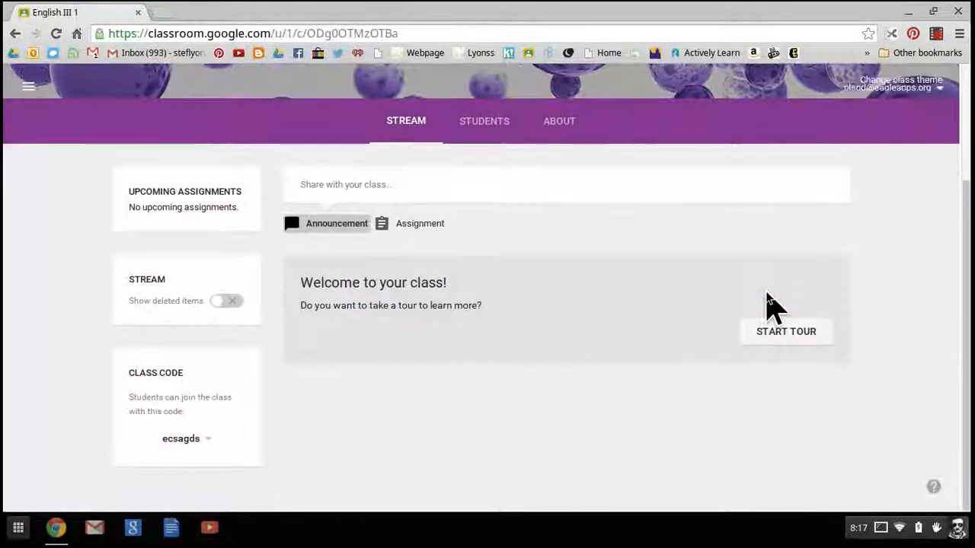
pyautogui.scroll(3, 769, 305)
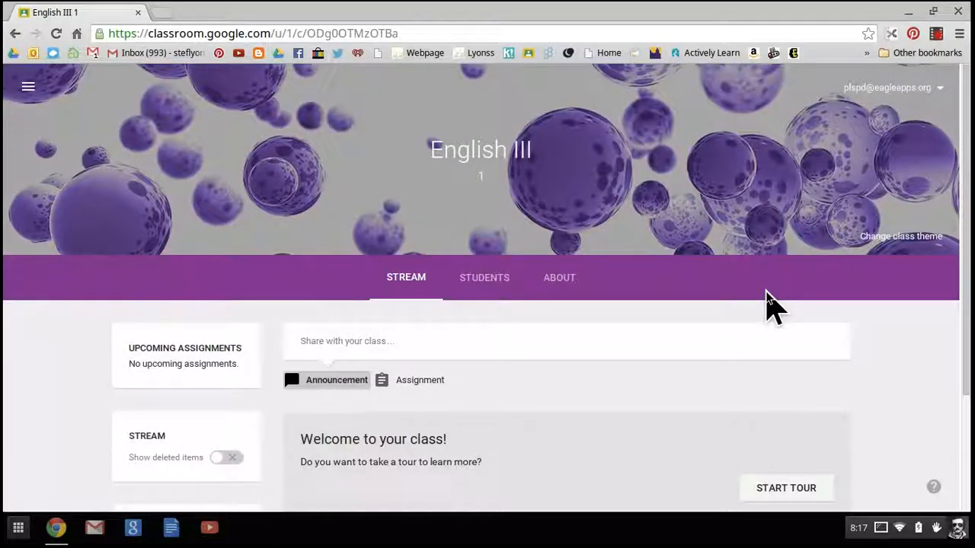
pyautogui.scroll(-3, 766, 307)
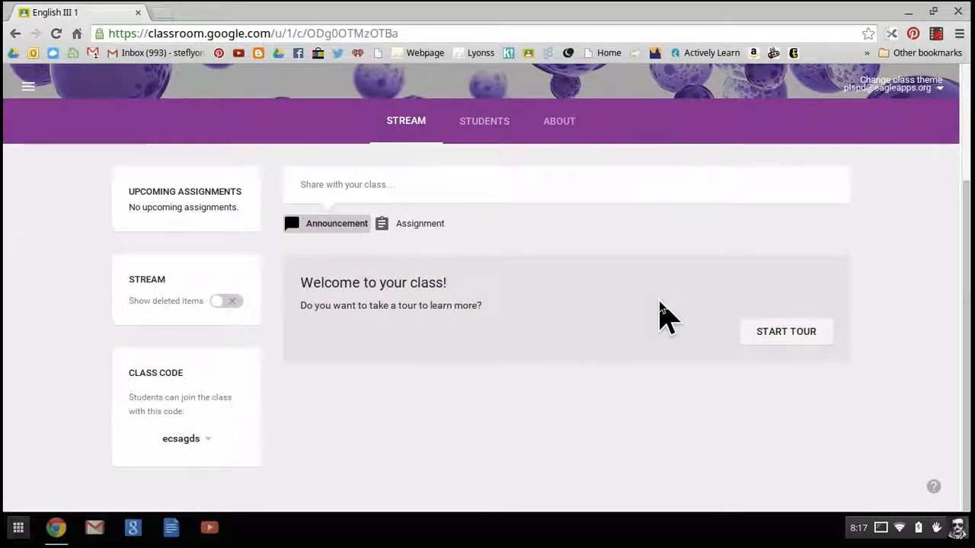
pyautogui.scroll(3, 661, 314)
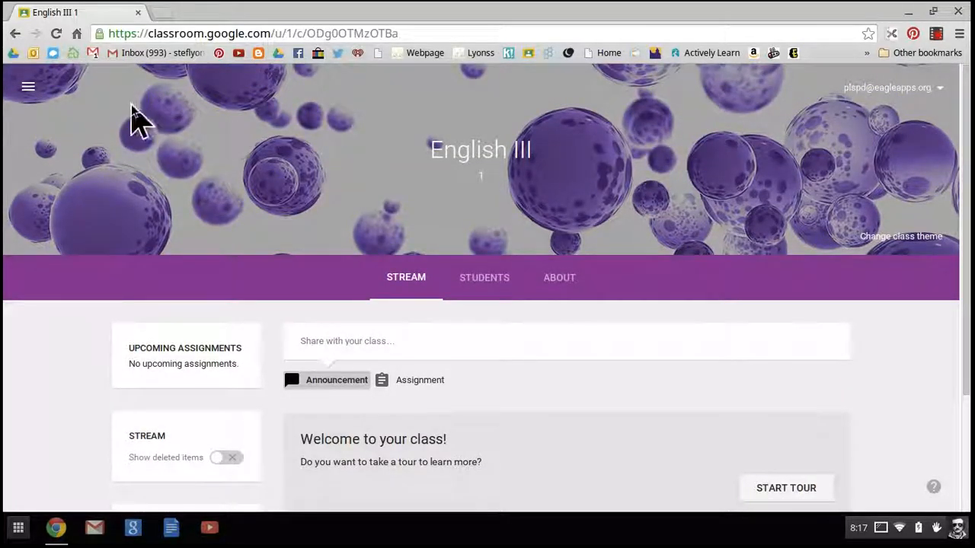
pyautogui.click(28, 86)
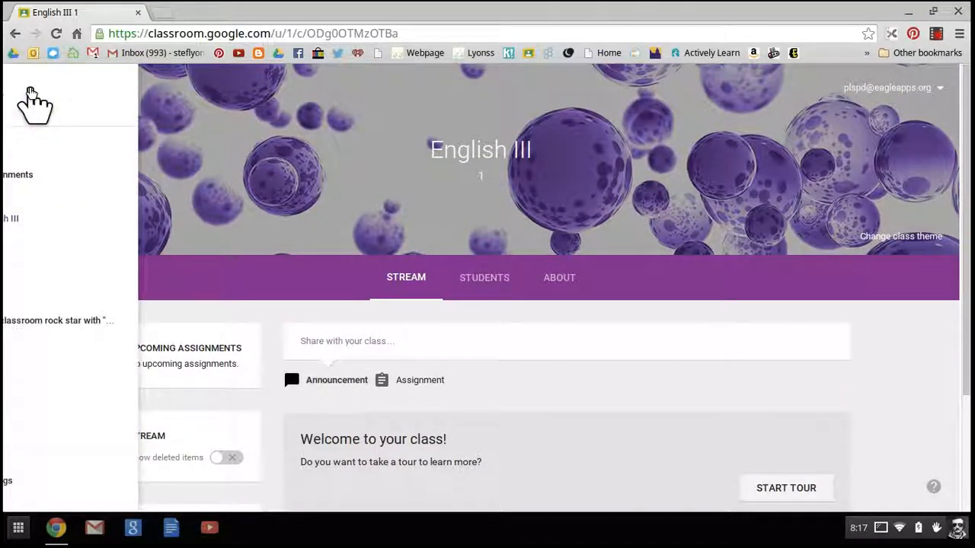
pyautogui.click(54, 95)
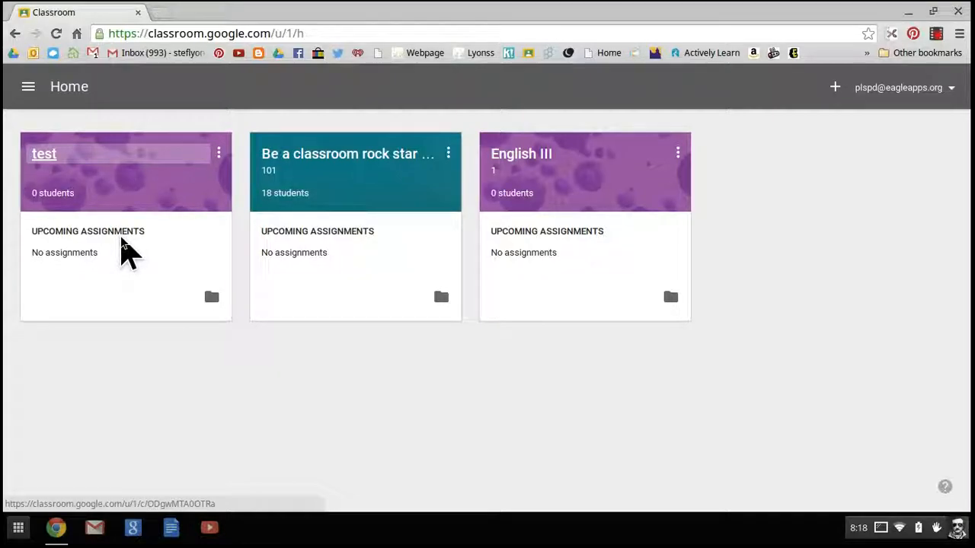
# Archive the class named test from the Classroom home page.
pyautogui.click(219, 158)
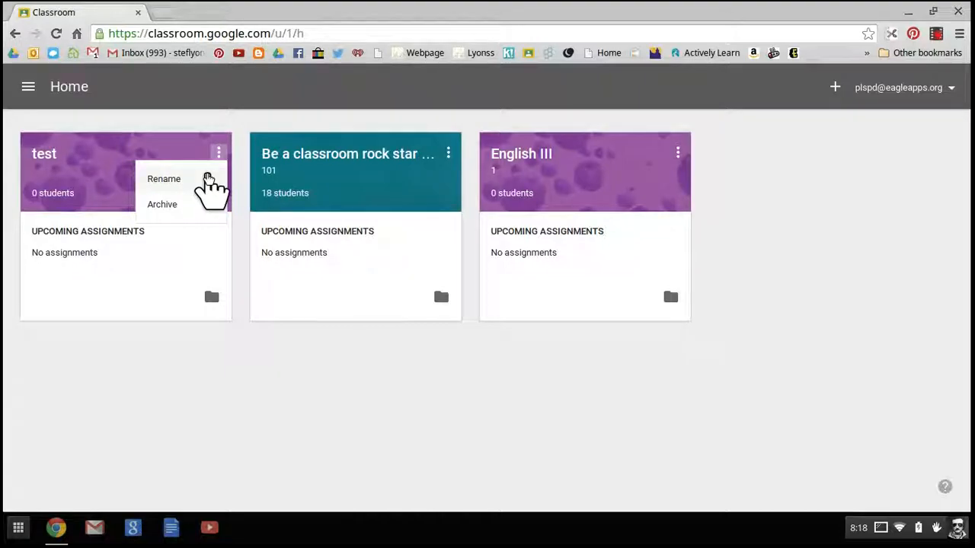
pyautogui.click(166, 205)
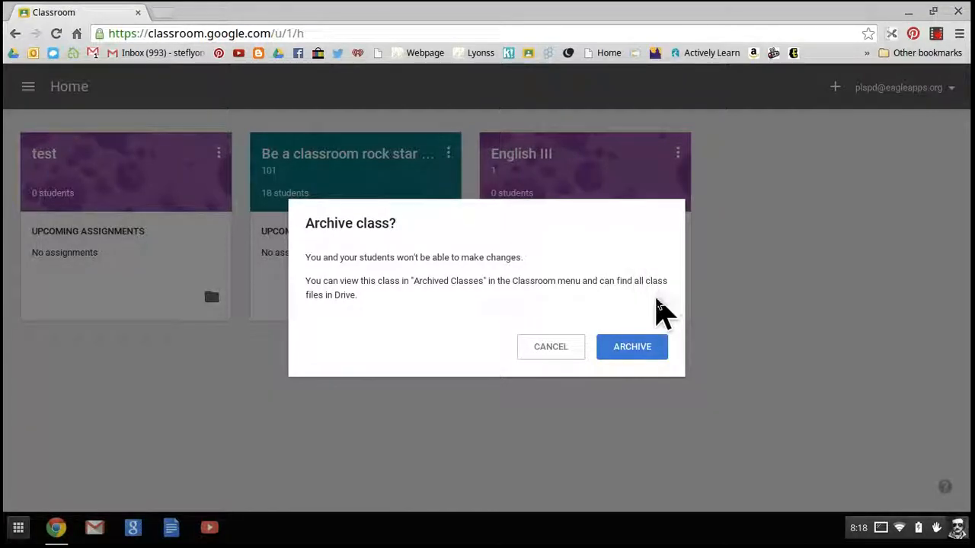
pyautogui.click(643, 347)
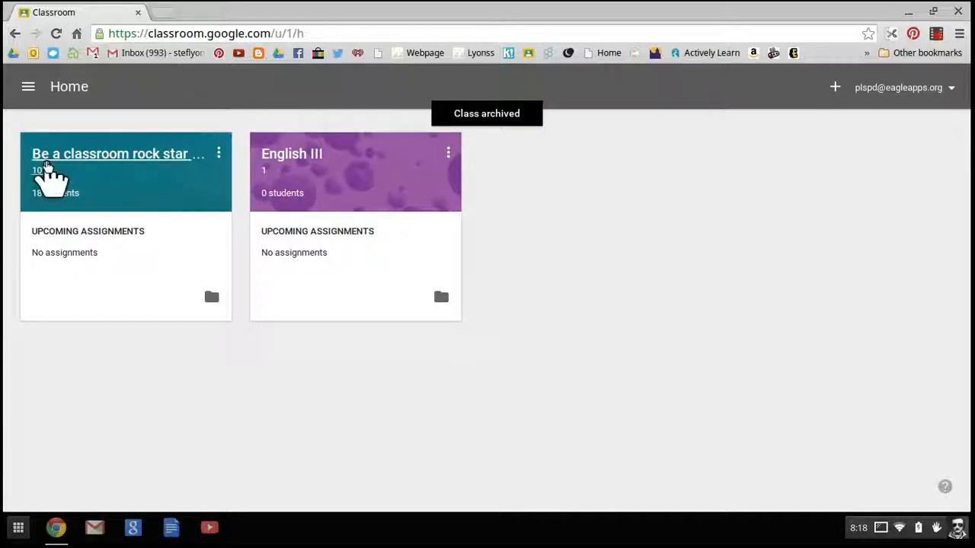
# Restore the class named test from the archived classes.
pyautogui.click(27, 89)
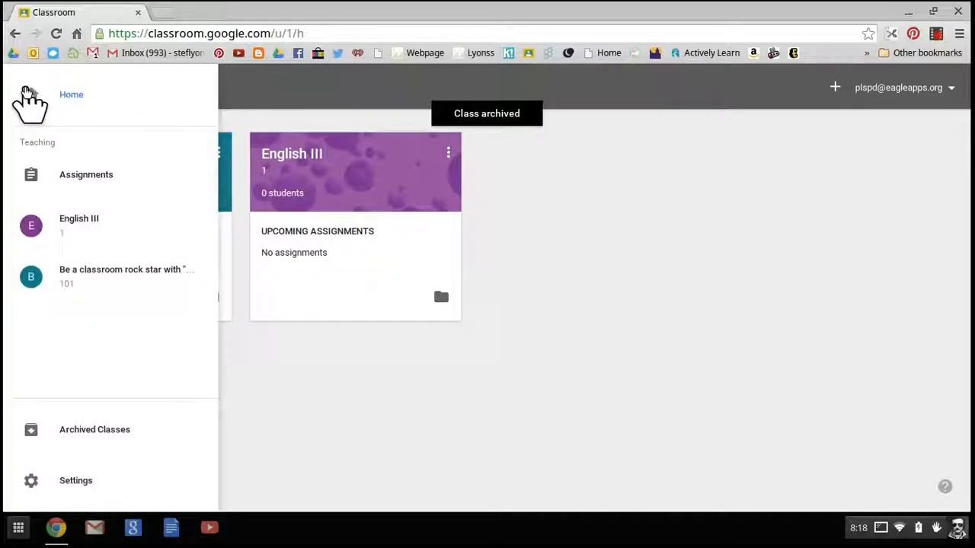
pyautogui.click(118, 434)
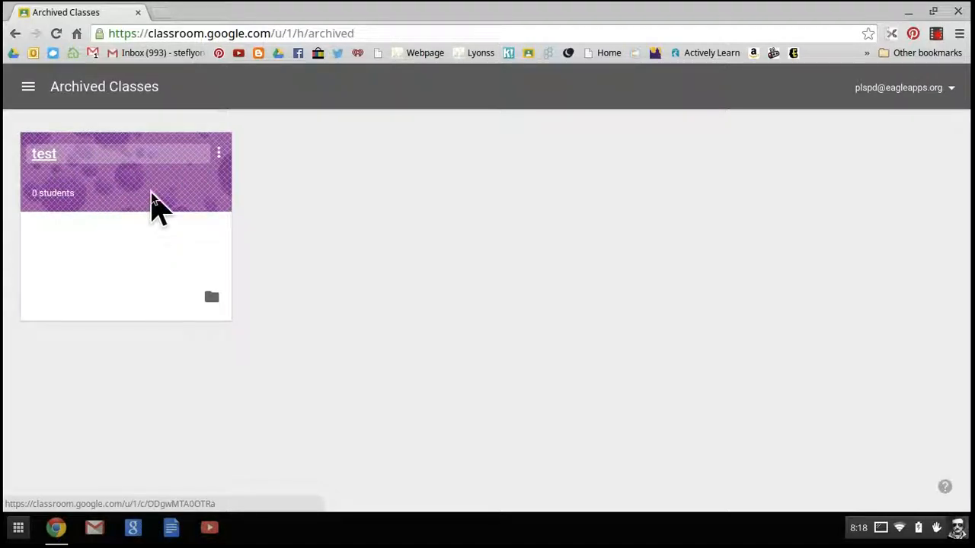
pyautogui.click(219, 156)
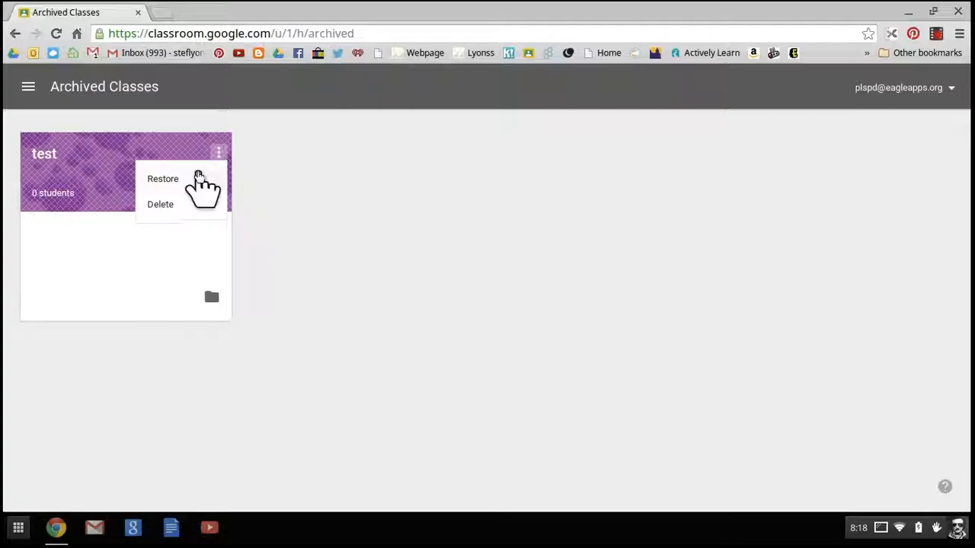
pyautogui.click(197, 180)
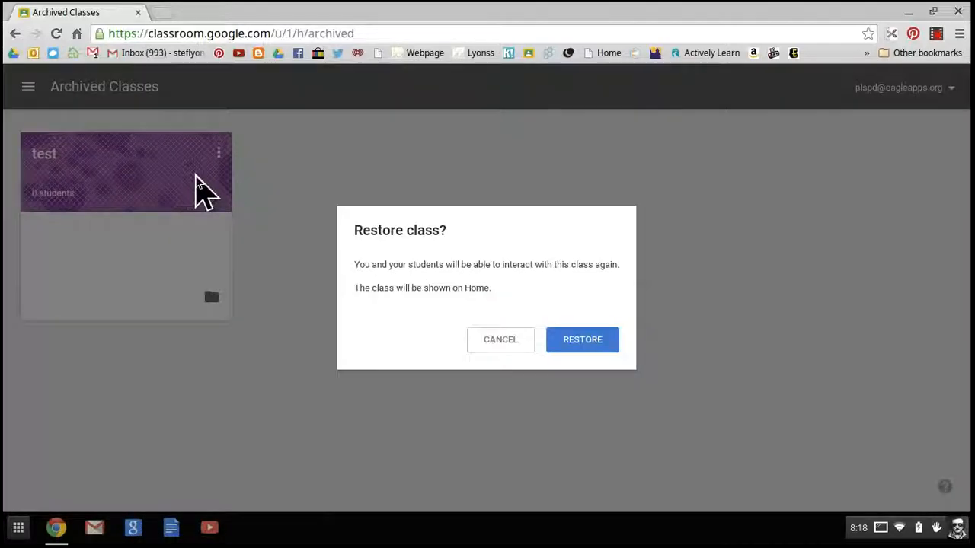
pyautogui.click(591, 341)
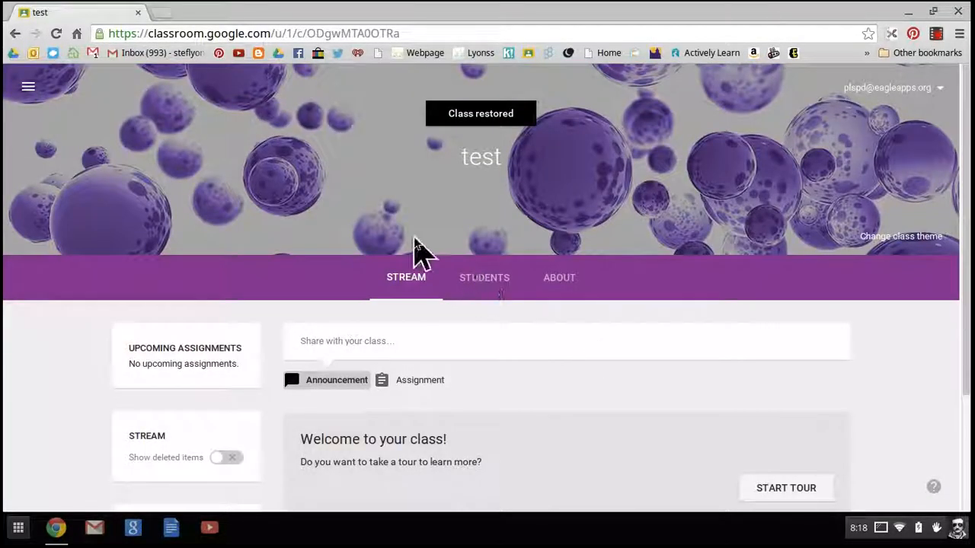
# Look over the restored test class's stream page and return to the Classroom home page.
pyautogui.scroll(-3, 702, 237)
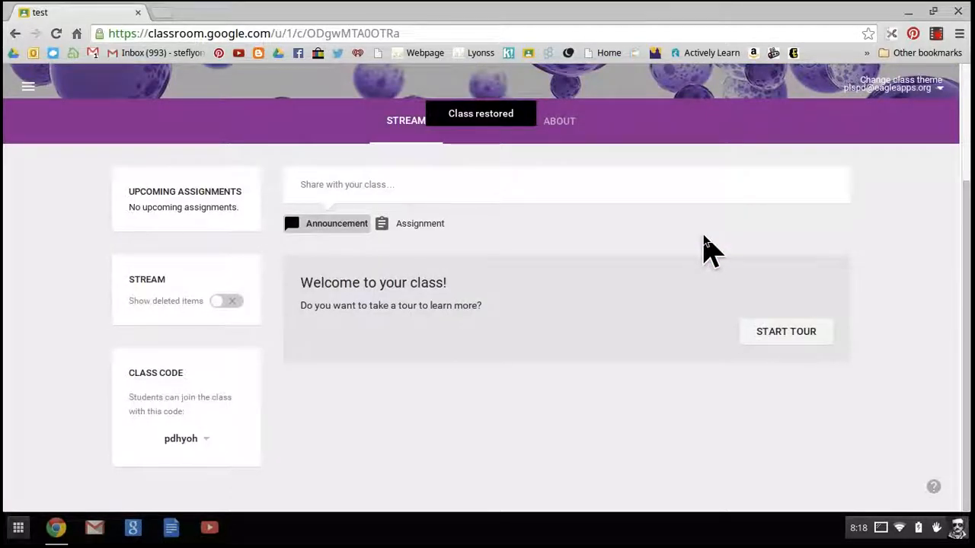
pyautogui.scroll(3, 702, 243)
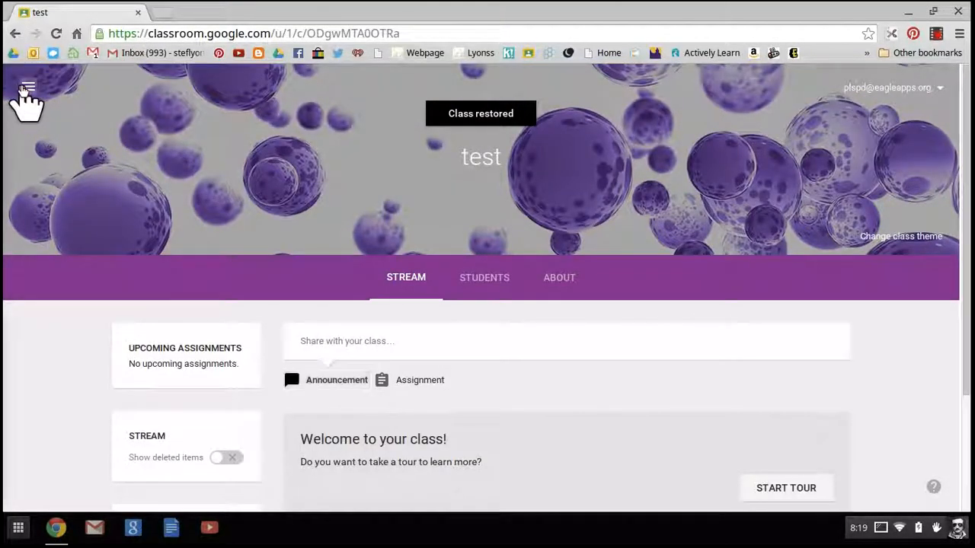
pyautogui.click(26, 88)
pyautogui.click(74, 97)
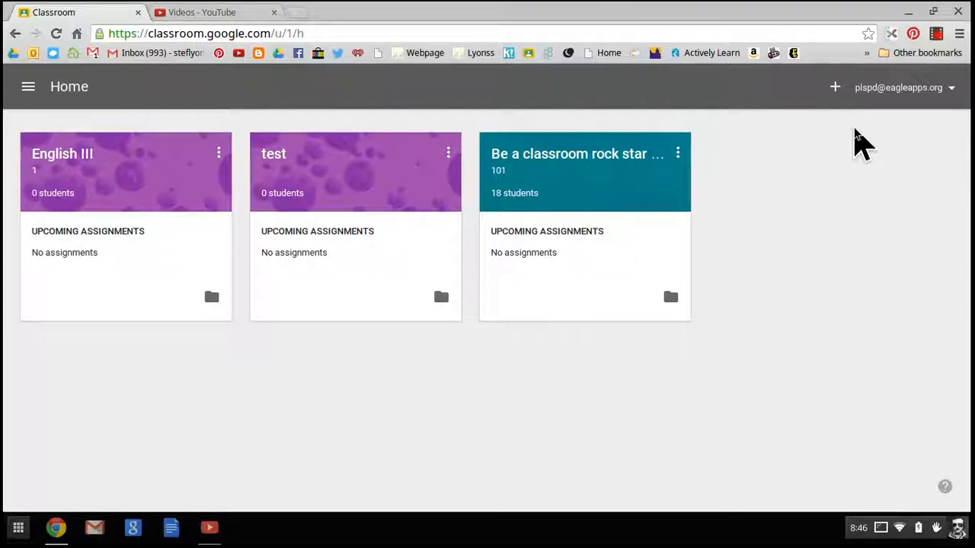
# View the prompt for joining a class with a class code, and cancel it without entering one.
pyautogui.click(836, 90)
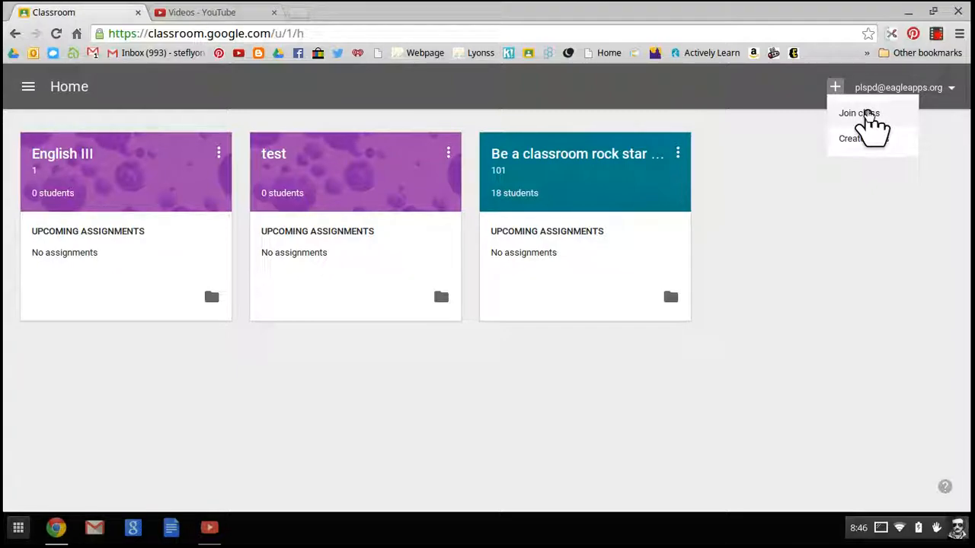
pyautogui.click(859, 113)
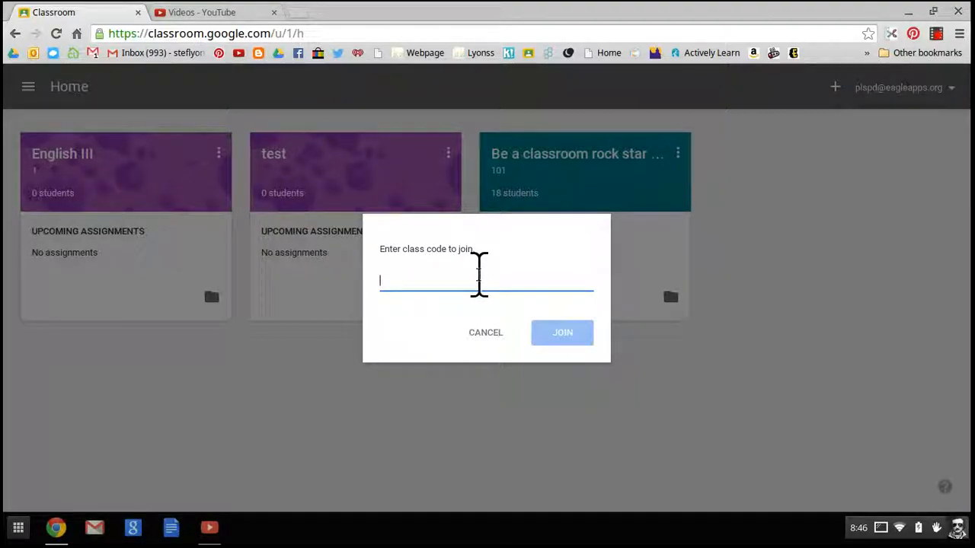
pyautogui.click(488, 335)
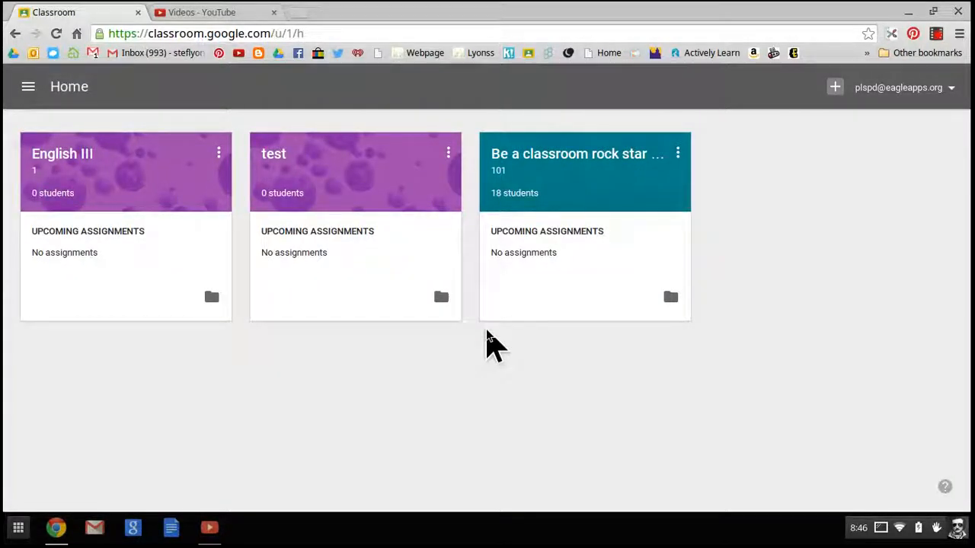
# Examine the English III stream page to find its class code, and return to the Classroom home page.
pyautogui.click(83, 166)
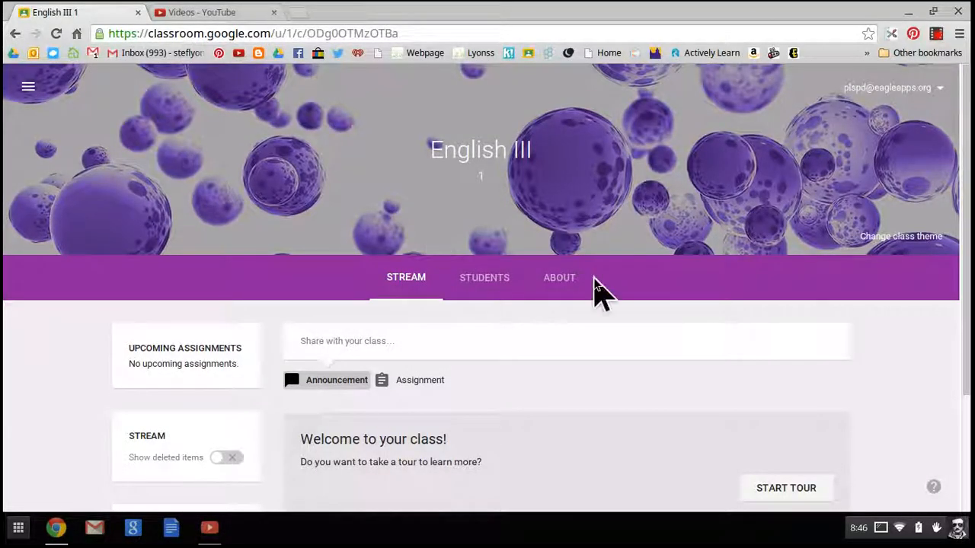
pyautogui.scroll(-2, 598, 293)
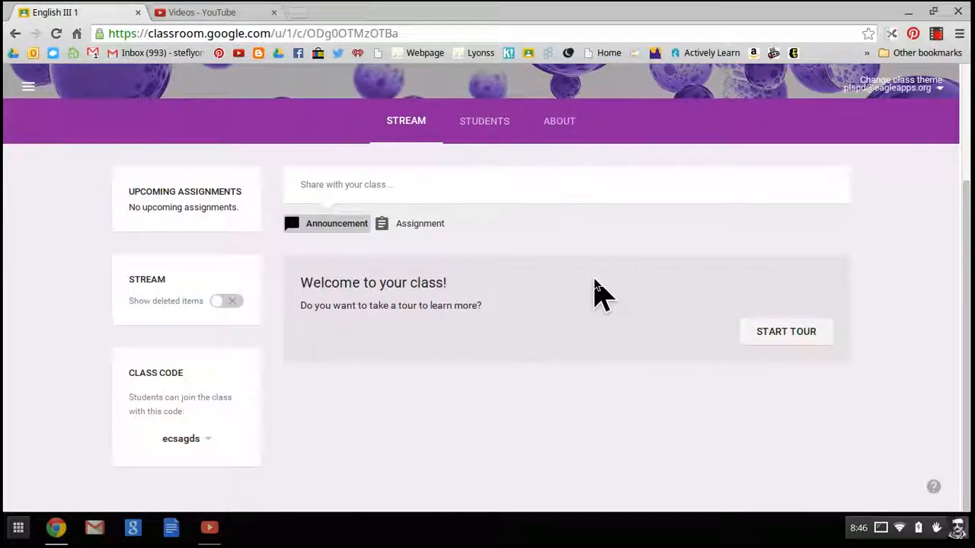
pyautogui.scroll(2, 598, 293)
pyautogui.scroll(-2, 598, 293)
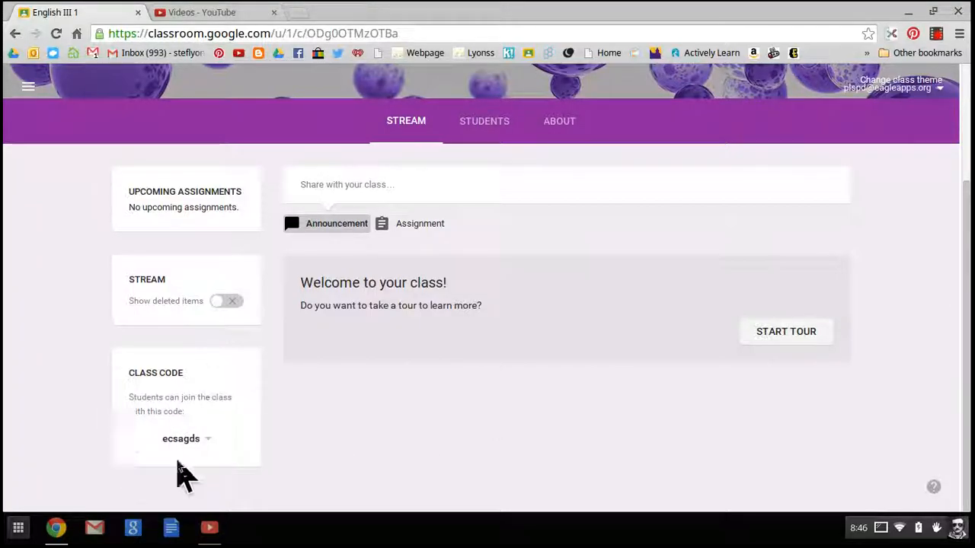
pyautogui.scroll(2, 304, 419)
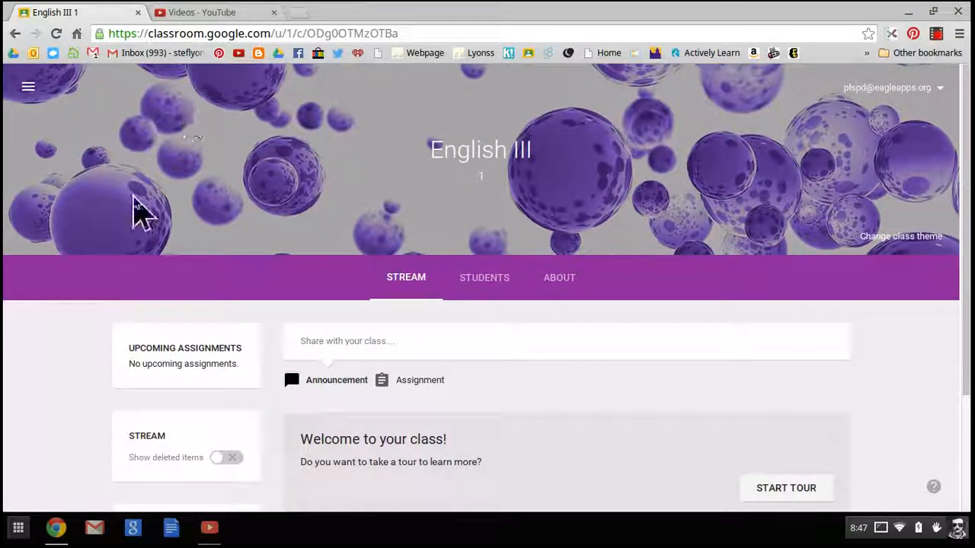
pyautogui.scroll(-2, 635, 346)
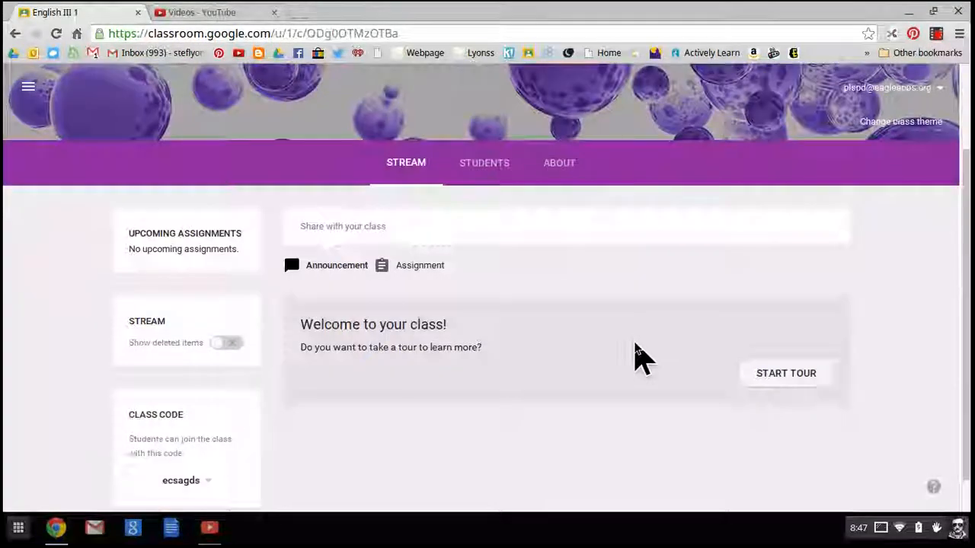
pyautogui.scroll(2, 635, 346)
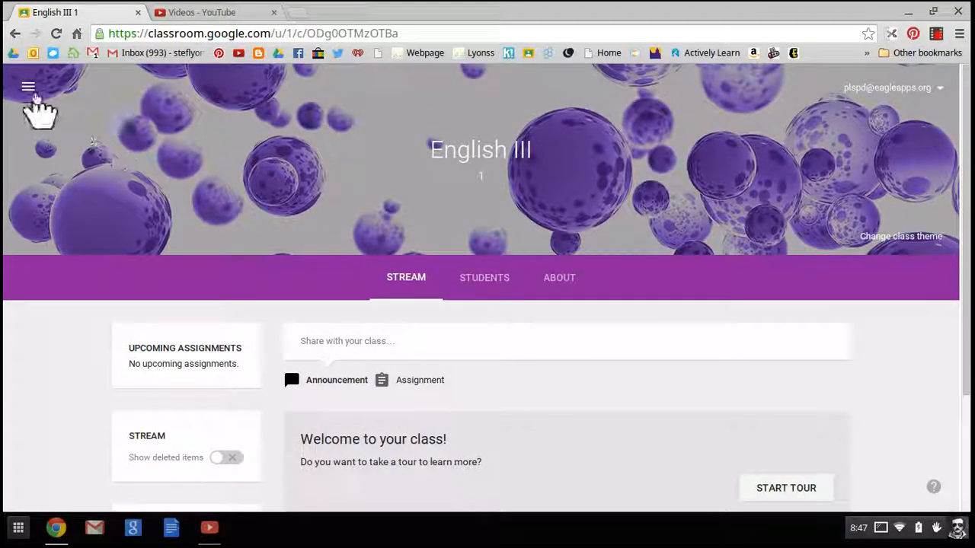
pyautogui.click(28, 89)
pyautogui.click(32, 96)
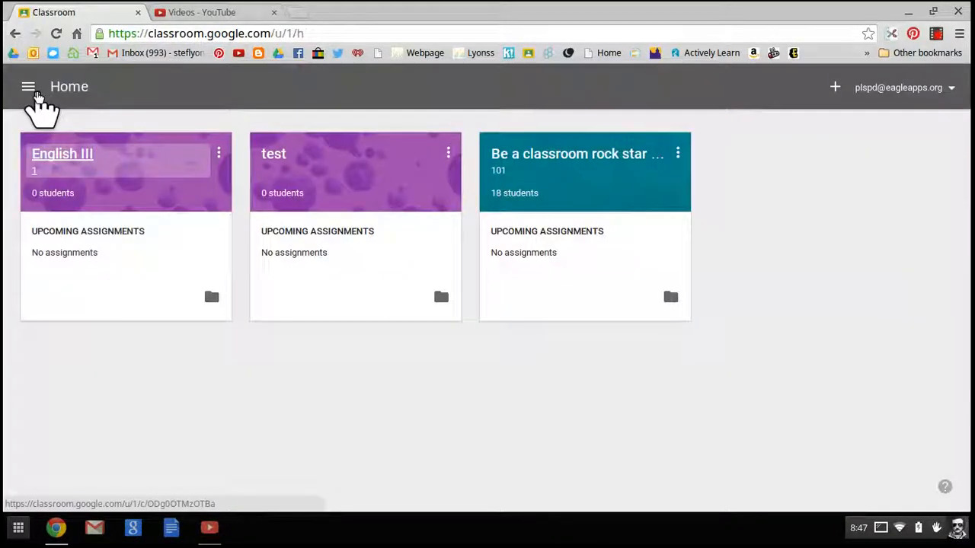
# Reset the class code of the English III class.
pyautogui.click(86, 154)
pyautogui.scroll(-2, 646, 213)
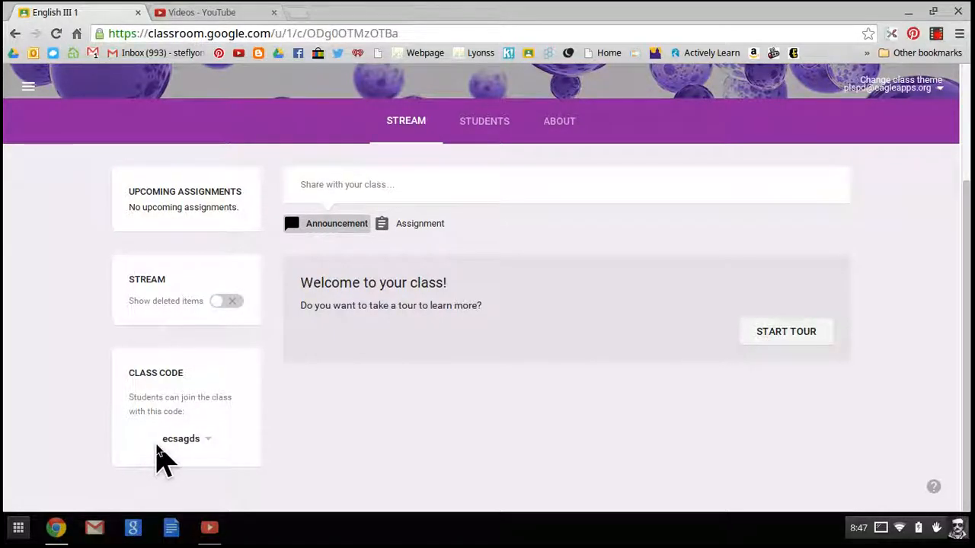
pyautogui.click(208, 441)
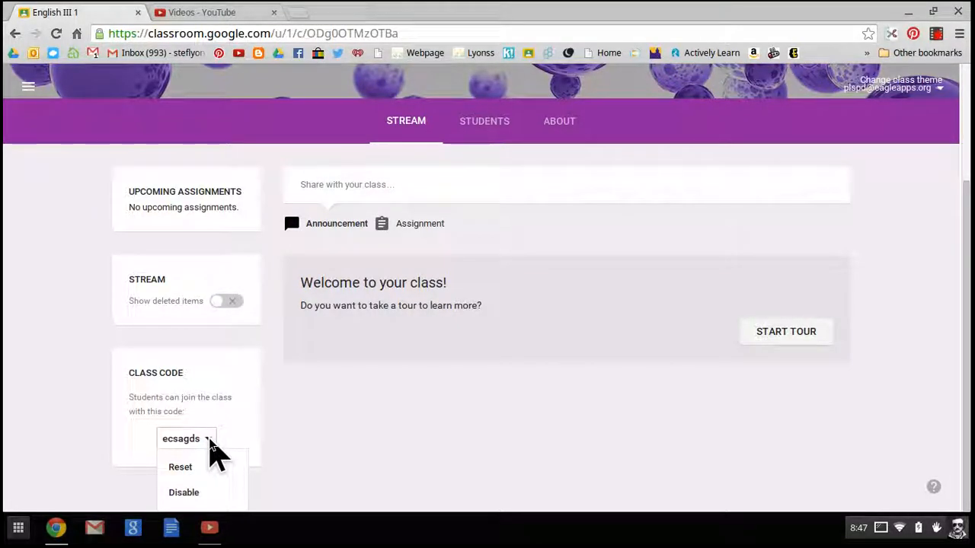
pyautogui.click(183, 467)
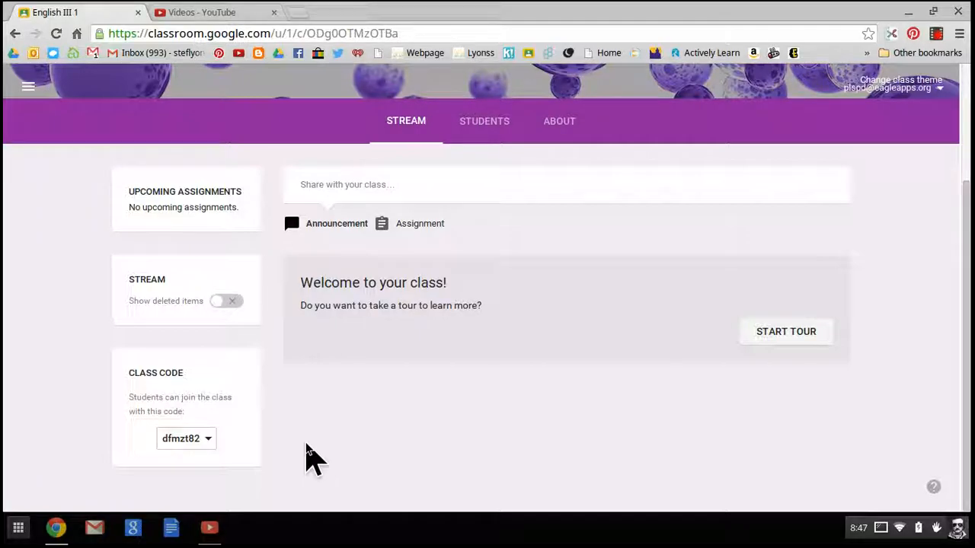
# View the Disable option for the English III class code without applying it, and return to the Classroom home page.
pyautogui.click(206, 442)
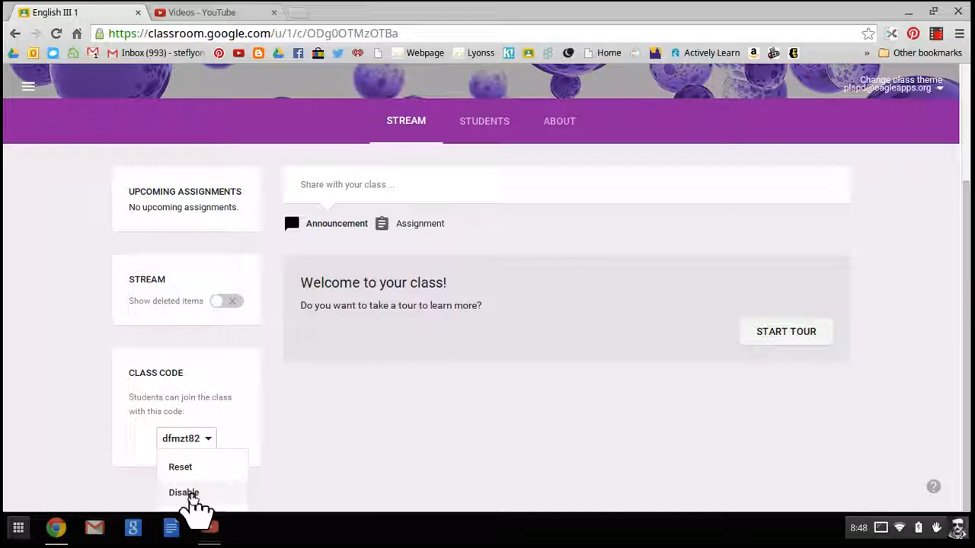
pyautogui.click(289, 441)
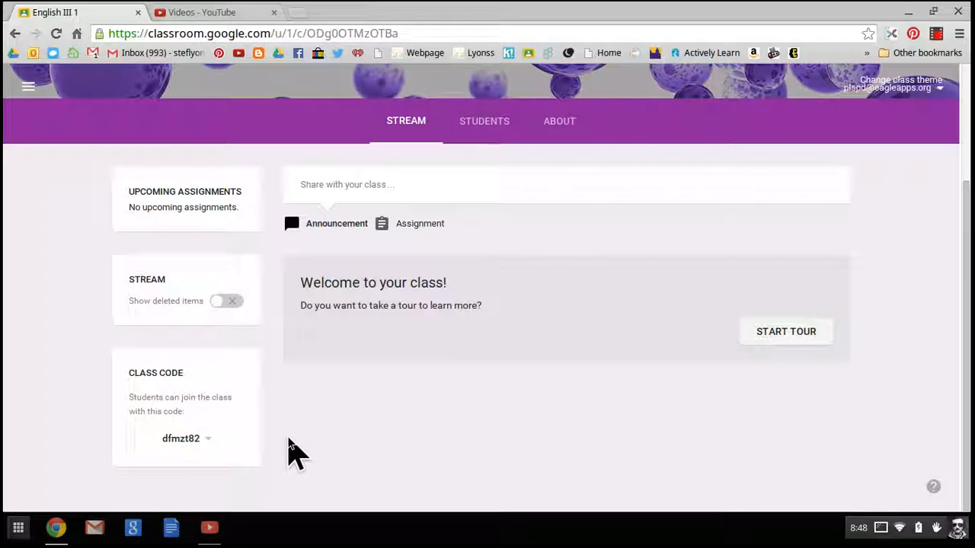
pyautogui.scroll(2, 636, 392)
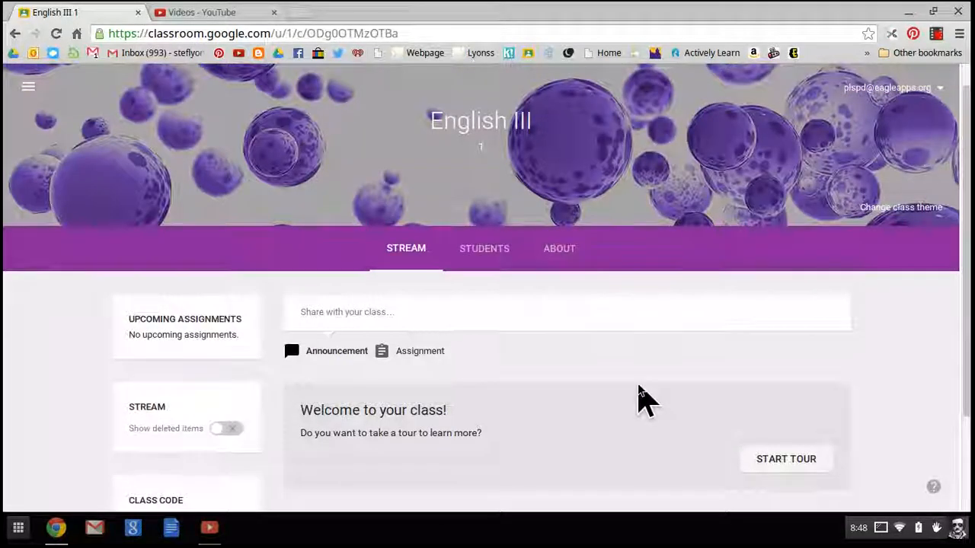
pyautogui.click(32, 94)
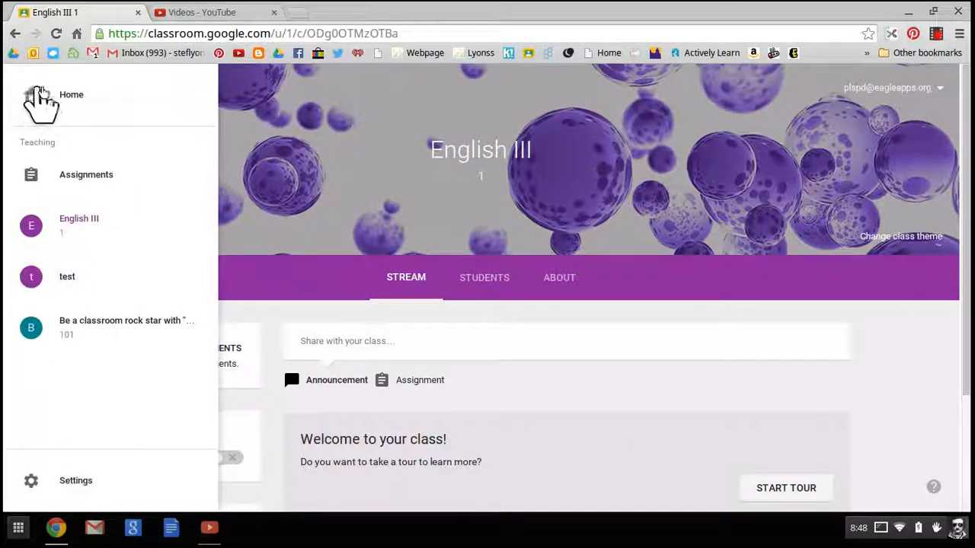
pyautogui.click(52, 93)
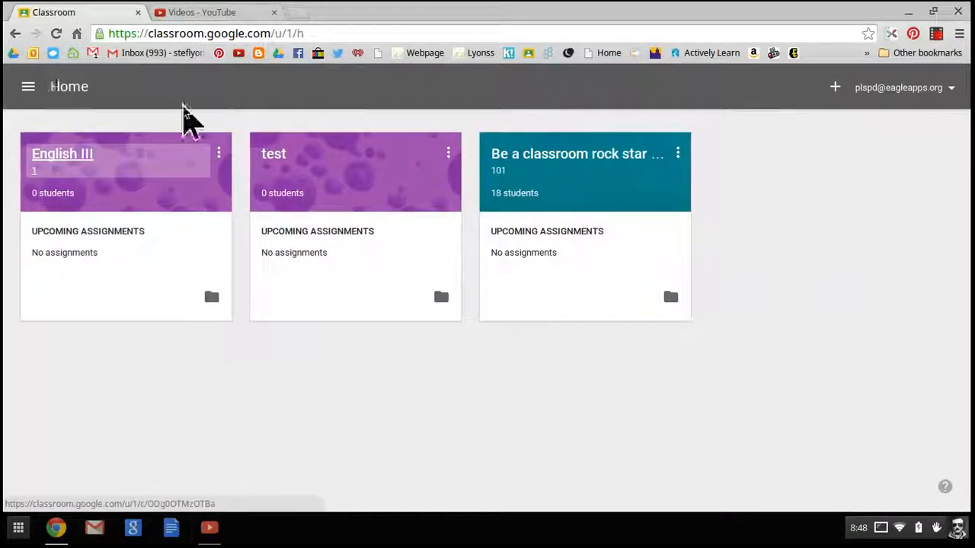
# Review where students enter a class code to join a class, and cancel the prompt.
pyautogui.click(835, 88)
pyautogui.click(853, 115)
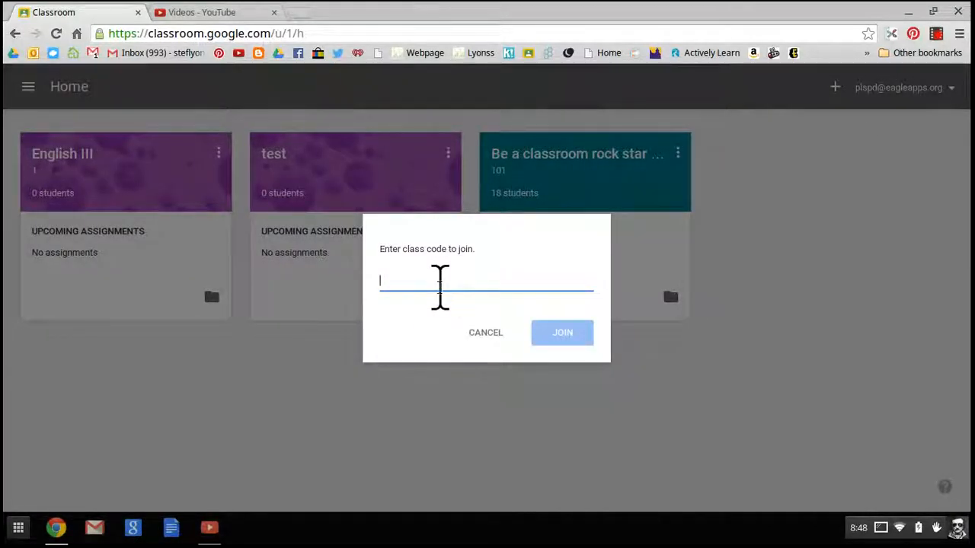
pyautogui.click(493, 335)
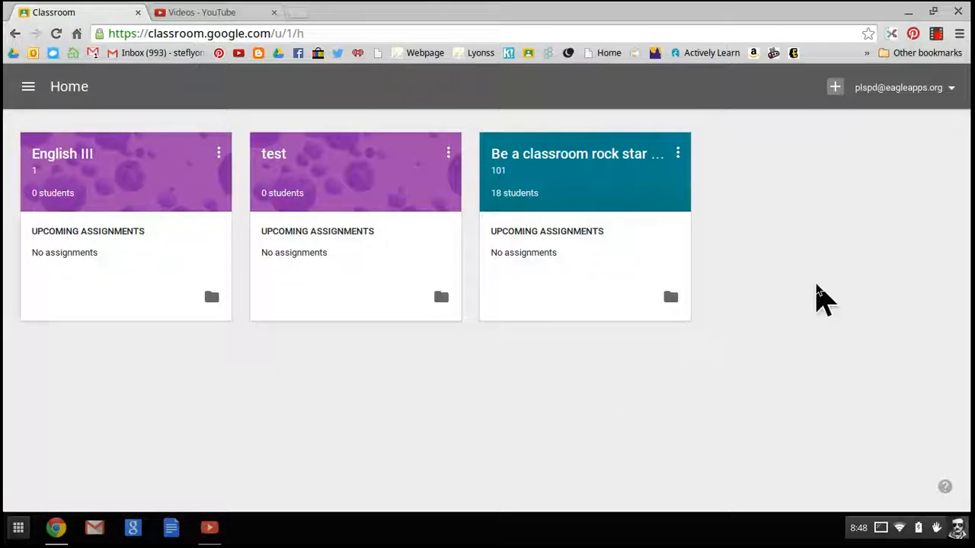
# Open the English III class and look over its stream page and class code.
pyautogui.click(67, 156)
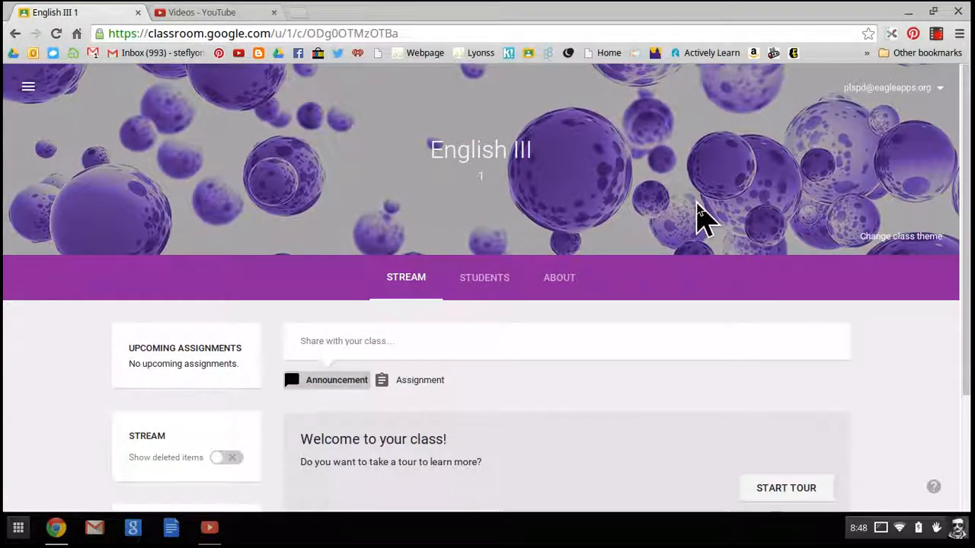
pyautogui.scroll(-2, 700, 217)
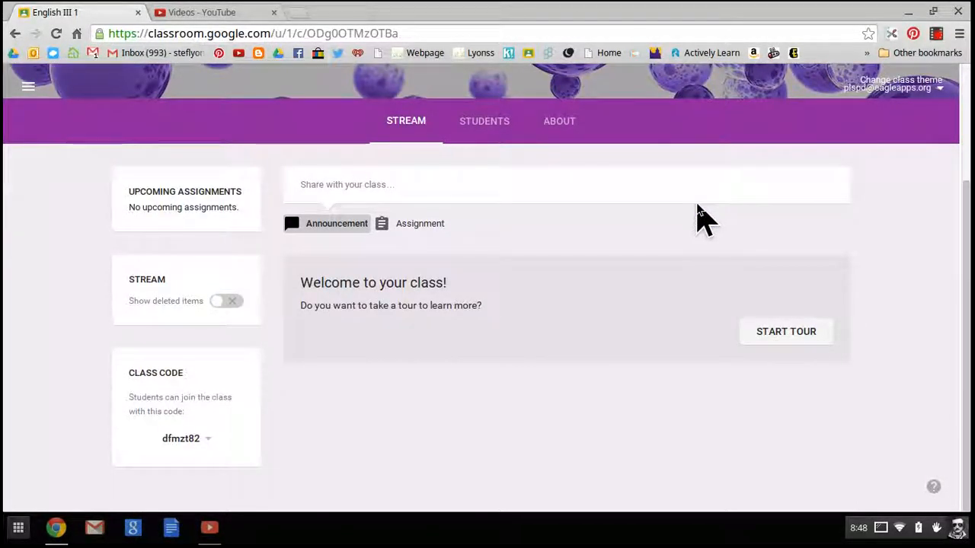
pyautogui.scroll(2, 700, 217)
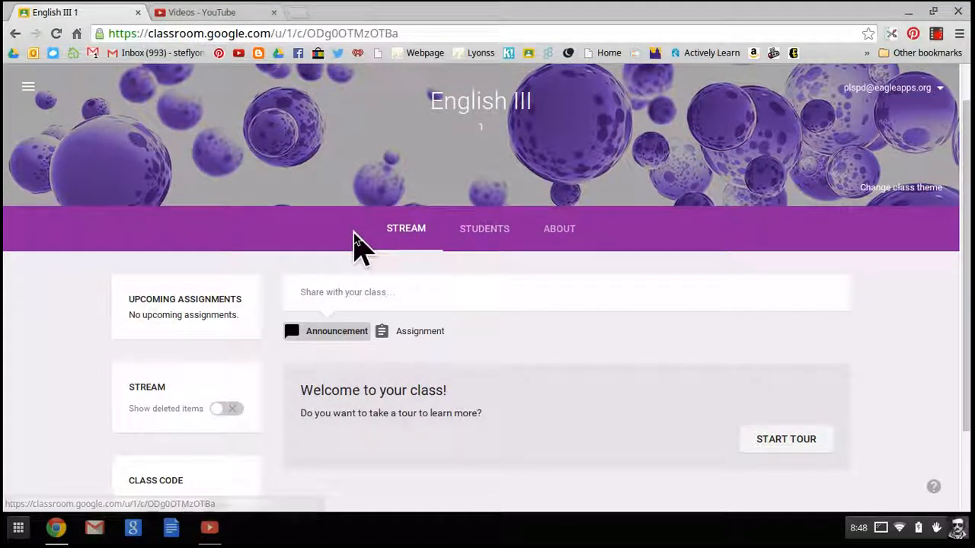
pyautogui.scroll(-2, 596, 308)
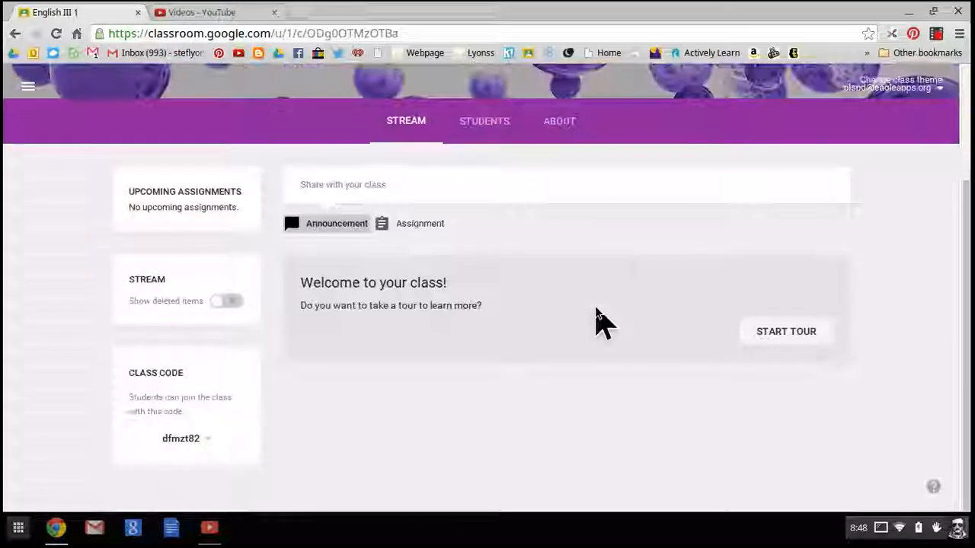
pyautogui.scroll(3, 596, 309)
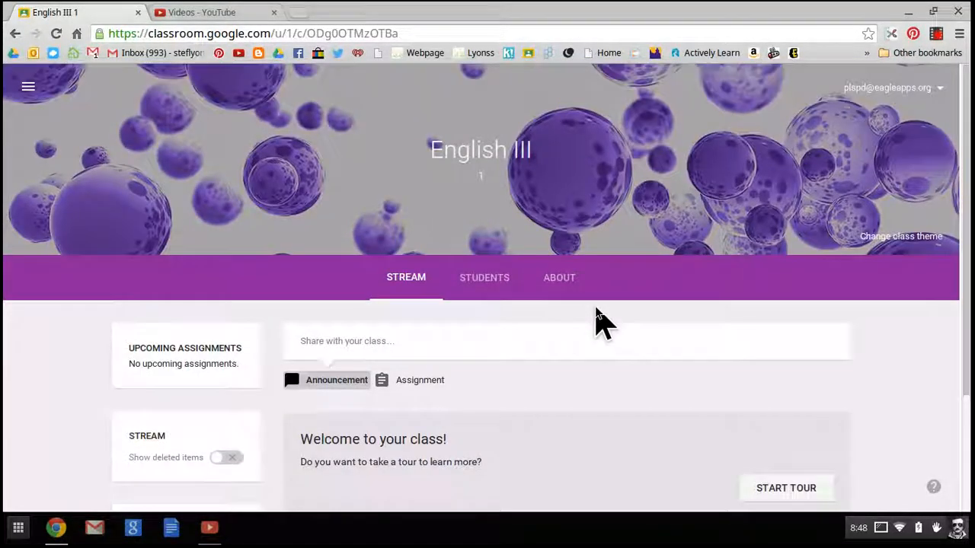
# View the student page of the English III class and return to the Classroom home page.
pyautogui.click(487, 279)
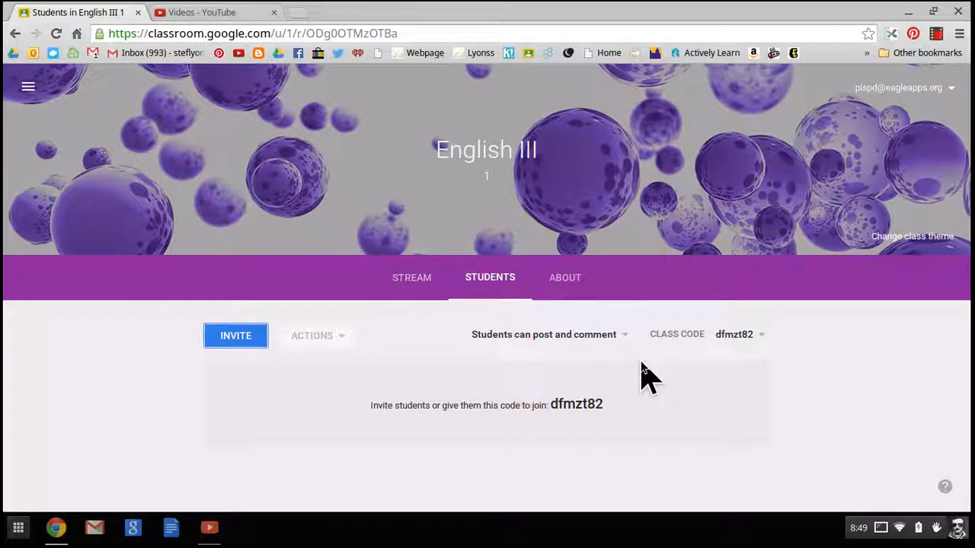
pyautogui.click(31, 86)
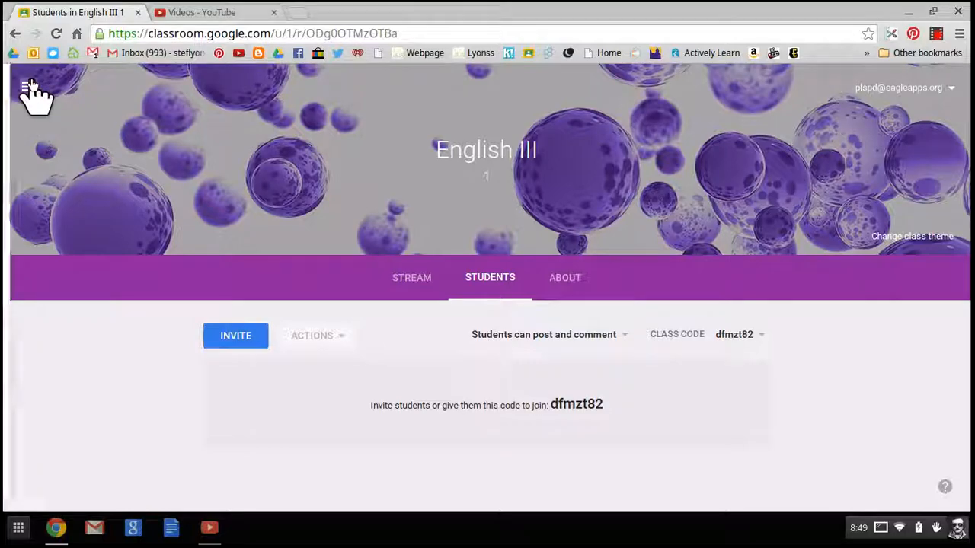
pyautogui.click(59, 99)
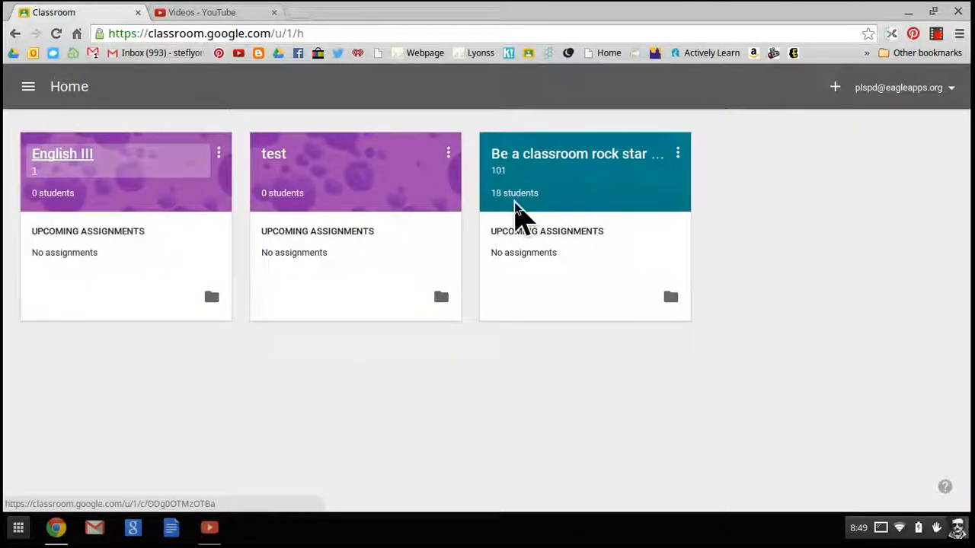
# Open the "Be a classroom rock star" class and look over its stream and the posted assignment.
pyautogui.click(609, 156)
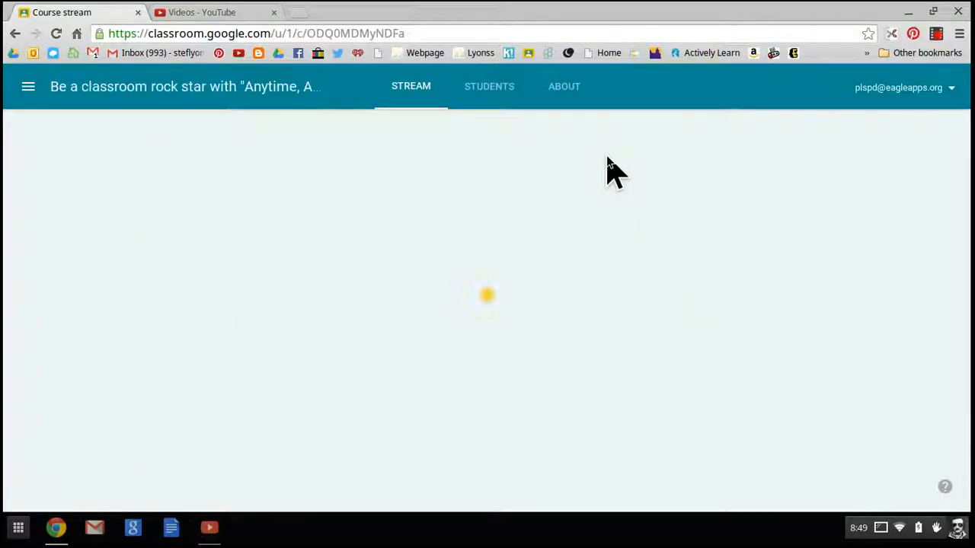
pyautogui.scroll(-5, 623, 304)
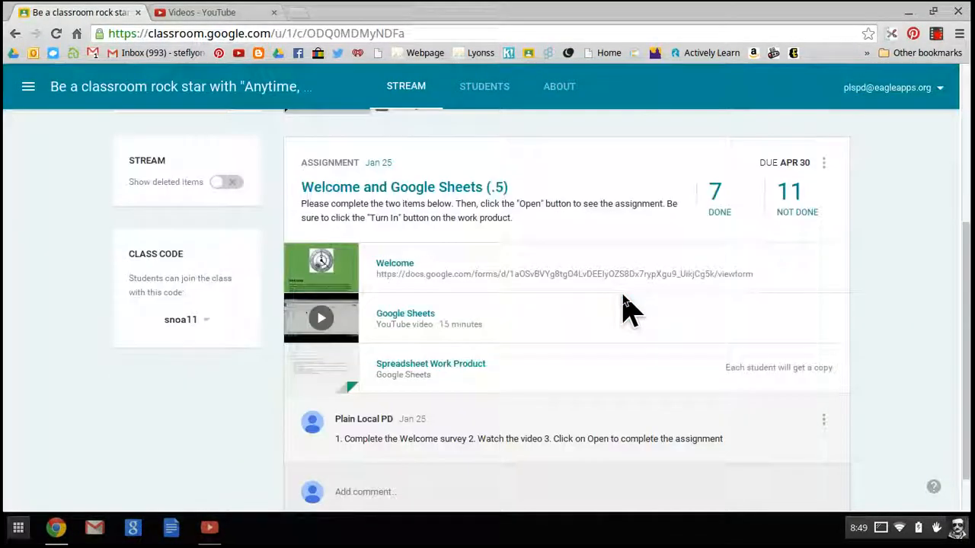
pyautogui.scroll(5, 625, 306)
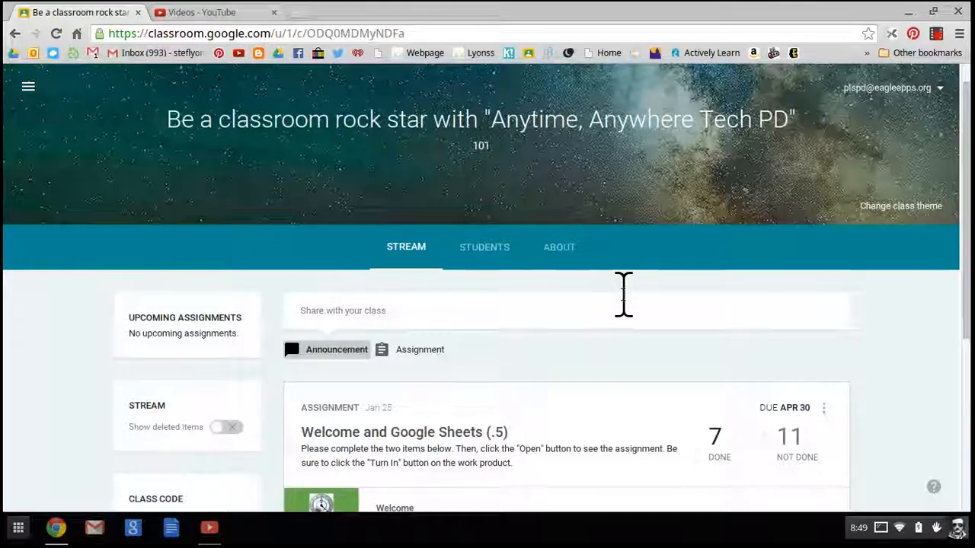
# Review the class's student roster, open a new email to the first listed student, and return to the roster.
pyautogui.click(485, 247)
pyautogui.scroll(-4, 683, 263)
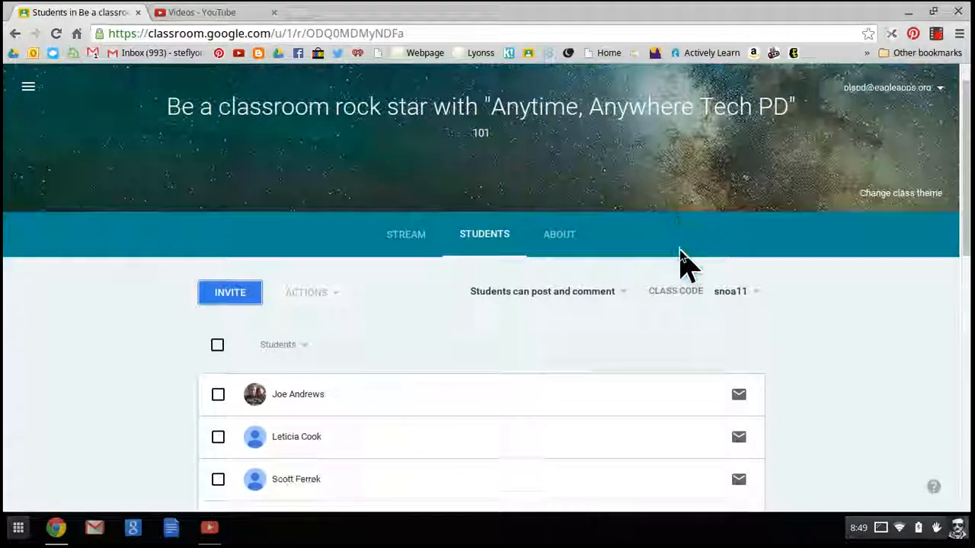
pyautogui.scroll(-6, 683, 262)
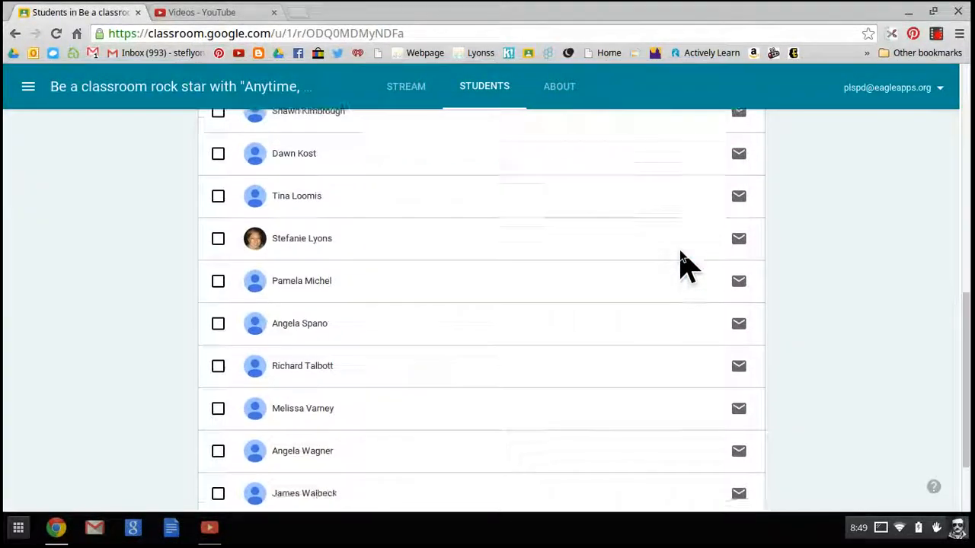
pyautogui.scroll(5, 683, 263)
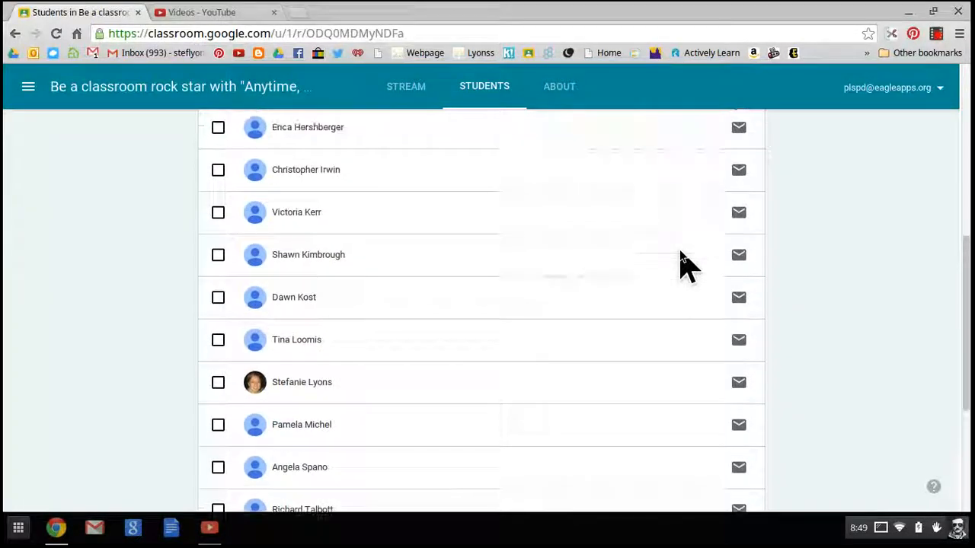
pyautogui.scroll(3, 683, 263)
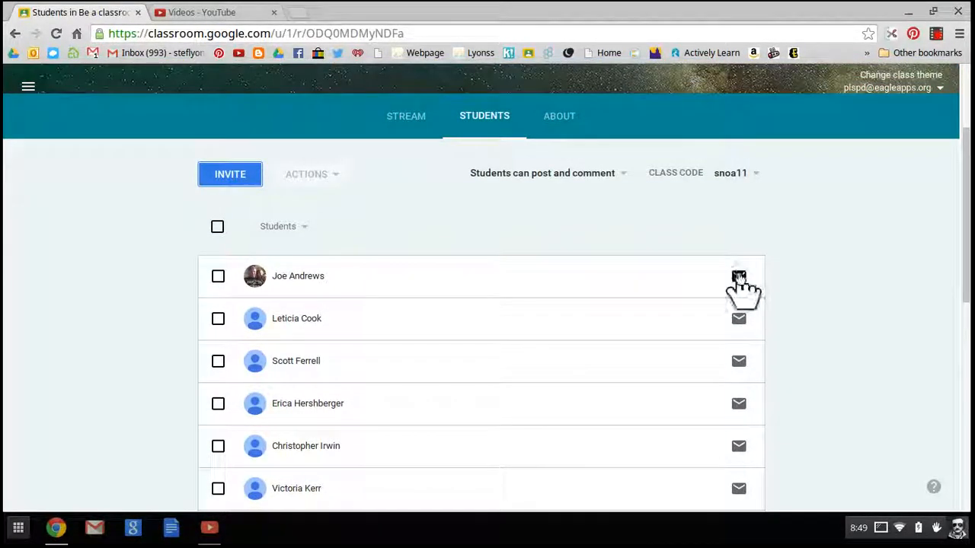
pyautogui.click(739, 277)
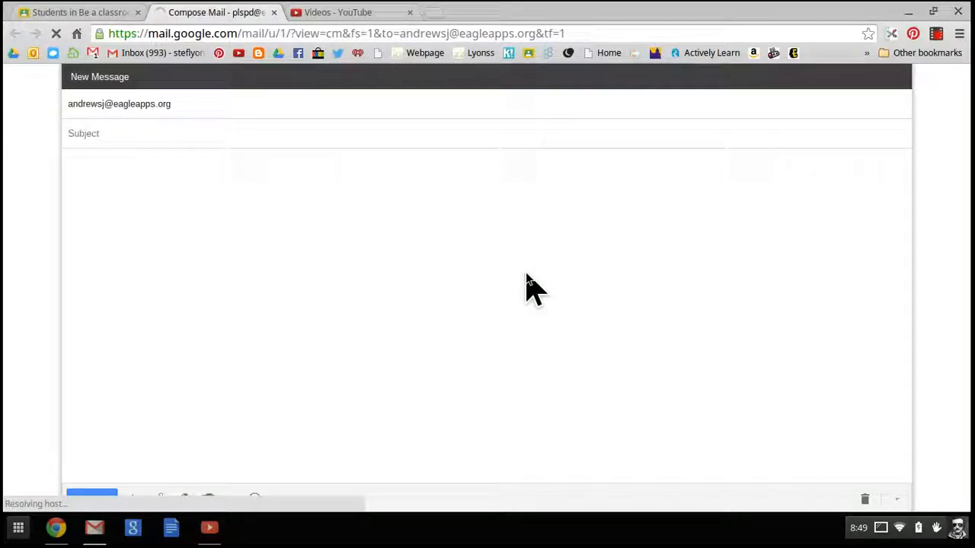
pyautogui.click(75, 13)
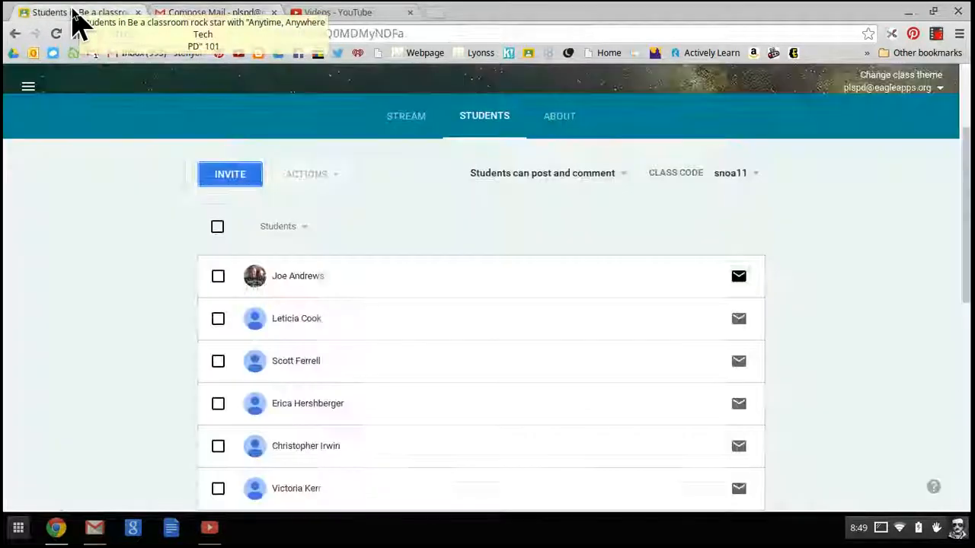
# Open the student invitation dialog, browse the Directory contacts, and cancel without inviting anyone.
pyautogui.click(238, 177)
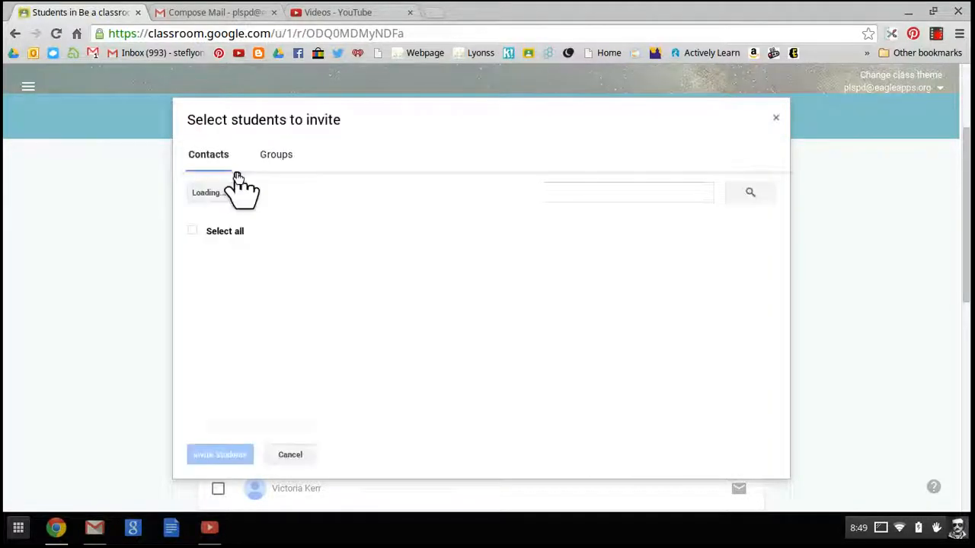
pyautogui.click(242, 194)
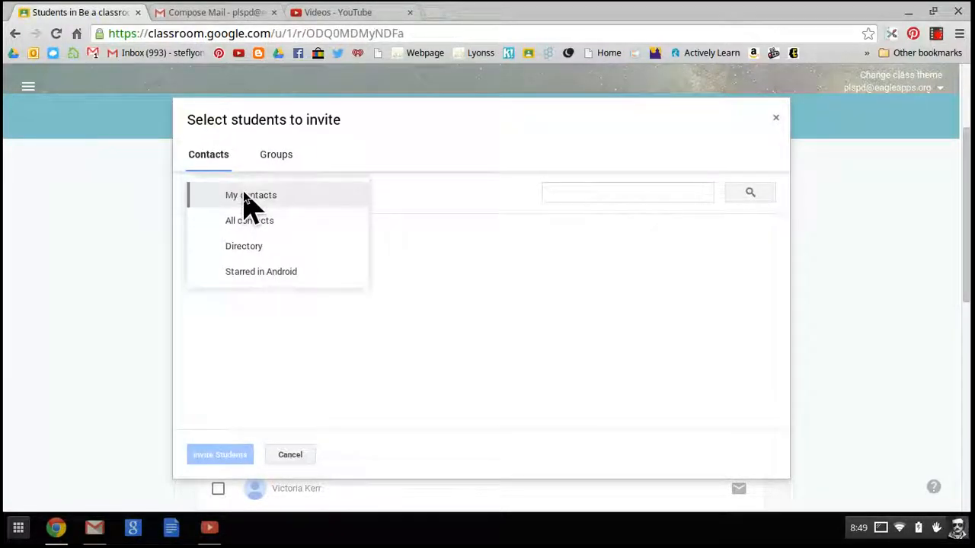
pyautogui.click(249, 245)
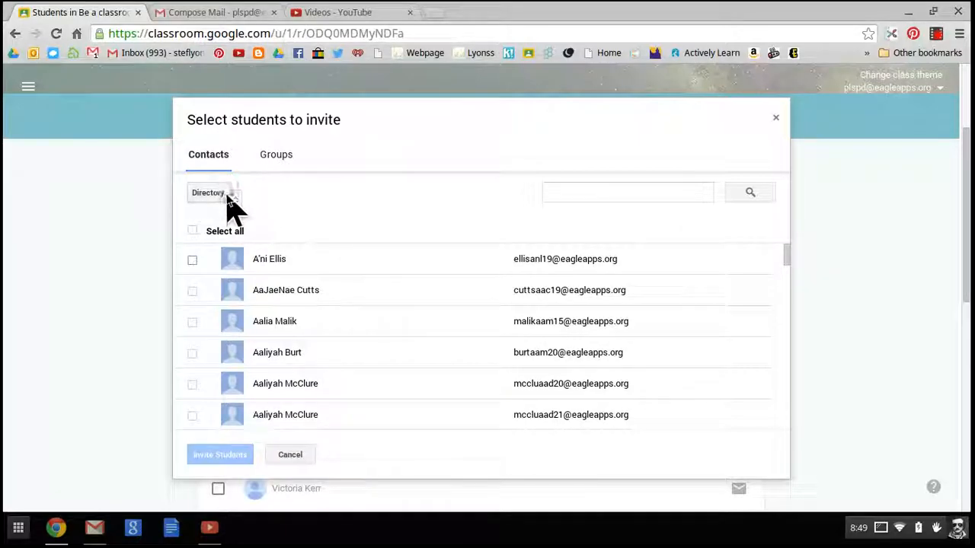
pyautogui.scroll(-3, 430, 335)
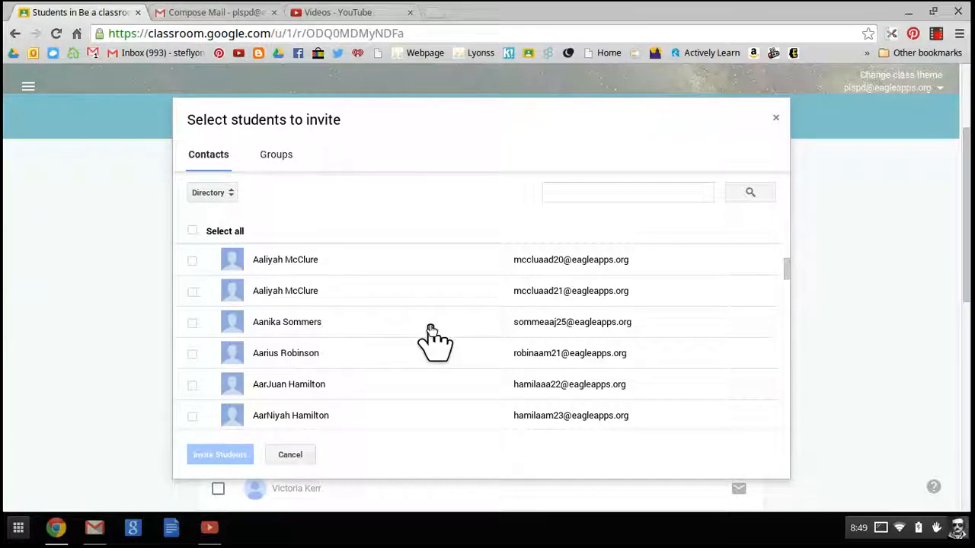
pyautogui.scroll(-1, 431, 333)
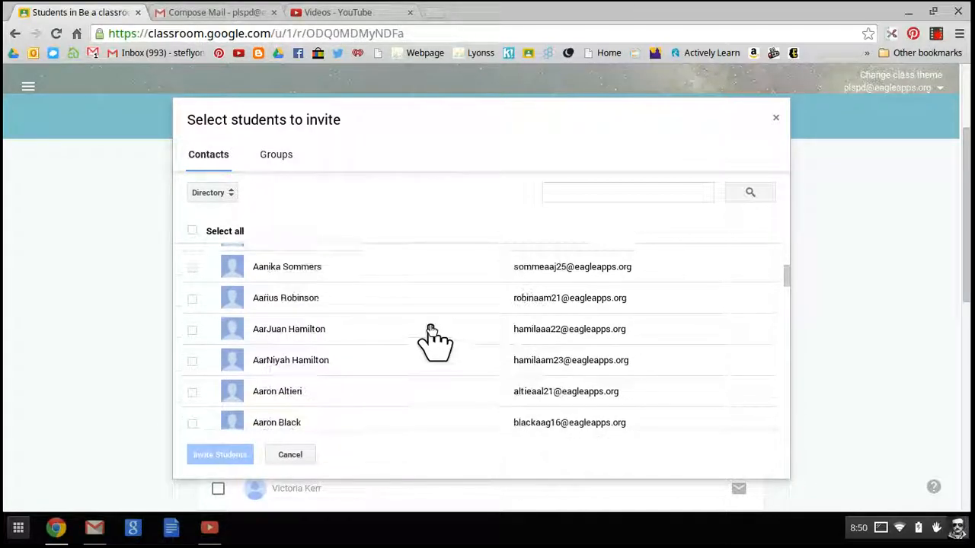
pyautogui.scroll(-3, 431, 332)
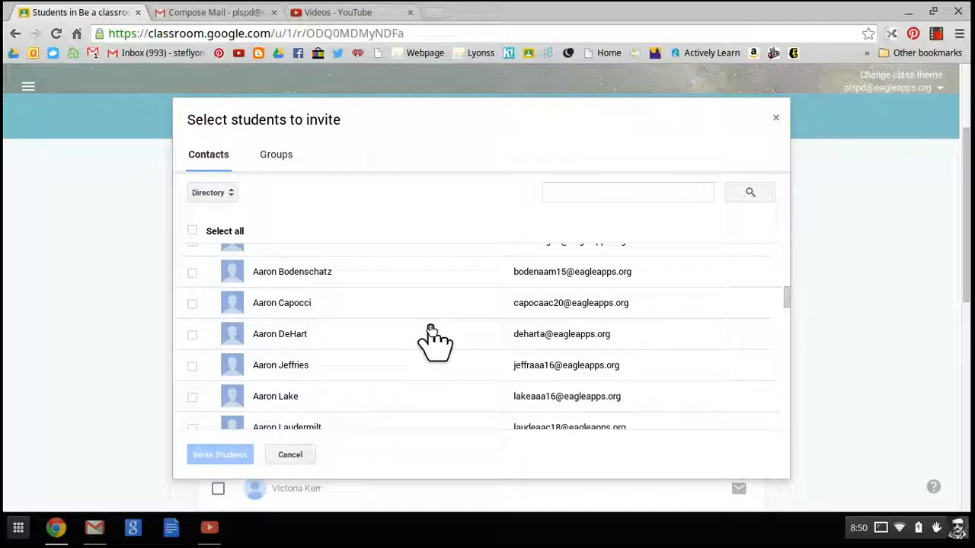
pyautogui.scroll(5, 431, 333)
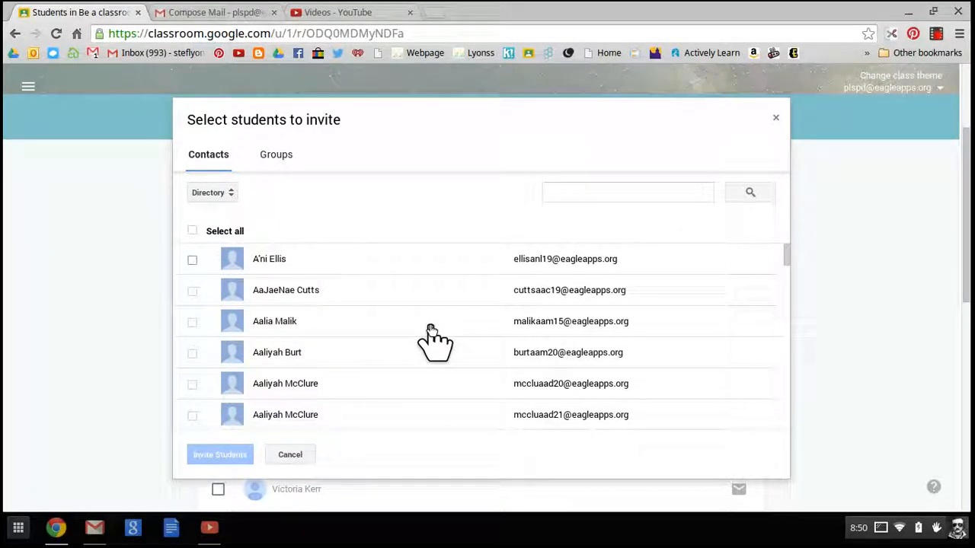
pyautogui.scroll(-3, 431, 333)
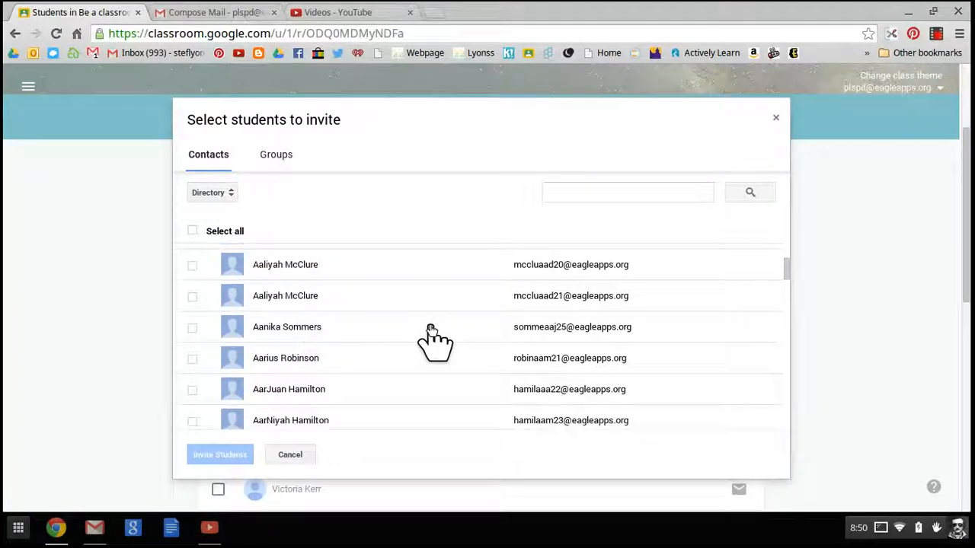
pyautogui.scroll(3, 431, 334)
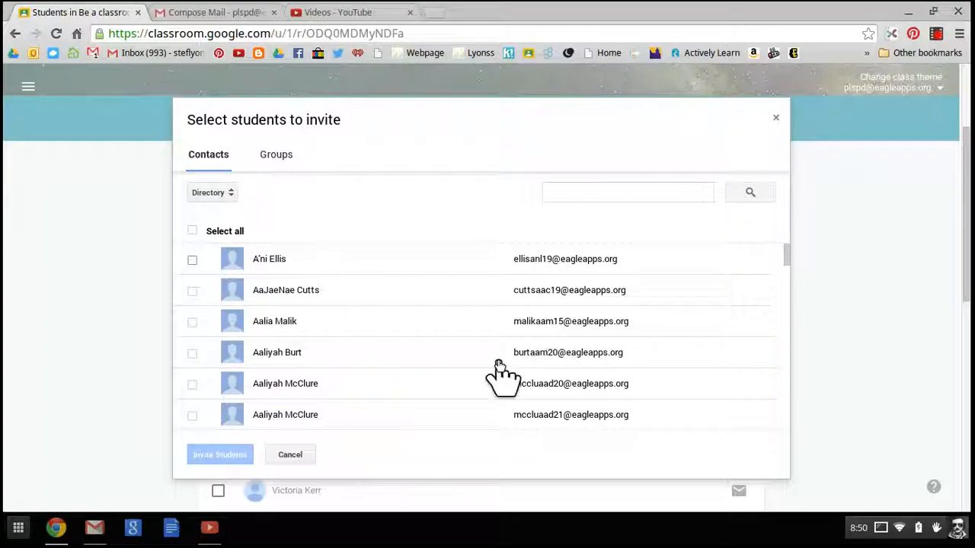
pyautogui.click(284, 454)
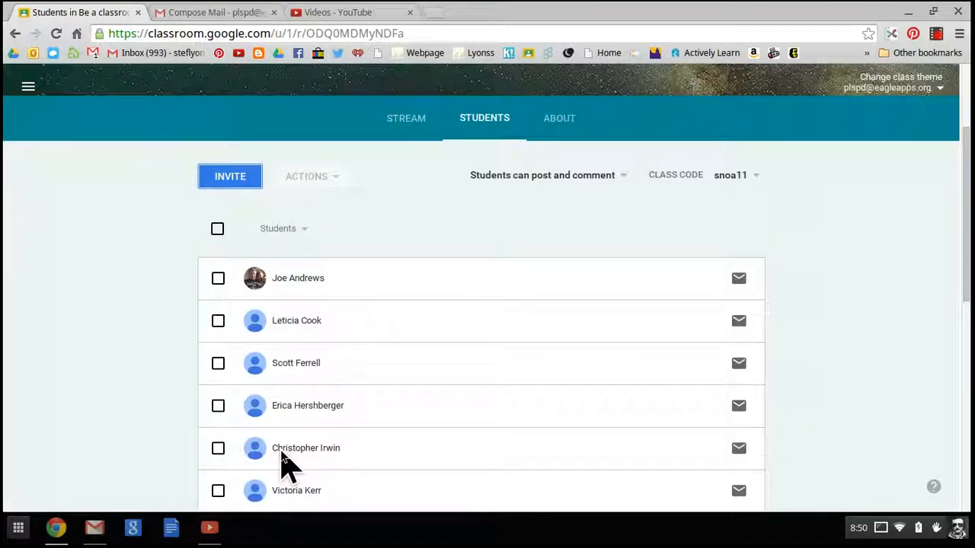
# Return to the stream of the "Be a classroom rock star" class and review its assignment and class code.
pyautogui.scroll(-3, 409, 322)
pyautogui.scroll(5, 408, 322)
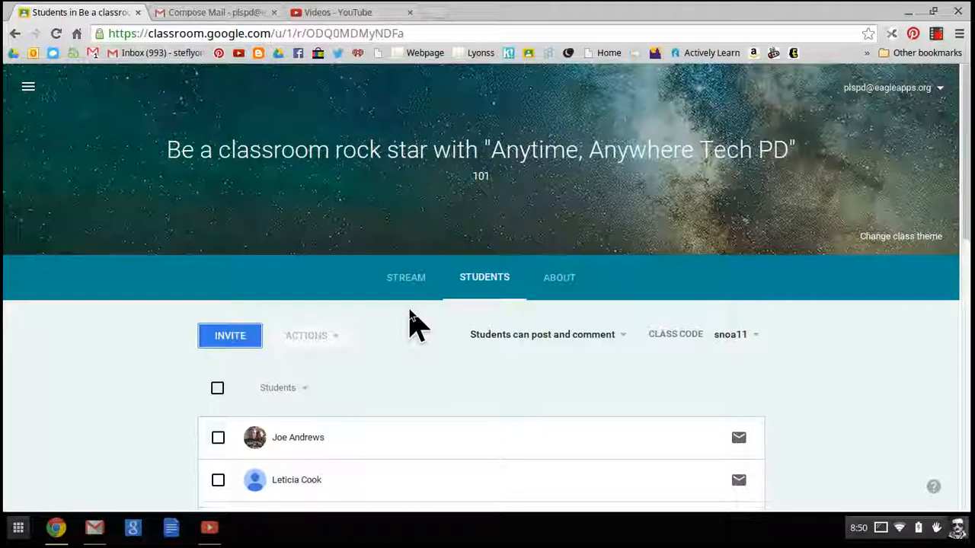
pyautogui.click(411, 292)
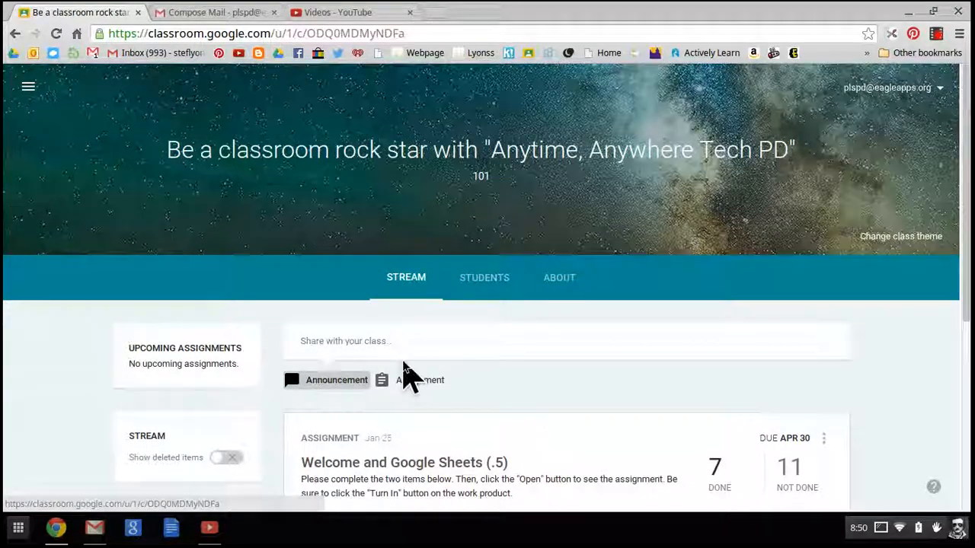
pyautogui.scroll(-3, 408, 374)
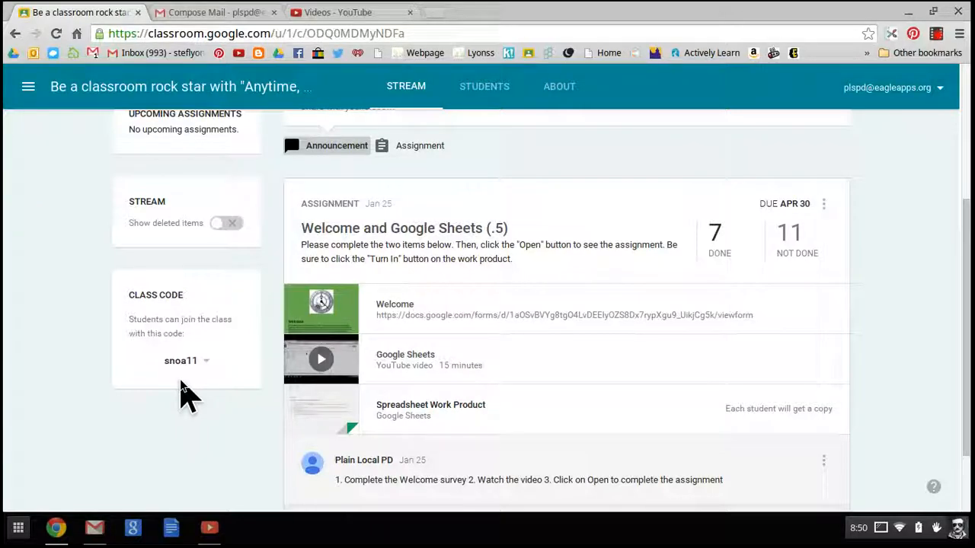
pyautogui.scroll(5, 186, 392)
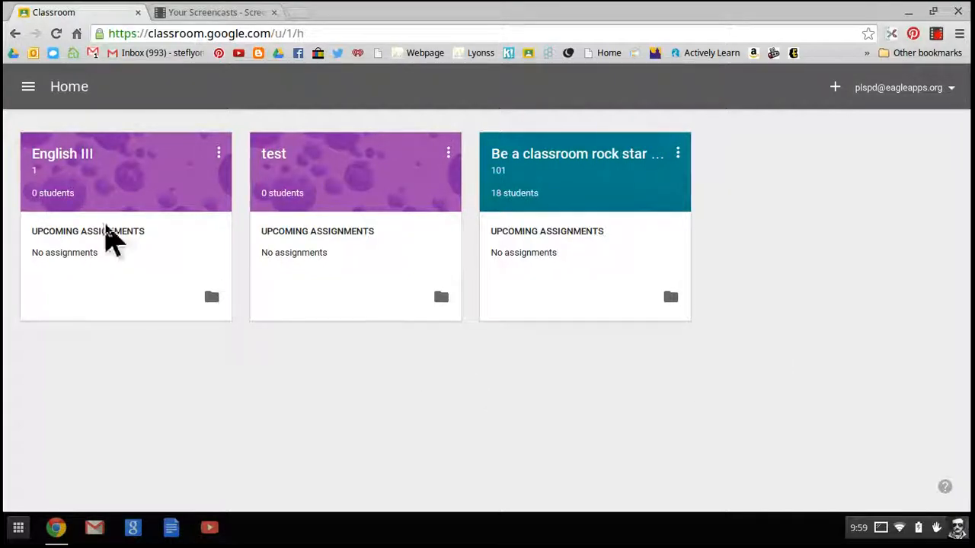
# Open the English III class and change its class theme to the gallery image of an open book with heart-shaped pages.
pyautogui.click(70, 160)
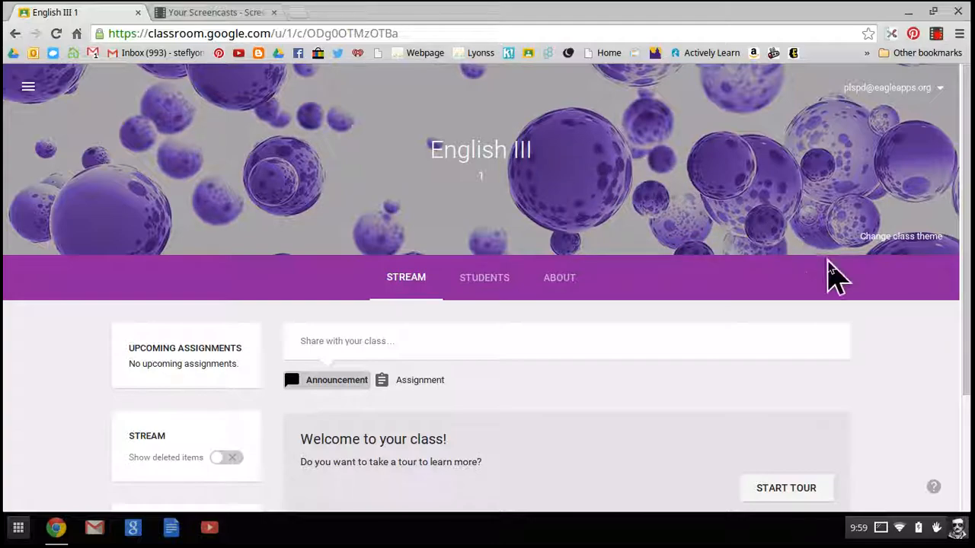
pyautogui.click(896, 240)
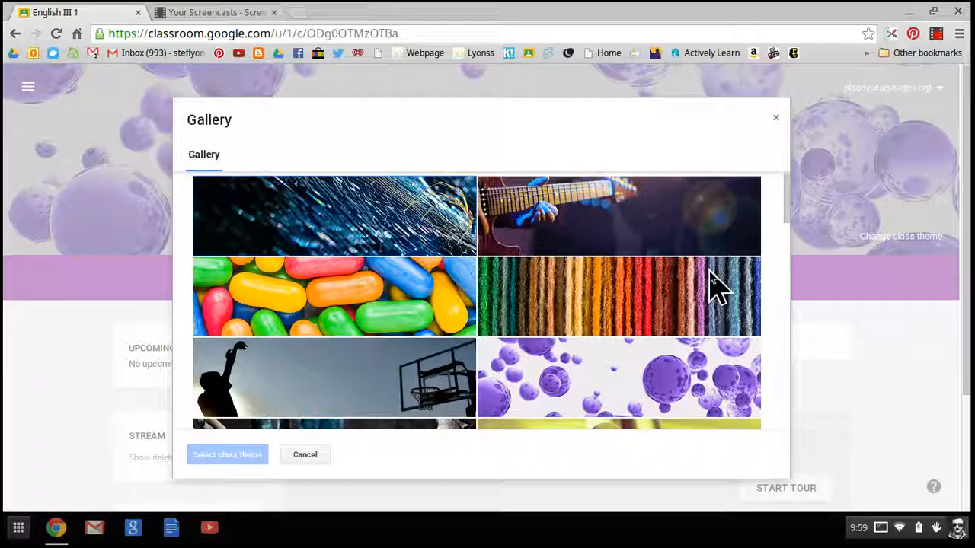
pyautogui.scroll(-3, 712, 284)
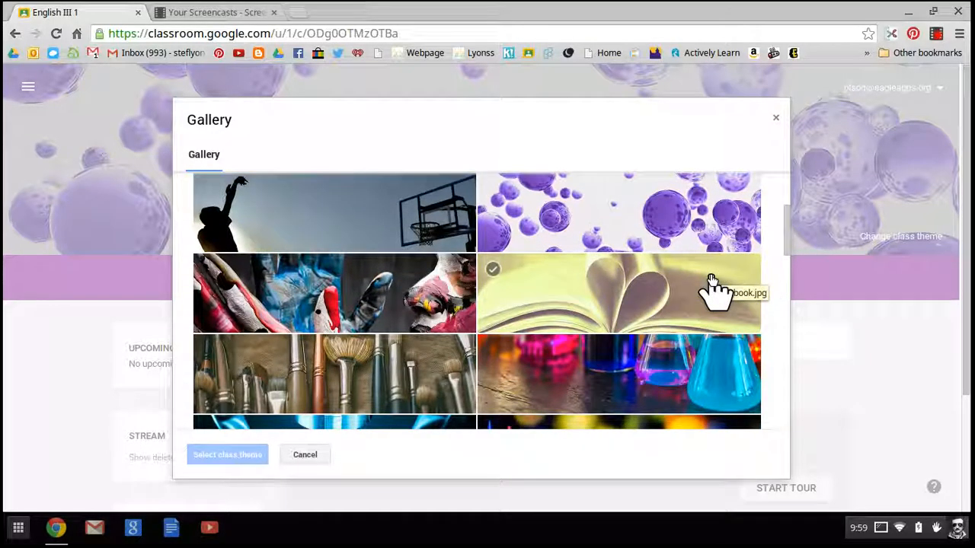
pyautogui.scroll(-5, 712, 283)
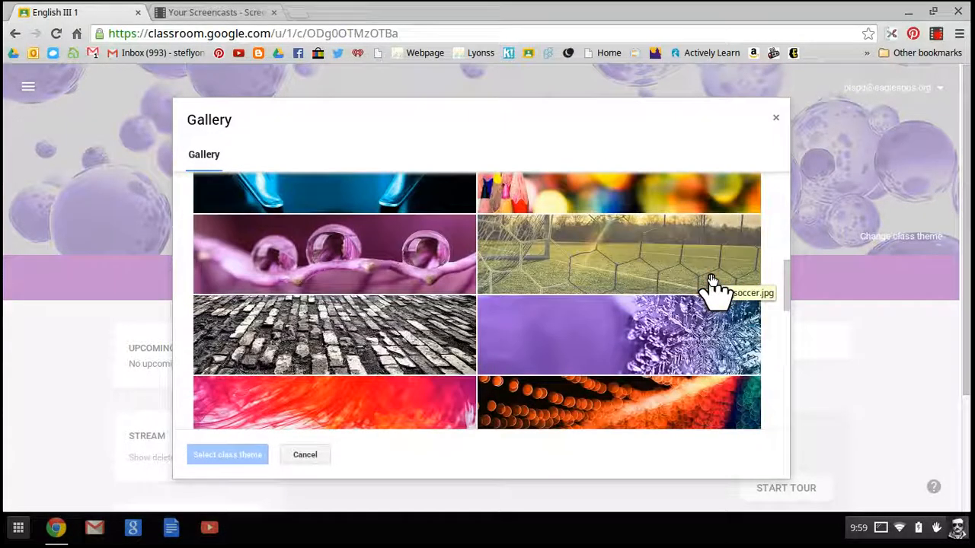
pyautogui.scroll(-3, 712, 284)
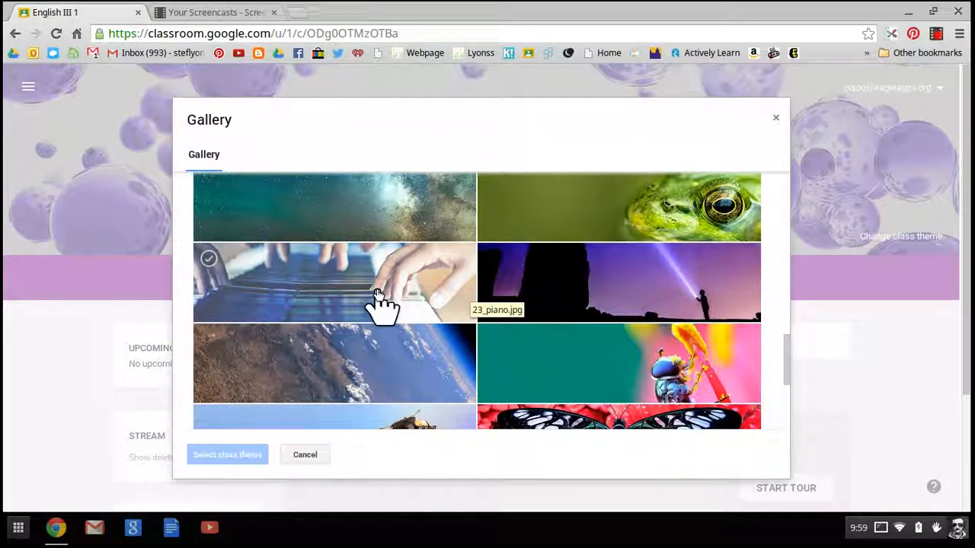
pyautogui.scroll(-3, 565, 331)
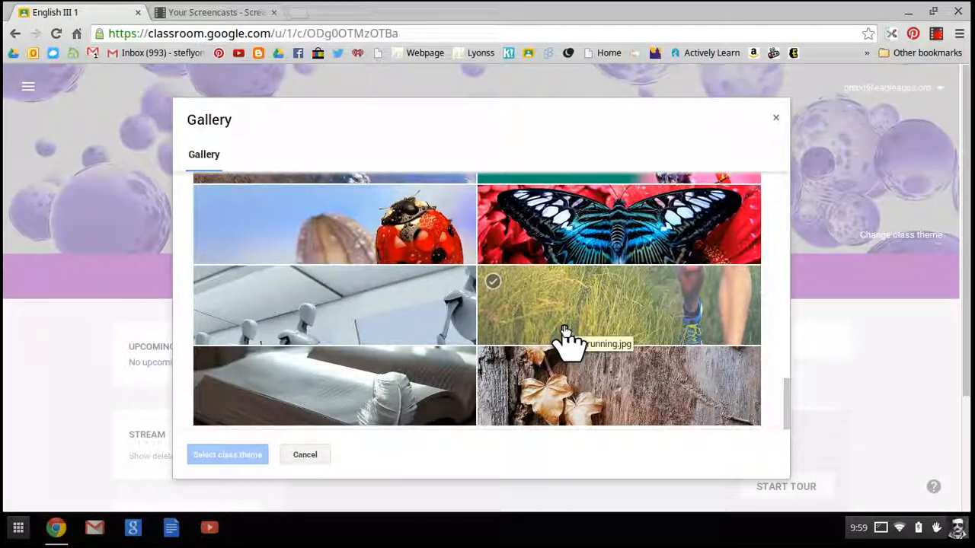
pyautogui.scroll(3, 564, 330)
pyautogui.scroll(7, 564, 331)
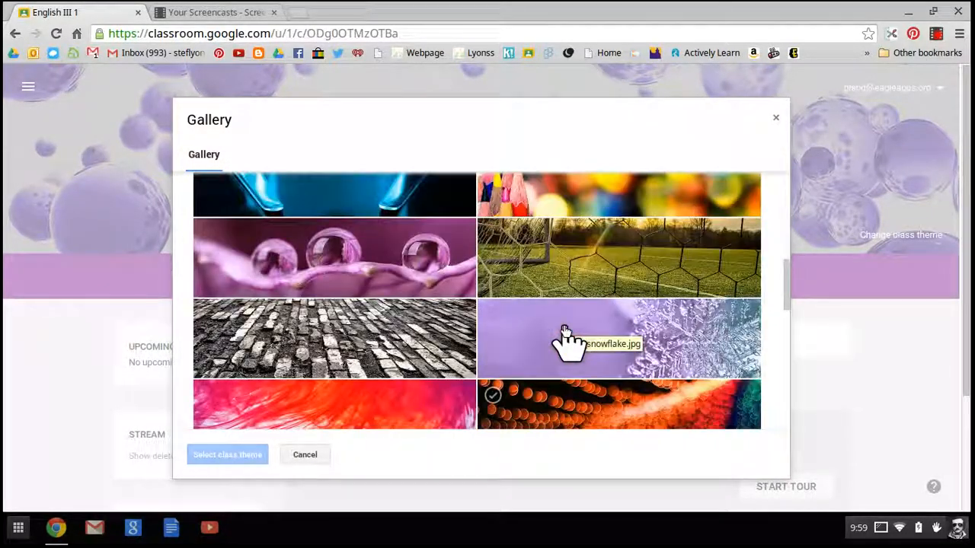
pyautogui.scroll(1, 564, 331)
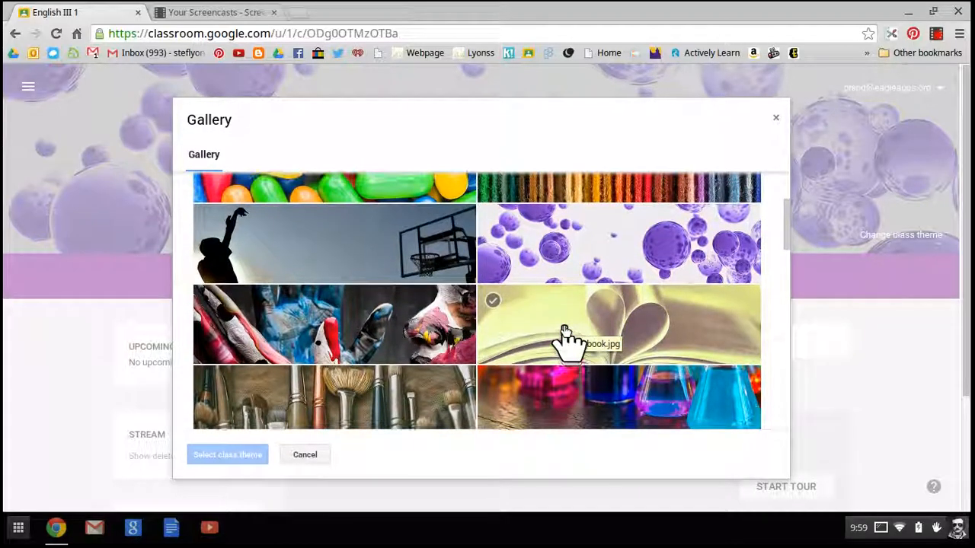
pyautogui.click(564, 330)
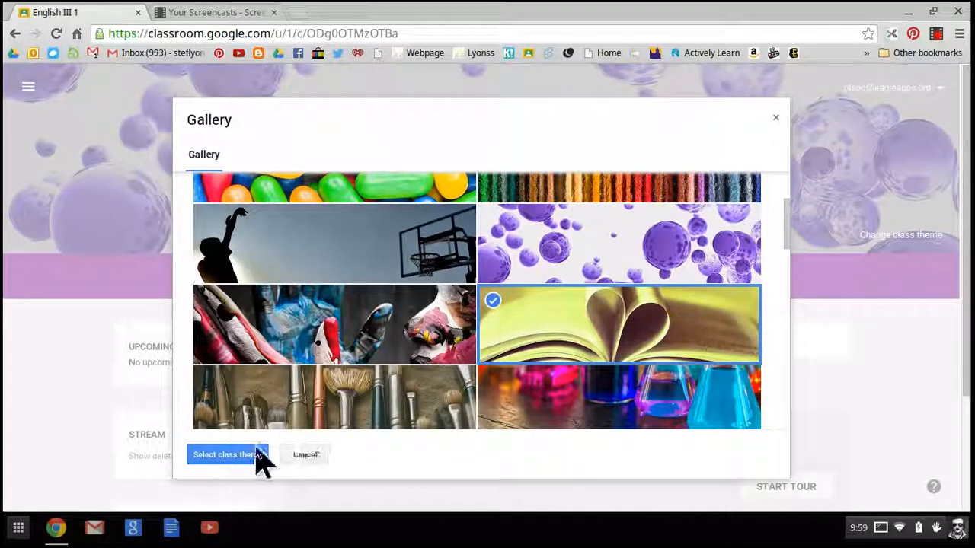
pyautogui.click(230, 453)
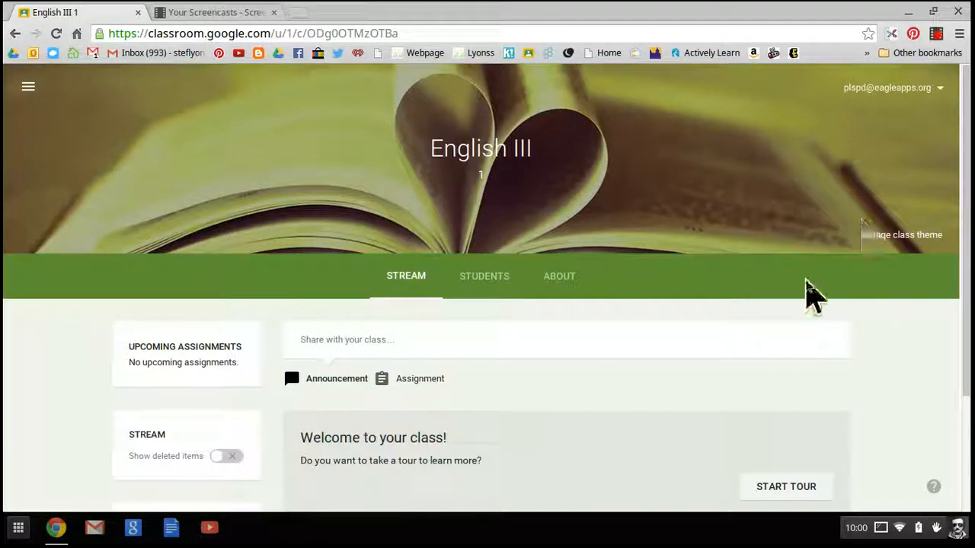
# Fill in the About information of English III with the title "English III" and room B213, and save it.
pyautogui.scroll(-3, 834, 282)
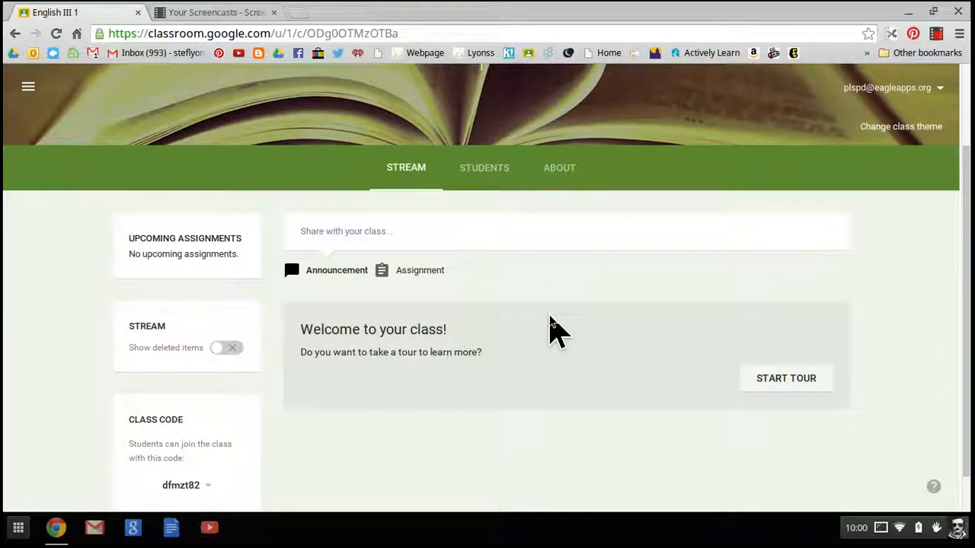
pyautogui.scroll(-1, 551, 329)
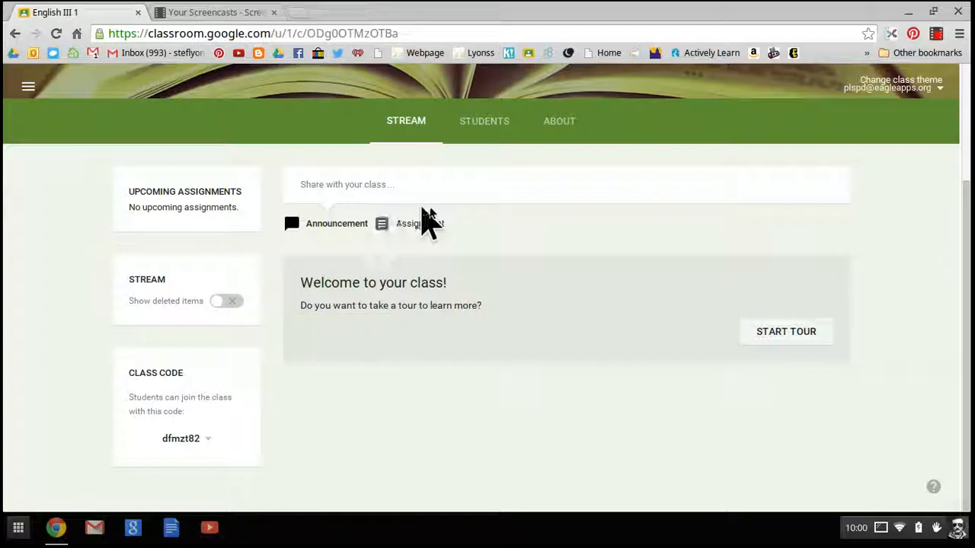
pyautogui.scroll(2, 441, 217)
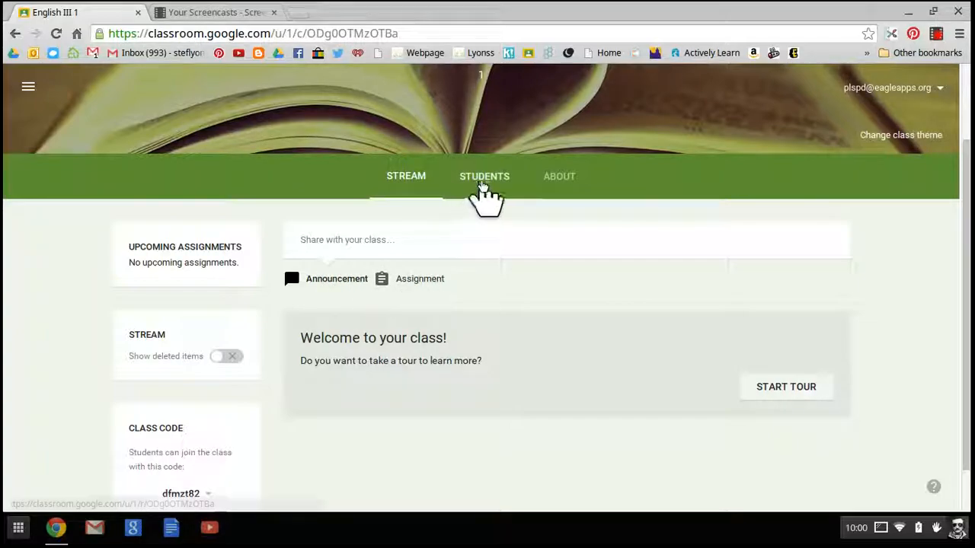
pyautogui.click(549, 189)
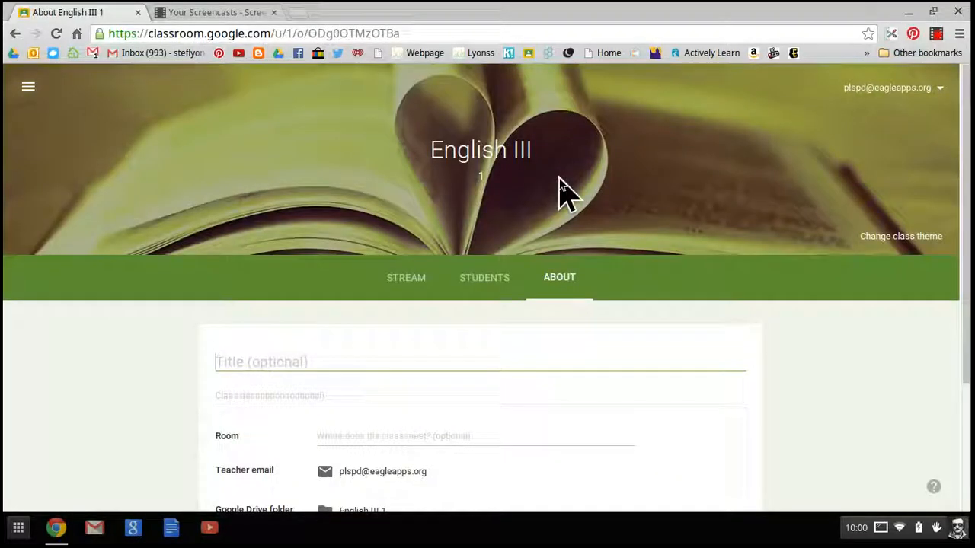
pyautogui.scroll(-3, 720, 316)
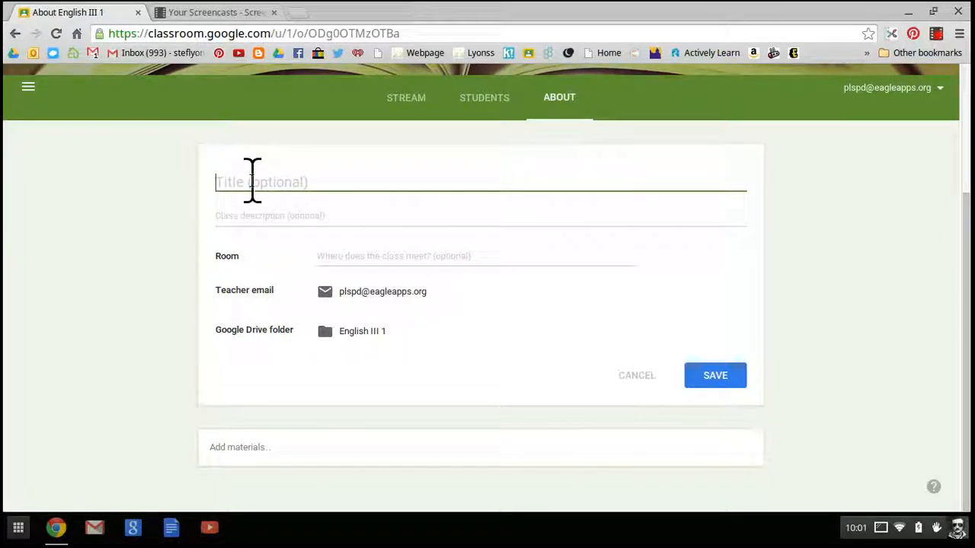
pyautogui.write('English III')
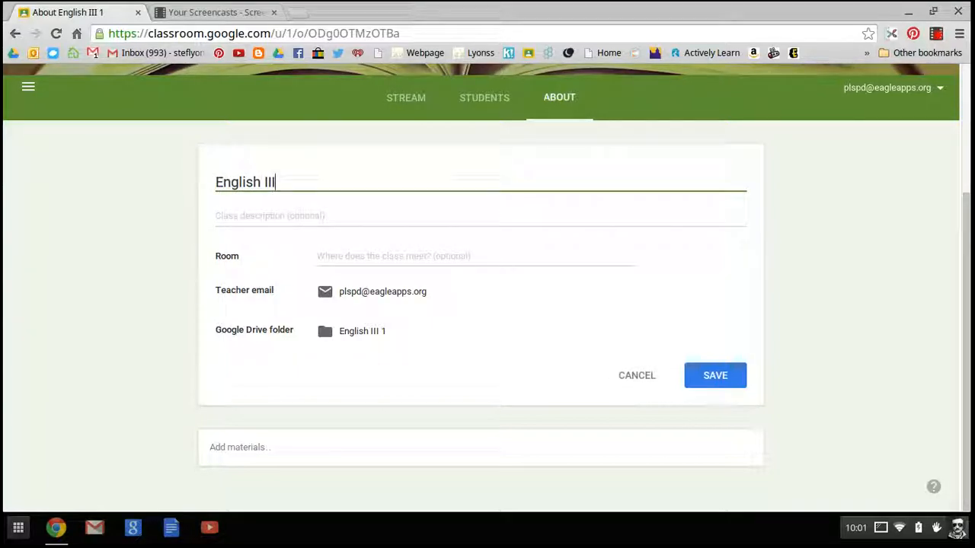
pyautogui.click(243, 209)
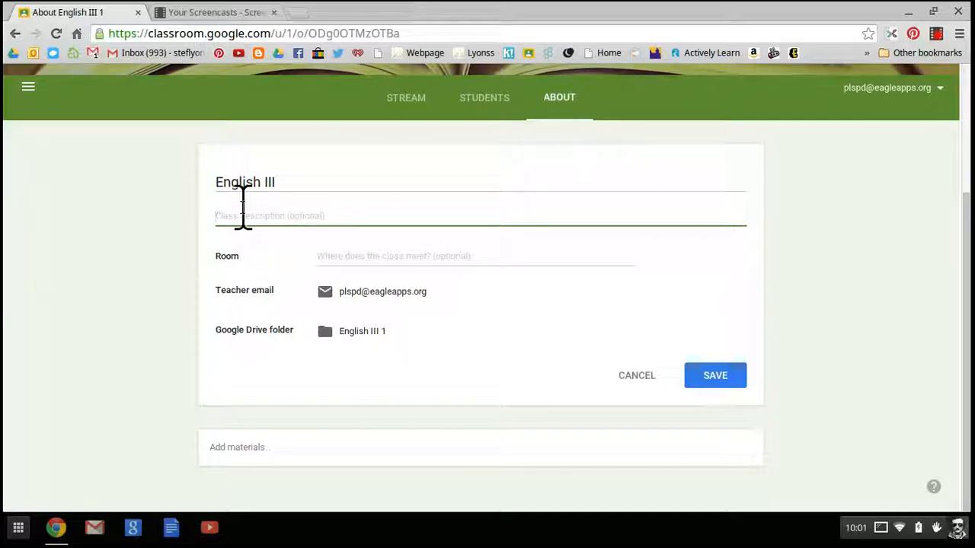
pyautogui.click(332, 253)
pyautogui.write('A')
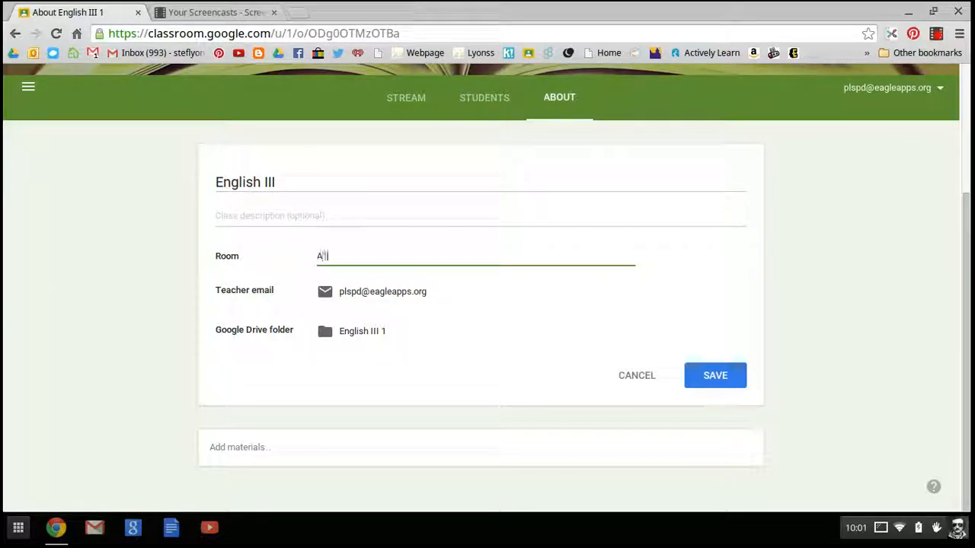
pyautogui.press('BackSpace')
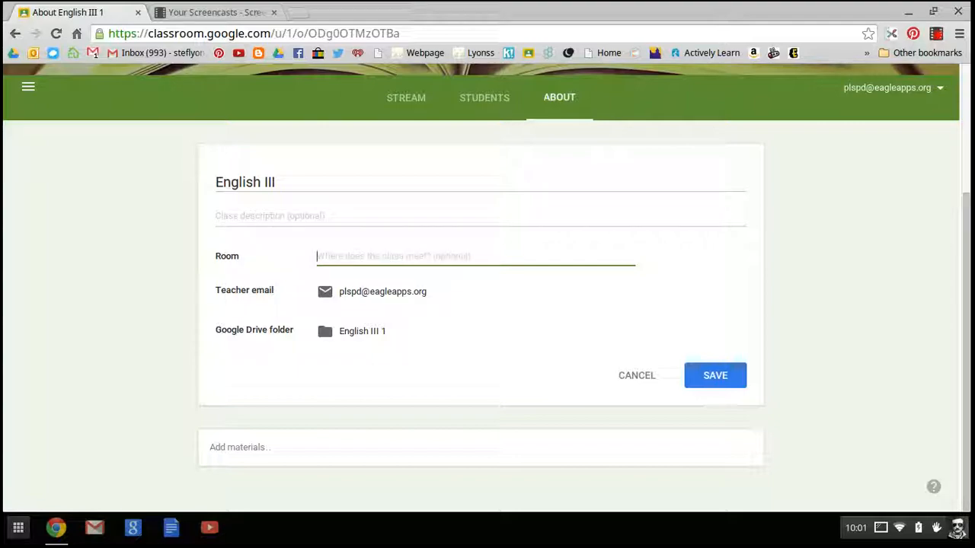
pyautogui.write('B213')
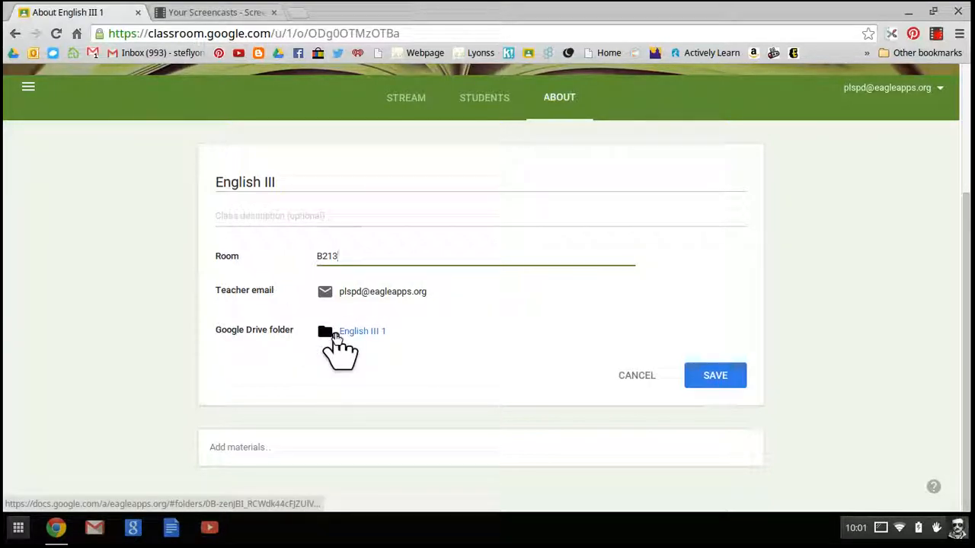
pyautogui.click(705, 378)
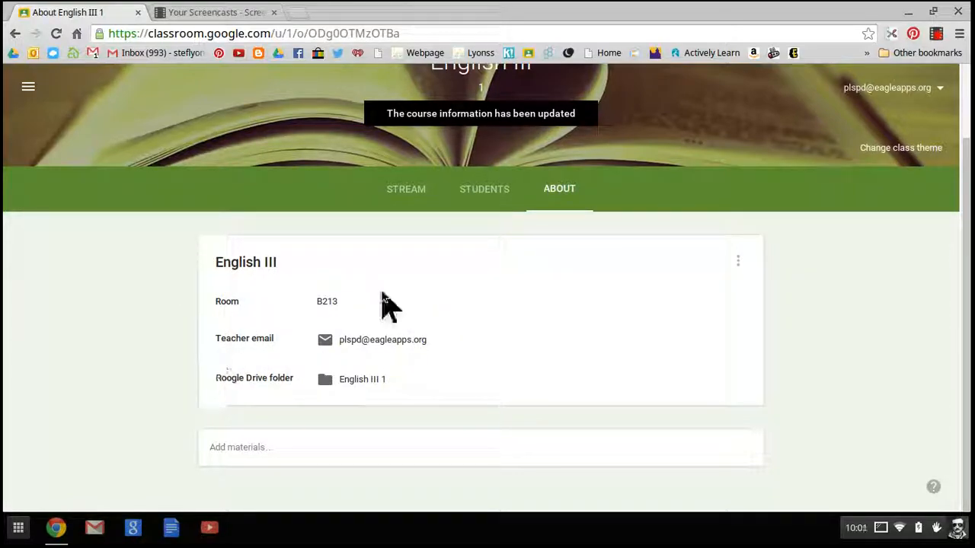
# View the English III students page, switch to the "Be a classroom rock star" class, and look through its student roster.
pyautogui.click(472, 190)
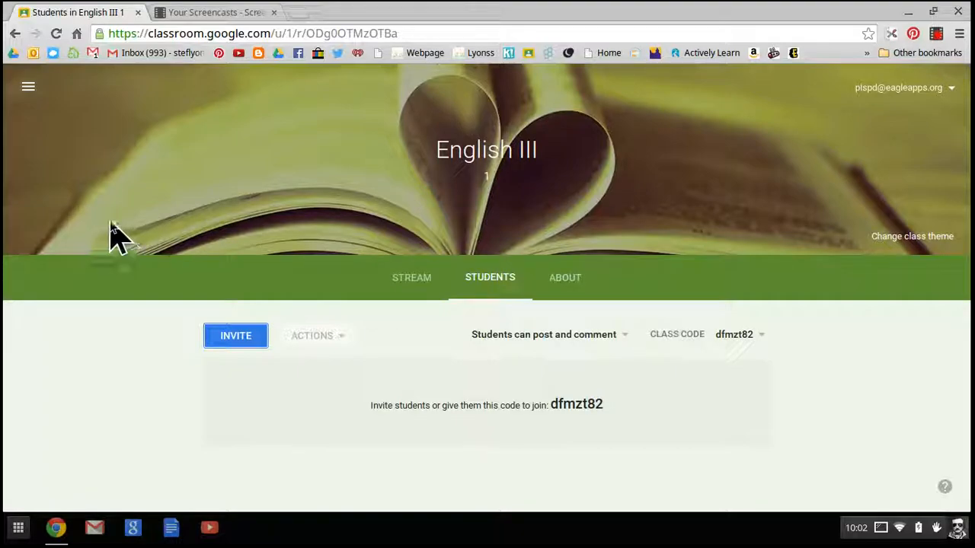
pyautogui.click(38, 90)
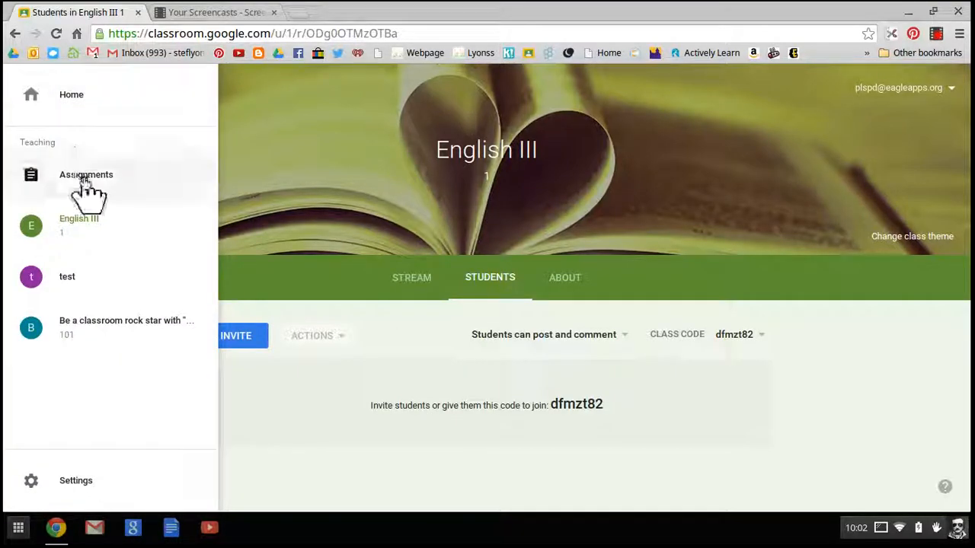
pyautogui.click(96, 324)
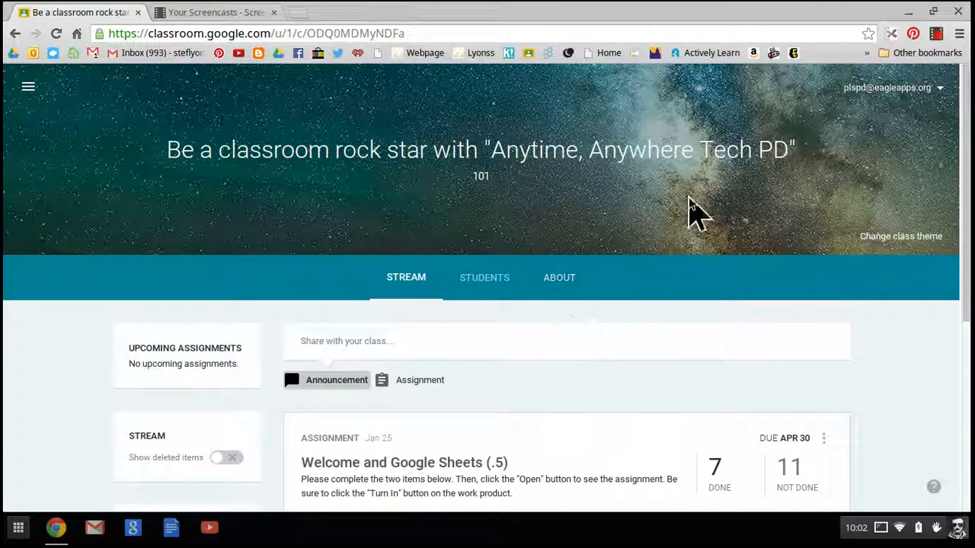
pyautogui.click(495, 277)
pyautogui.scroll(-10, 685, 297)
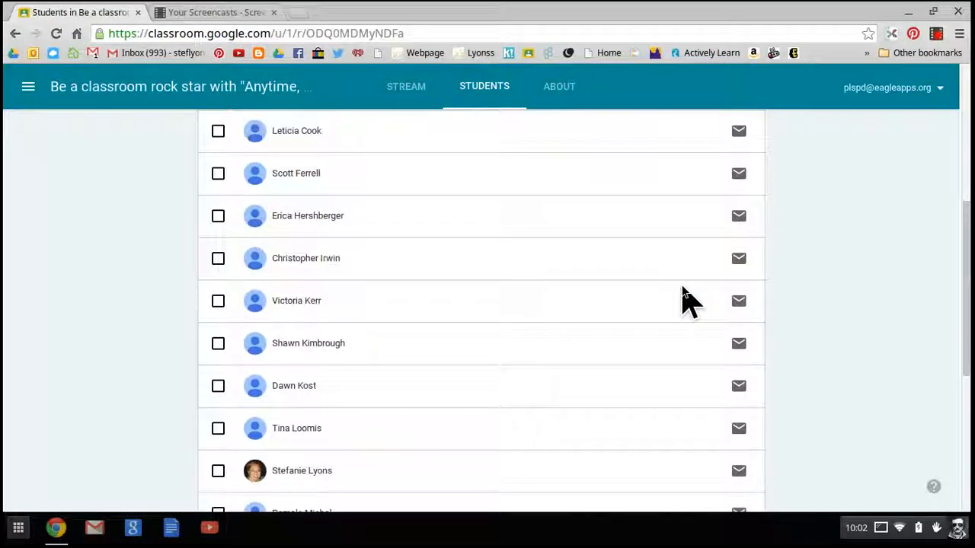
pyautogui.scroll(-2, 681, 298)
pyautogui.scroll(10, 681, 298)
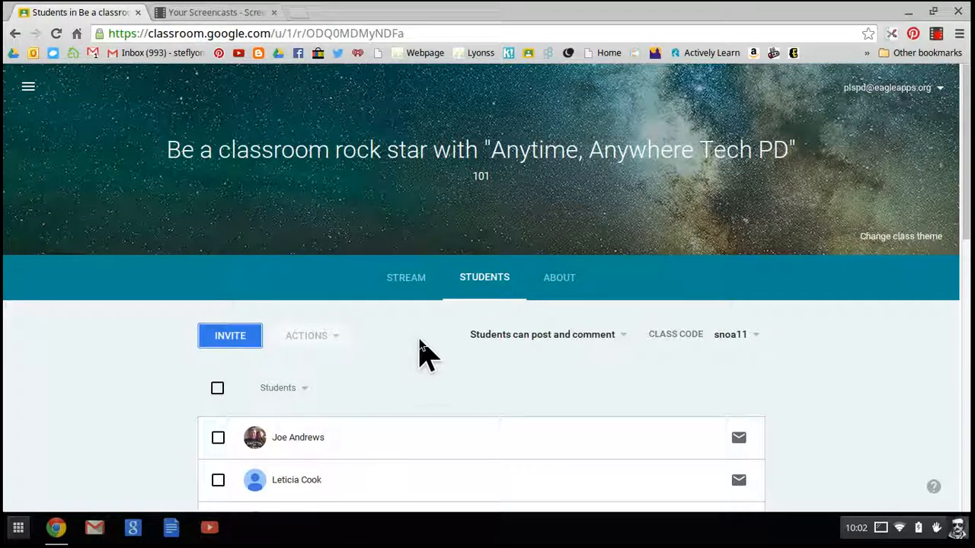
pyautogui.scroll(-3, 407, 350)
pyautogui.scroll(-5, 474, 327)
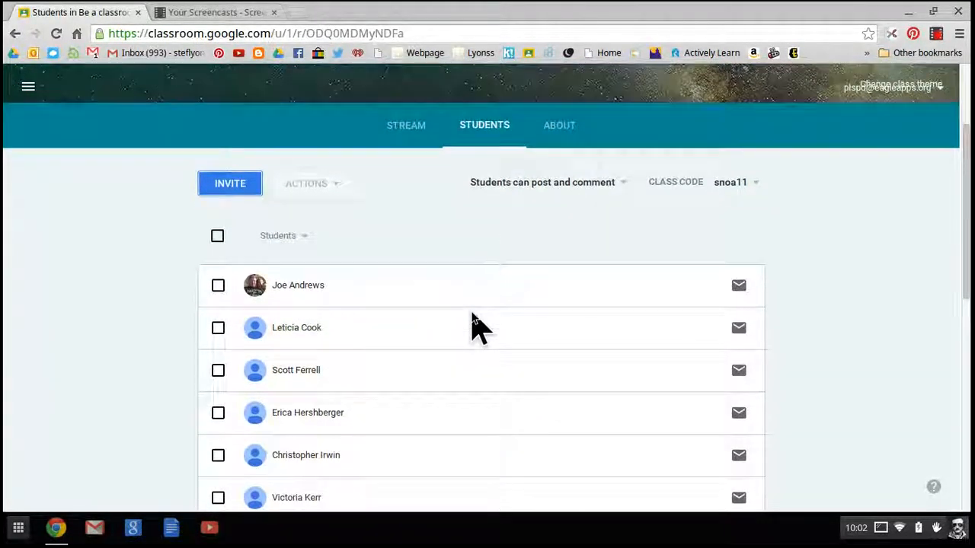
pyautogui.scroll(-3, 472, 327)
pyautogui.scroll(5, 472, 327)
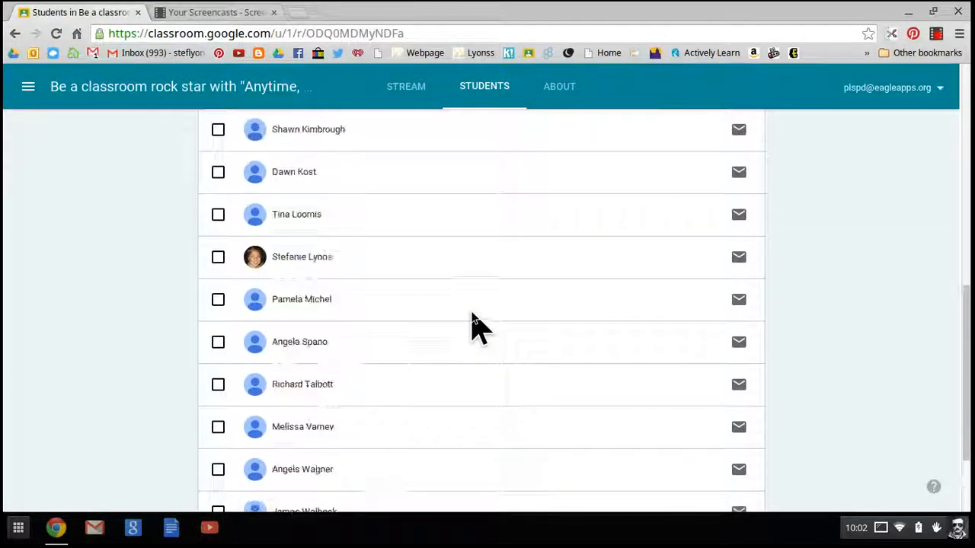
# Select the second student with a profile photo in the roster and remove that student from the class.
pyautogui.click(216, 415)
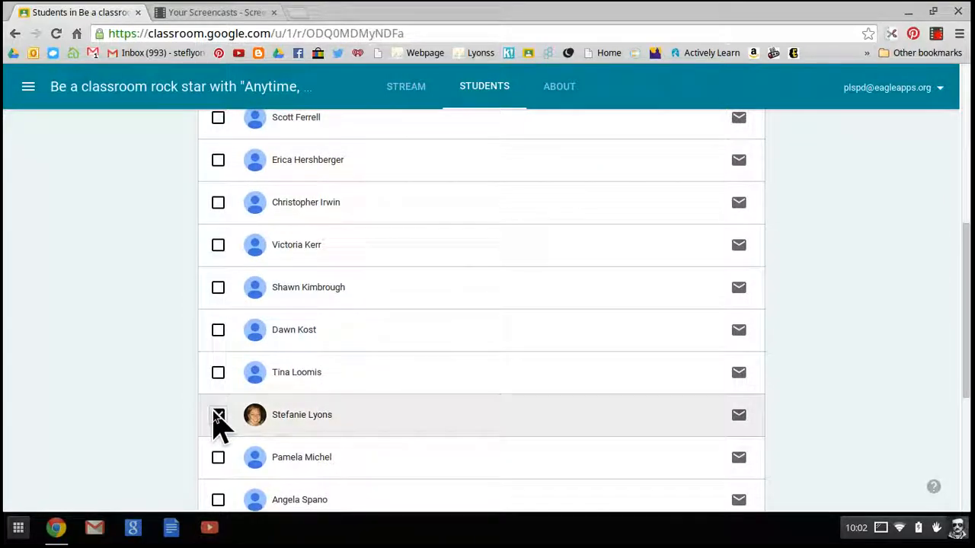
pyautogui.scroll(6, 455, 391)
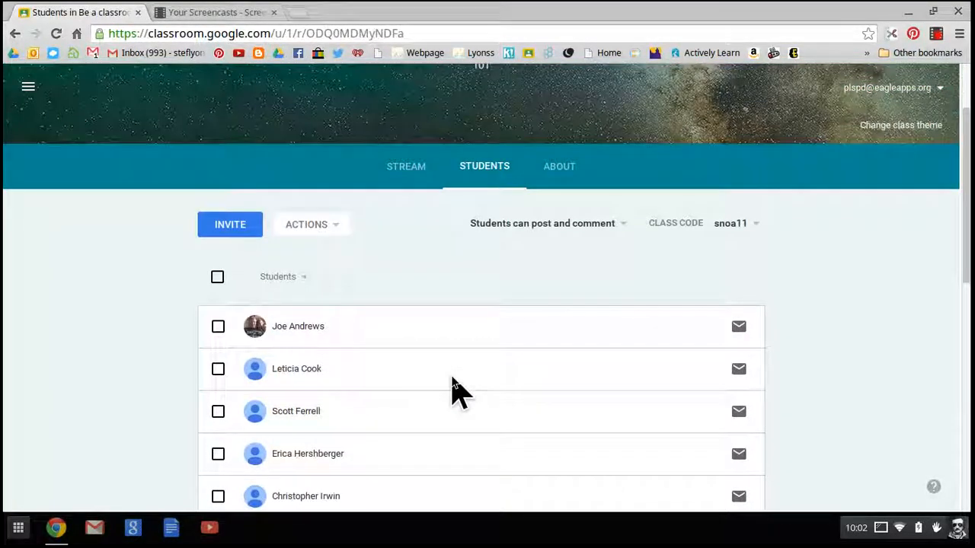
pyautogui.scroll(-4, 429, 320)
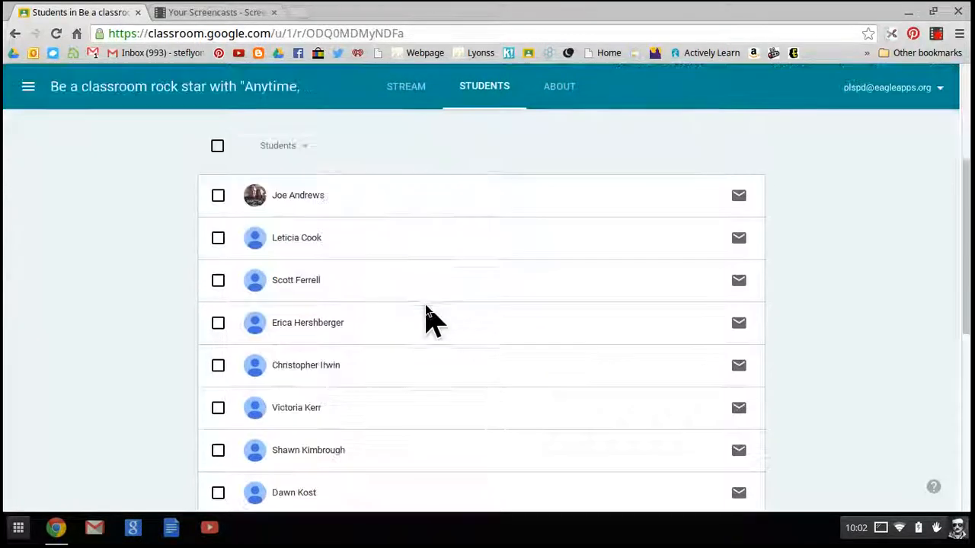
pyautogui.scroll(5, 370, 396)
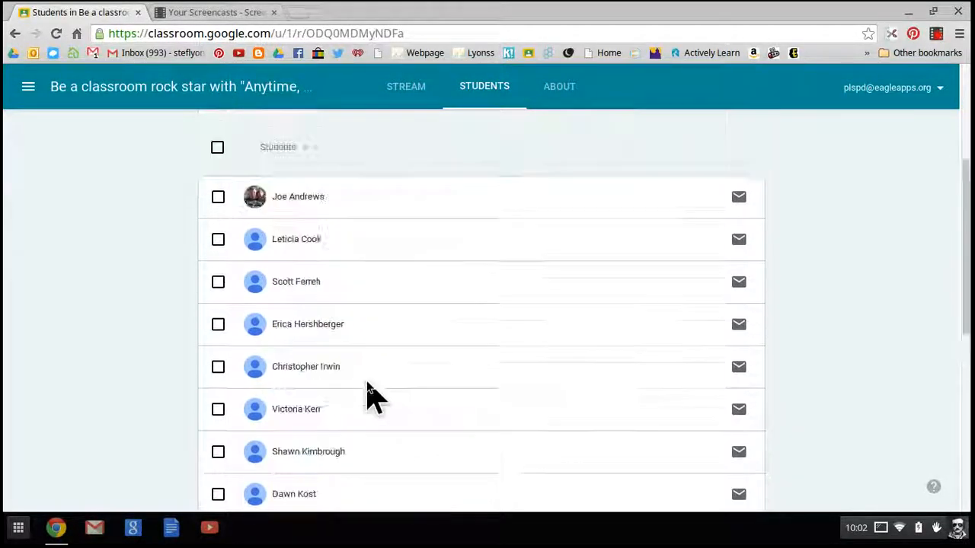
pyautogui.click(316, 339)
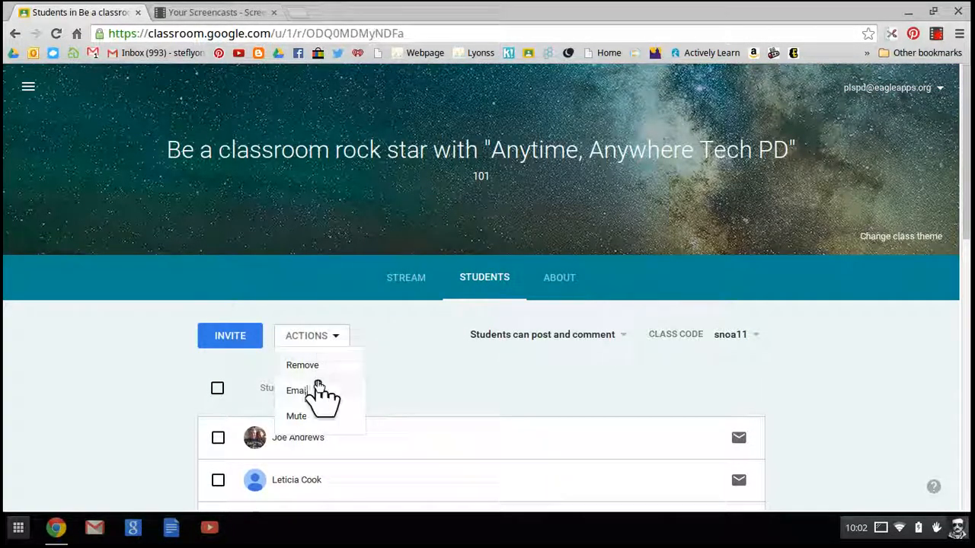
pyautogui.click(318, 366)
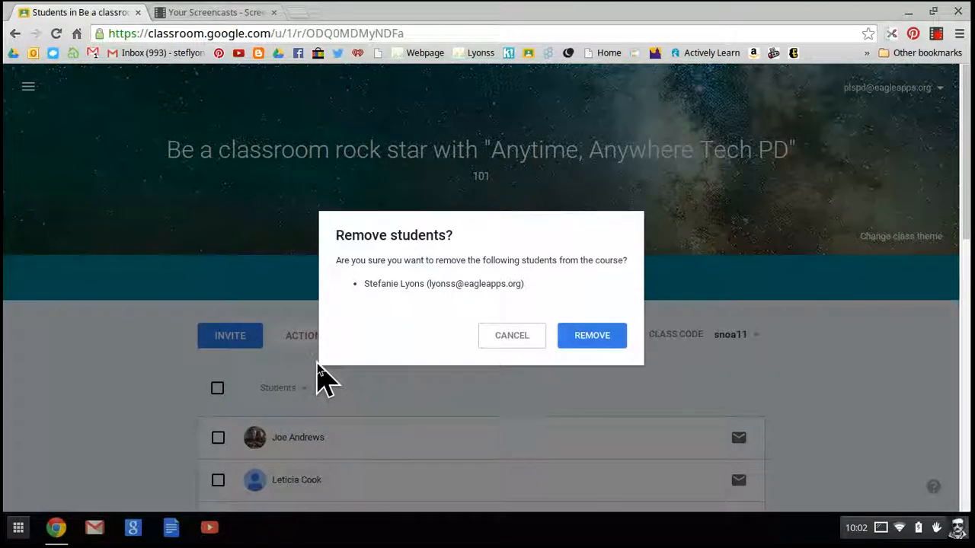
pyautogui.click(593, 337)
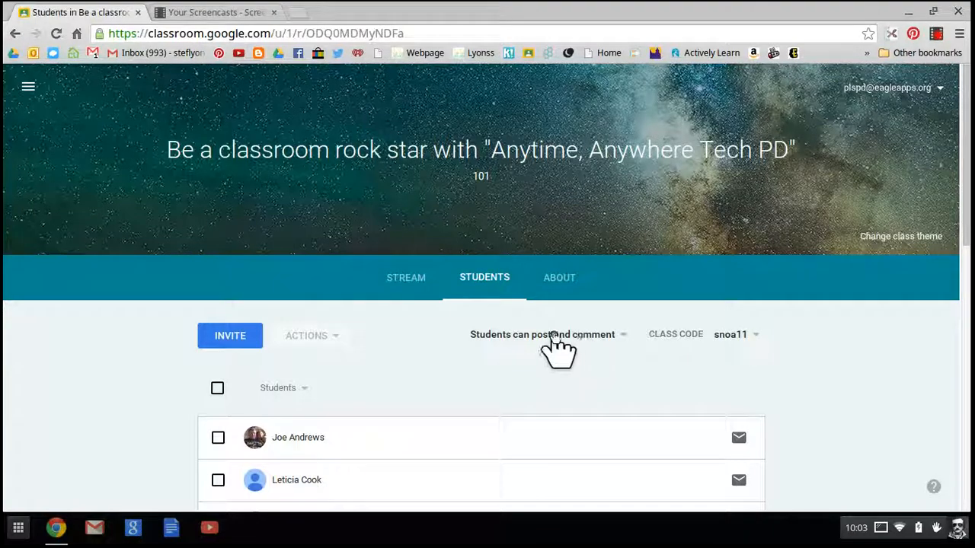
# View the class stream and open the comment field under the "Welcome and Google Sheets (.5)" assignment.
pyautogui.click(411, 283)
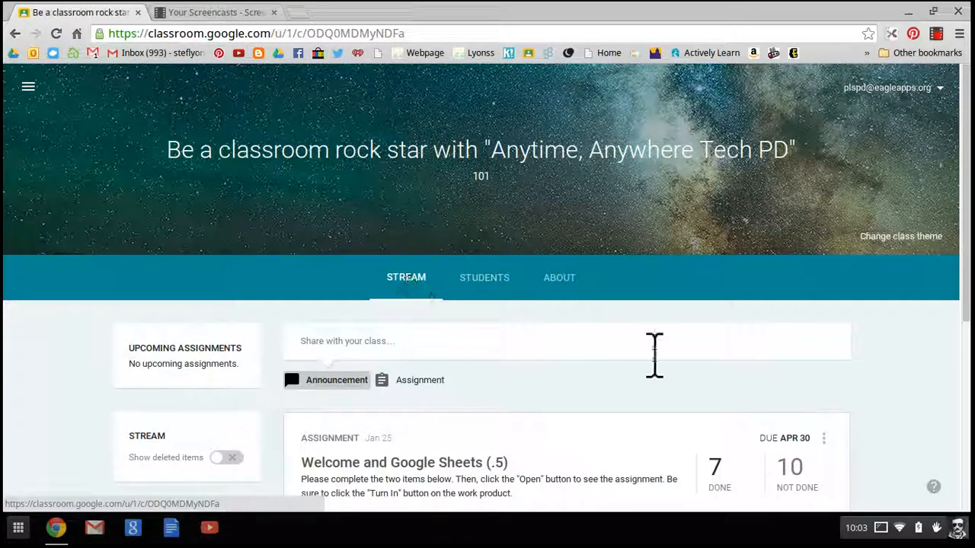
pyautogui.scroll(-5, 654, 354)
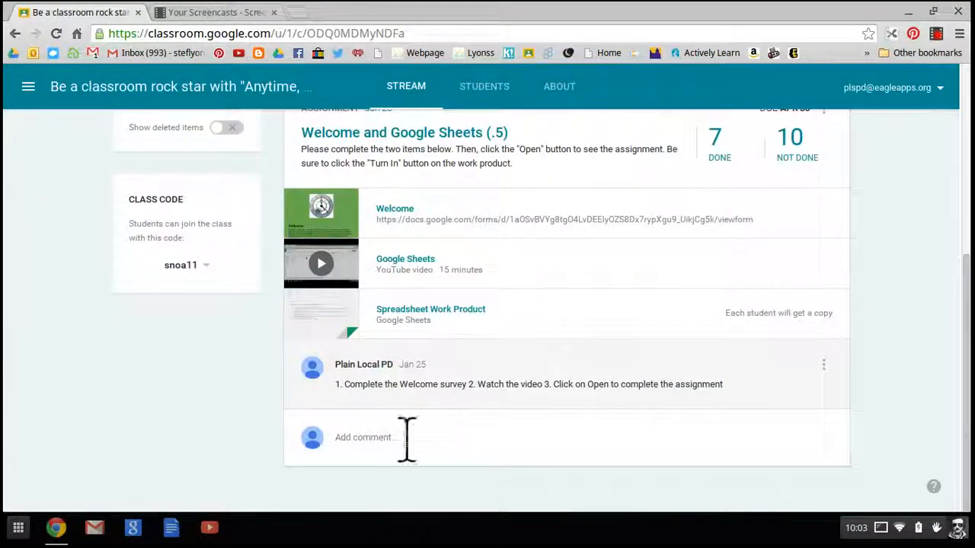
pyautogui.click(375, 443)
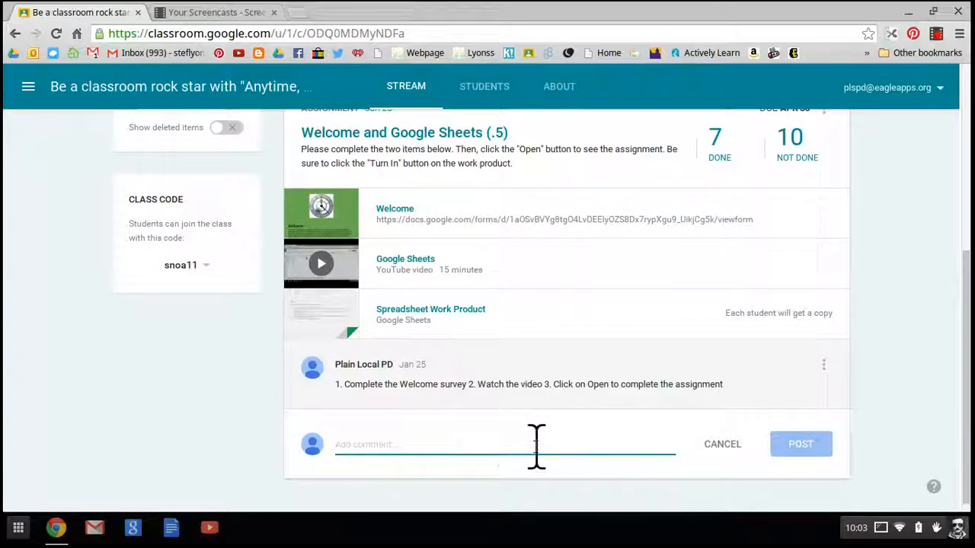
pyautogui.scroll(5, 535, 446)
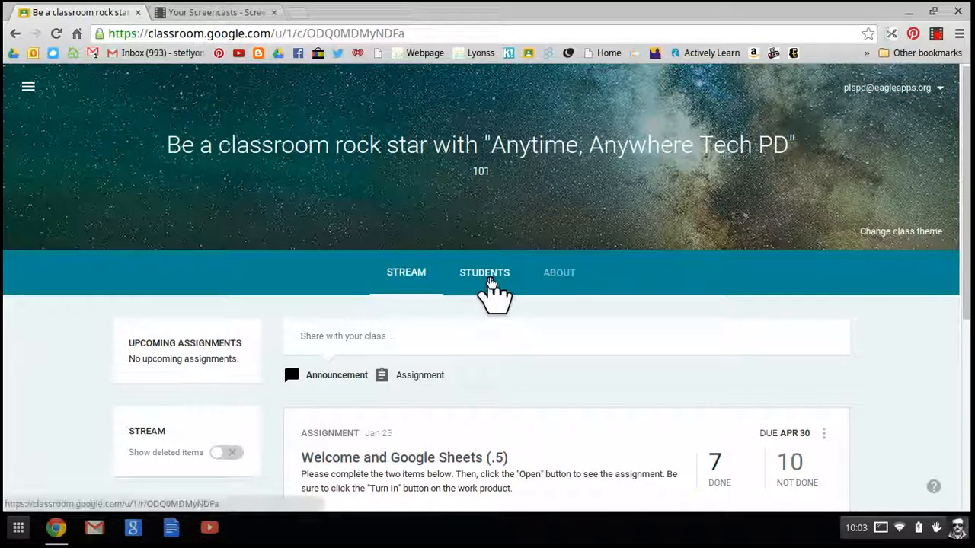
# Set the class's student permission to "Only teacher can post or comment", trying "Students can post and comment" in between.
pyautogui.click(488, 289)
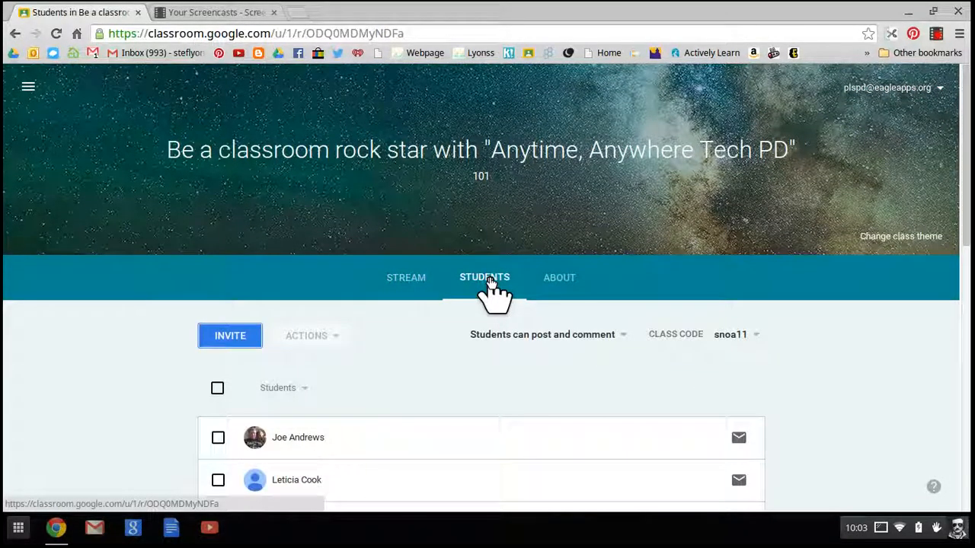
pyautogui.click(576, 338)
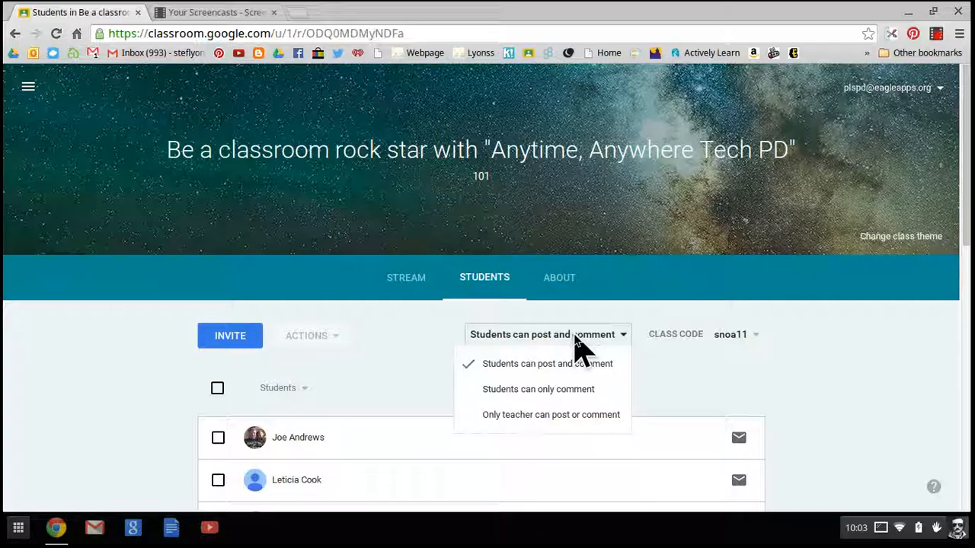
pyautogui.click(564, 417)
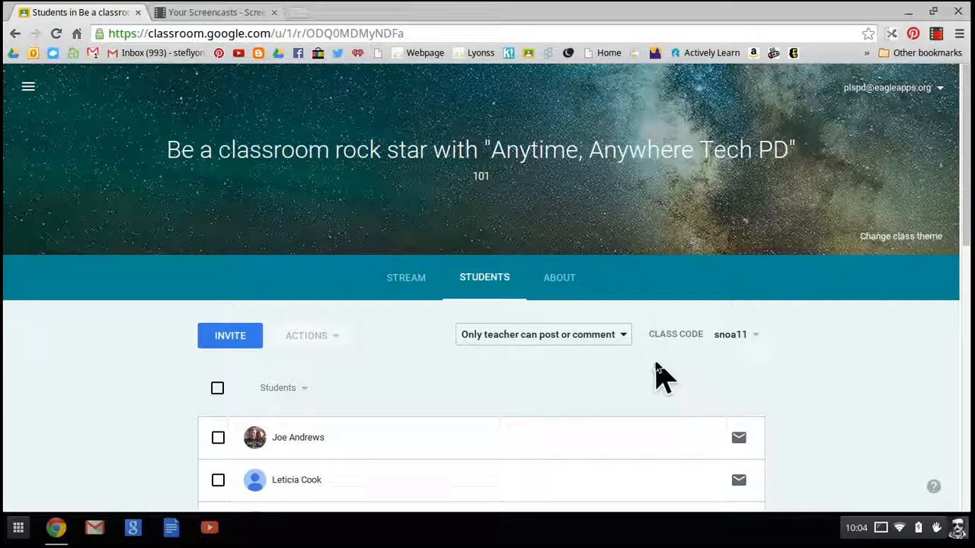
pyautogui.click(608, 335)
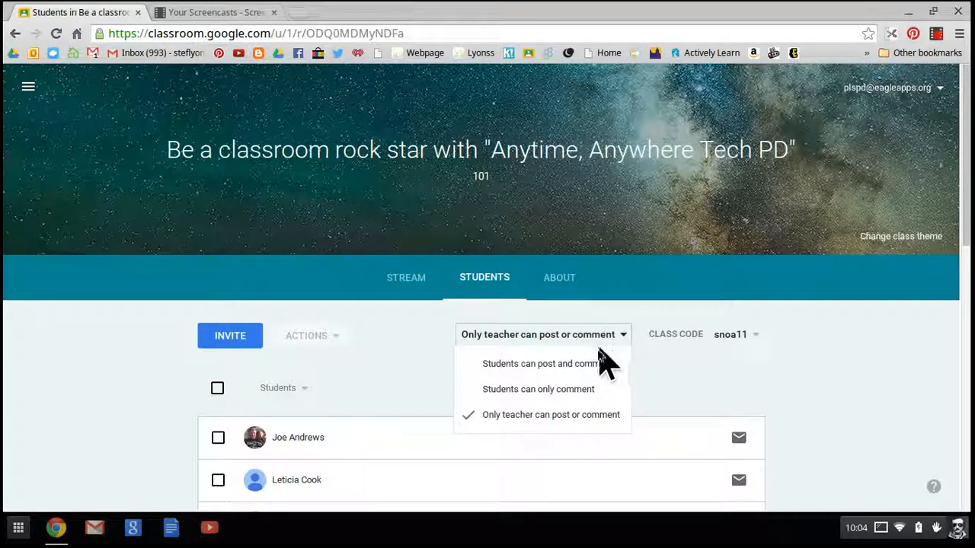
pyautogui.click(593, 364)
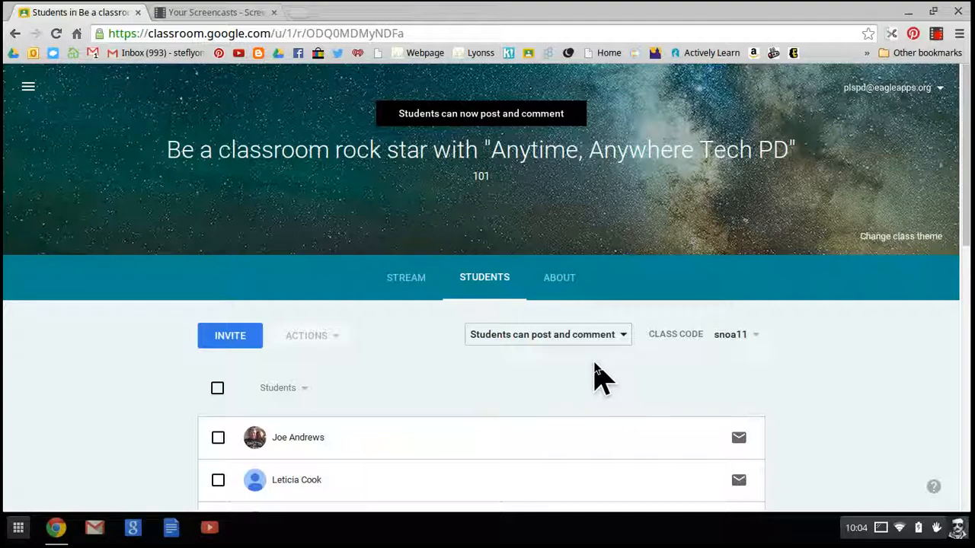
pyautogui.click(592, 336)
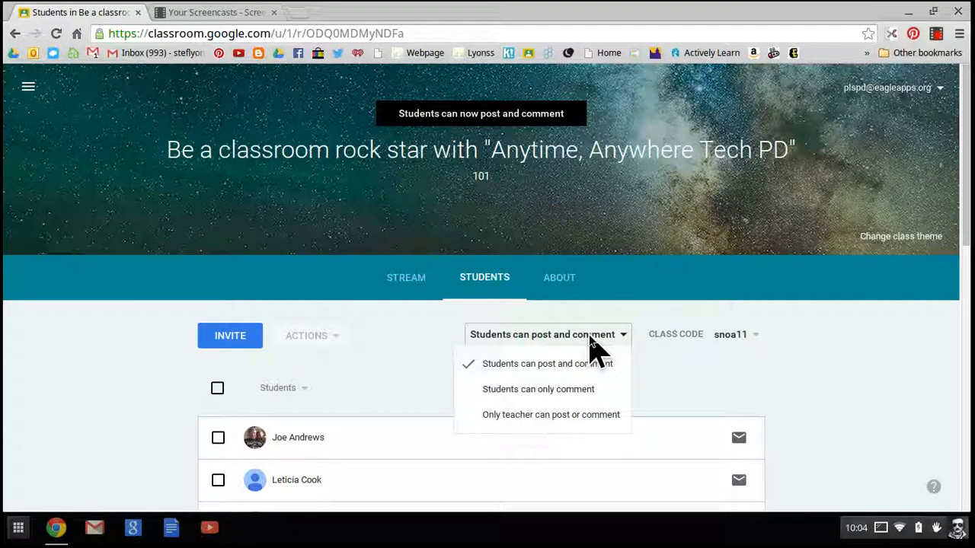
pyautogui.click(587, 415)
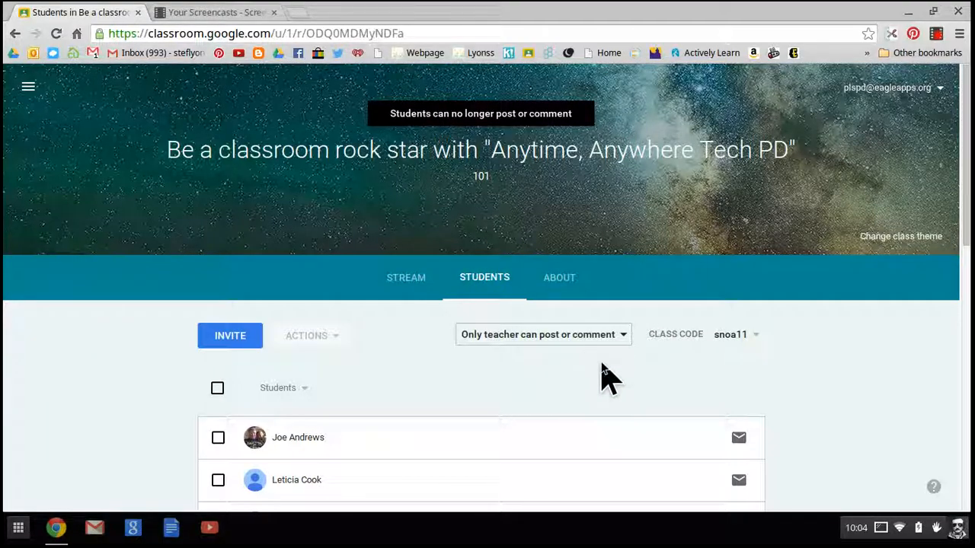
# Sort the class's student roster by first name and look through the sorted list.
pyautogui.scroll(-3, 602, 377)
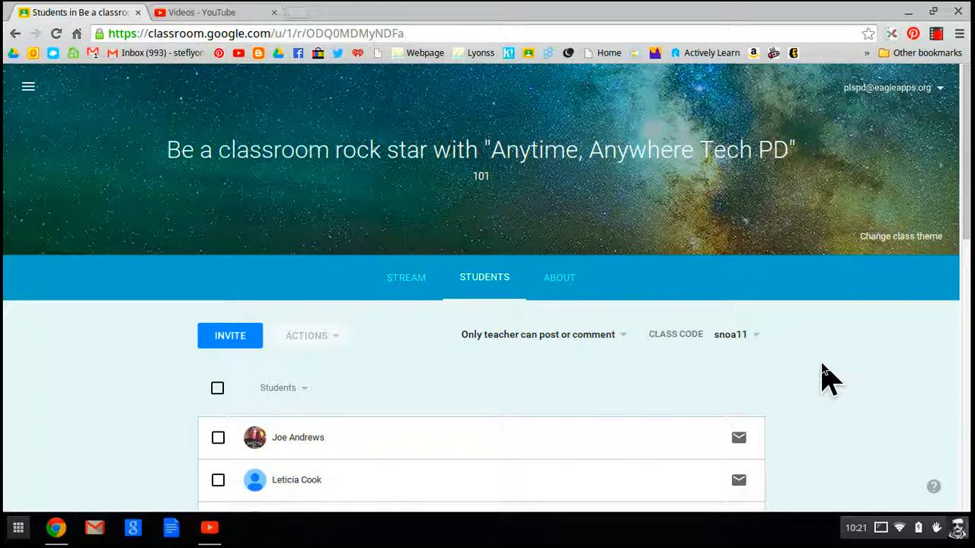
pyautogui.scroll(-1, 829, 377)
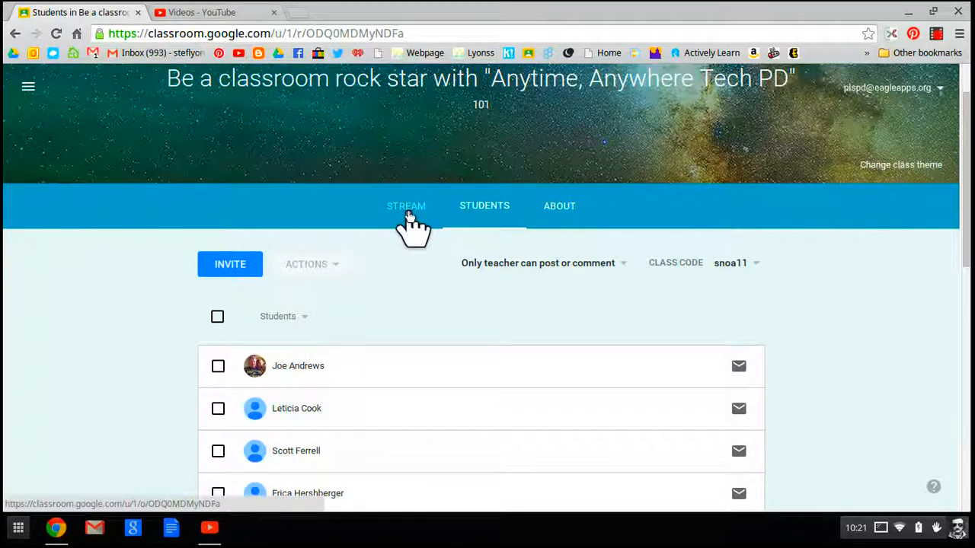
pyautogui.scroll(-2, 409, 217)
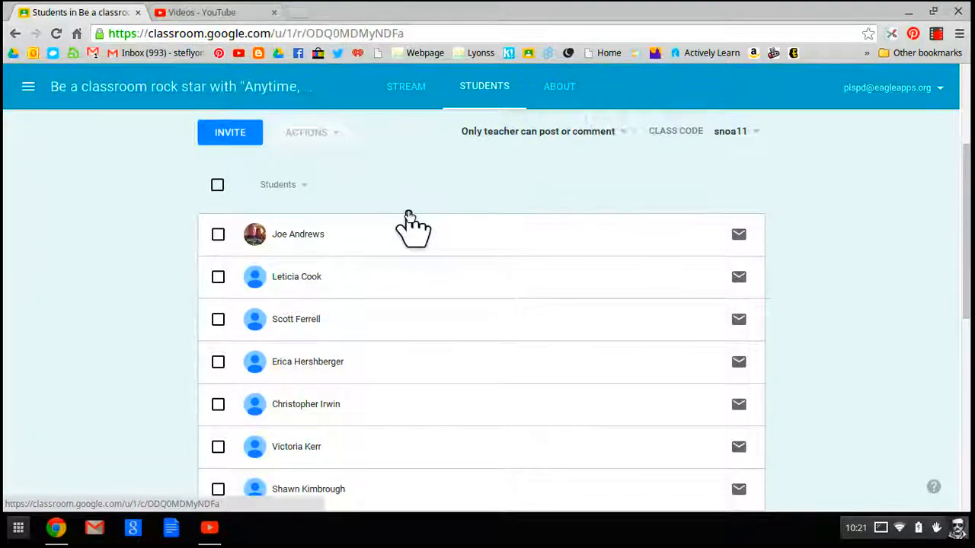
pyautogui.scroll(-6, 408, 217)
pyautogui.scroll(3, 409, 217)
pyautogui.scroll(5, 409, 221)
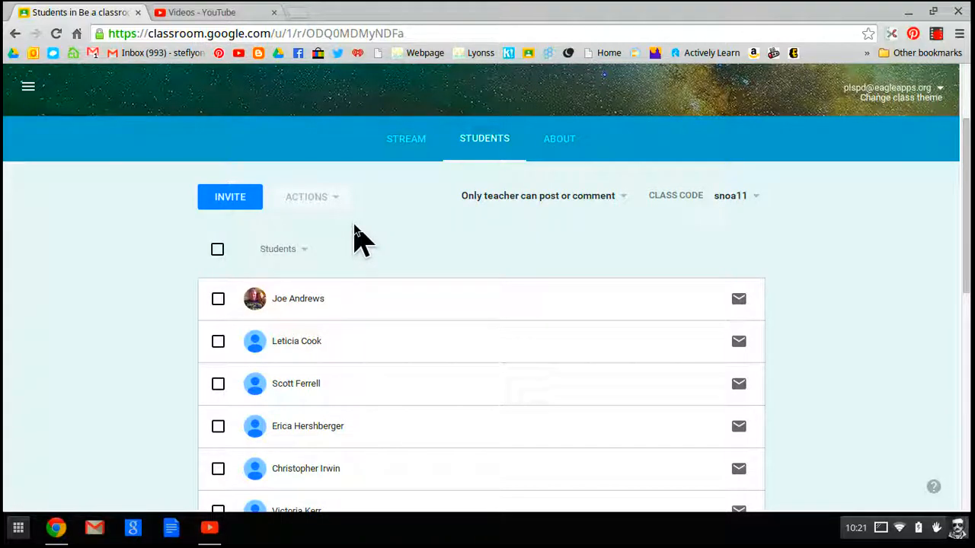
pyautogui.click(287, 254)
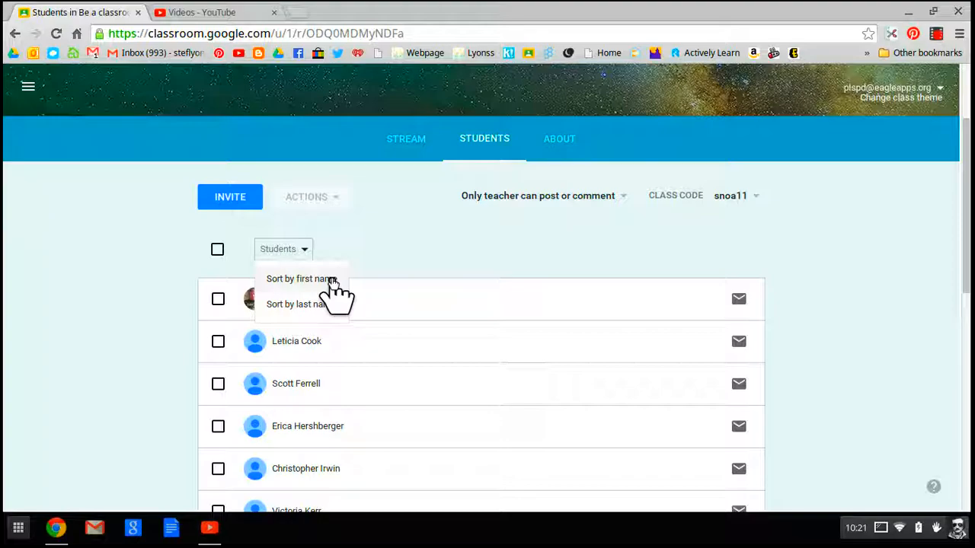
pyautogui.click(332, 280)
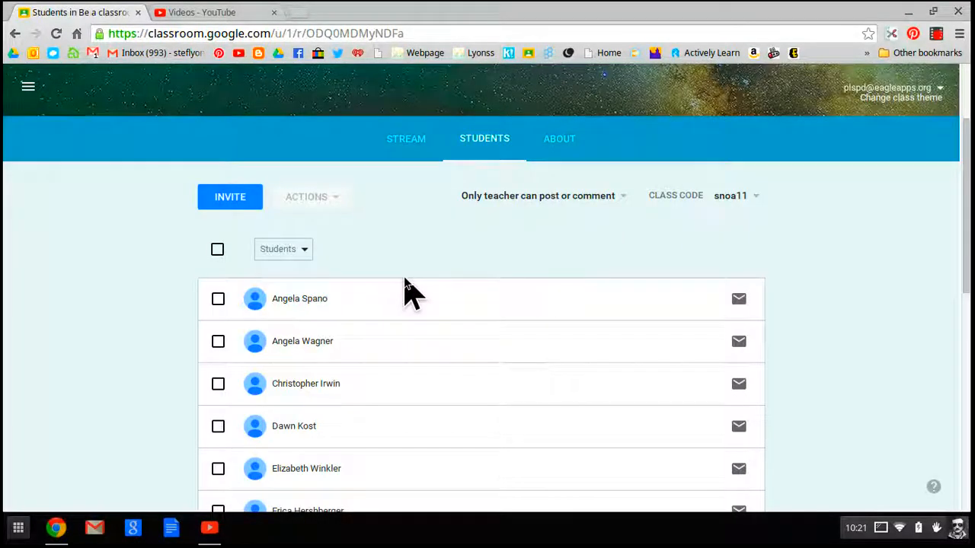
pyautogui.scroll(-1, 403, 282)
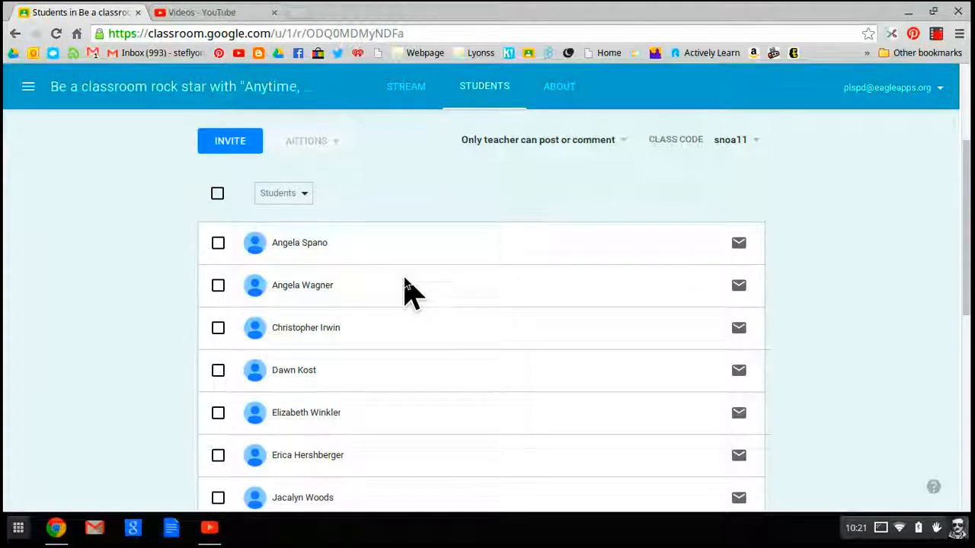
pyautogui.scroll(-1, 404, 282)
pyautogui.scroll(-5, 404, 282)
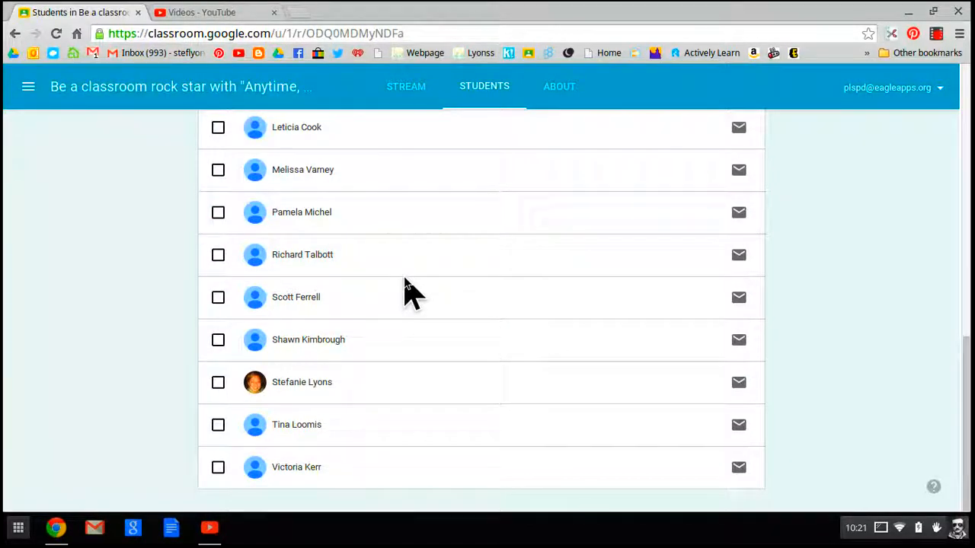
pyautogui.scroll(3, 403, 283)
pyautogui.scroll(3, 404, 283)
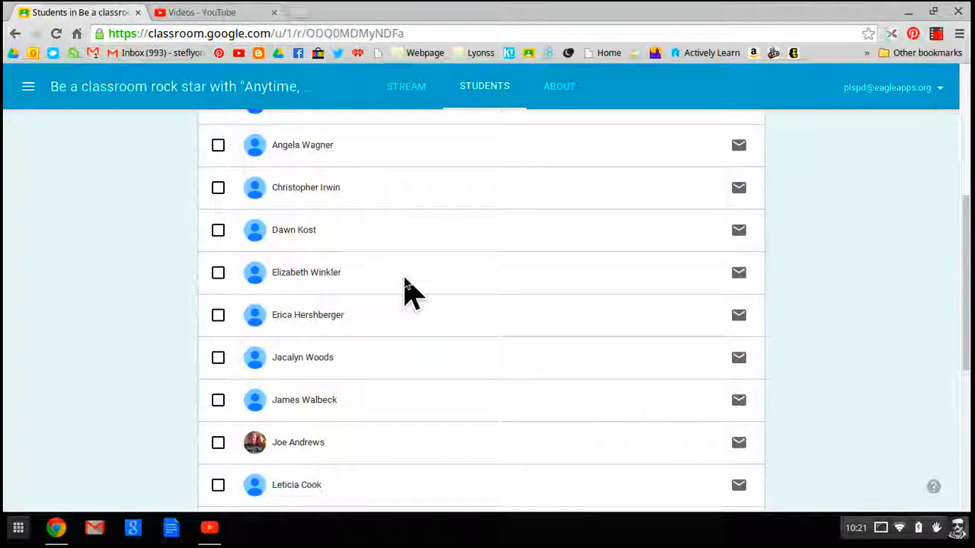
pyautogui.scroll(4, 404, 286)
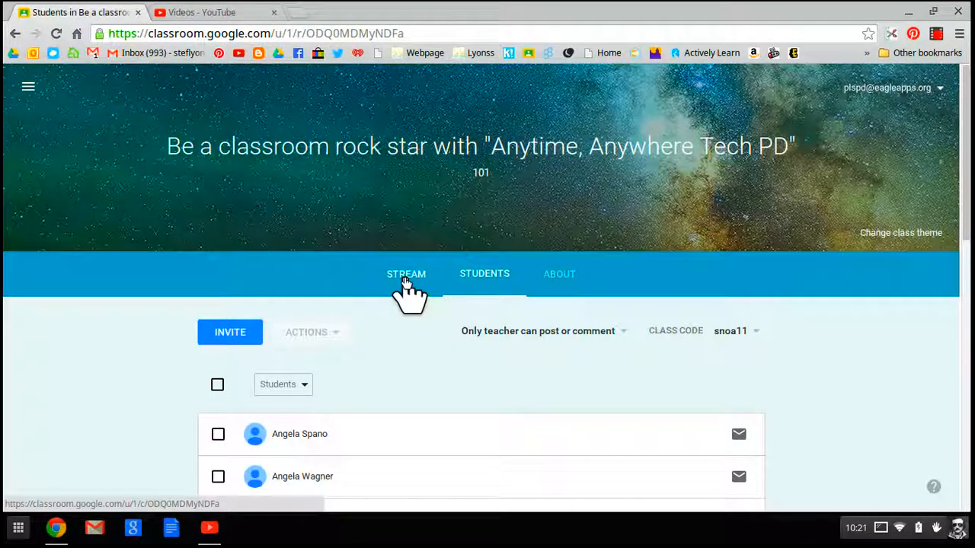
# Sort the student roster by last name and review the reordered list.
pyautogui.click(404, 280)
pyautogui.scroll(-1, 404, 324)
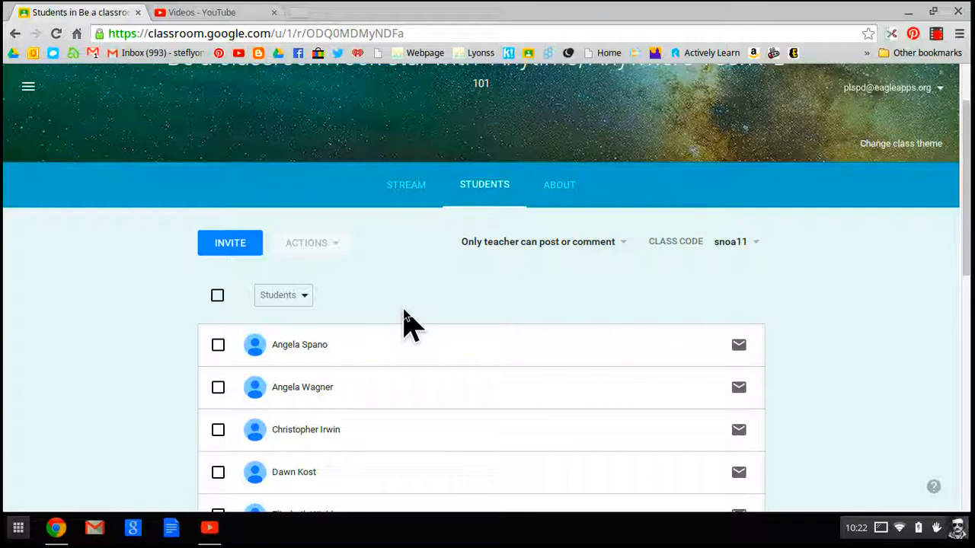
pyautogui.click(308, 290)
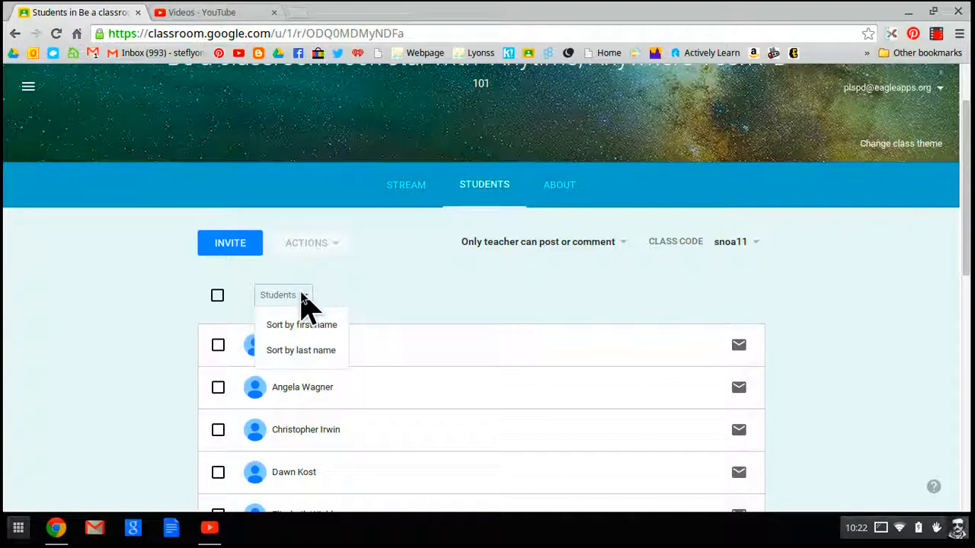
pyautogui.click(303, 351)
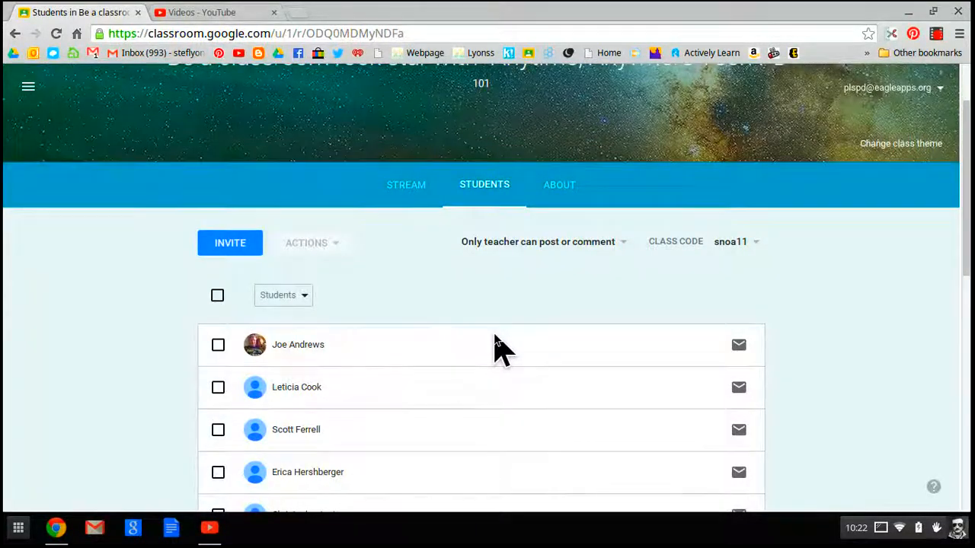
pyautogui.scroll(-2, 498, 347)
pyautogui.scroll(-5, 499, 346)
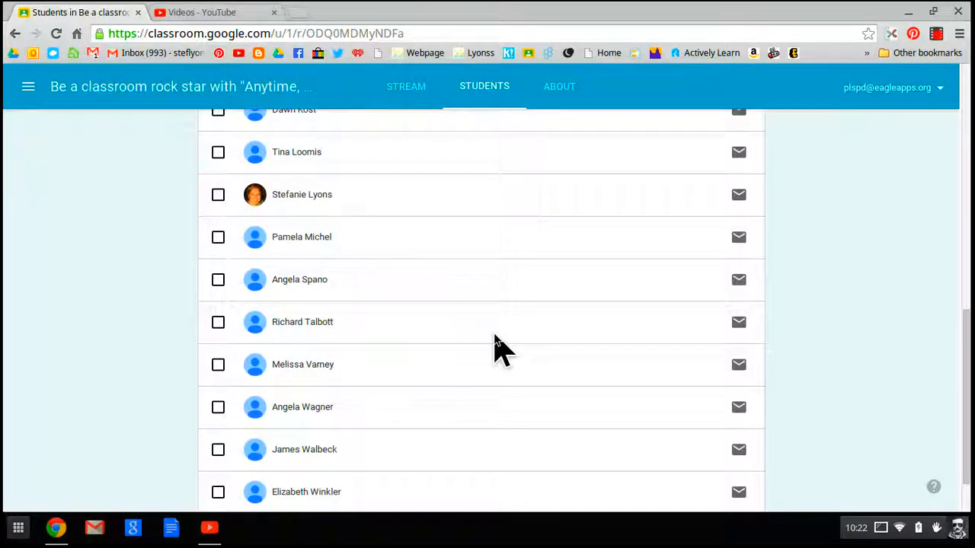
pyautogui.scroll(8, 496, 348)
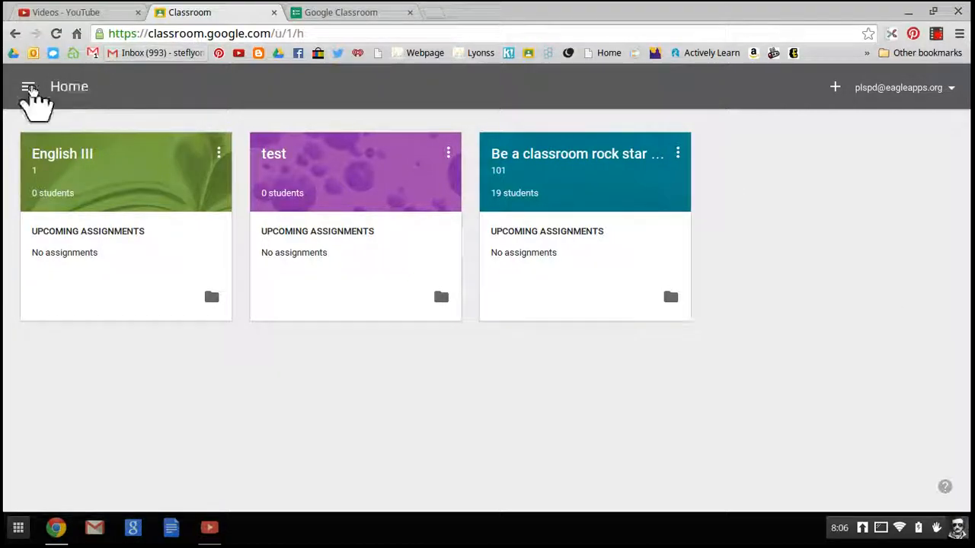
# Open the English III class and write the stream announcement "Welcome - Click on the links and follow directions".
pyautogui.click(72, 163)
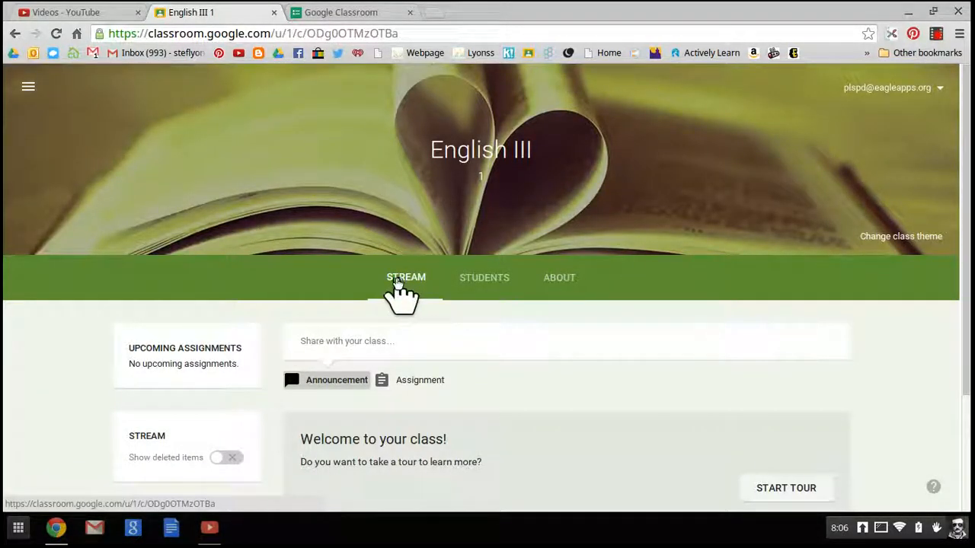
pyautogui.scroll(-2, 680, 289)
pyautogui.scroll(1, 680, 283)
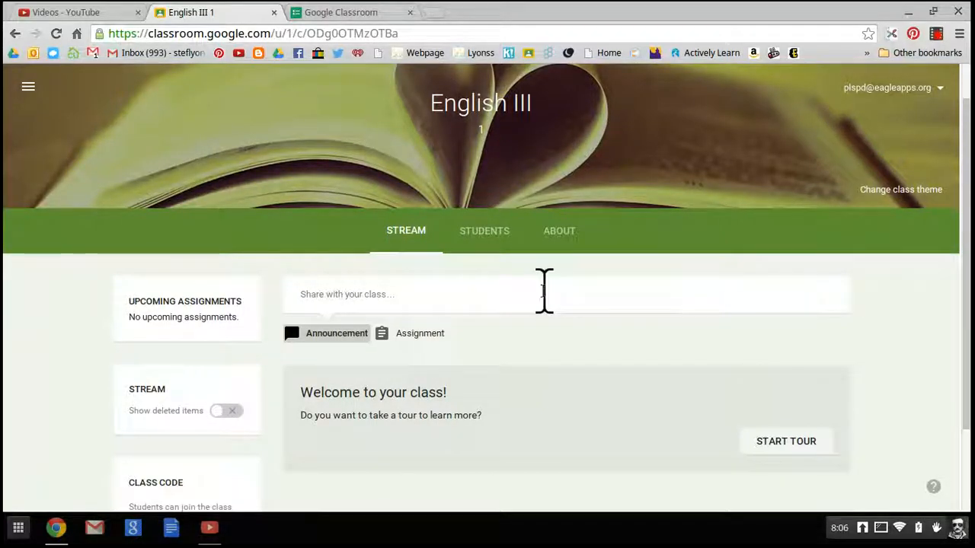
pyautogui.scroll(-1, 545, 301)
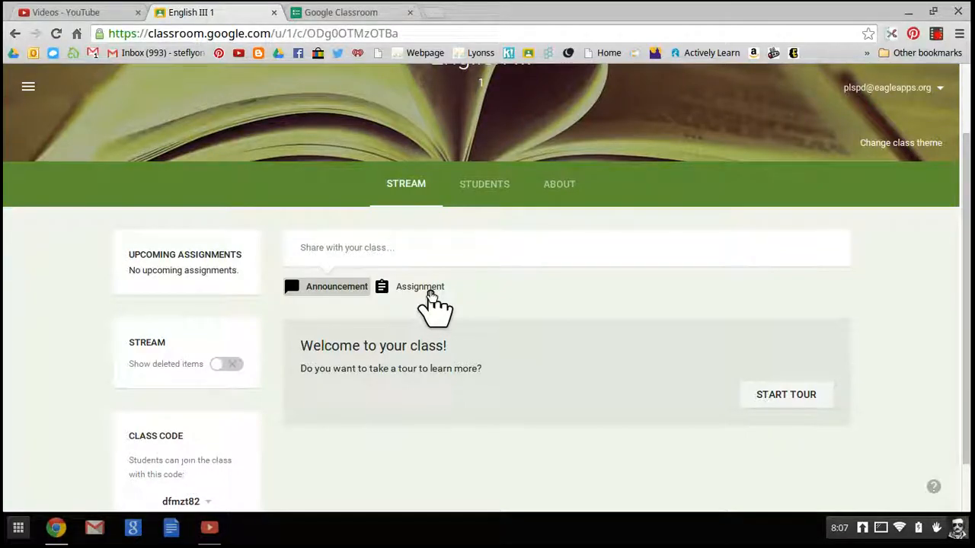
pyautogui.click(338, 295)
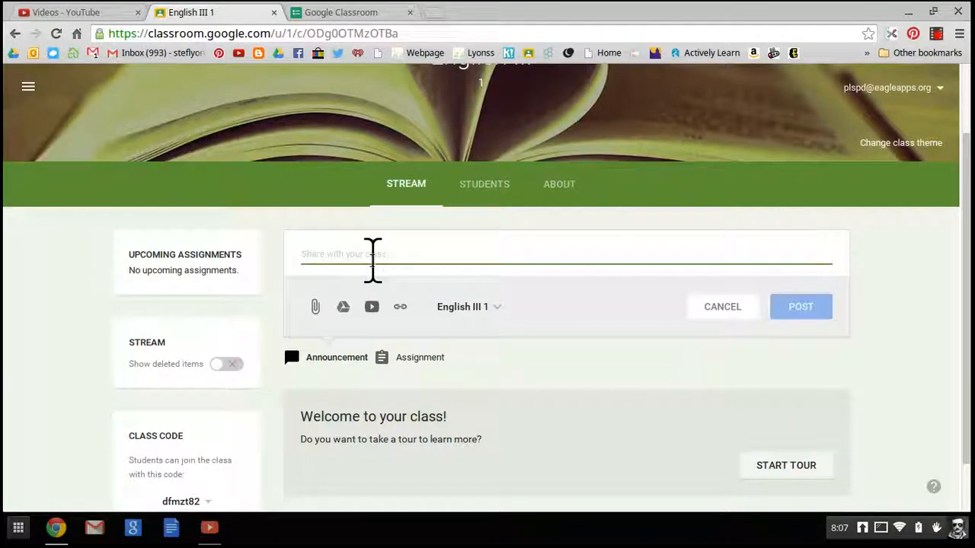
pyautogui.write('Welcome')
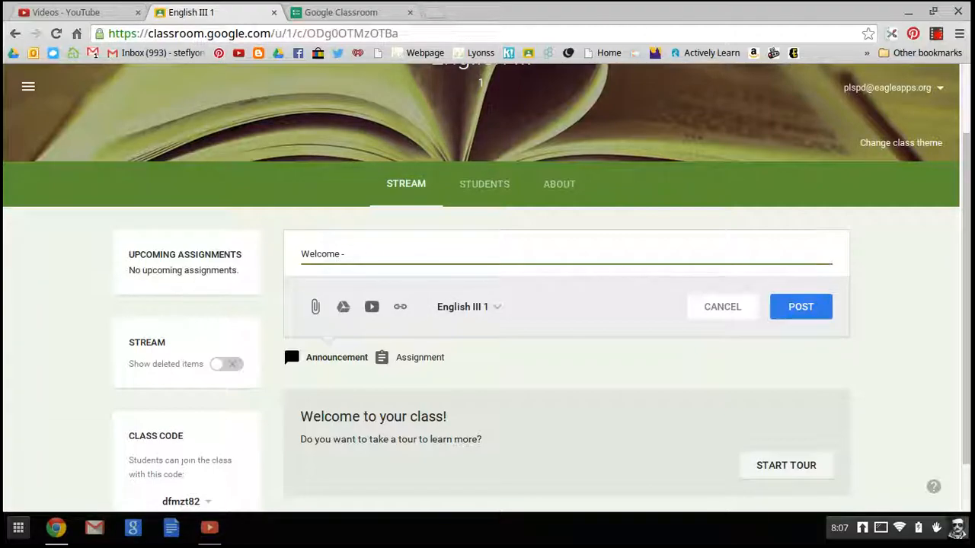
pyautogui.write('- Click on the links and follow directions')
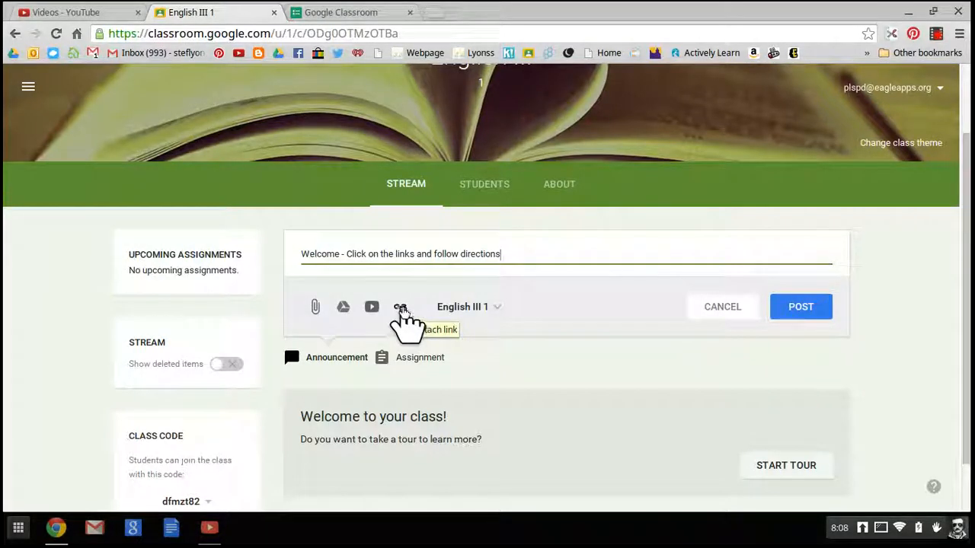
# Start a link attachment for the announcement and copy the web address of the open Google Classroom quiz form.
pyautogui.click(401, 308)
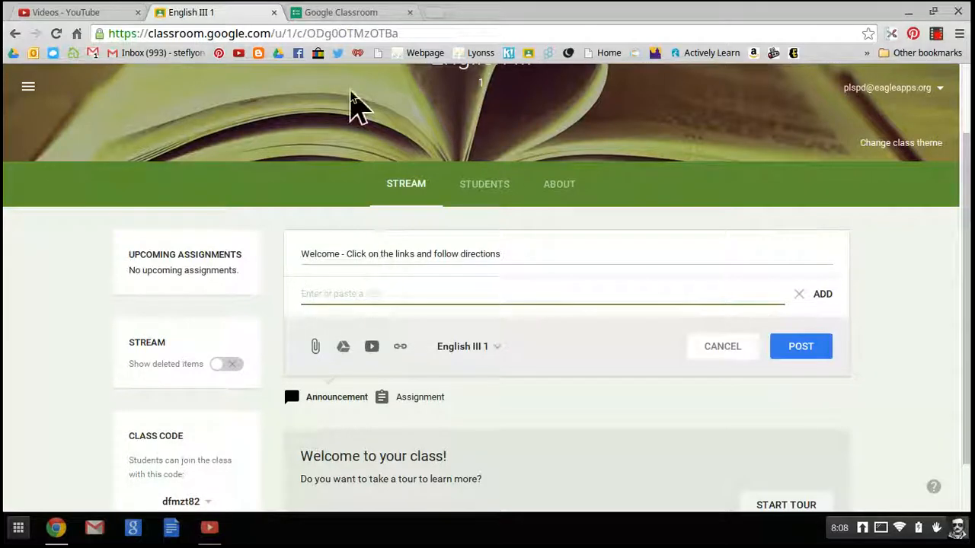
pyautogui.click(348, 20)
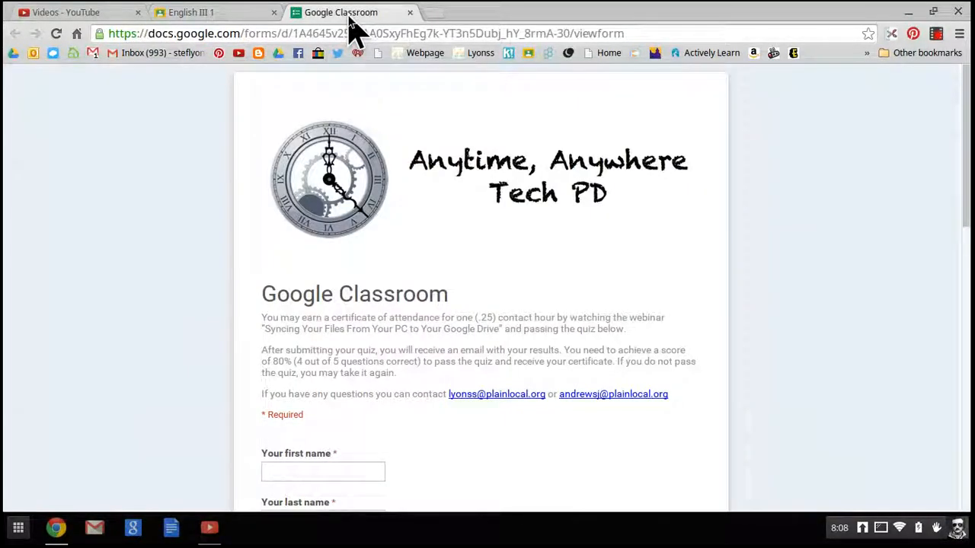
pyautogui.scroll(-5, 754, 289)
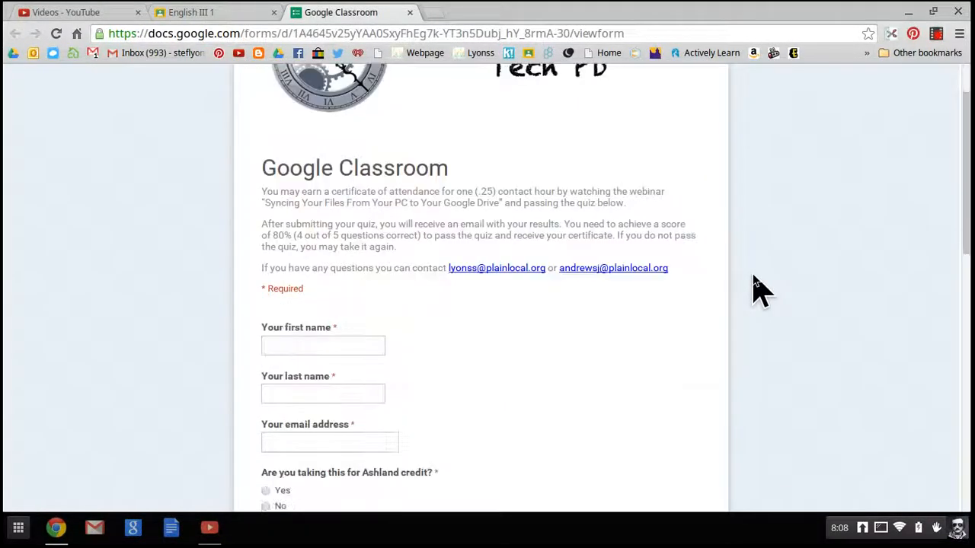
pyautogui.scroll(-5, 754, 290)
pyautogui.scroll(15, 754, 289)
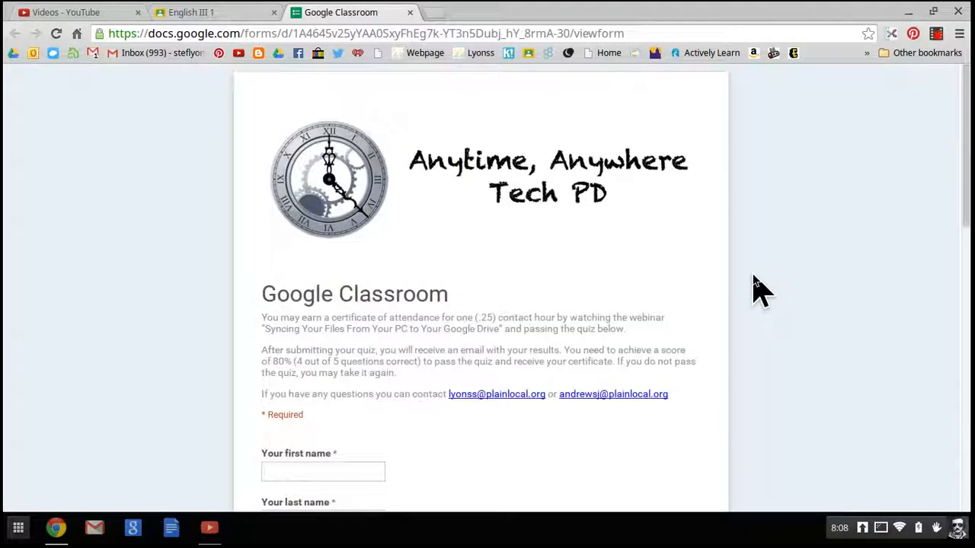
pyautogui.click(412, 33)
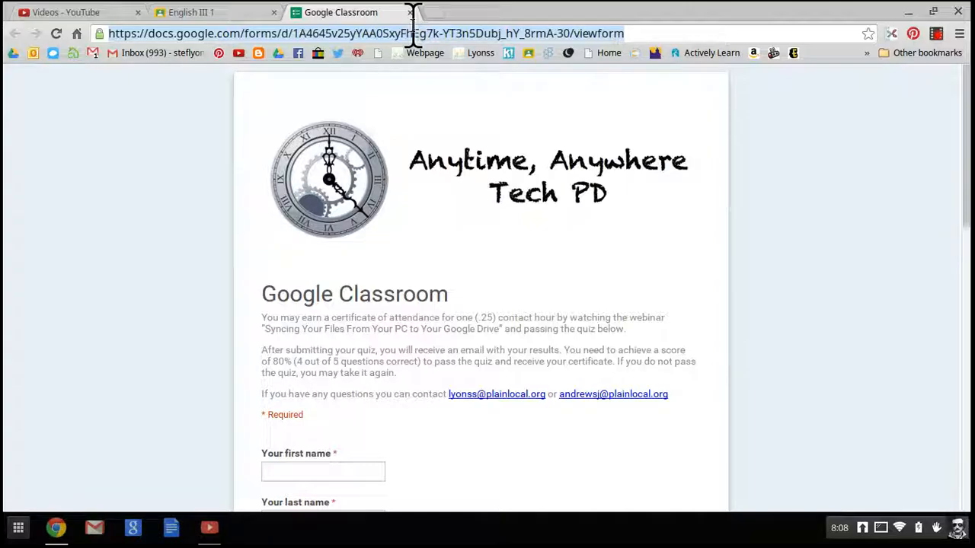
pyautogui.rightClick(661, 31)
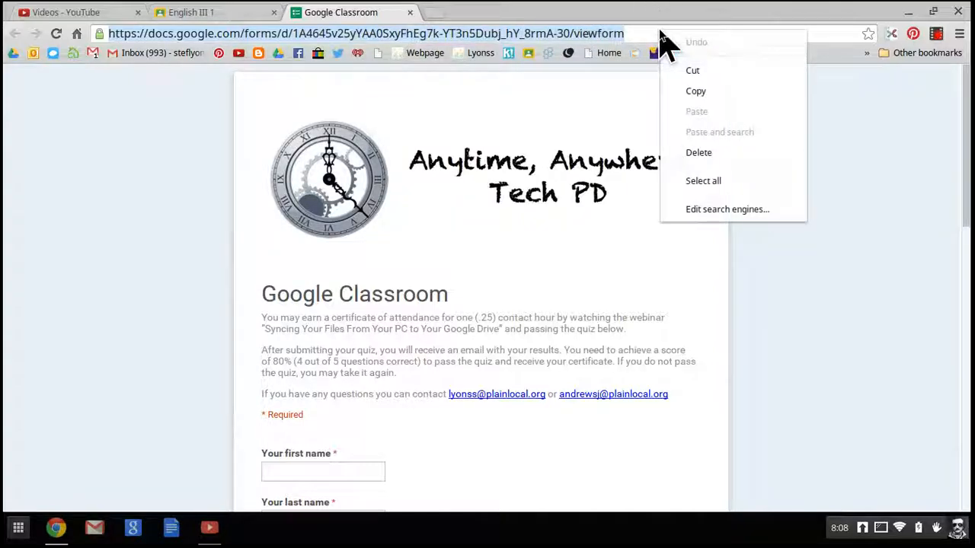
pyautogui.click(695, 92)
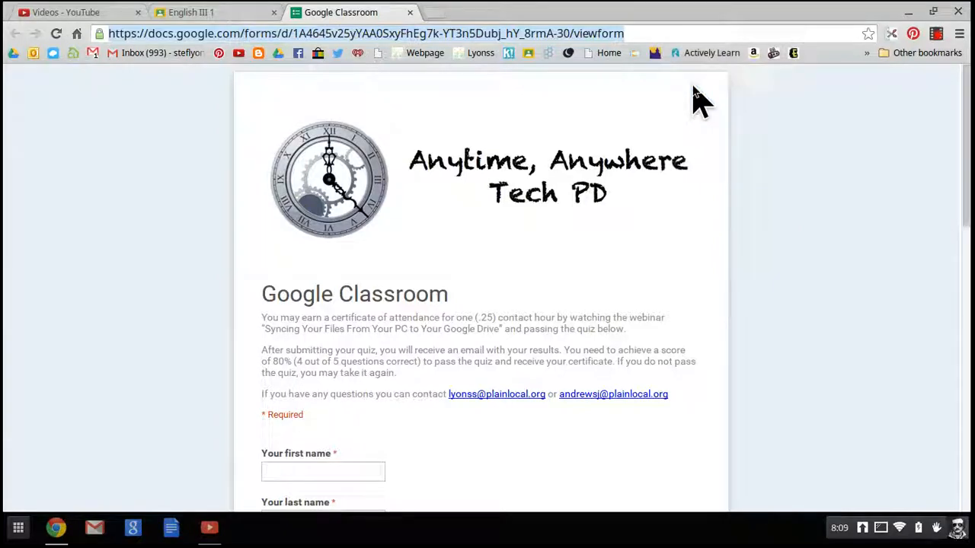
# Paste the copied quiz form address into the English III announcement and add it as a link attachment.
pyautogui.click(230, 18)
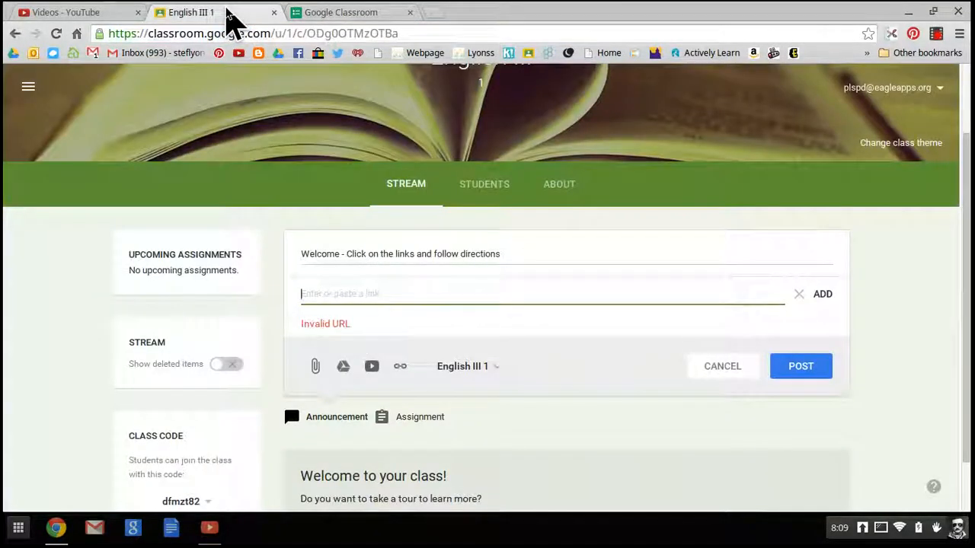
pyautogui.rightClick(377, 285)
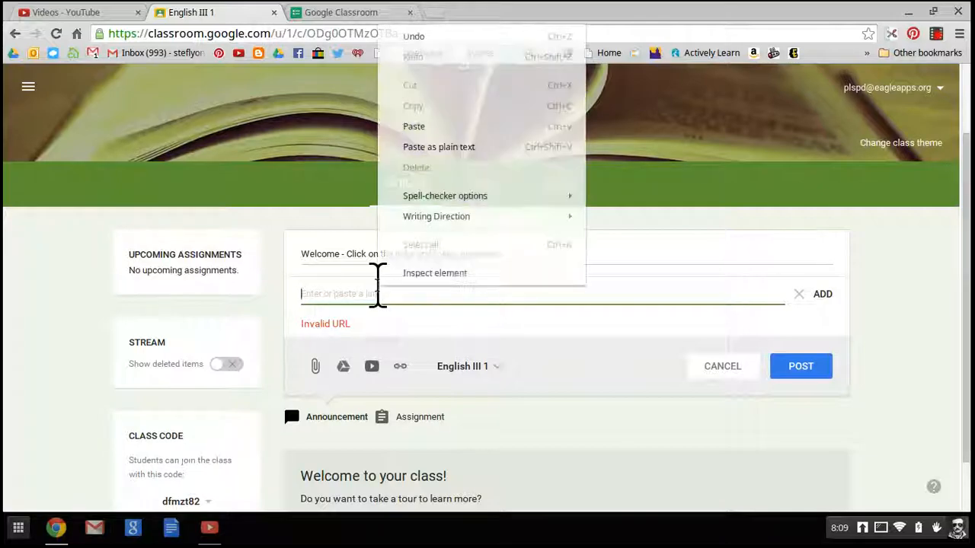
pyautogui.click(438, 126)
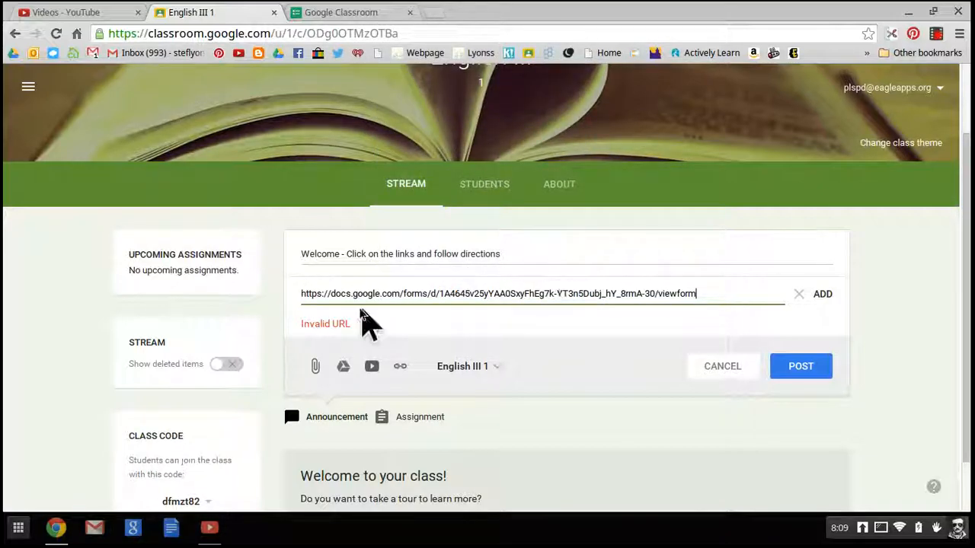
pyautogui.click(824, 295)
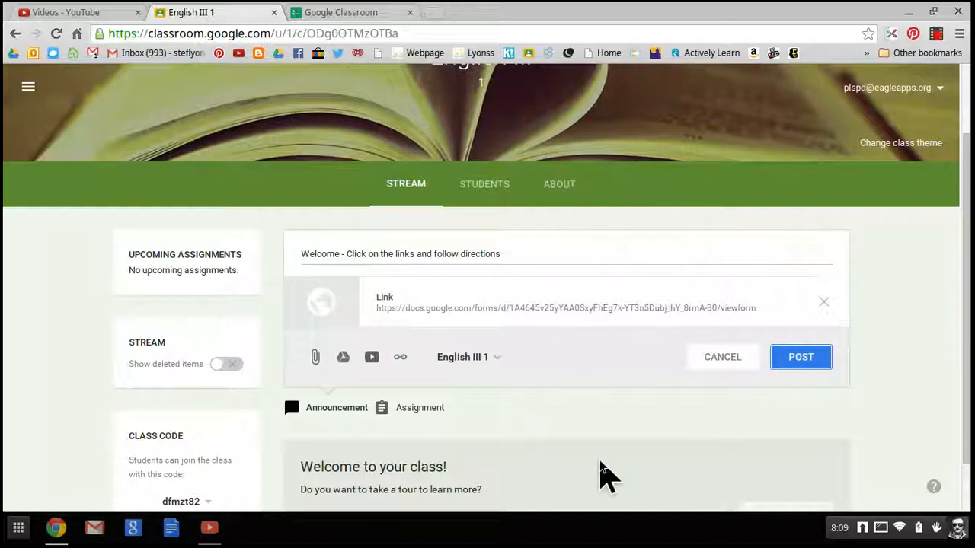
# Search YouTube for "First Day of School" from the announcement's video attachment and look through the results.
pyautogui.click(370, 358)
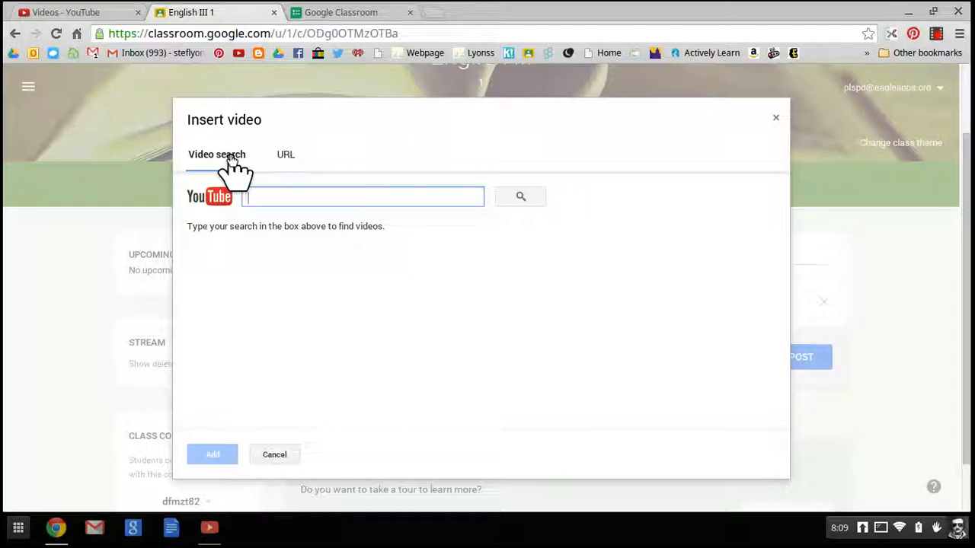
pyautogui.write('First Da')
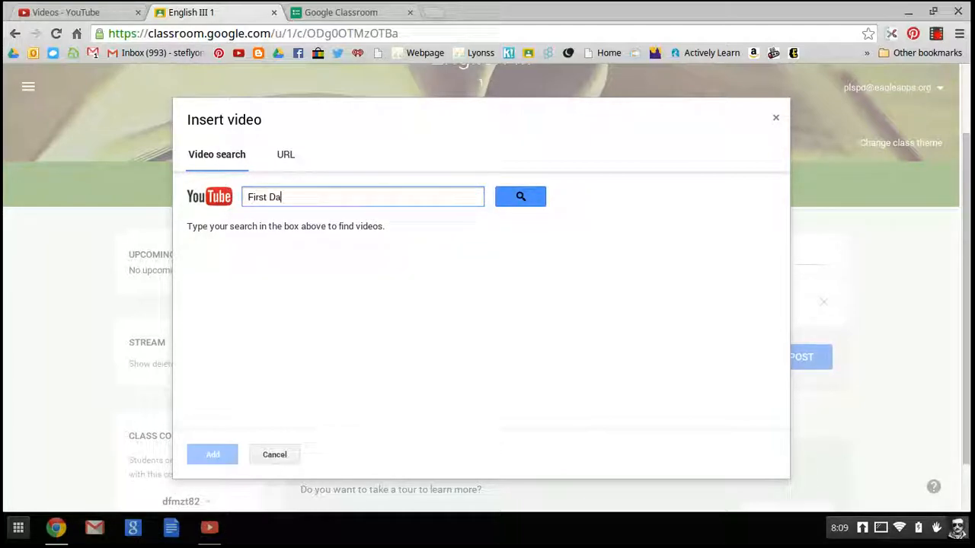
pyautogui.write('y of School')
pyautogui.click(520, 198)
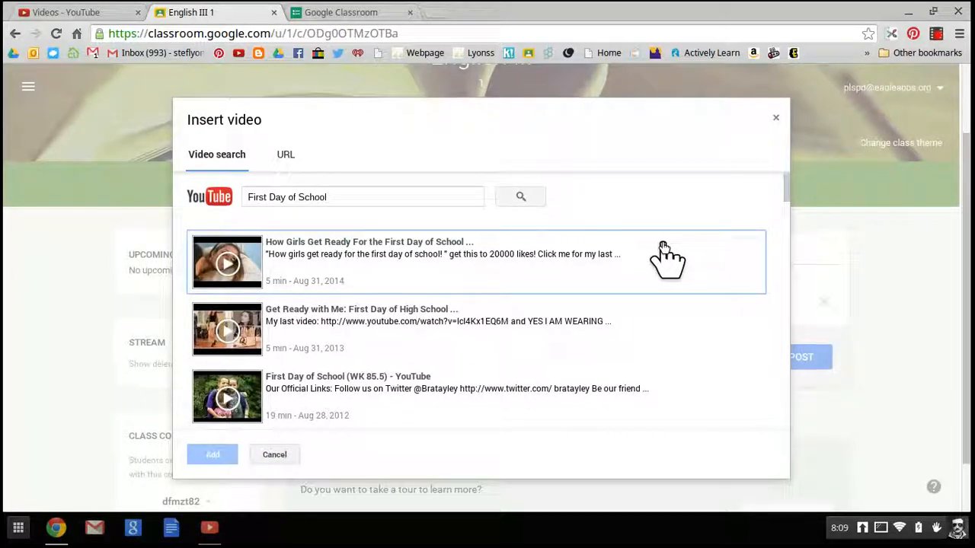
pyautogui.scroll(-5, 664, 248)
pyautogui.scroll(-5, 663, 248)
pyautogui.scroll(-8, 663, 247)
pyautogui.scroll(-8, 663, 247)
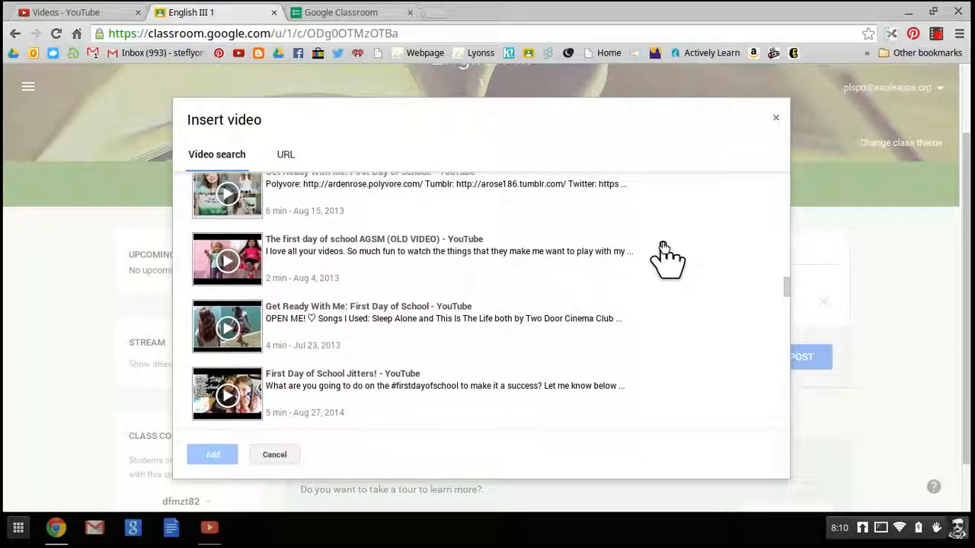
pyautogui.scroll(20, 663, 247)
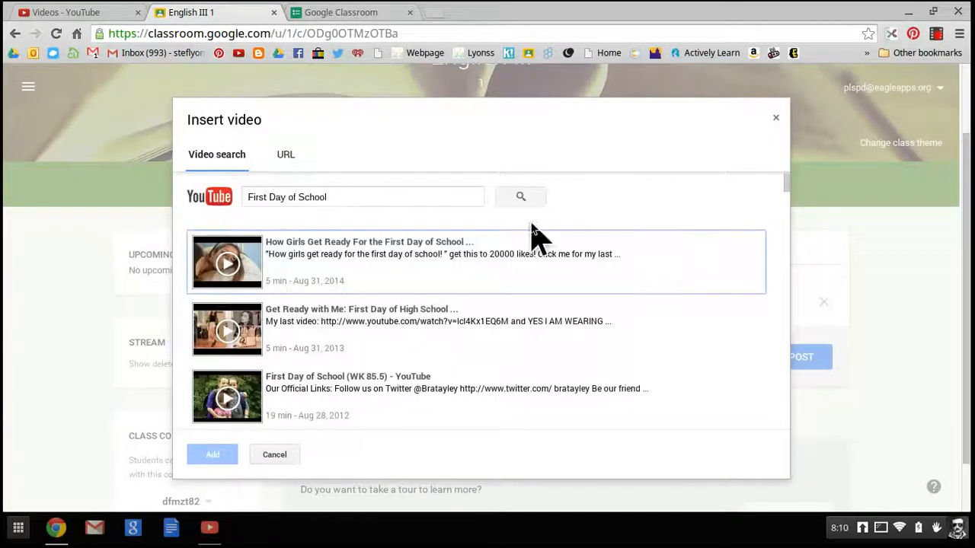
# Choose to insert the video by URL, and copy the address of the "Creating Columns In Google Docs" video from YouTube.
pyautogui.click(282, 156)
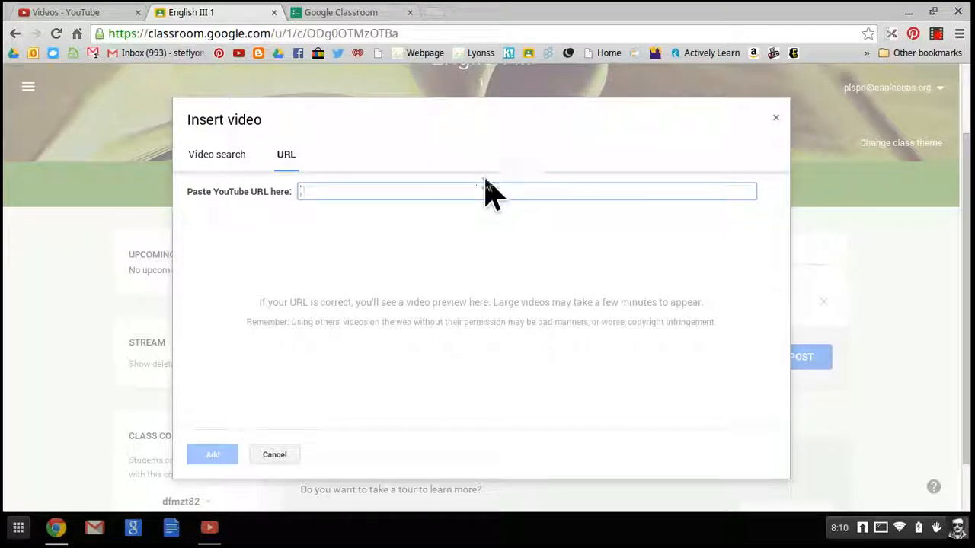
pyautogui.click(188, 78)
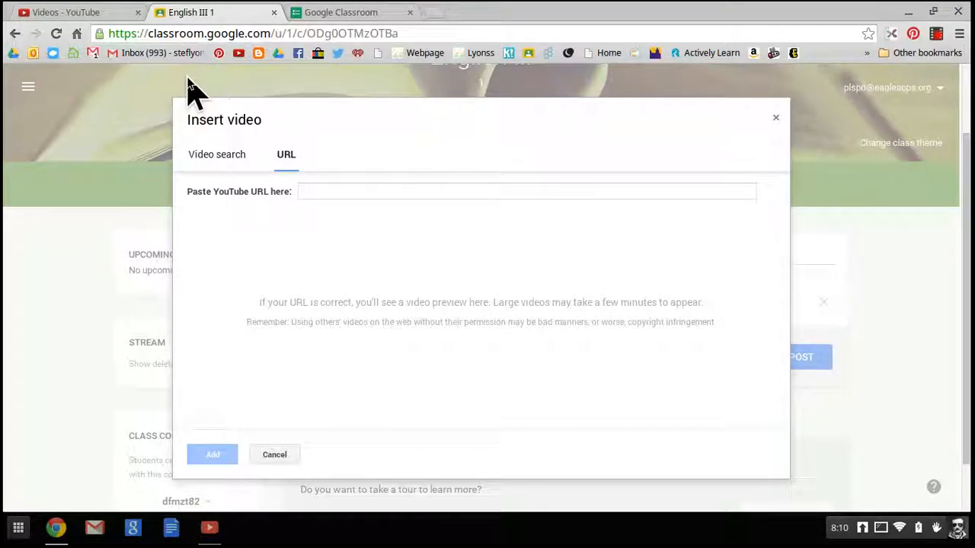
pyautogui.click(97, 14)
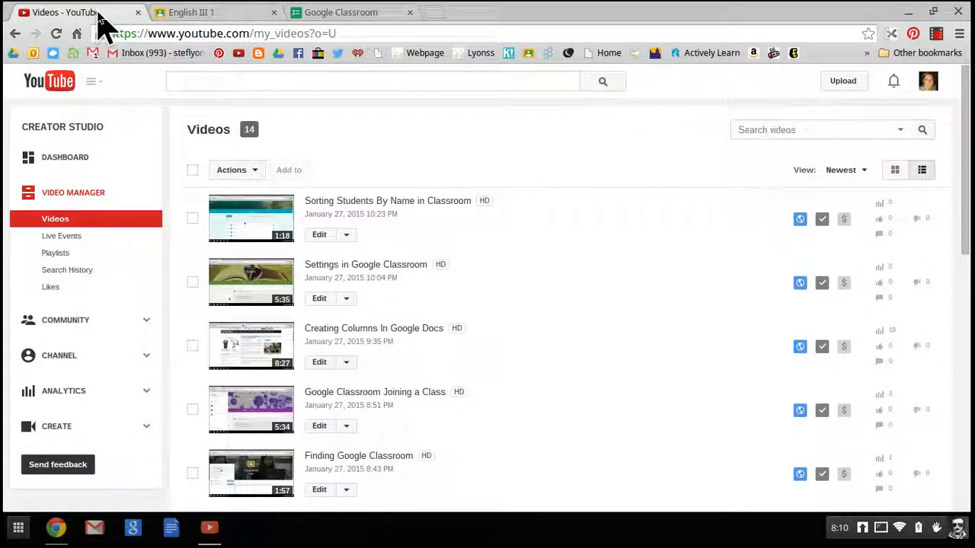
pyautogui.scroll(-1, 529, 289)
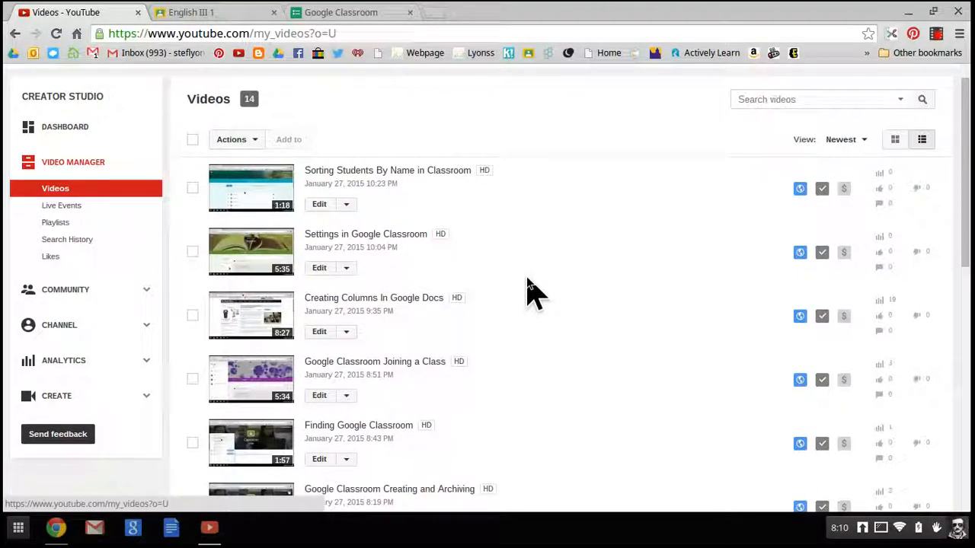
pyautogui.scroll(-3, 529, 289)
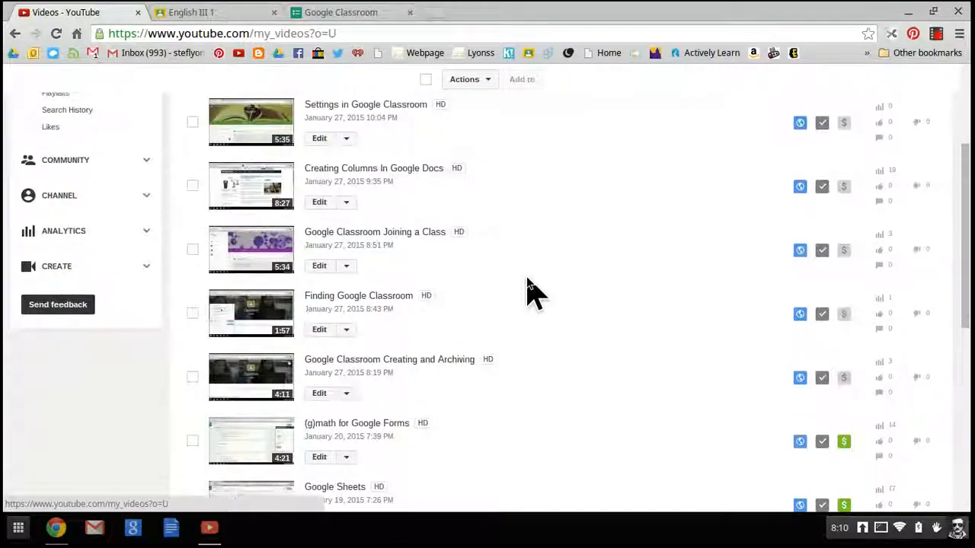
pyautogui.scroll(1, 531, 290)
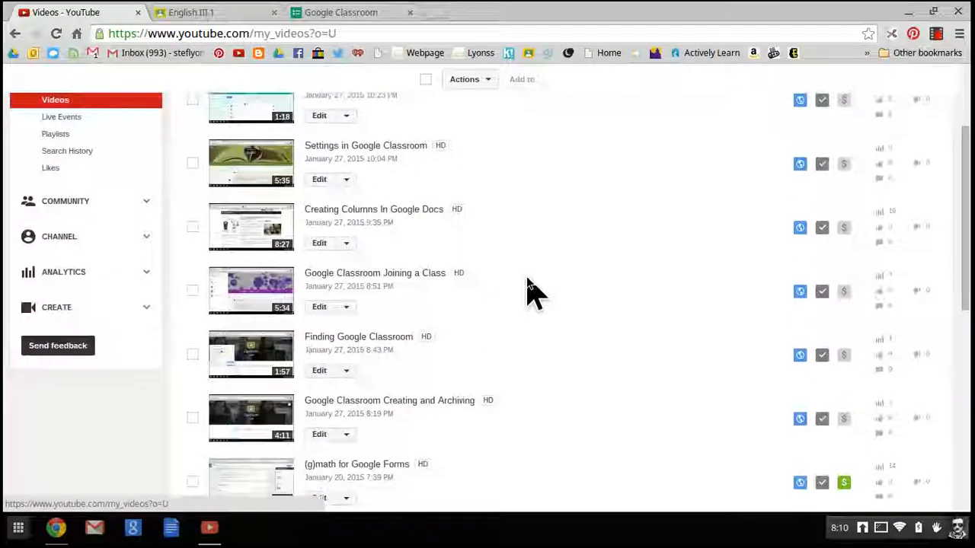
pyautogui.click(432, 214)
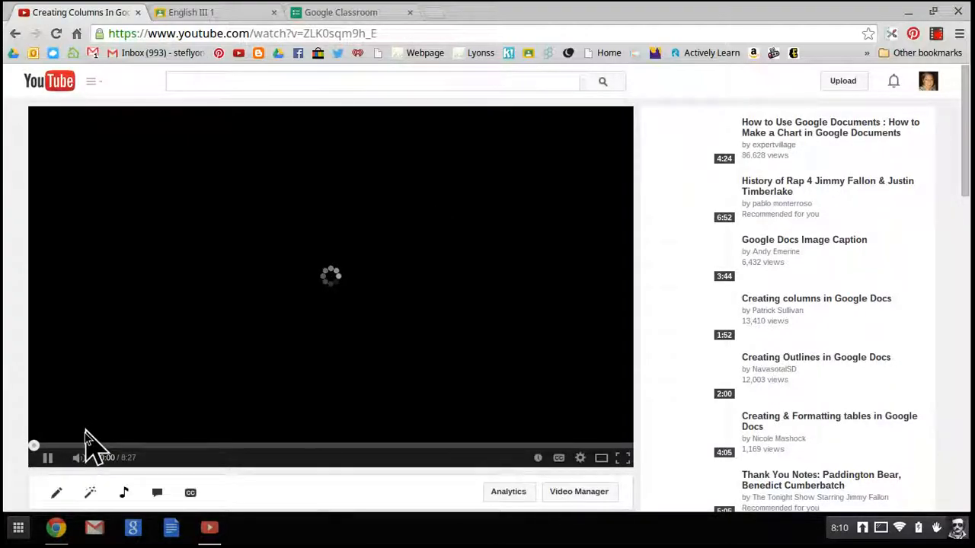
pyautogui.click(47, 458)
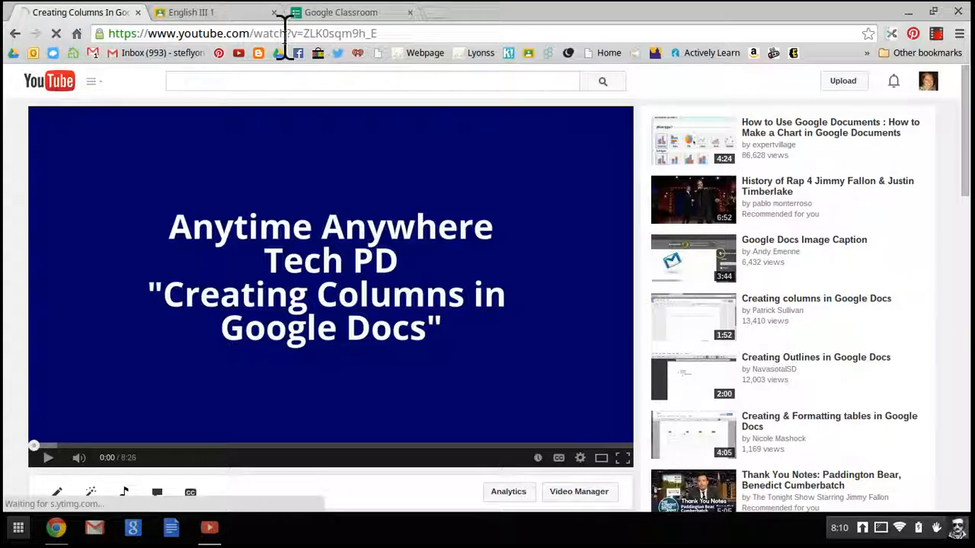
pyautogui.click(386, 32)
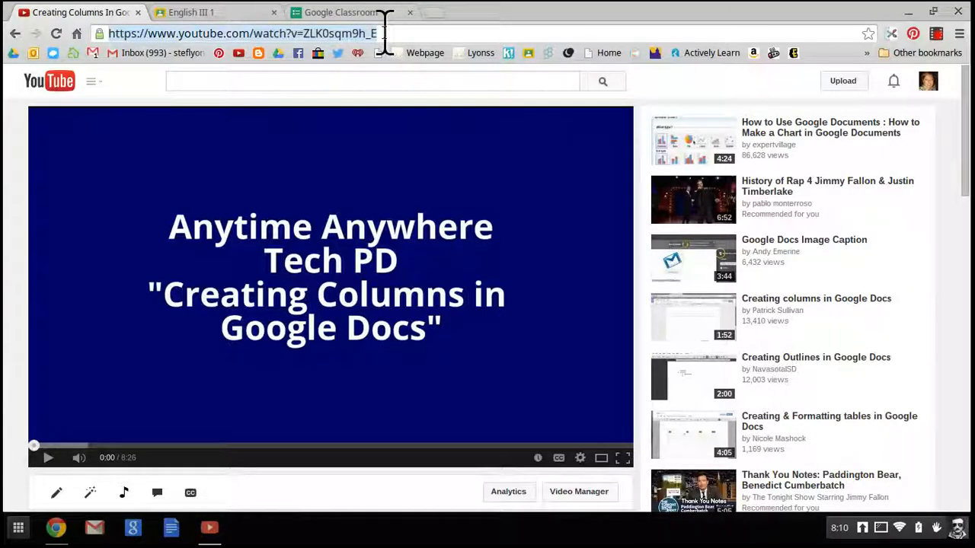
pyautogui.rightClick(386, 33)
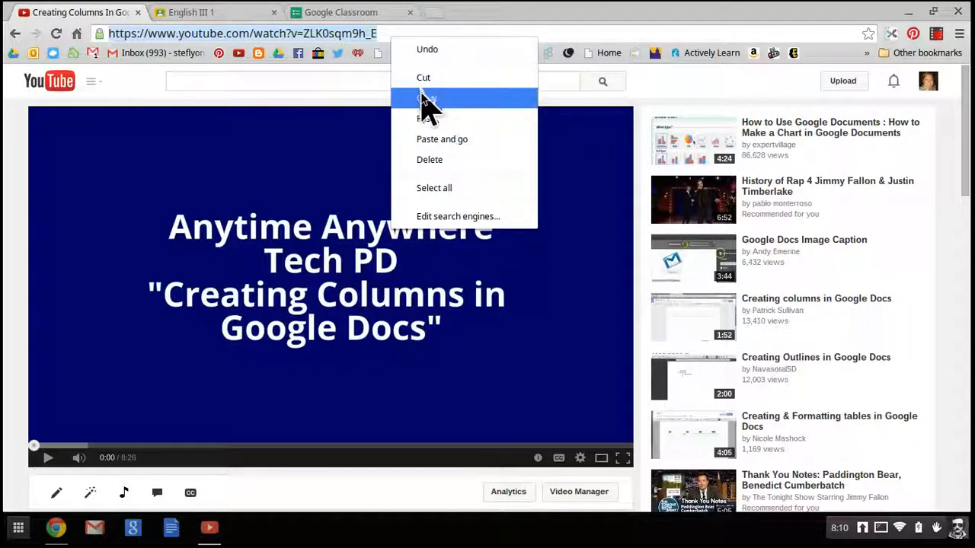
pyautogui.click(422, 97)
# Return to the English III class and attach the "Creating Columns In Google Docs" video to the announcement using its copied URL.
pyautogui.click(326, 14)
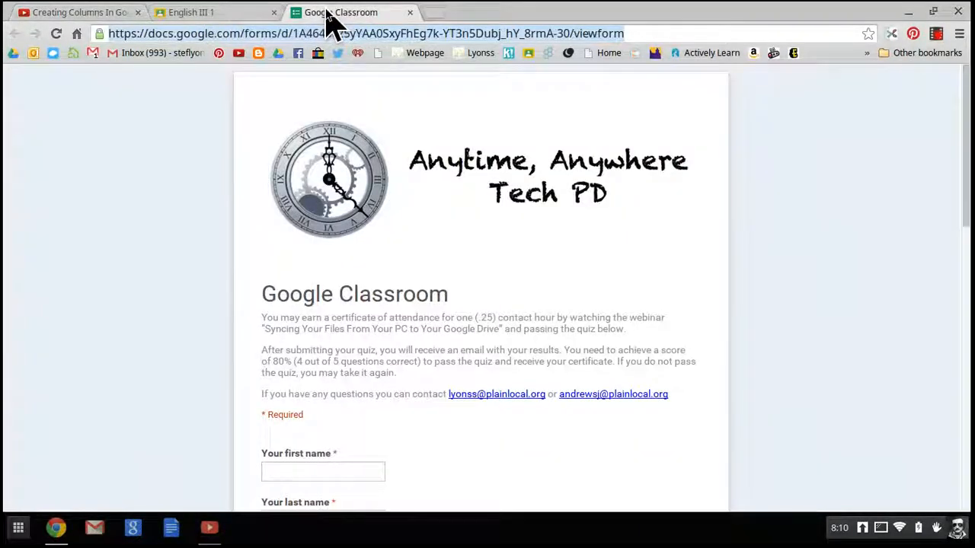
pyautogui.click(207, 13)
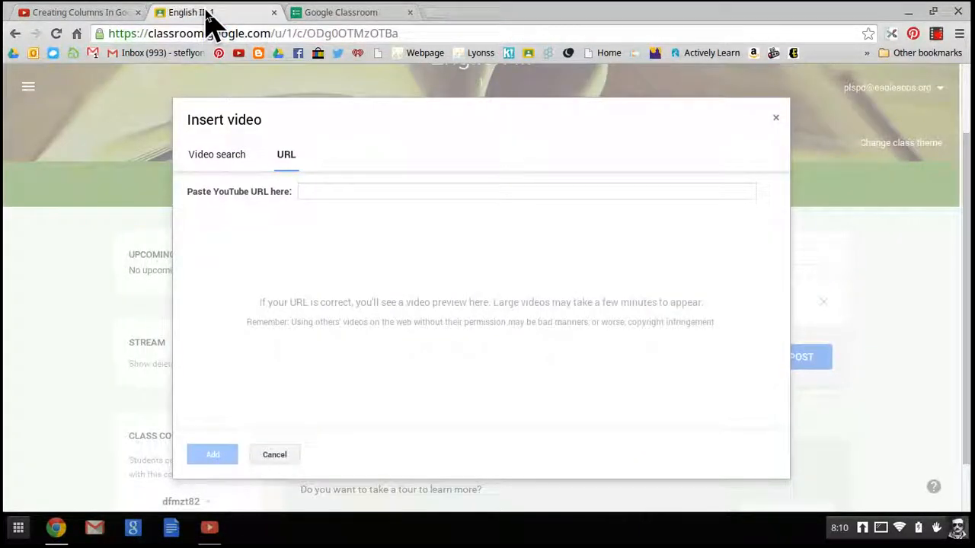
pyautogui.click(362, 192)
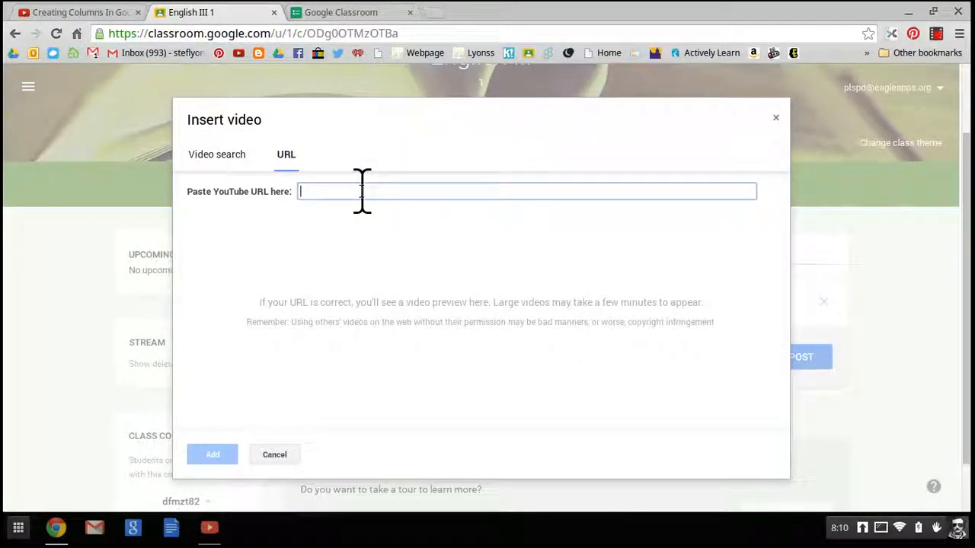
pyautogui.rightClick(362, 191)
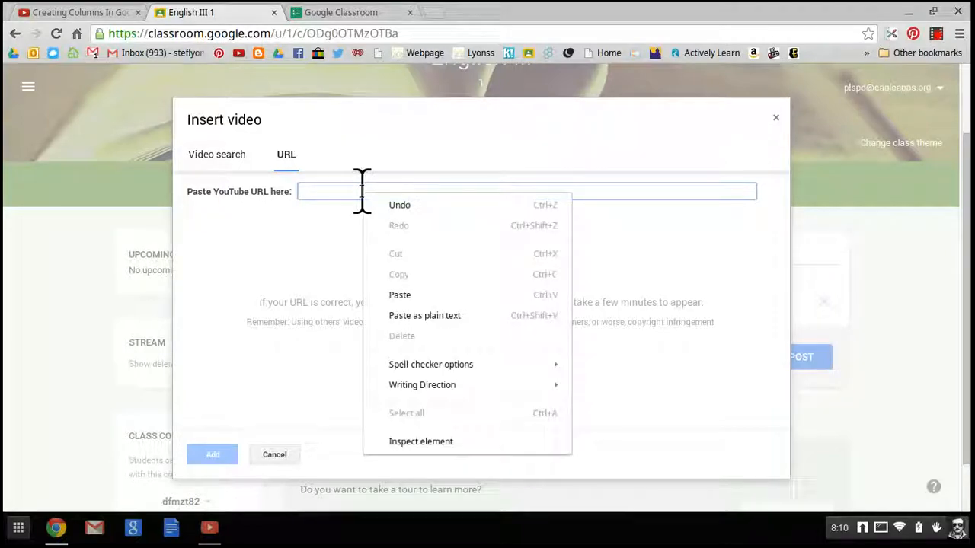
pyautogui.click(404, 294)
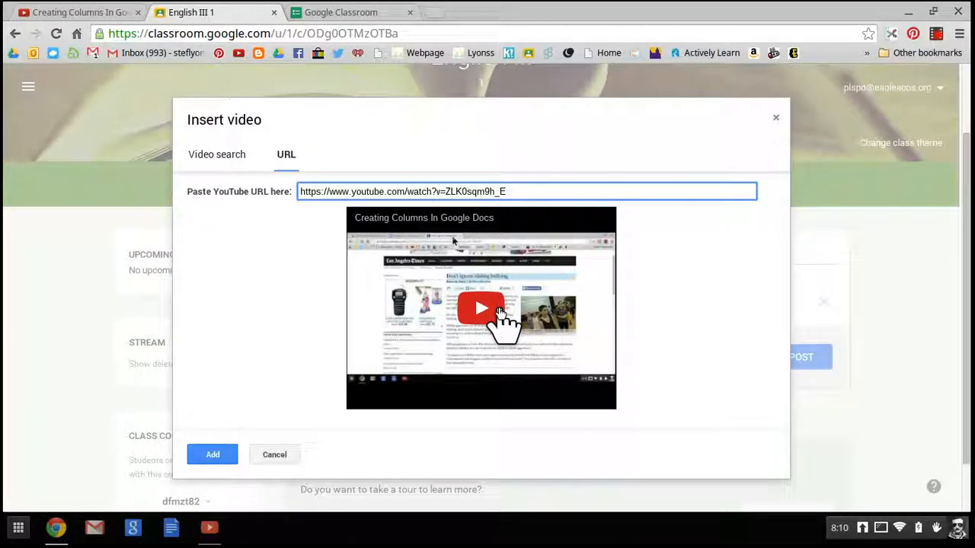
pyautogui.click(220, 454)
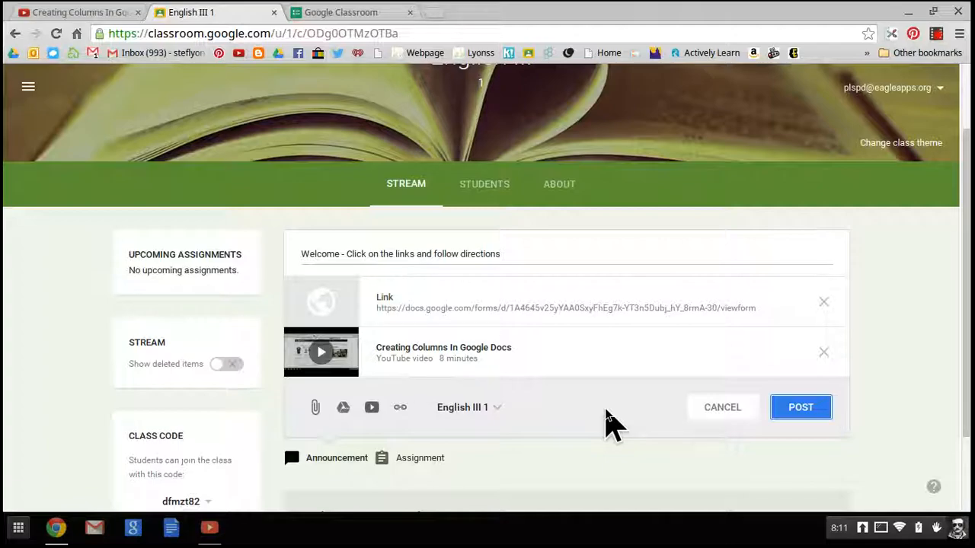
# Add the "test" class as a recipient of the announcement alongside English III.
pyautogui.click(473, 412)
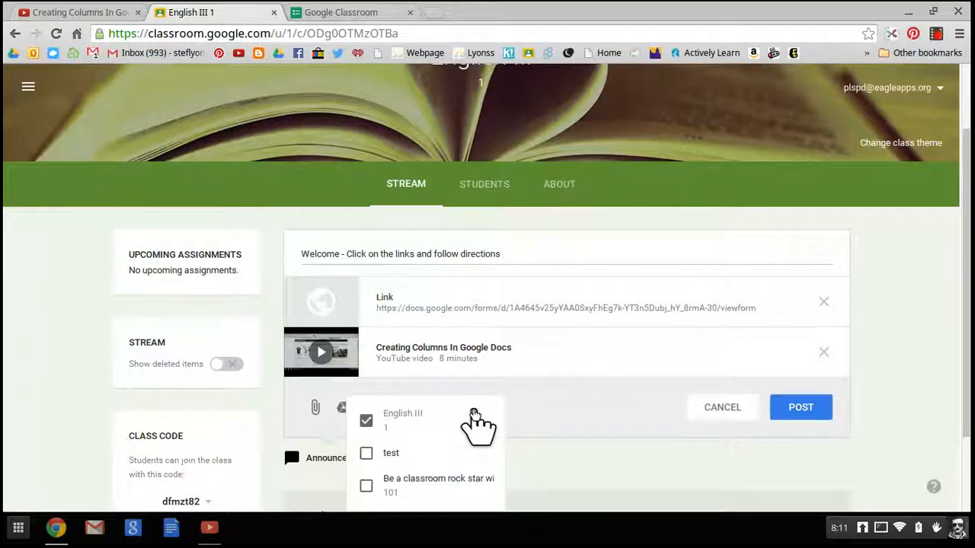
pyautogui.scroll(-3, 570, 442)
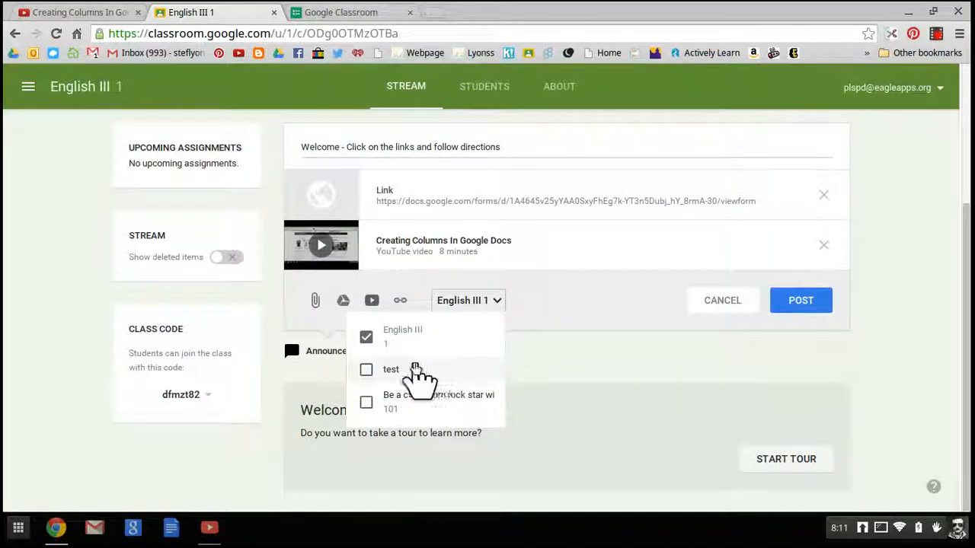
pyautogui.click(366, 371)
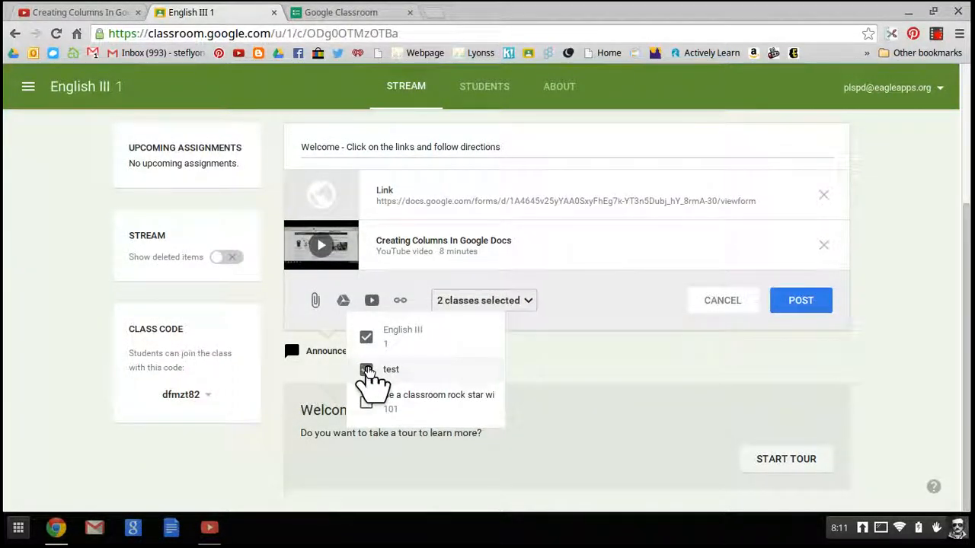
# Try different recipient combinations for the announcement, selecting and clearing the "test" and "Be a classroom rock star" classes.
pyautogui.click(398, 402)
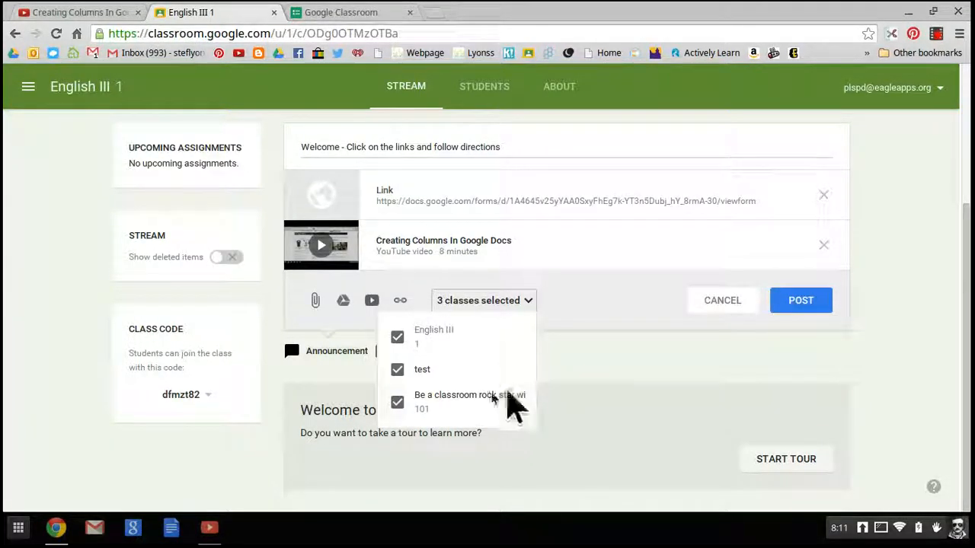
pyautogui.click(398, 370)
pyautogui.click(398, 402)
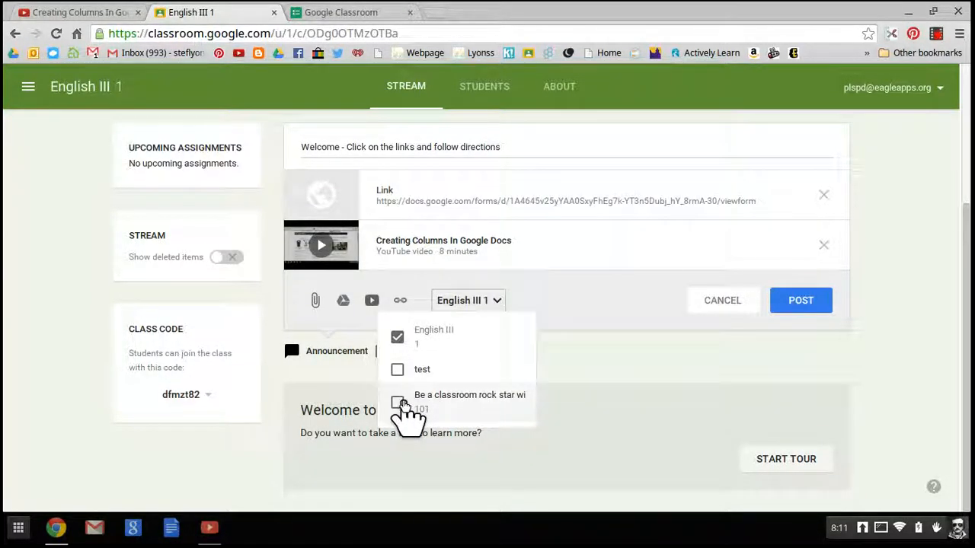
pyautogui.click(383, 371)
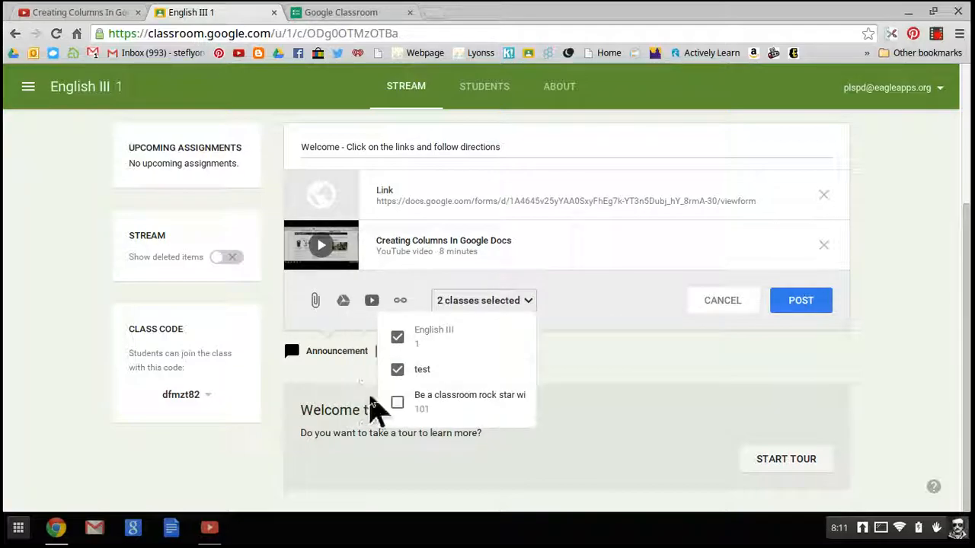
pyautogui.click(396, 406)
pyautogui.scroll(1, 578, 392)
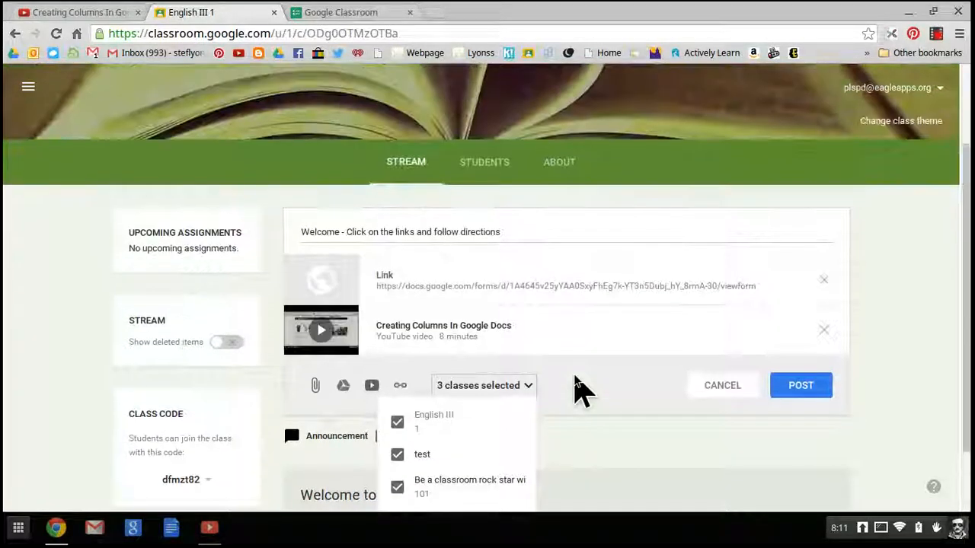
pyautogui.scroll(-1, 543, 361)
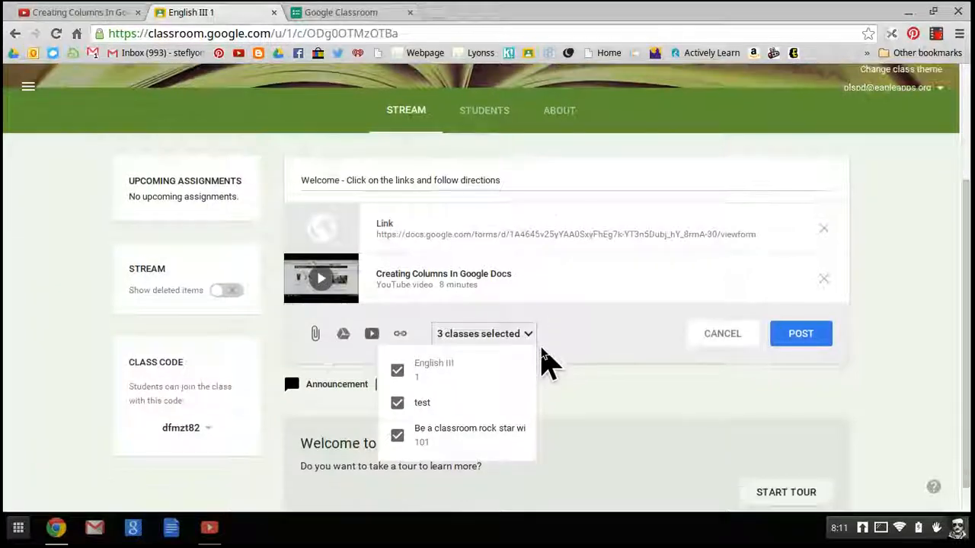
# Limit the recipients to English III and "test", excluding the "Be a classroom rock star" class, and post the announcement.
pyautogui.click(397, 402)
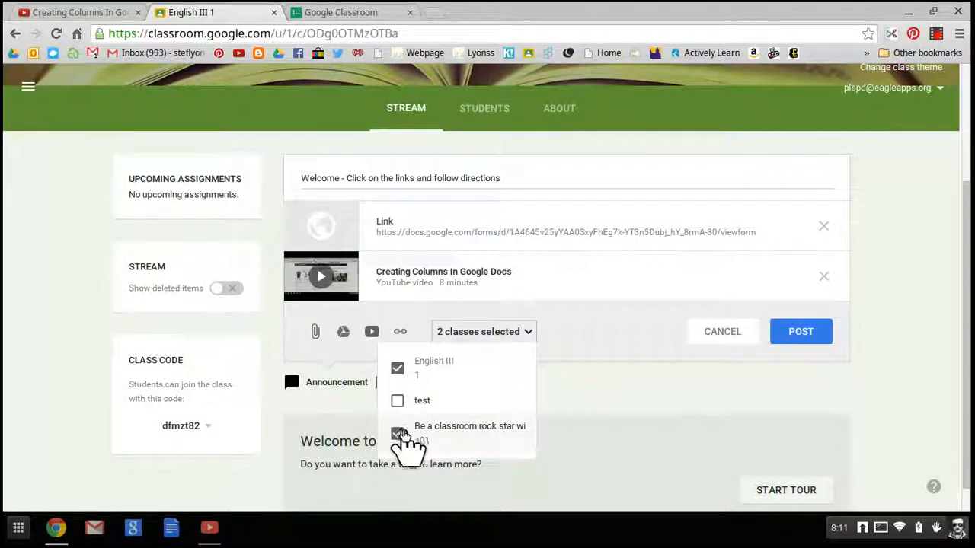
pyautogui.click(397, 404)
pyautogui.click(397, 434)
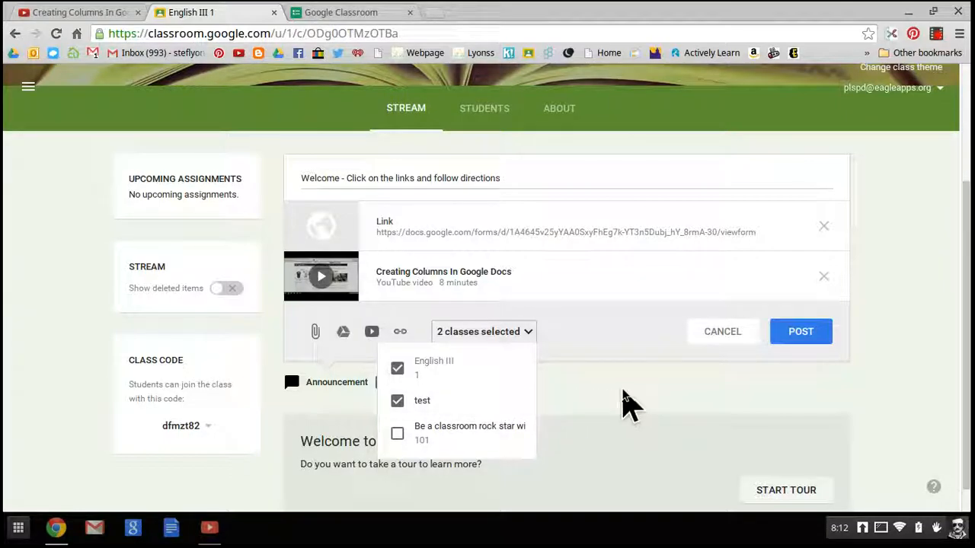
pyautogui.click(636, 408)
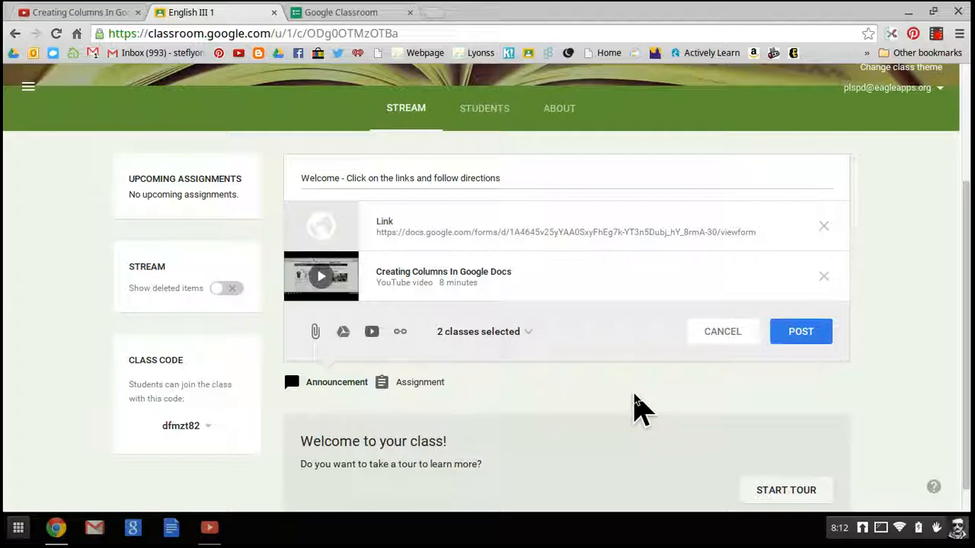
pyautogui.click(816, 338)
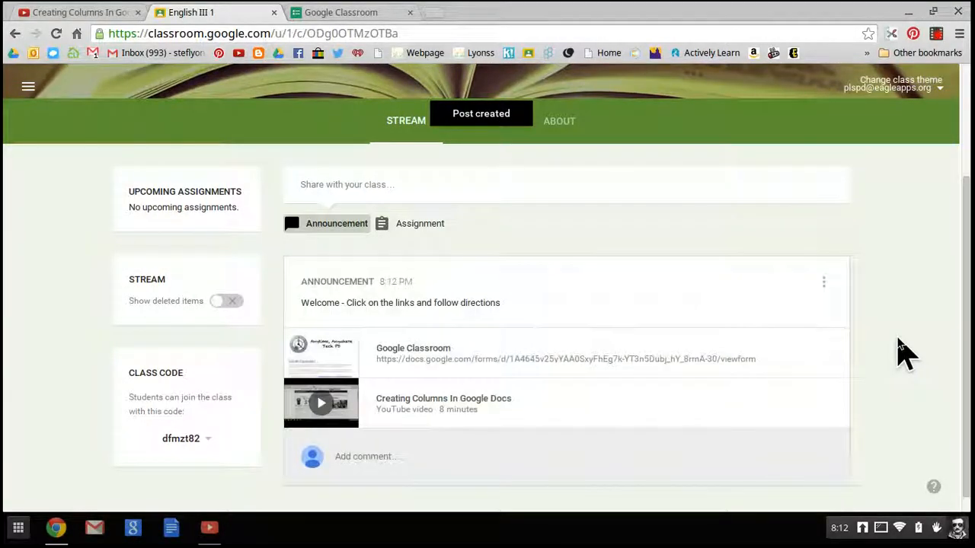
# Open the Google Classroom form linked in the posted announcement, look through its questions, and return to the English III class.
pyautogui.scroll(-1, 903, 352)
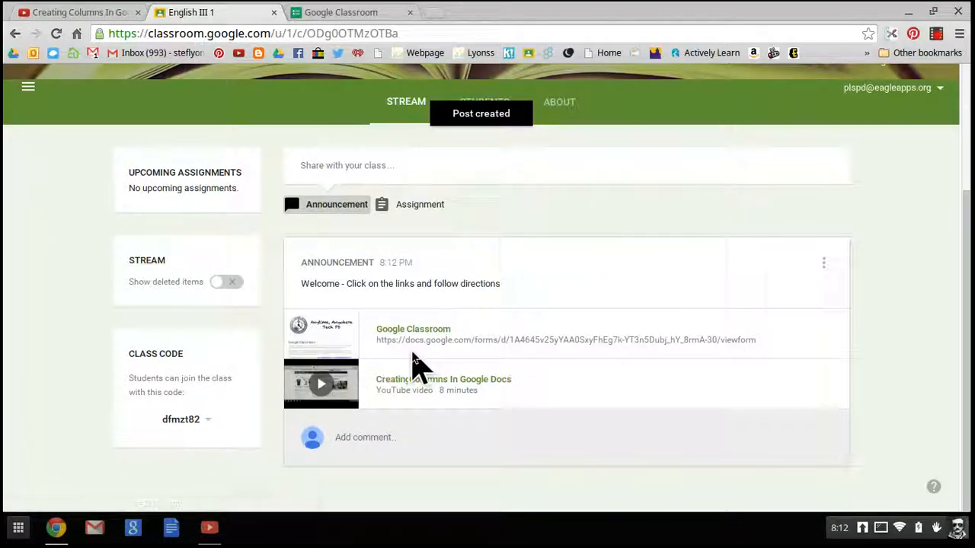
pyautogui.click(350, 343)
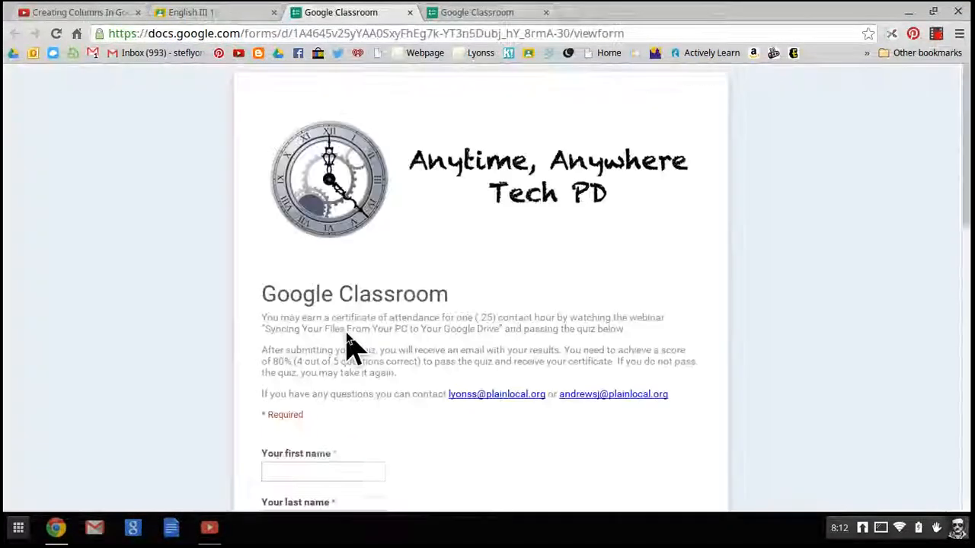
pyautogui.scroll(-8, 641, 294)
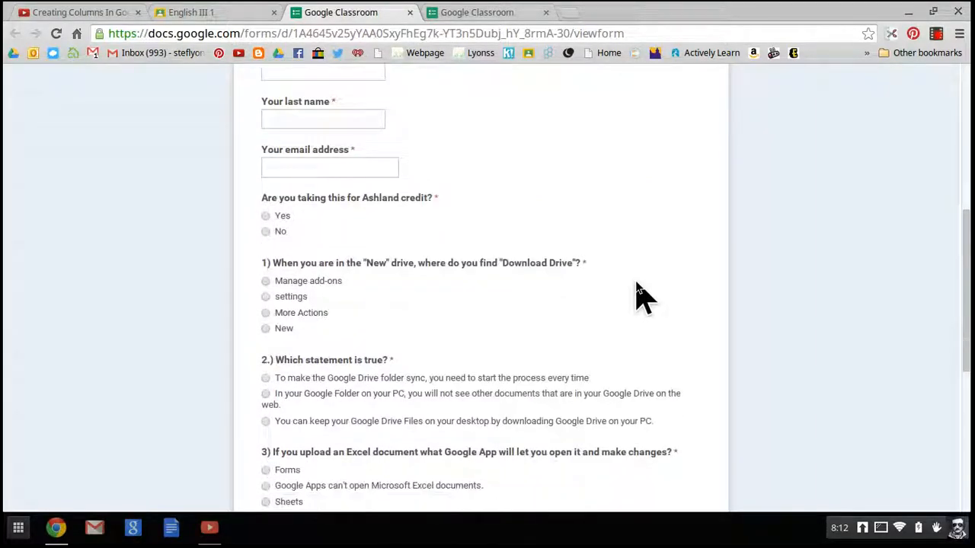
pyautogui.scroll(15, 636, 293)
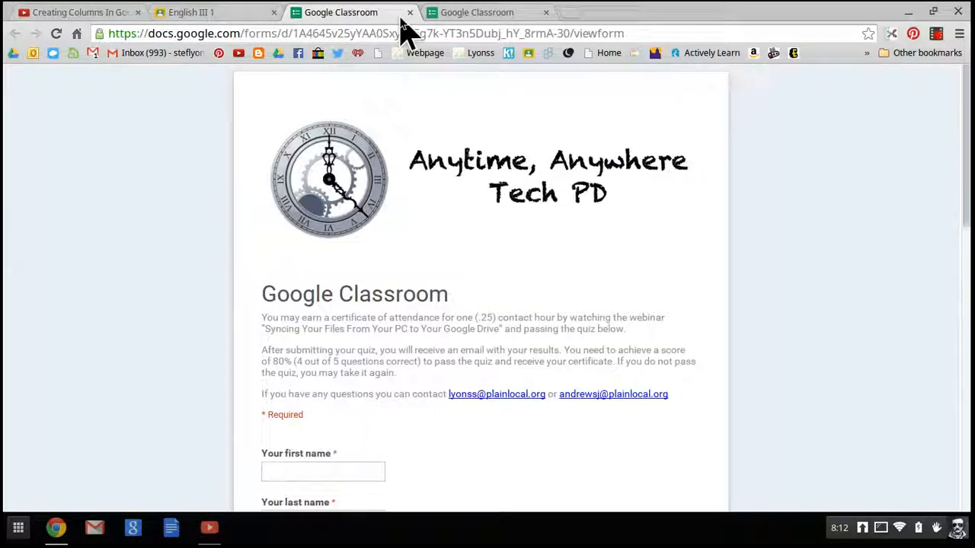
pyautogui.click(223, 13)
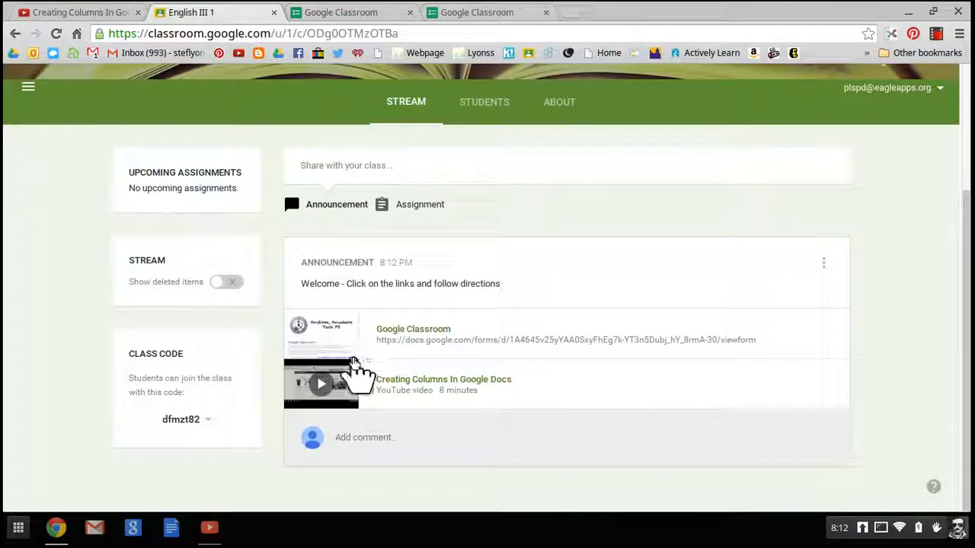
# Open the announcement's "Creating Columns In Google Docs" video, pause it, and return to the English III class.
pyautogui.click(354, 390)
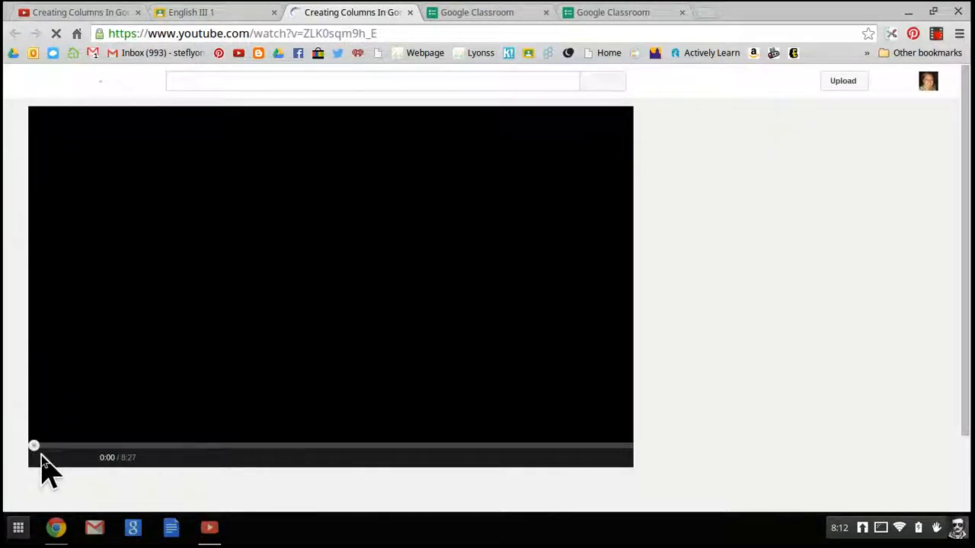
pyautogui.click(48, 459)
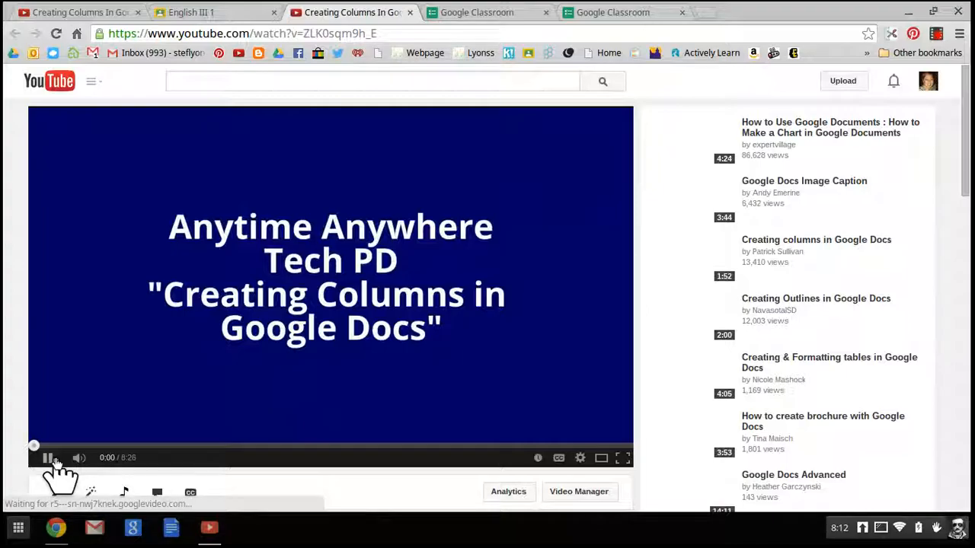
pyautogui.click(48, 456)
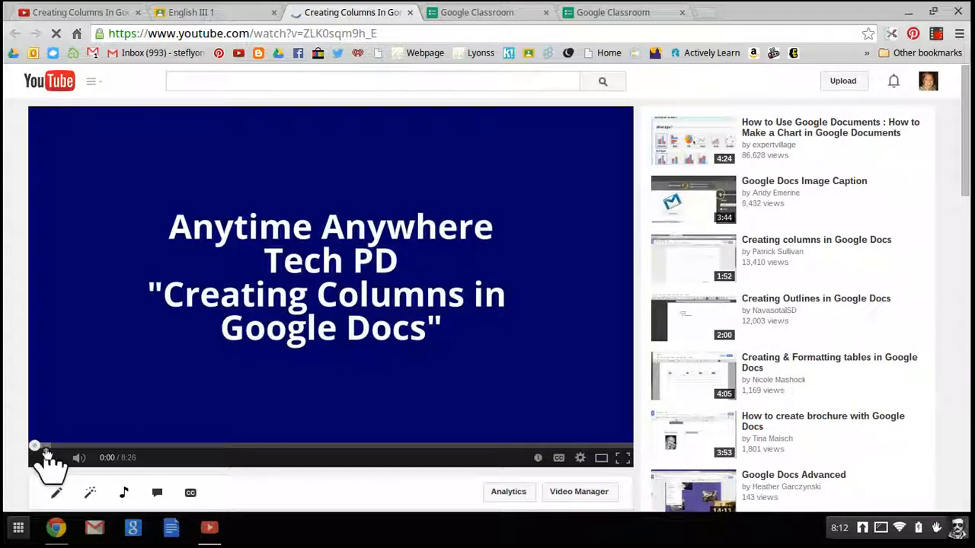
pyautogui.click(242, 15)
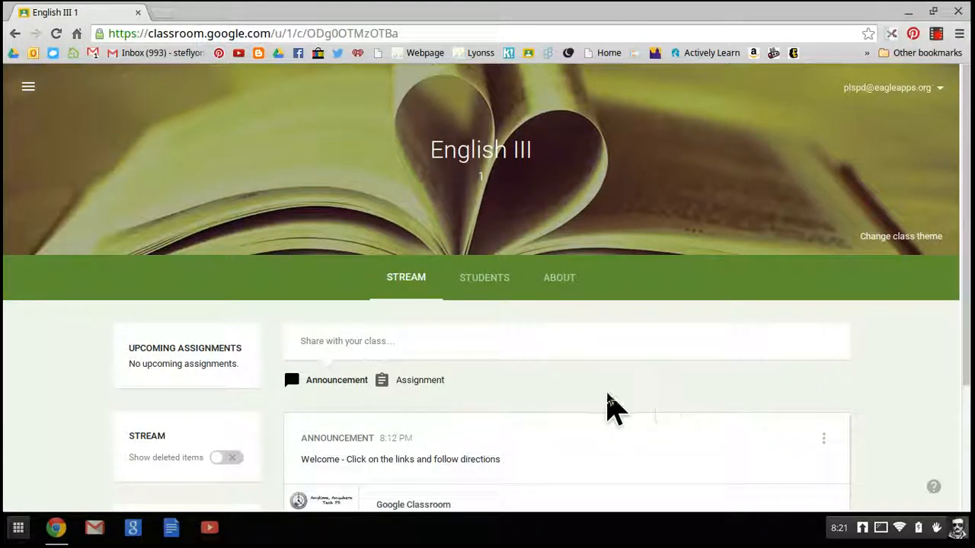
# Start a new assignment in the English III stream and title it "Columns".
pyautogui.click(403, 385)
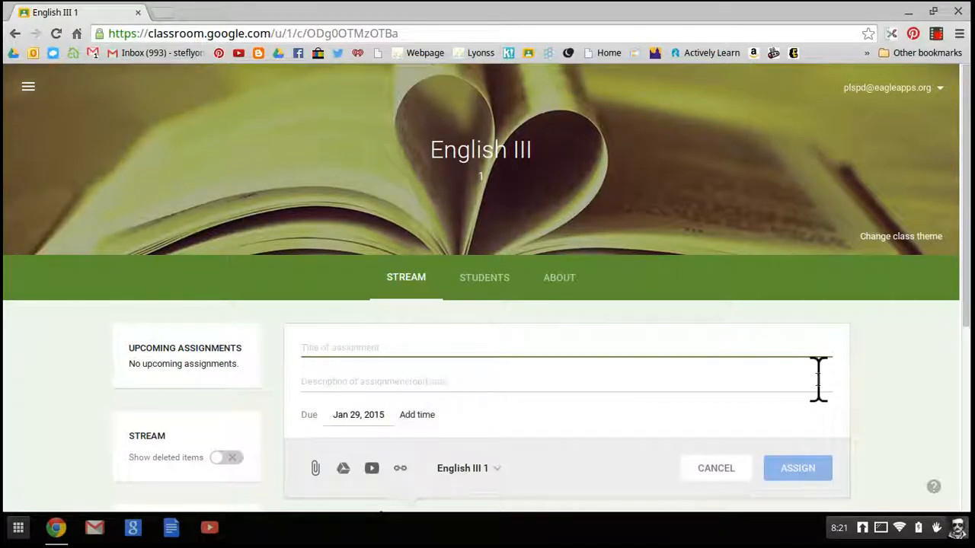
pyautogui.scroll(-1, 911, 387)
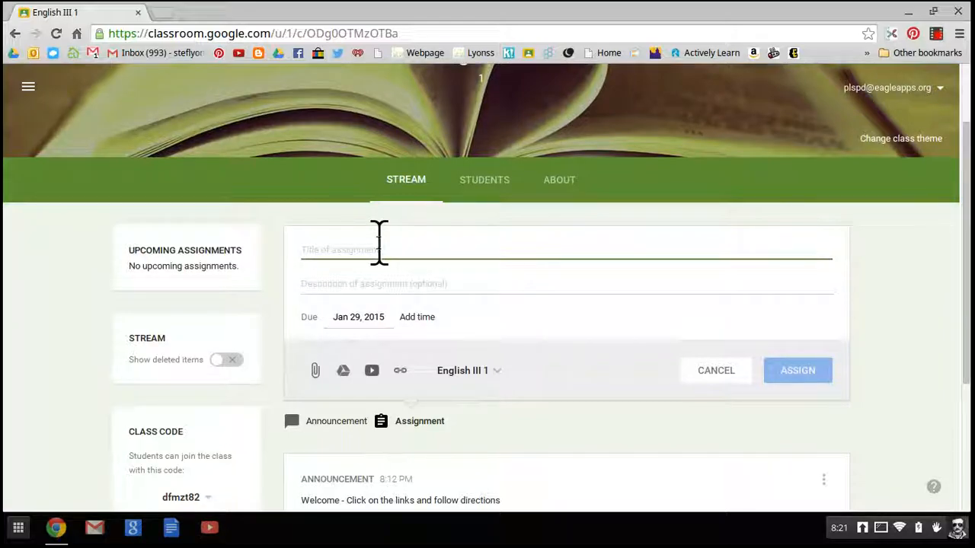
pyautogui.write('c')
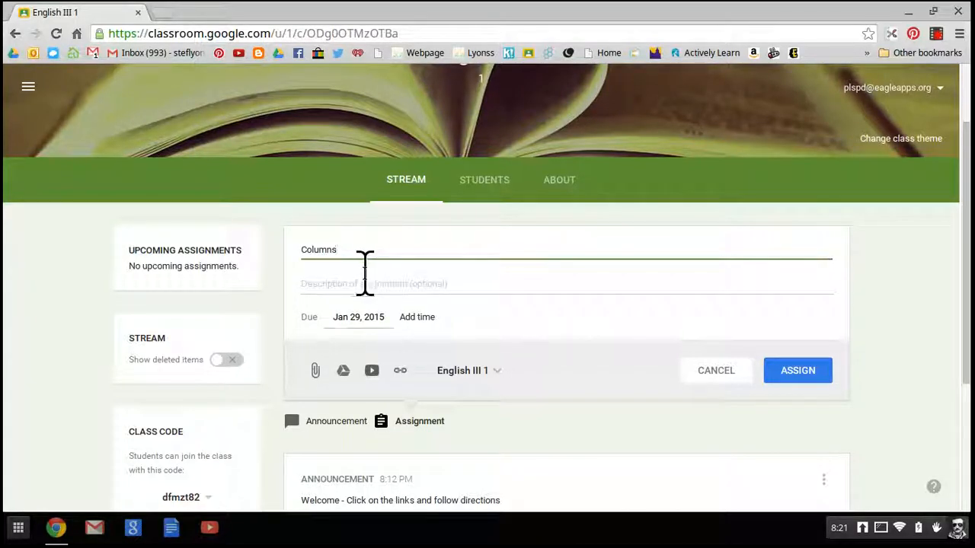
# Enter the assignment description "Please read the directions at the top of the page.", correcting its misspelled words.
pyautogui.click(442, 284)
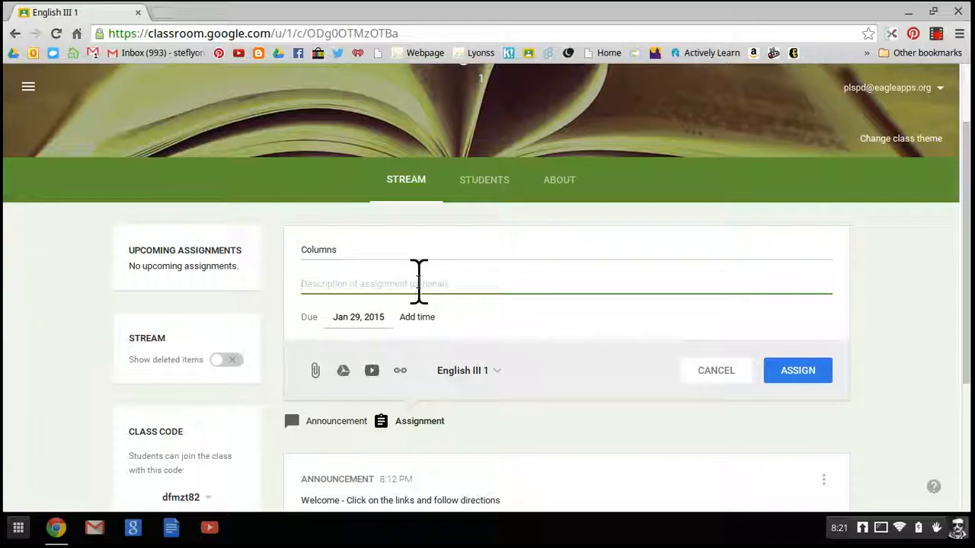
pyautogui.write('PLeas')
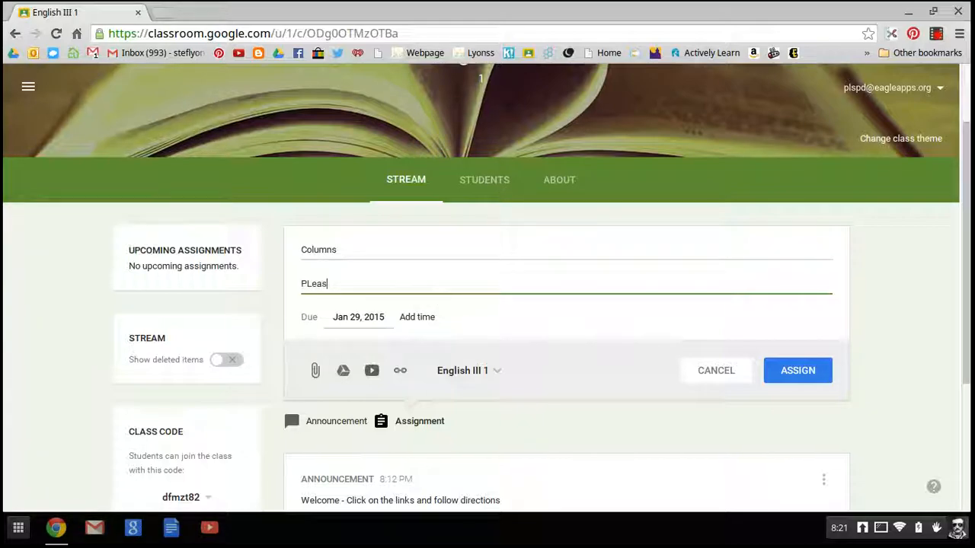
pyautogui.write('e read the di')
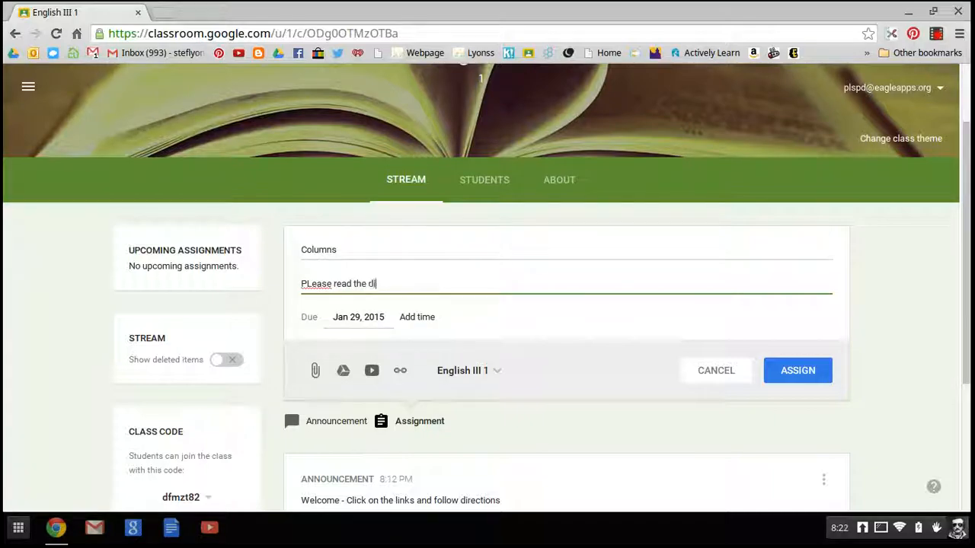
pyautogui.write('rectiosn at the top of l')
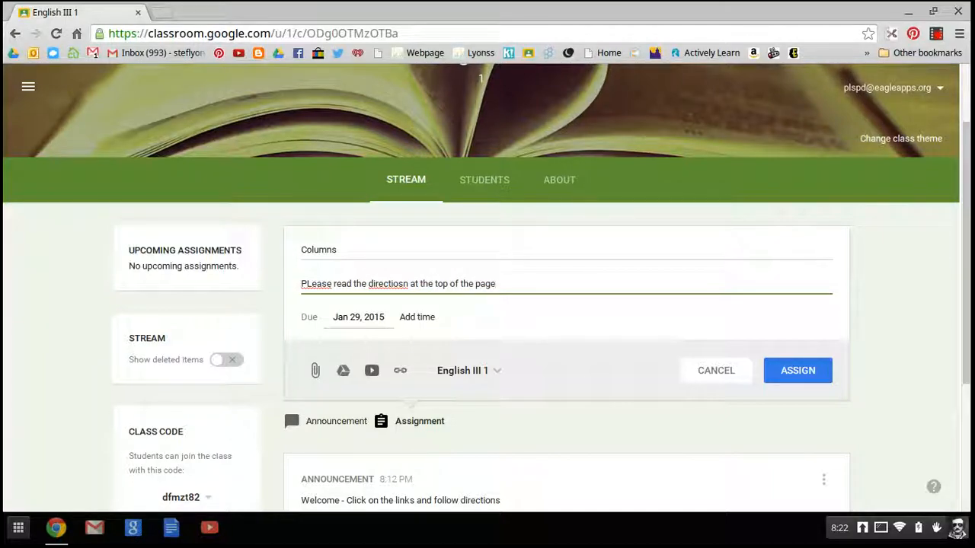
pyautogui.click(314, 282)
pyautogui.press('BackSpace')
pyautogui.write('l')
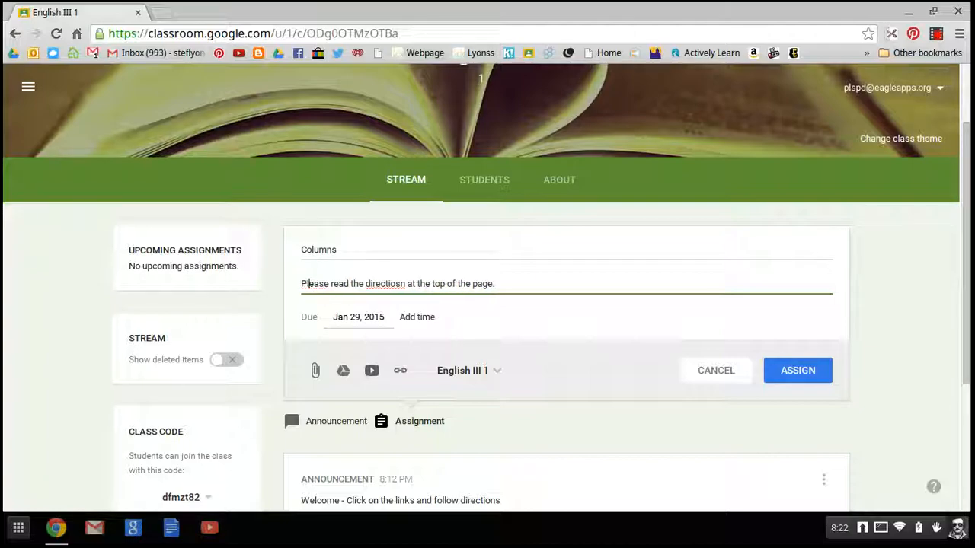
pyautogui.click(400, 284)
pyautogui.press('BackSpace')
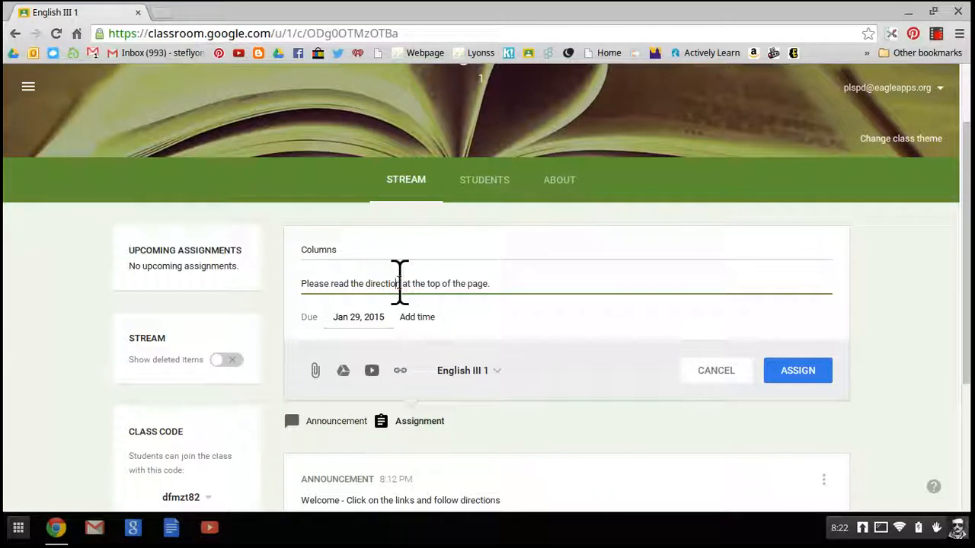
# Correct the assignment description to read "Please read the directions at the top of the page.".
pyautogui.write('a')
pyautogui.press('BackSpace')
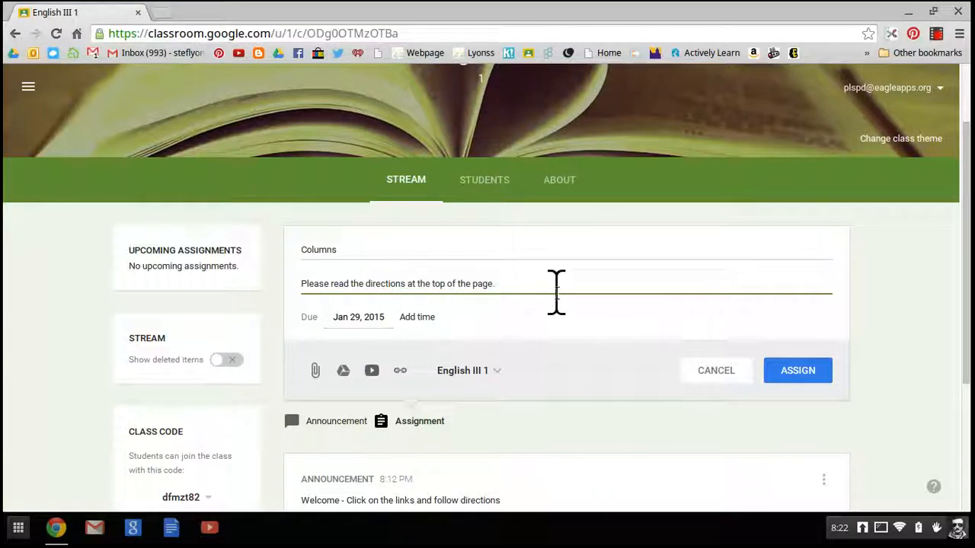
# Set the Columns assignment's due date to Feb 5, 2015, without adding a time.
pyautogui.click(371, 318)
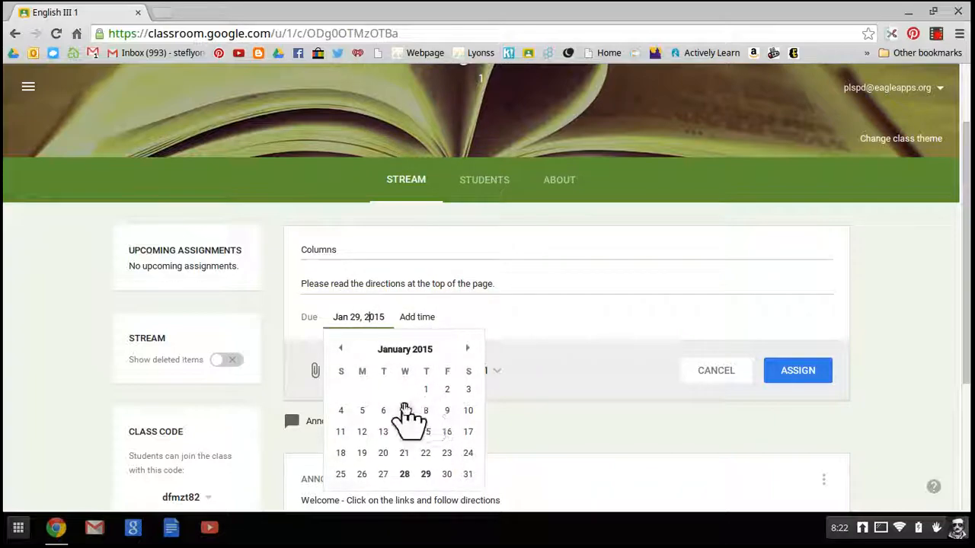
pyautogui.click(469, 349)
pyautogui.click(470, 350)
pyautogui.click(470, 349)
pyautogui.click(469, 349)
pyautogui.click(470, 350)
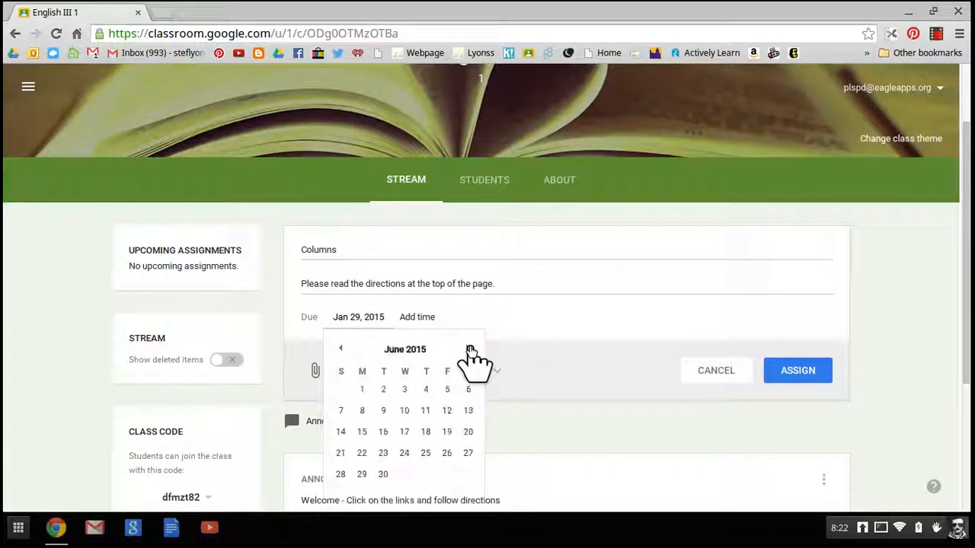
pyautogui.click(341, 349)
pyautogui.click(341, 349)
pyautogui.click(341, 349)
pyautogui.click(340, 349)
pyautogui.click(341, 349)
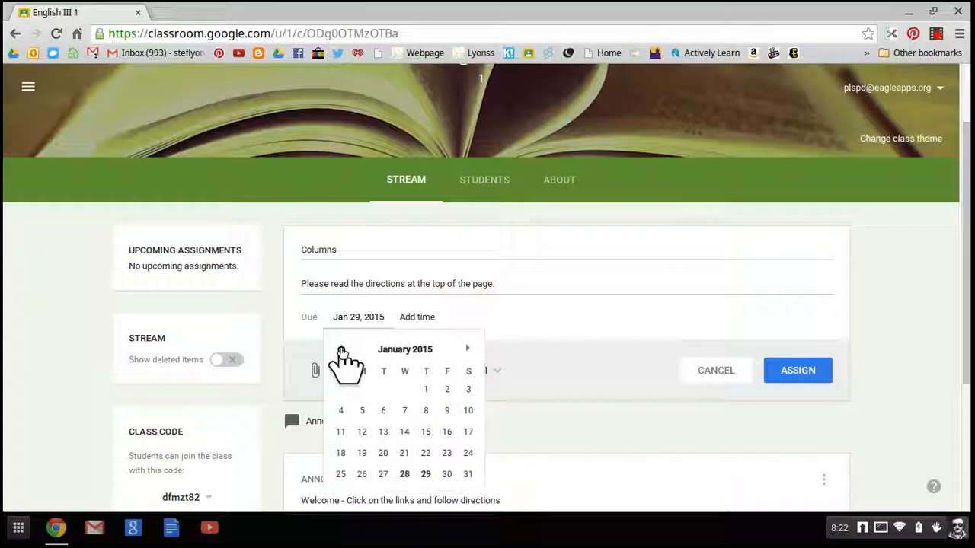
pyautogui.click(470, 349)
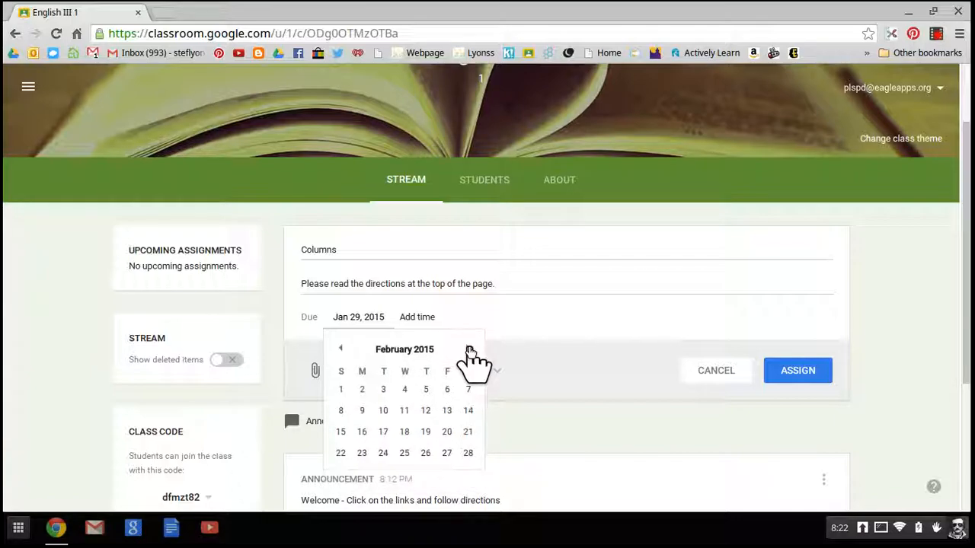
pyautogui.click(426, 389)
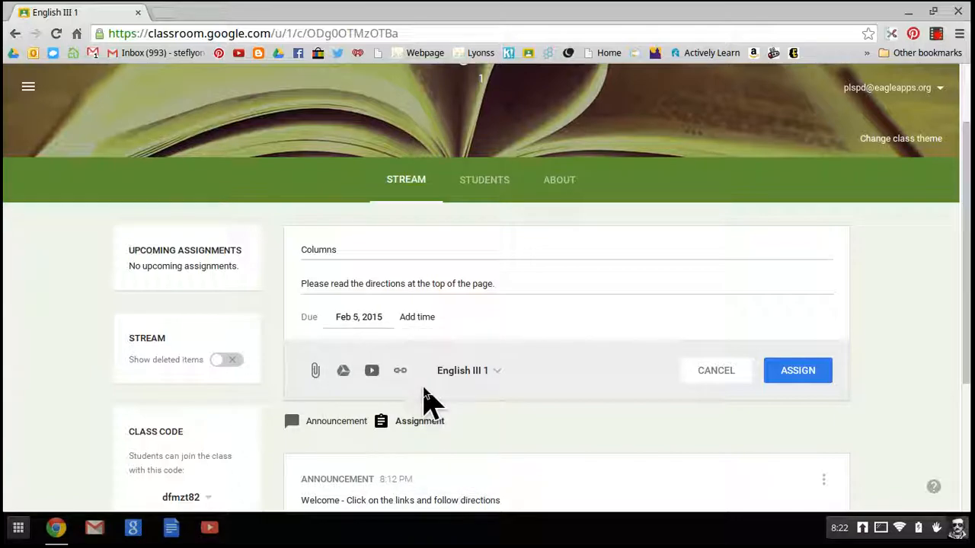
pyautogui.click(430, 320)
pyautogui.click(478, 318)
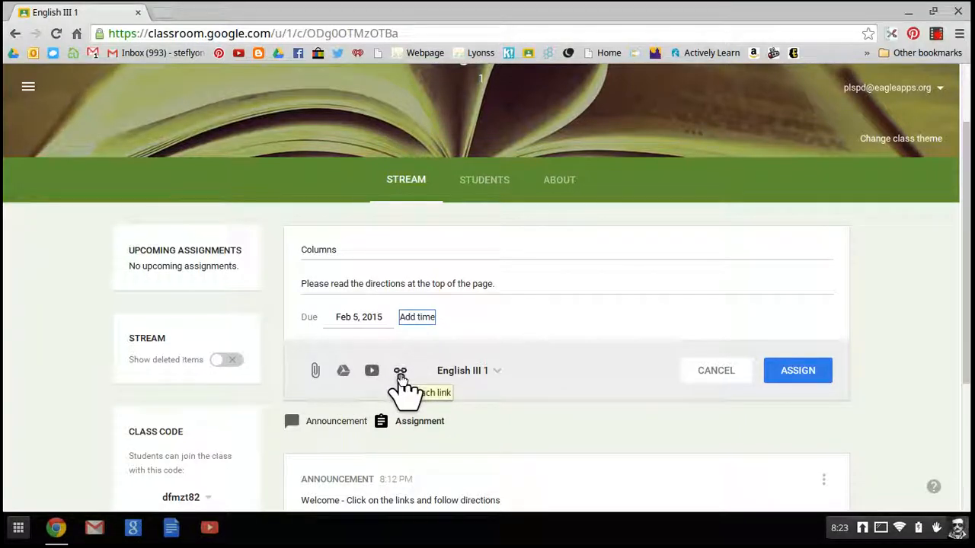
# Search Google Drive for "Columns" and attach the Columns Google Docs file to the assignment.
pyautogui.click(343, 372)
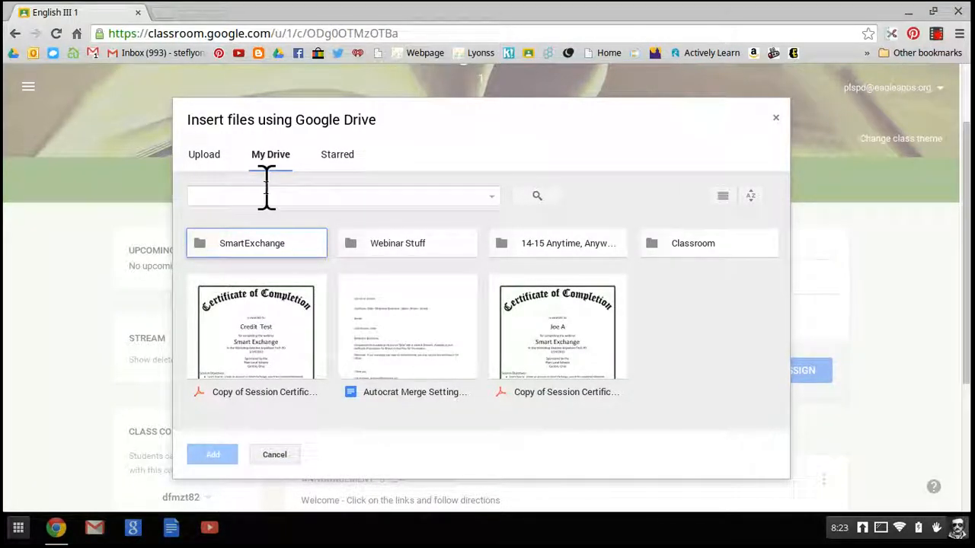
pyautogui.click(266, 197)
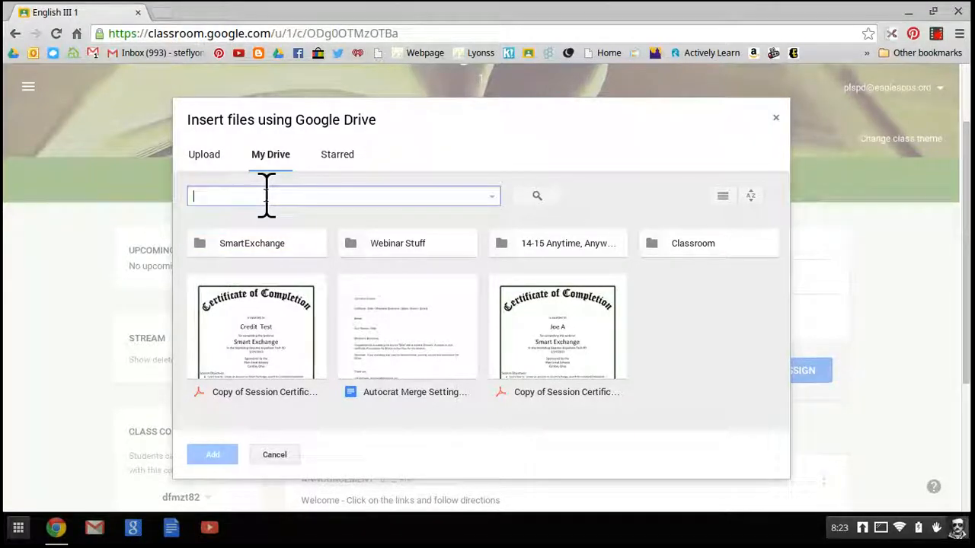
pyautogui.write('Columns')
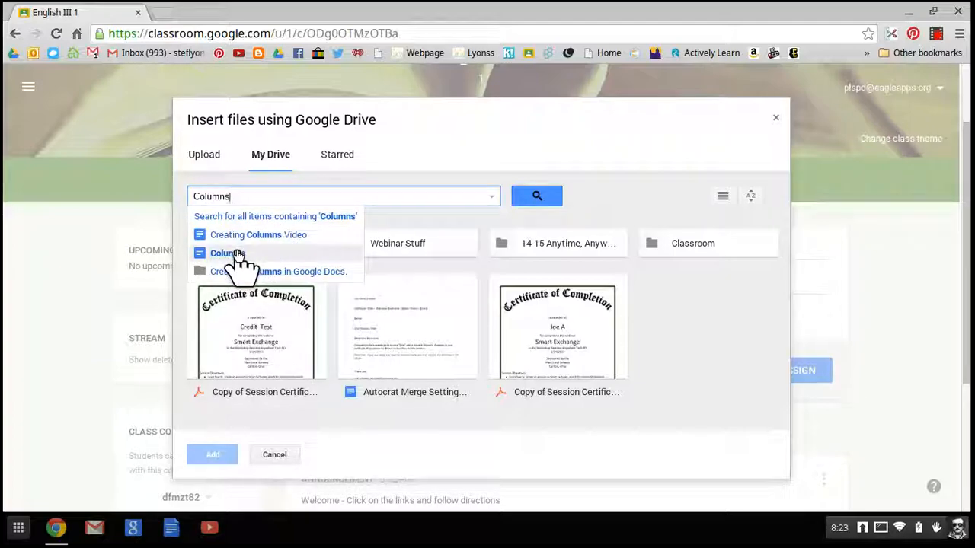
pyautogui.click(229, 253)
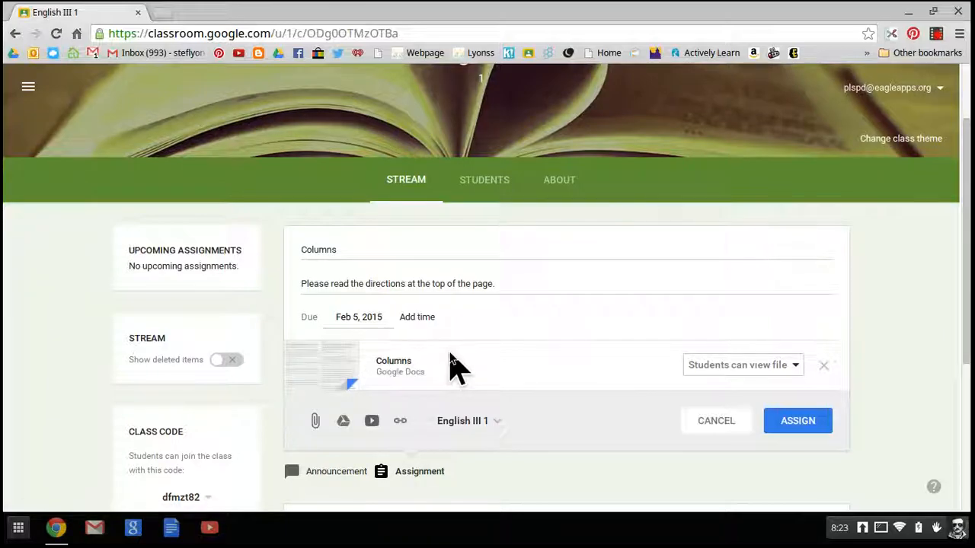
# Set the attached Columns file's sharing option to "Make a copy for each student".
pyautogui.scroll(-2, 909, 327)
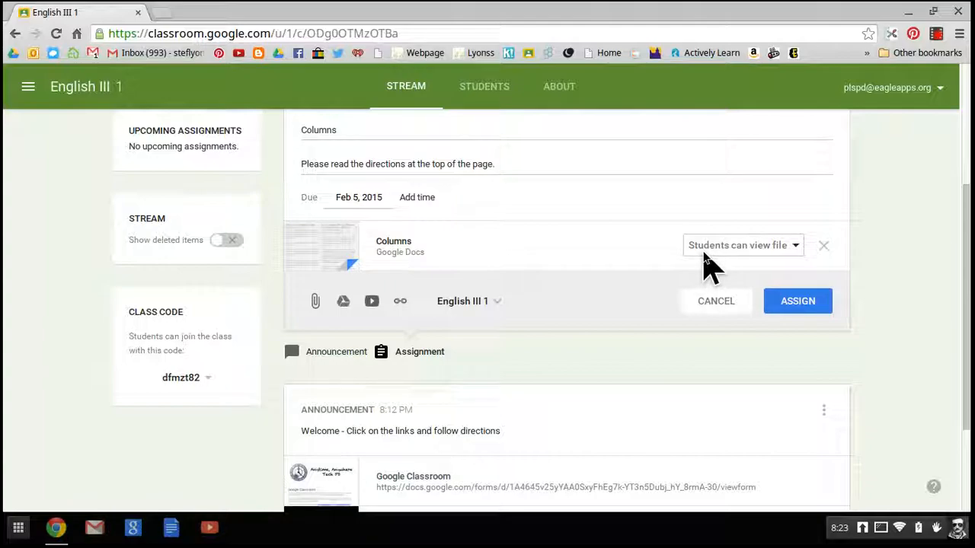
pyautogui.click(762, 247)
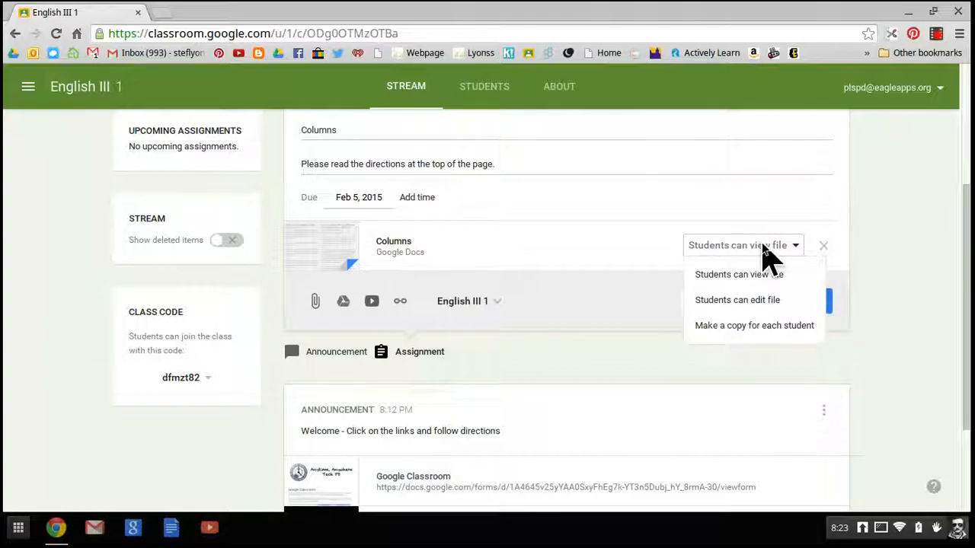
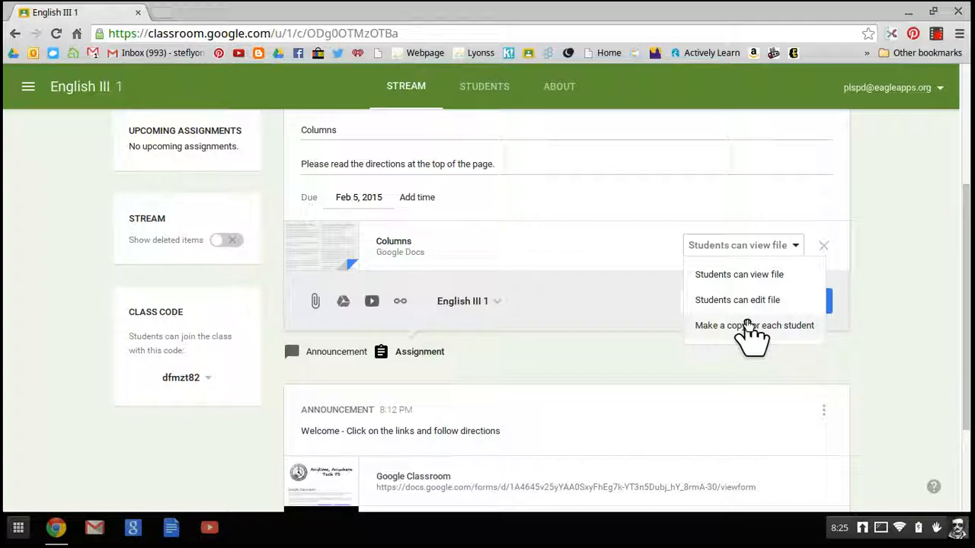
pyautogui.click(747, 326)
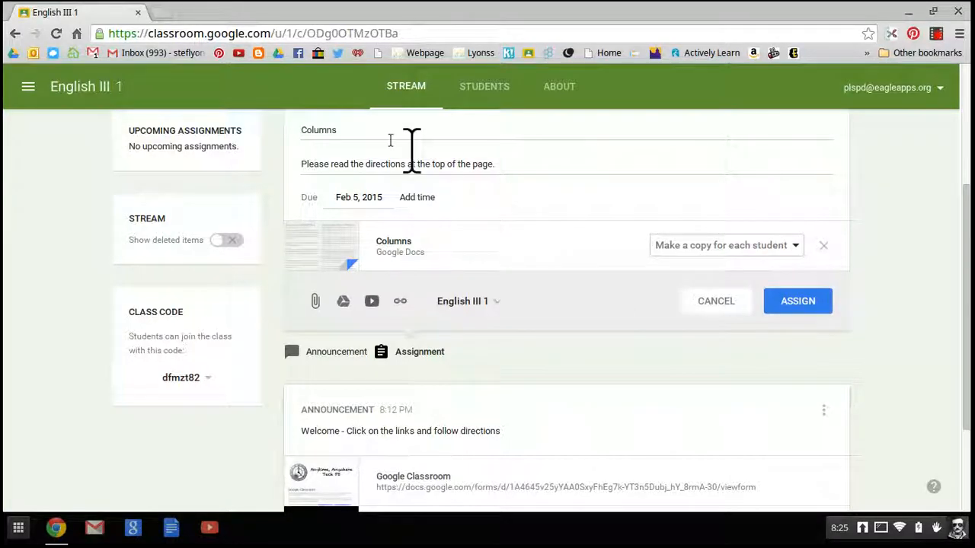
# Add the test class as a recipient alongside English III 1 and publish the Columns assignment.
pyautogui.click(488, 309)
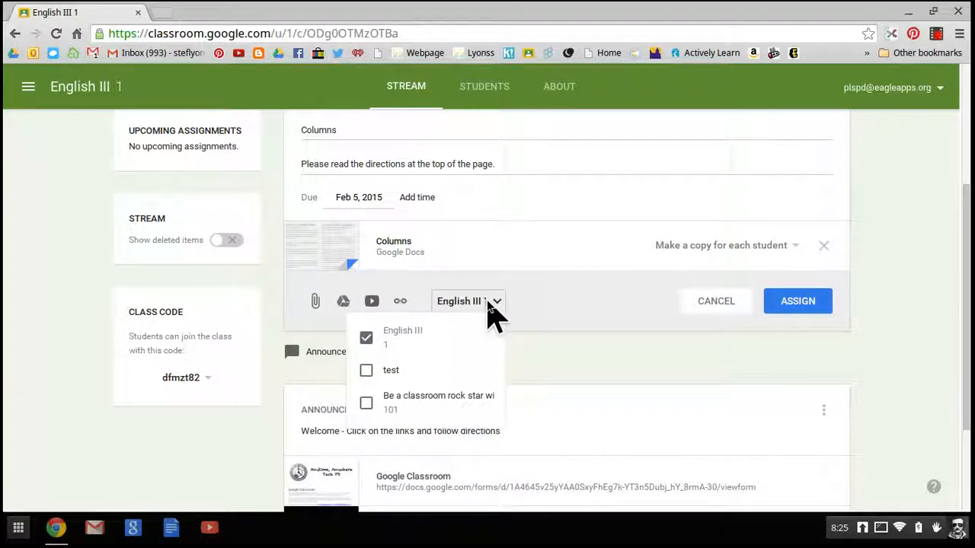
pyautogui.click(376, 375)
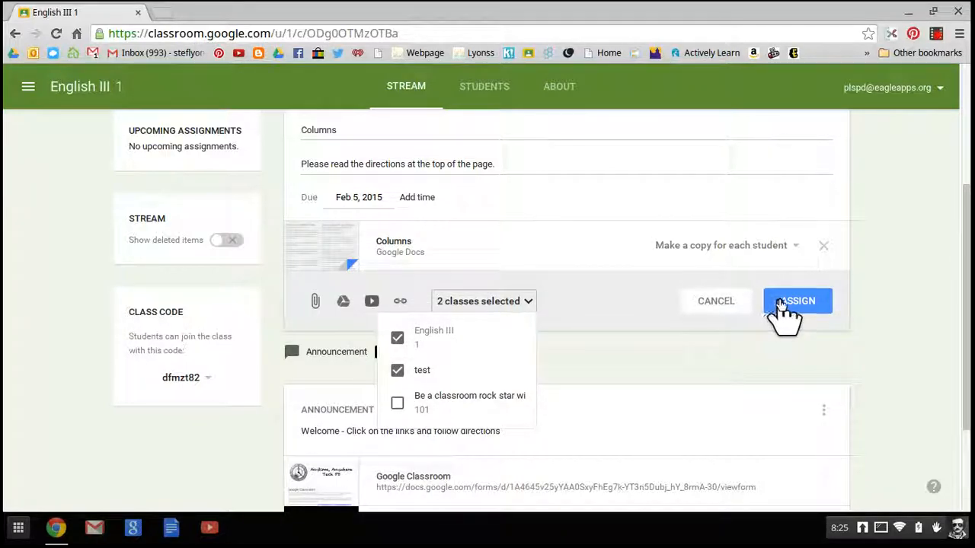
pyautogui.scroll(1, 546, 263)
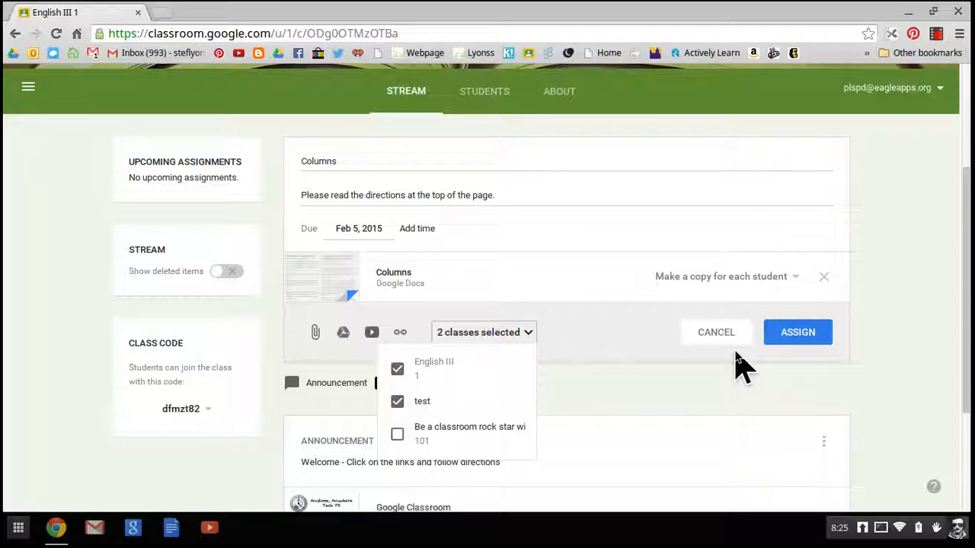
pyautogui.click(799, 336)
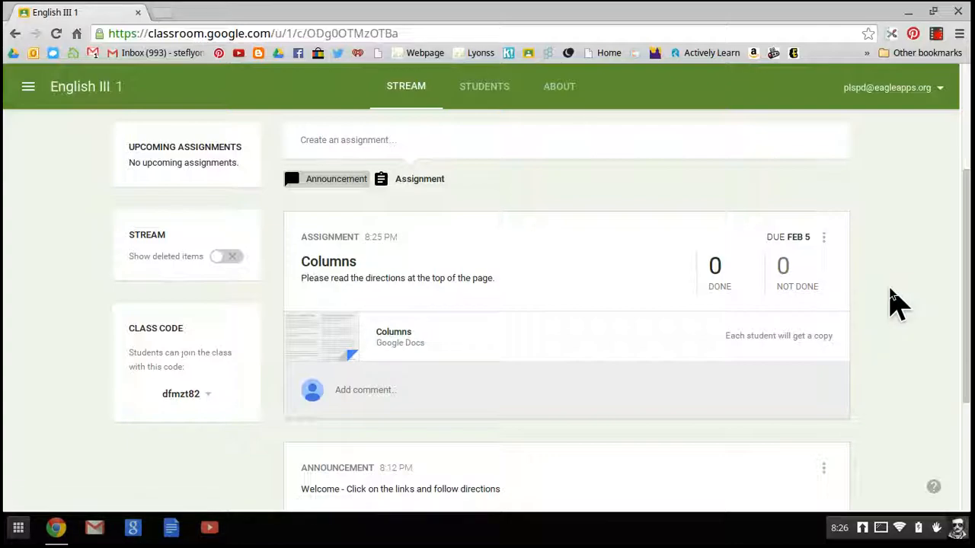
# Delete the "Welcome - Click on the links and follow directions" announcement from the English III stream.
pyautogui.scroll(-3, 893, 303)
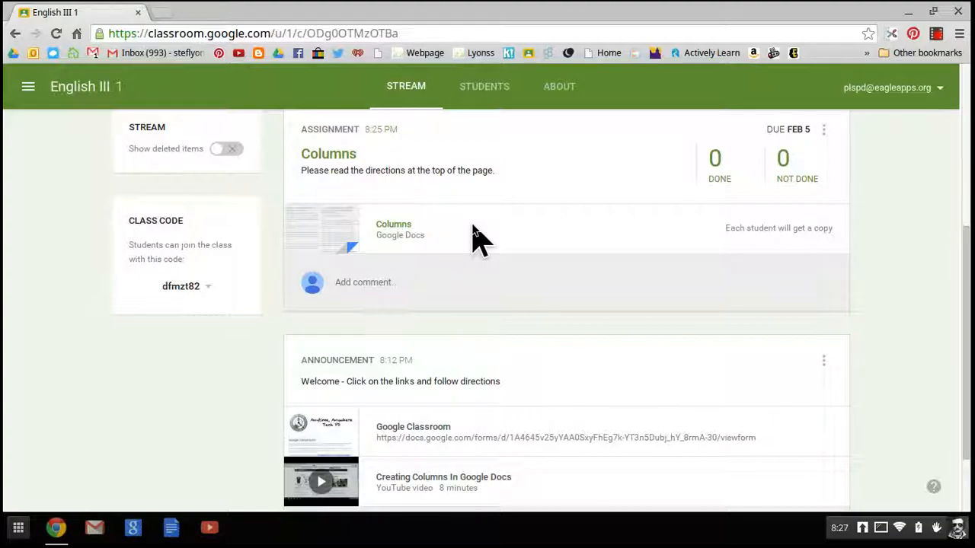
pyautogui.scroll(-2, 871, 283)
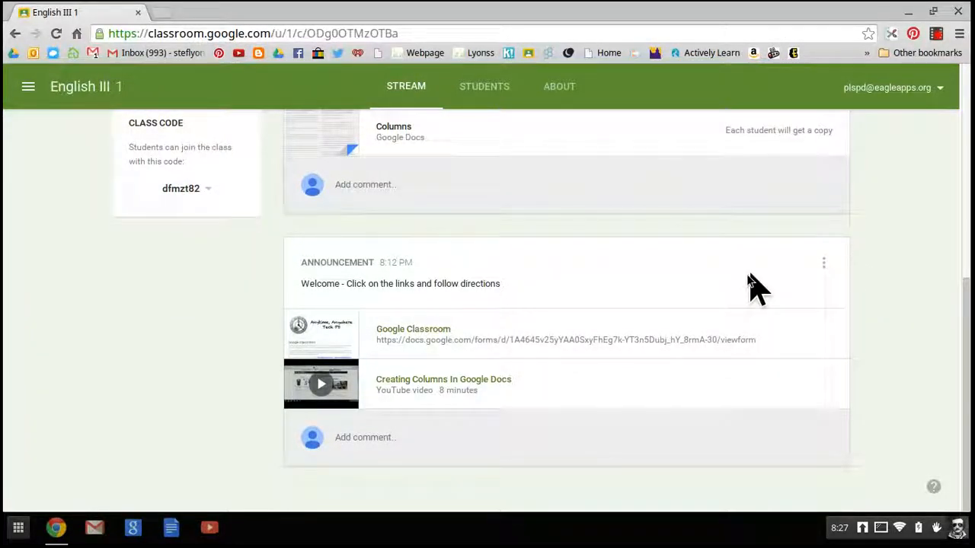
pyautogui.scroll(3, 739, 291)
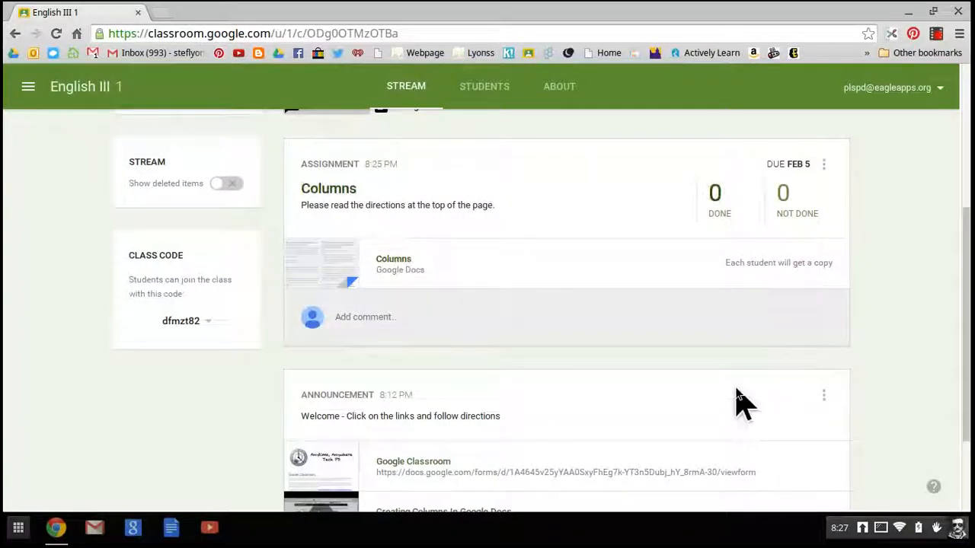
pyautogui.scroll(-3, 733, 411)
pyautogui.scroll(2, 731, 396)
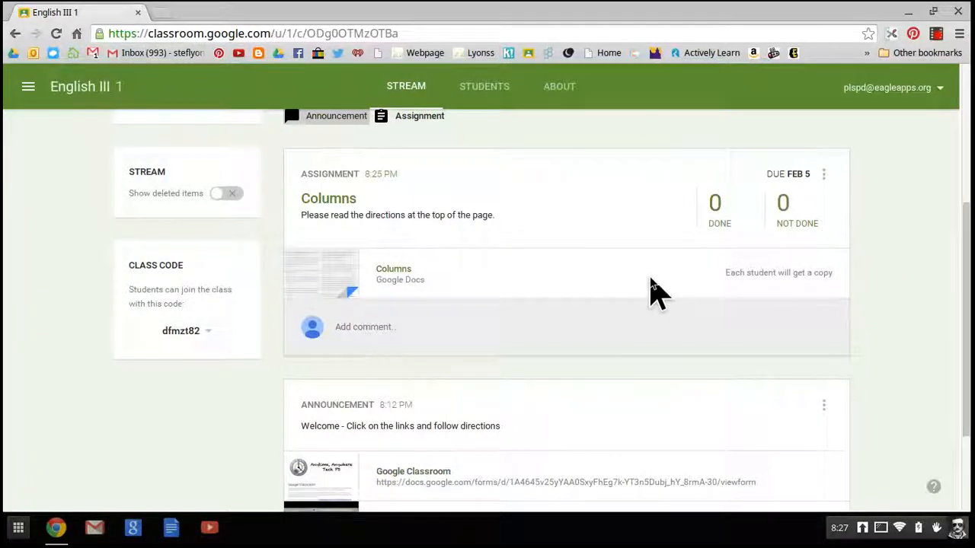
pyautogui.scroll(-2, 725, 376)
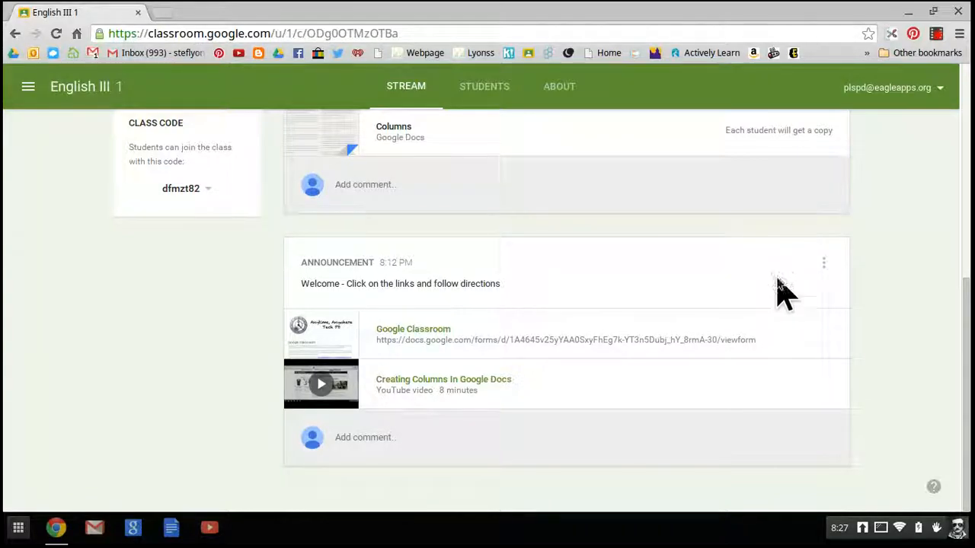
pyautogui.click(824, 267)
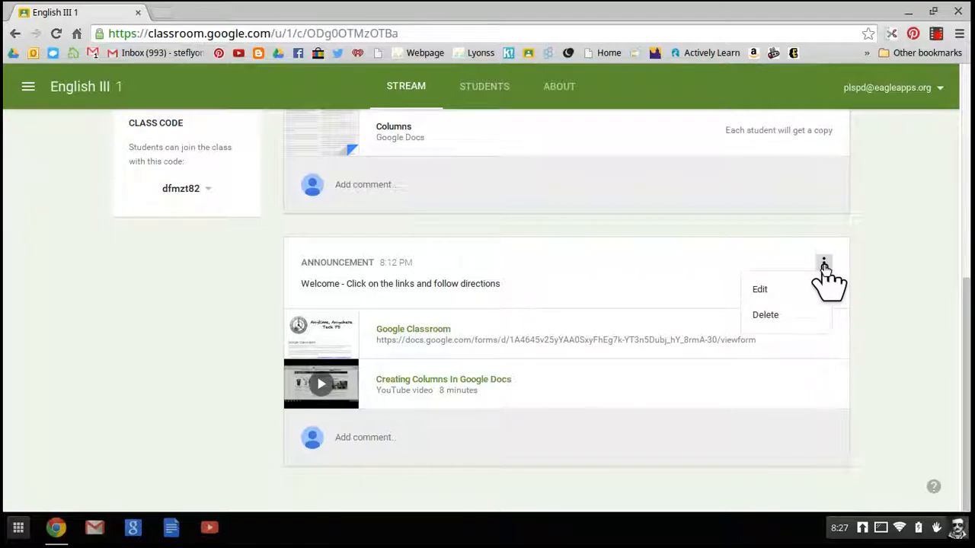
pyautogui.click(785, 316)
pyautogui.click(545, 320)
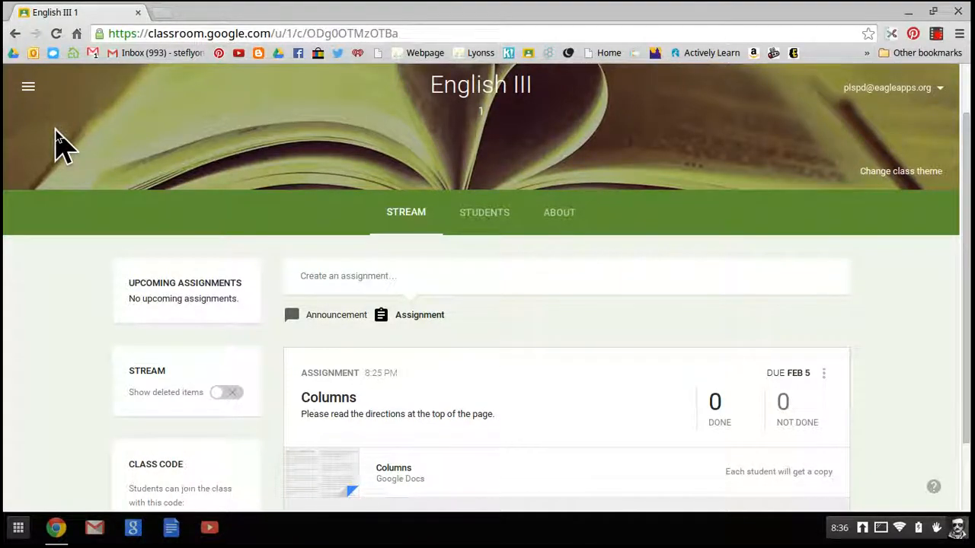
# Open the class "Be a classroom rock star" and examine the done and not done counts of its Welcome and Google Sheets (.5) assignment.
pyautogui.click(28, 90)
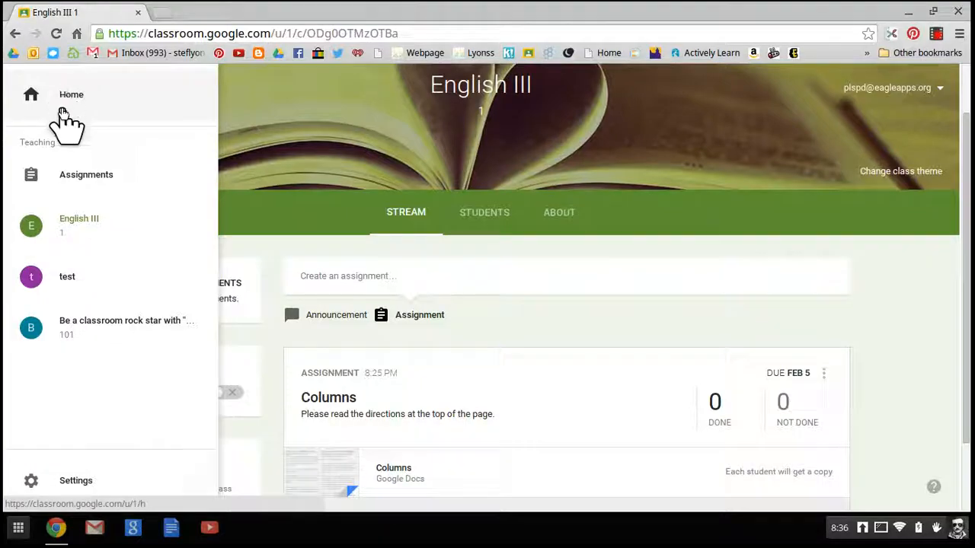
pyautogui.click(100, 319)
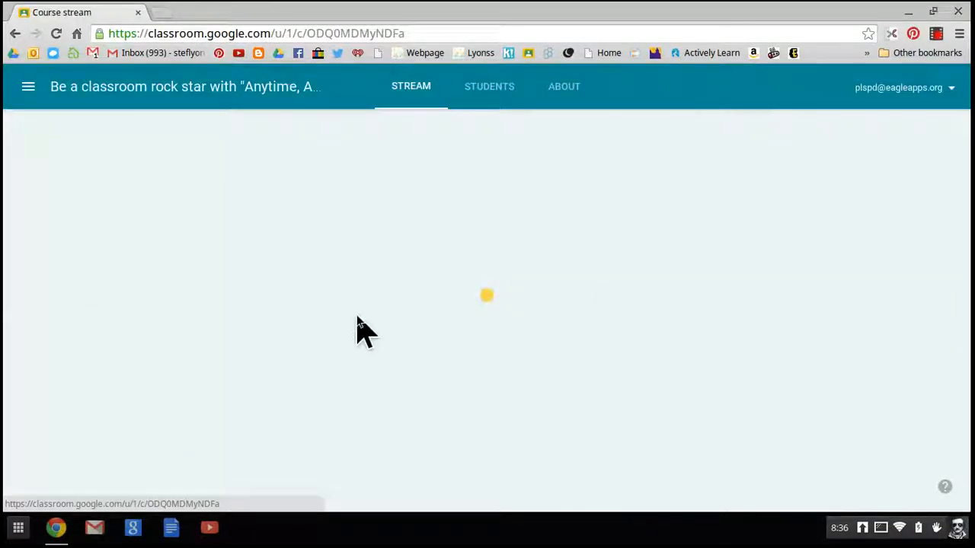
pyautogui.scroll(-3, 686, 283)
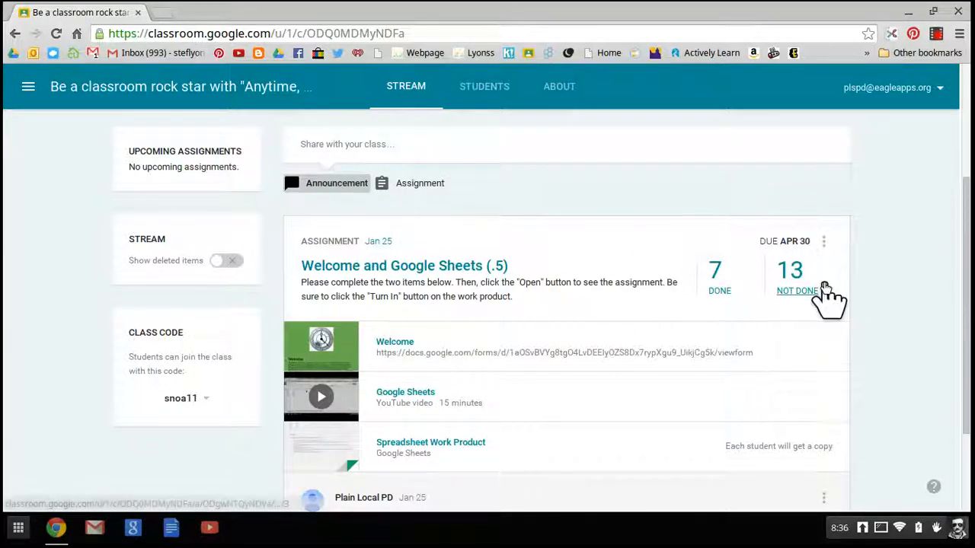
pyautogui.scroll(-1, 827, 300)
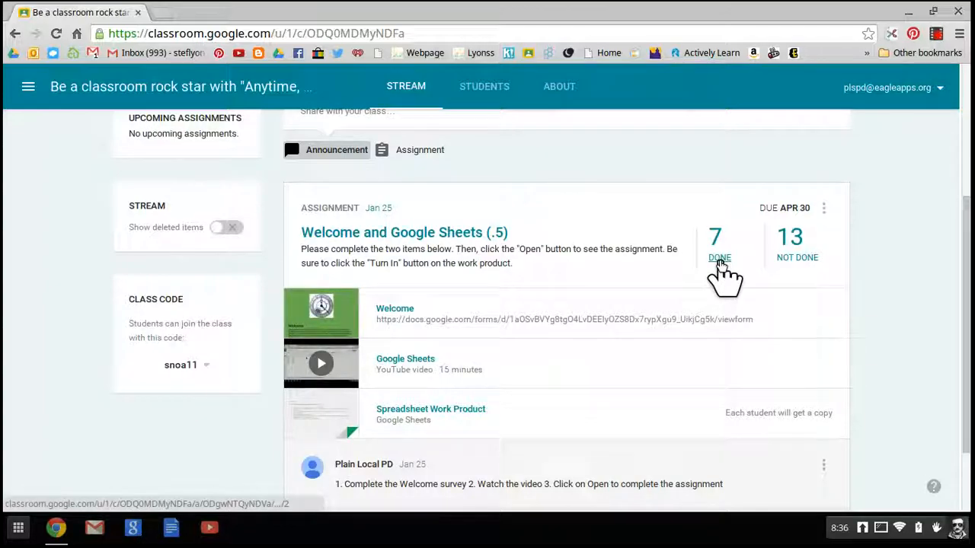
pyautogui.scroll(2, 720, 267)
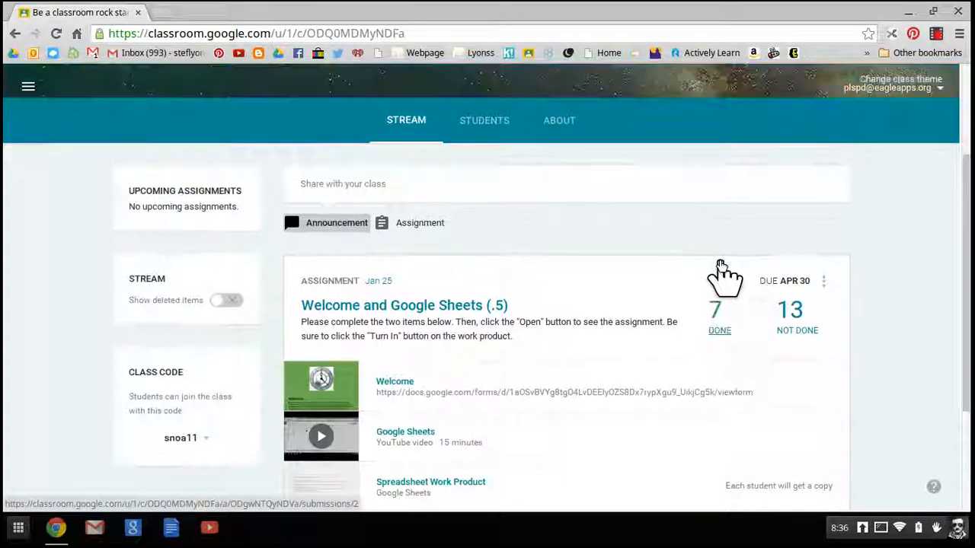
pyautogui.scroll(1, 720, 266)
pyautogui.scroll(-2, 721, 276)
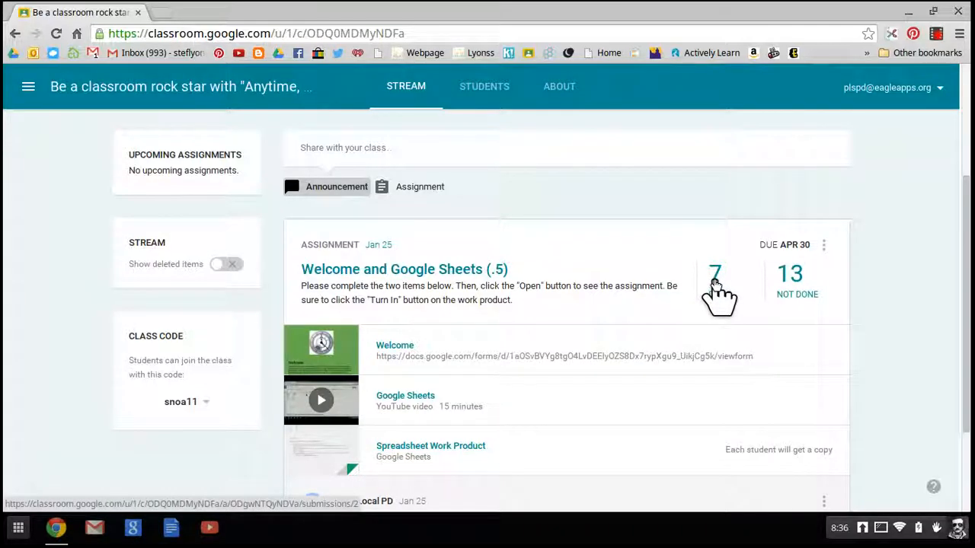
# Open the done submissions for the Welcome and Google Sheets (.5) assignment and review the student list.
pyautogui.click(714, 283)
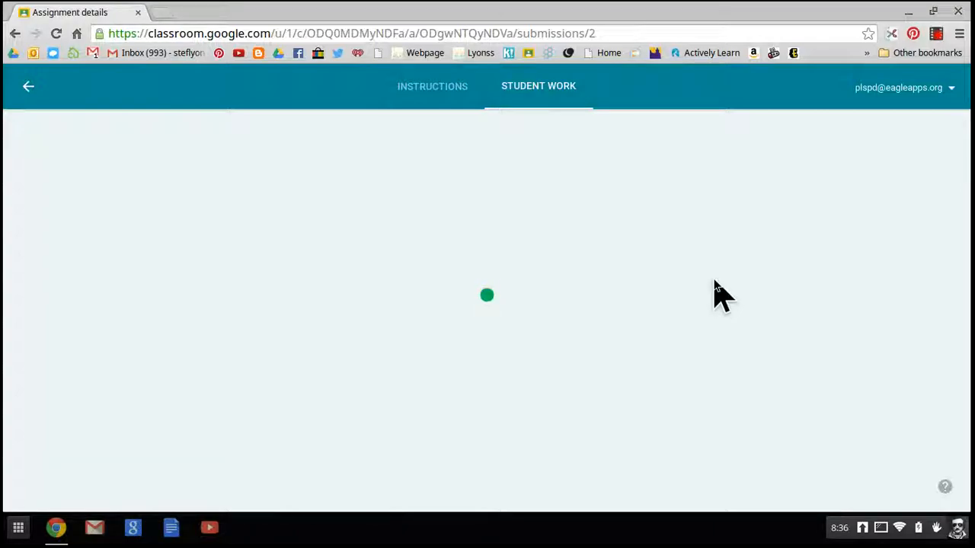
pyautogui.scroll(-2, 681, 160)
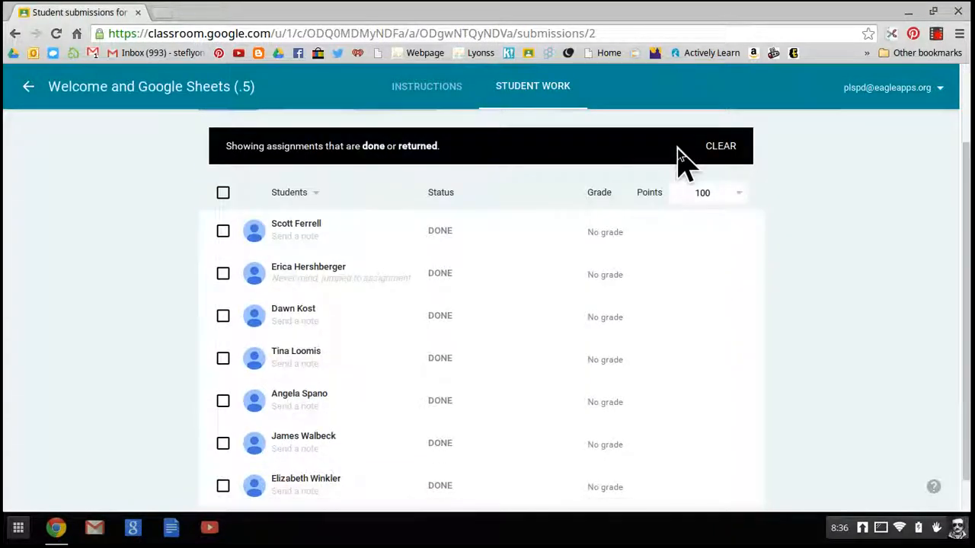
pyautogui.scroll(2, 714, 387)
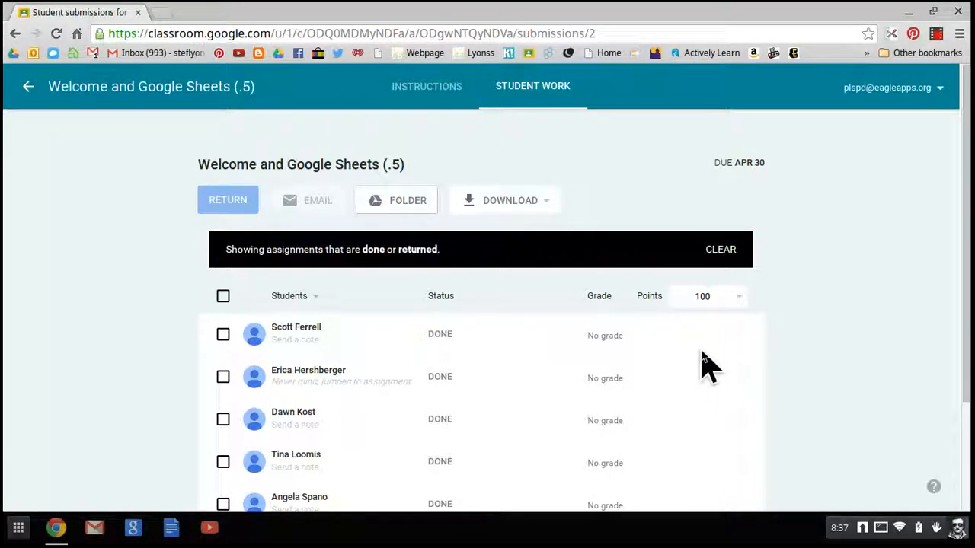
# Examine the status and grade of each student in the done list for Welcome and Google Sheets (.5).
pyautogui.scroll(-3, 704, 366)
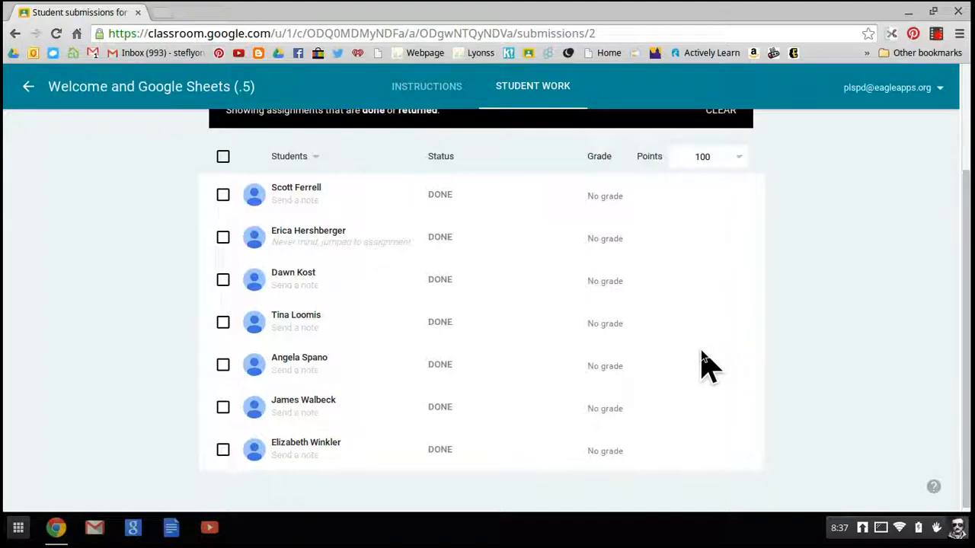
pyautogui.scroll(3, 704, 365)
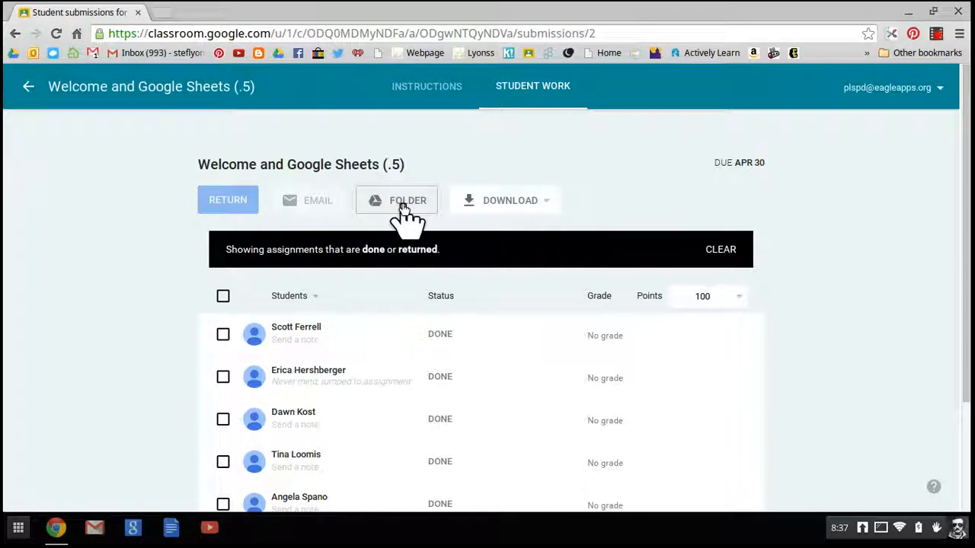
pyautogui.scroll(-2, 431, 338)
pyautogui.scroll(2, 431, 338)
pyautogui.scroll(-1, 432, 335)
pyautogui.scroll(-2, 433, 335)
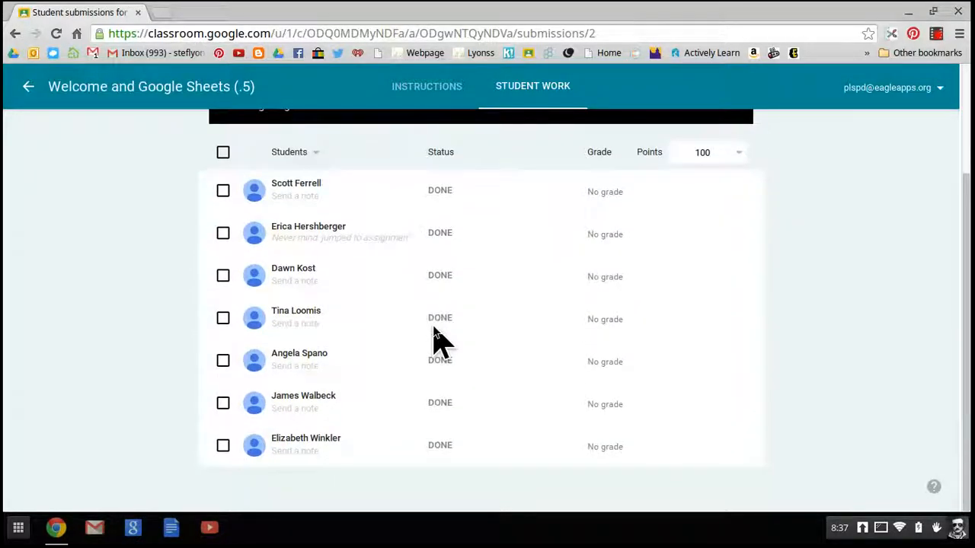
pyautogui.scroll(1, 433, 335)
pyautogui.scroll(-1, 438, 343)
pyautogui.scroll(2, 434, 330)
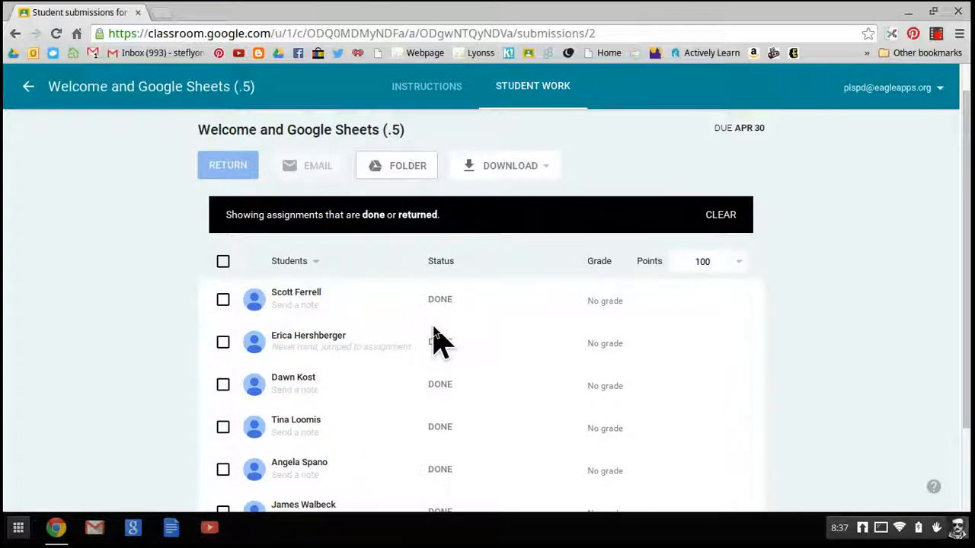
pyautogui.scroll(-1, 438, 339)
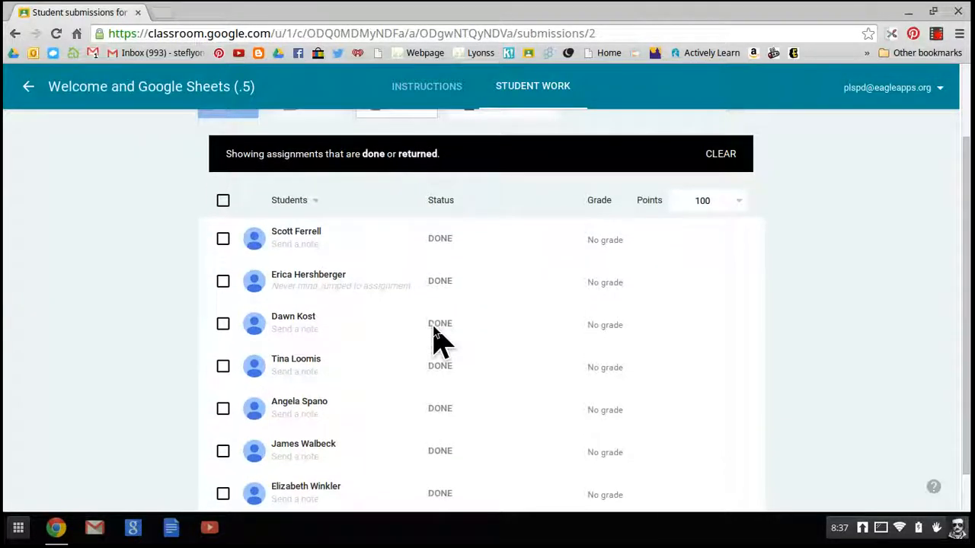
pyautogui.scroll(-1, 438, 338)
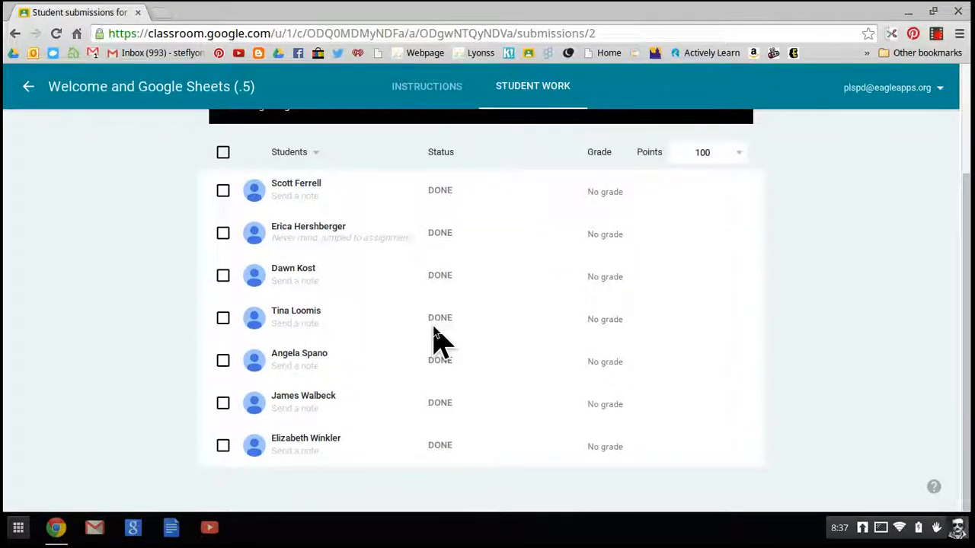
pyautogui.scroll(2, 438, 339)
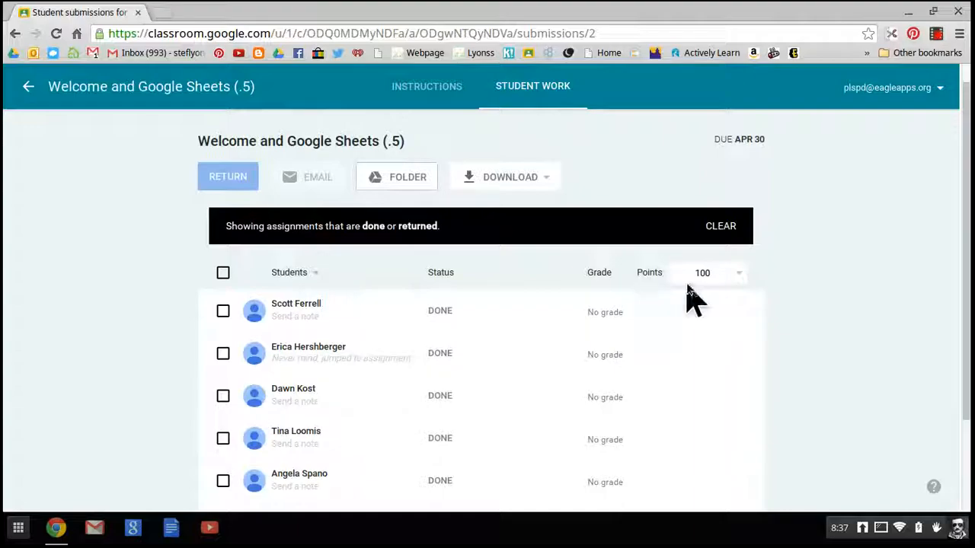
# Set the assignment's total point value to 15 and confirm the update.
pyautogui.scroll(-1, 696, 300)
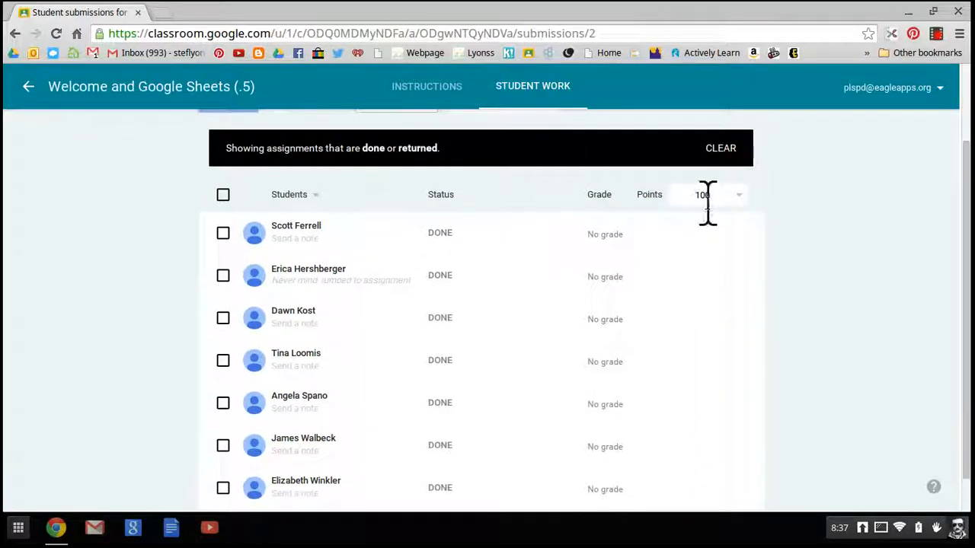
pyautogui.click(732, 199)
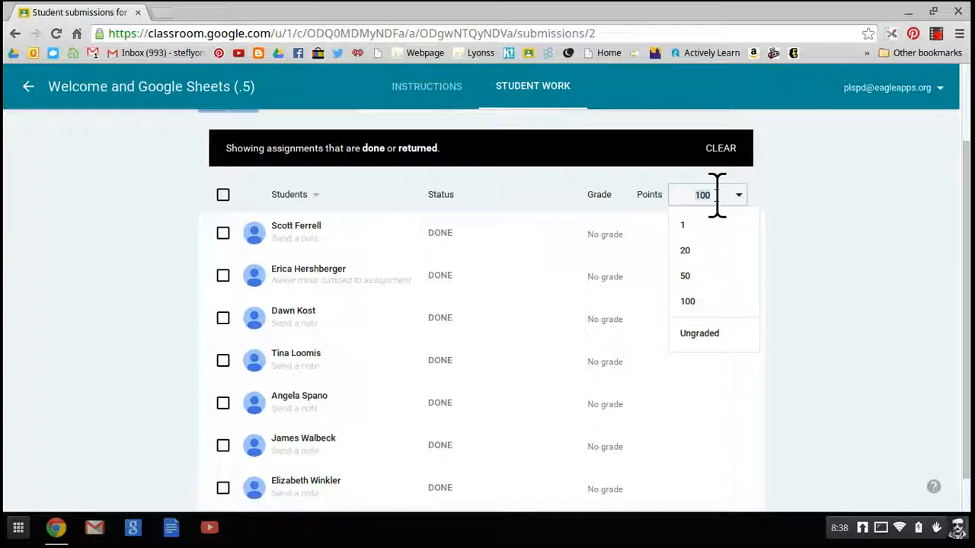
pyautogui.write('13')
pyautogui.press('BackSpace')
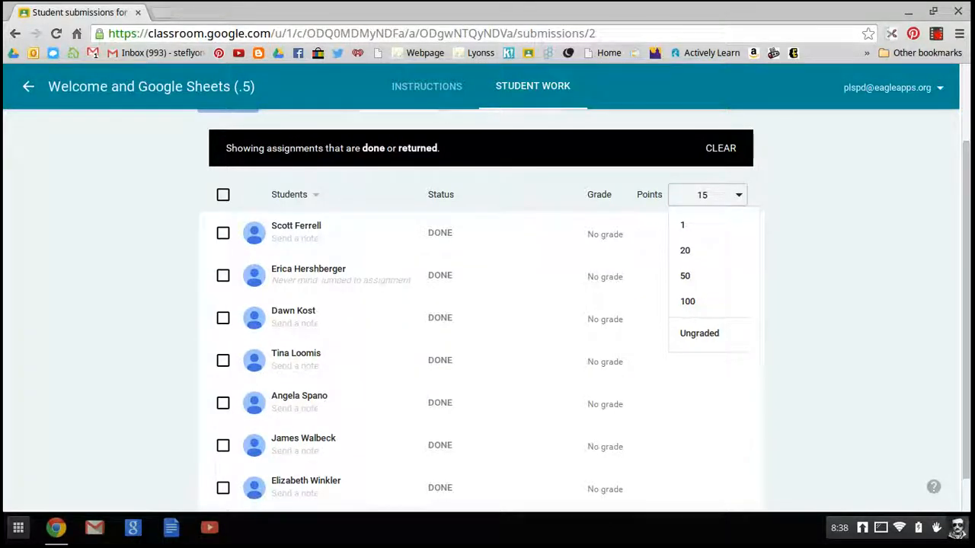
pyautogui.press('Return')
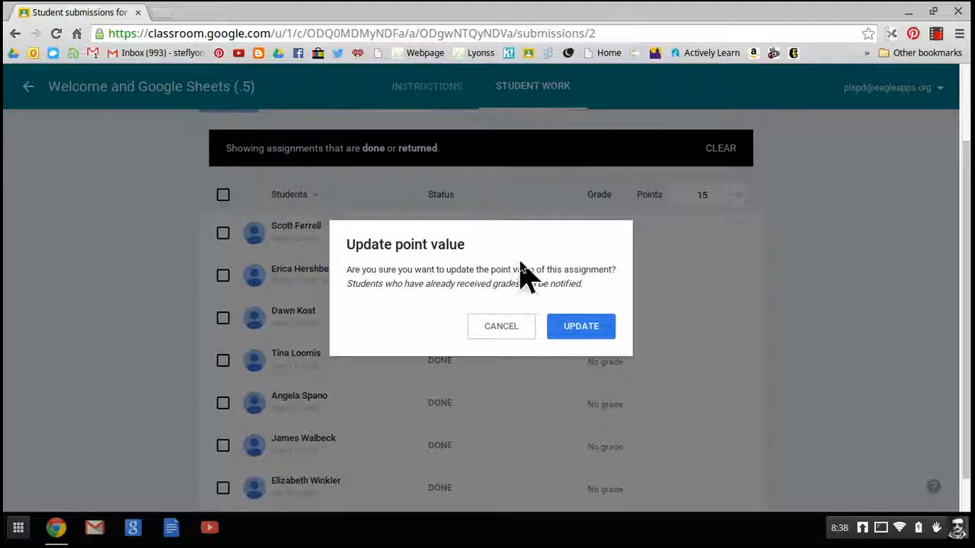
pyautogui.click(597, 326)
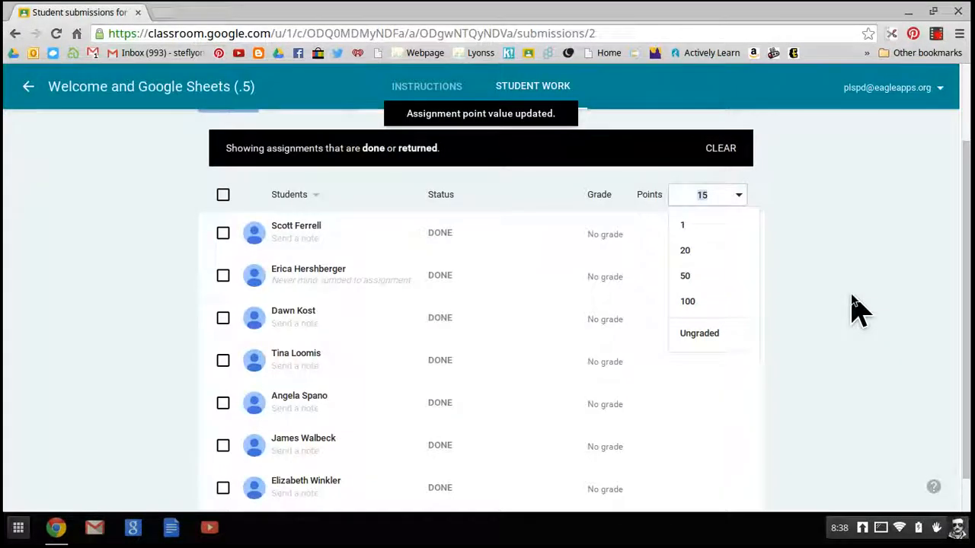
pyautogui.click(811, 222)
# Expand the first student's submission and open the attached Spreadsheet Work Product file.
pyautogui.scroll(-1, 579, 286)
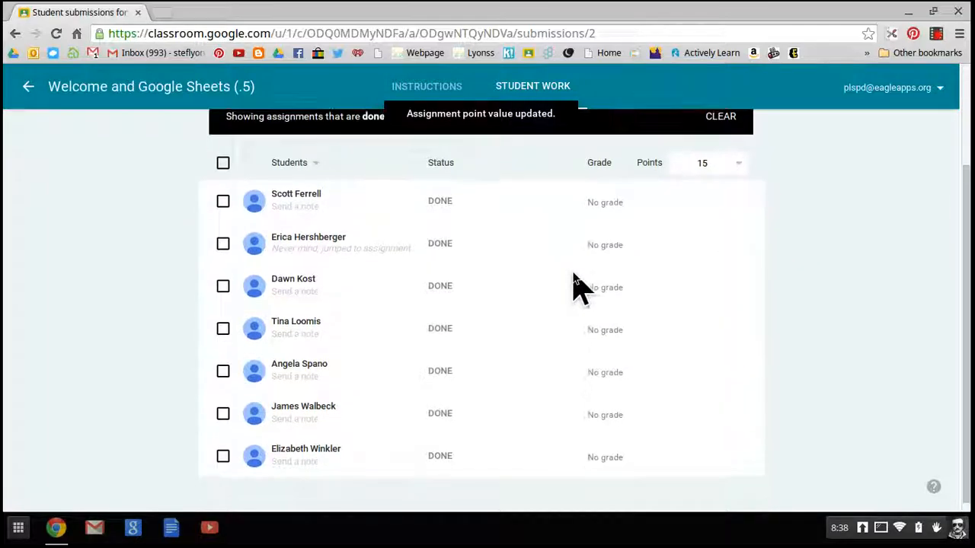
pyautogui.click(305, 189)
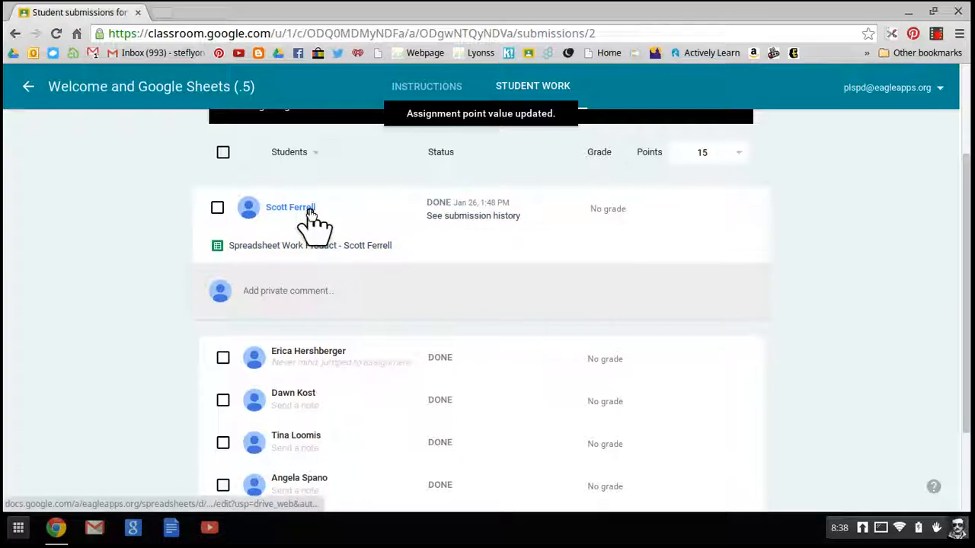
pyautogui.click(333, 247)
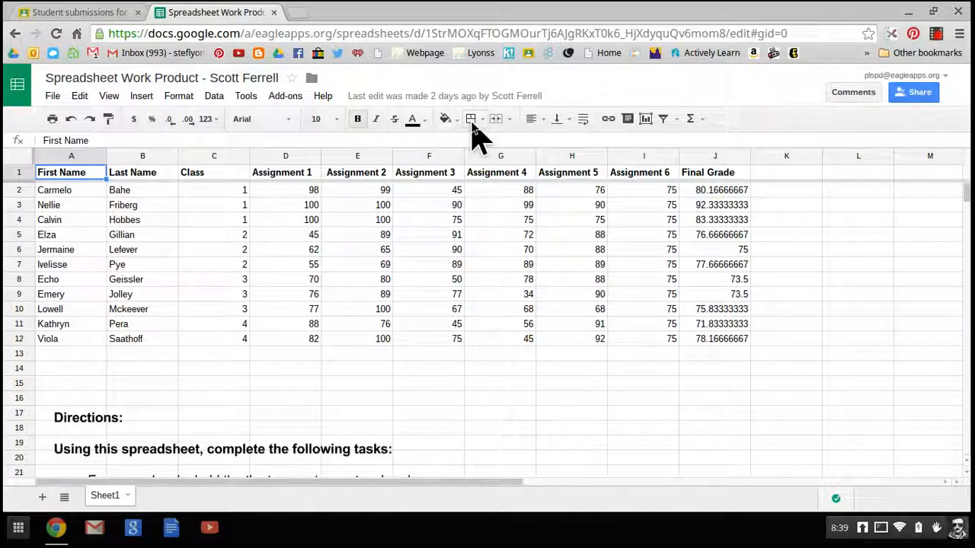
# Add the comment "Nice Job!" to the First Name header cell of the student's spreadsheet.
pyautogui.click(626, 120)
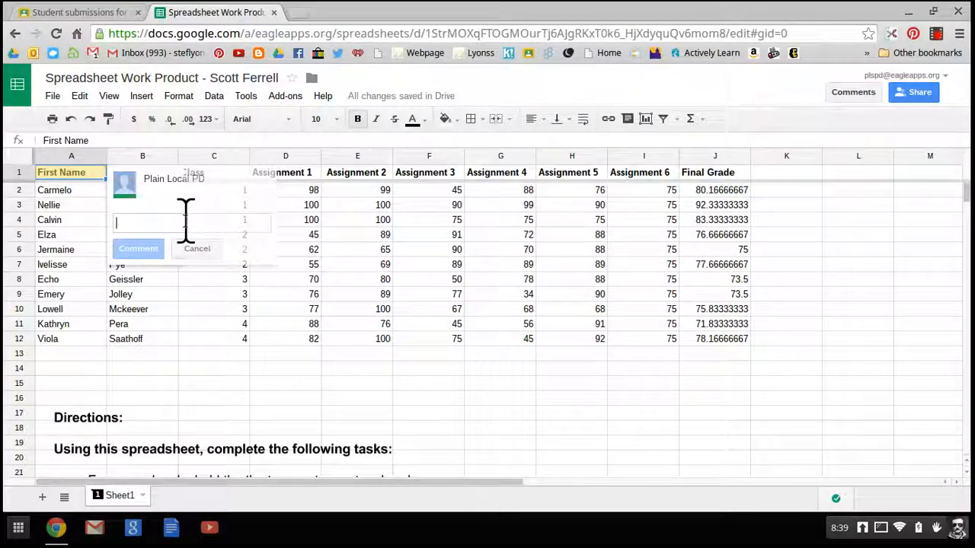
pyautogui.write('Noce')
pyautogui.press('BackSpace')
pyautogui.press('BackSpace')
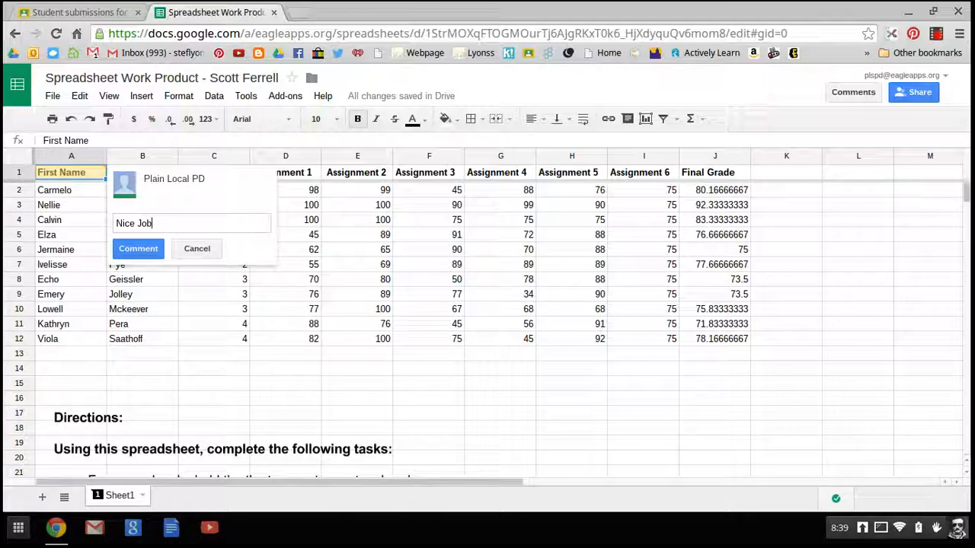
pyautogui.click(149, 251)
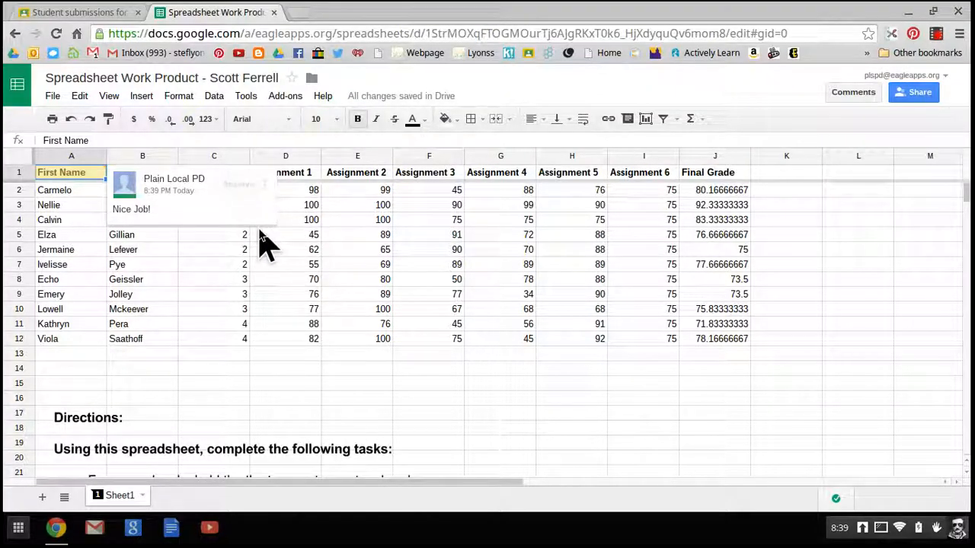
pyautogui.click(264, 187)
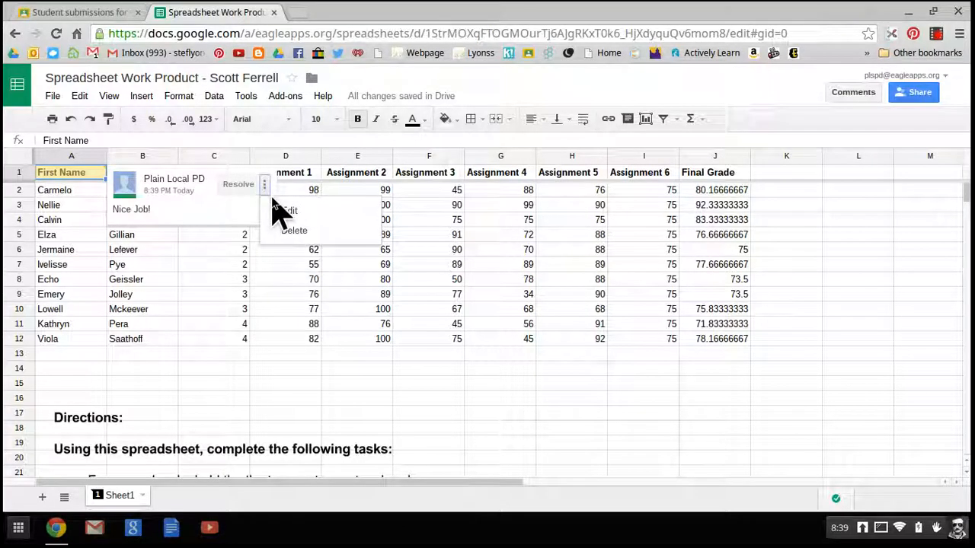
pyautogui.click(290, 212)
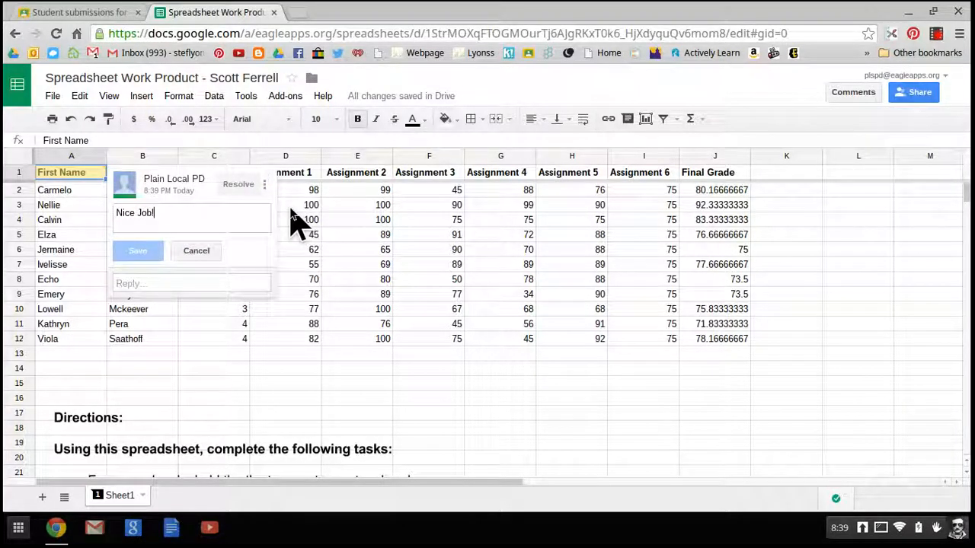
pyautogui.click(195, 252)
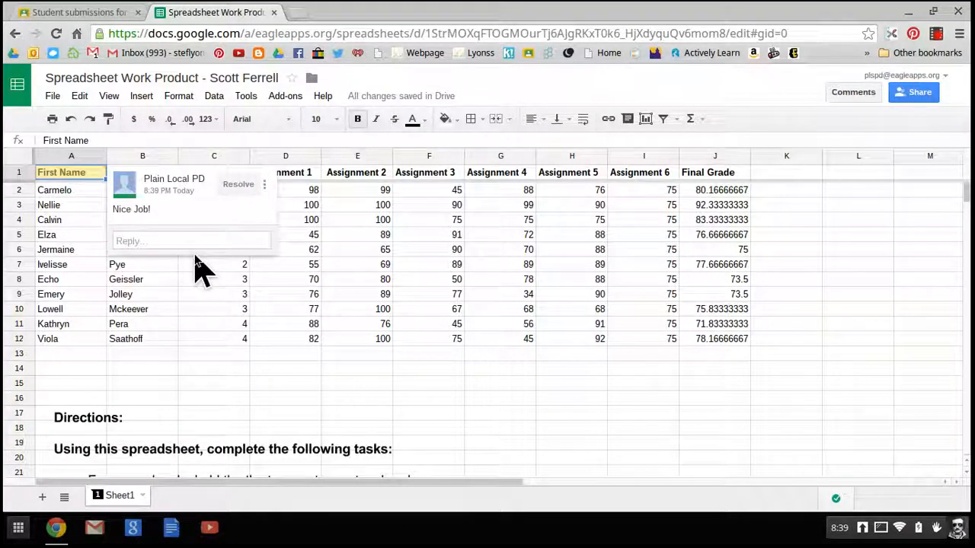
# Delete the "Nice Job!" comment thread from the First Name header cell.
pyautogui.click(264, 185)
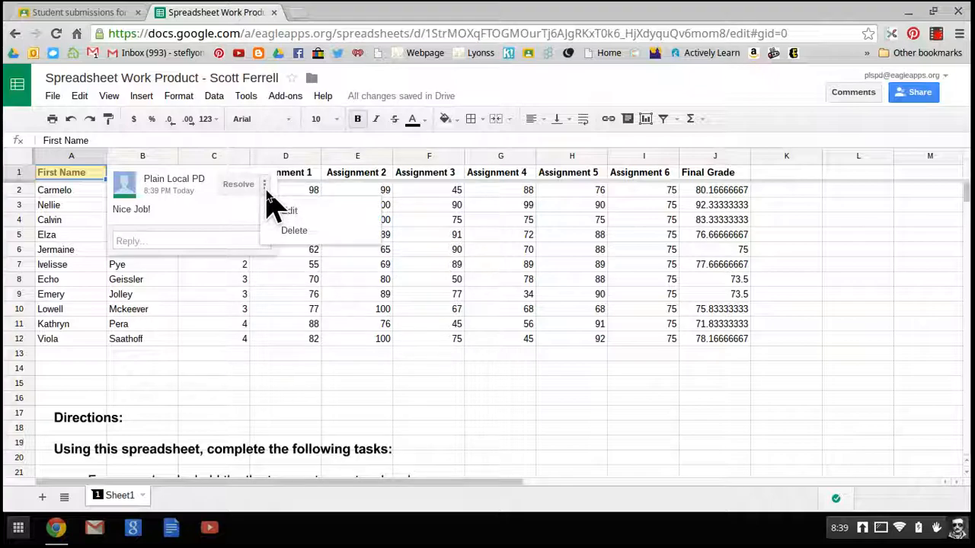
pyautogui.click(320, 238)
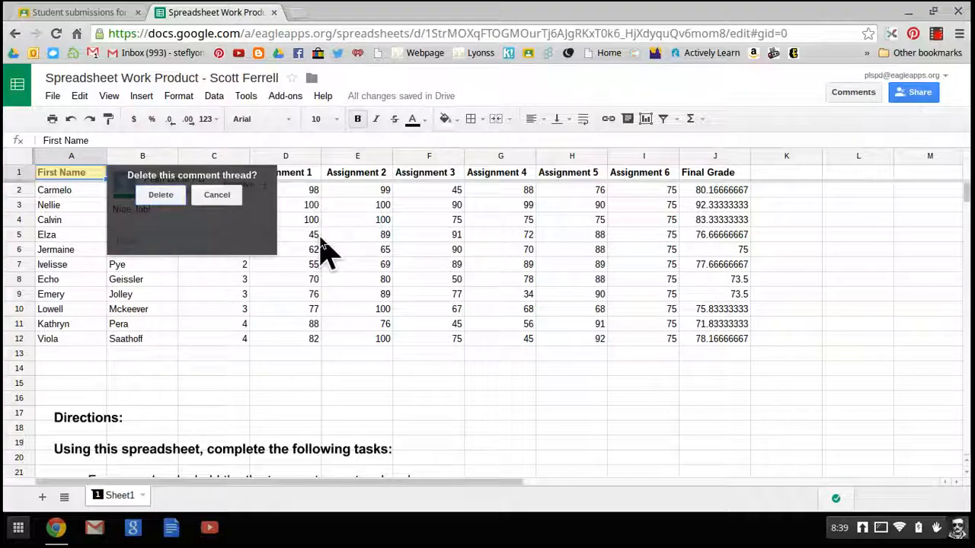
pyautogui.click(160, 195)
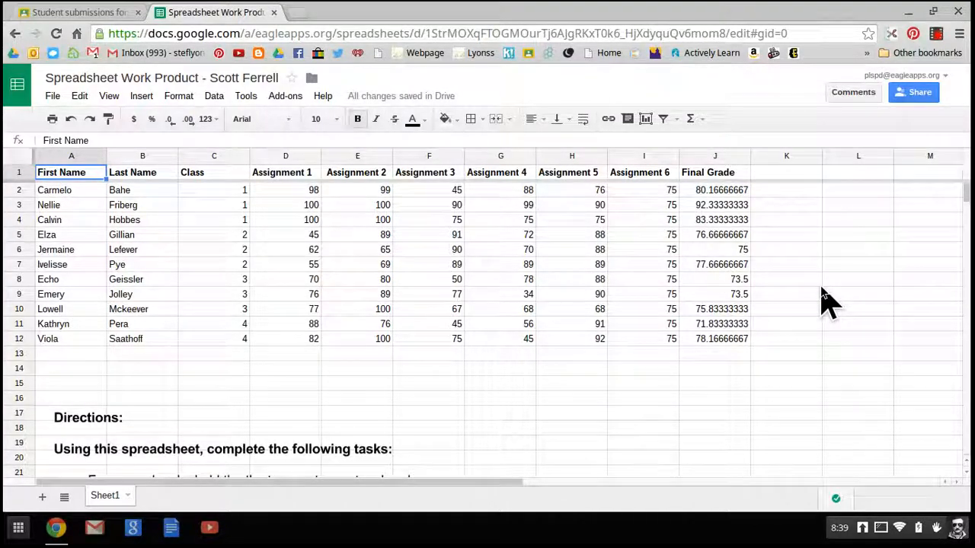
# Look over the student's spreadsheet and return to the Classroom student submissions page.
pyautogui.scroll(-5, 827, 300)
pyautogui.scroll(5, 826, 300)
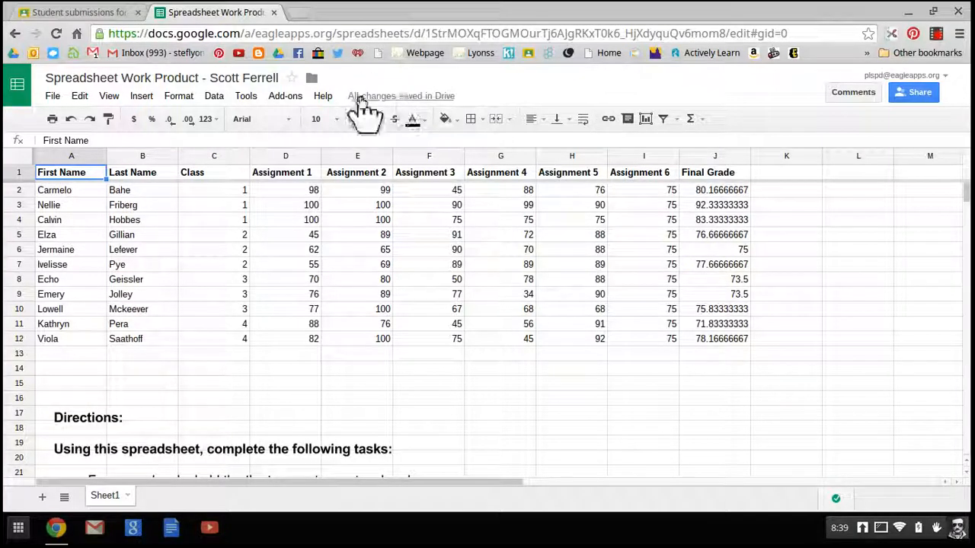
pyautogui.click(102, 14)
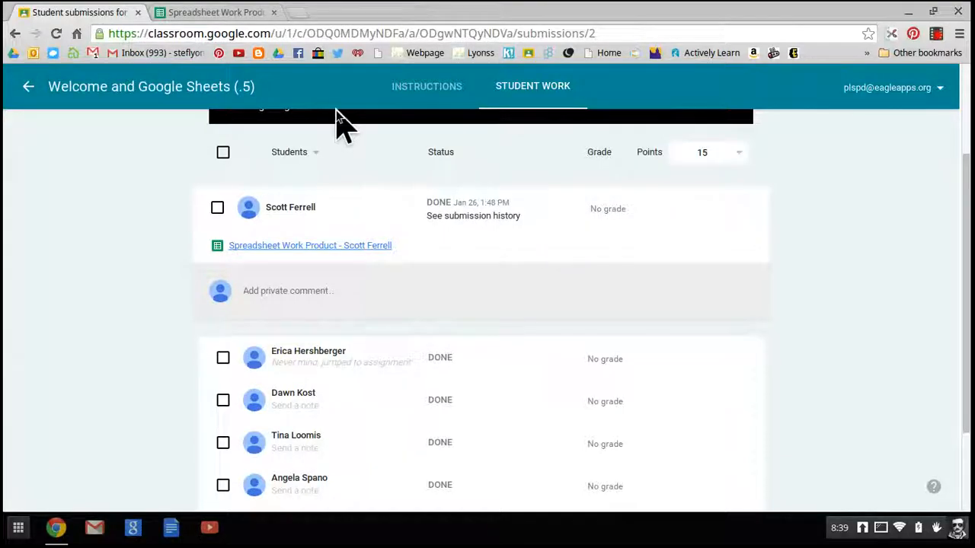
pyautogui.click(217, 14)
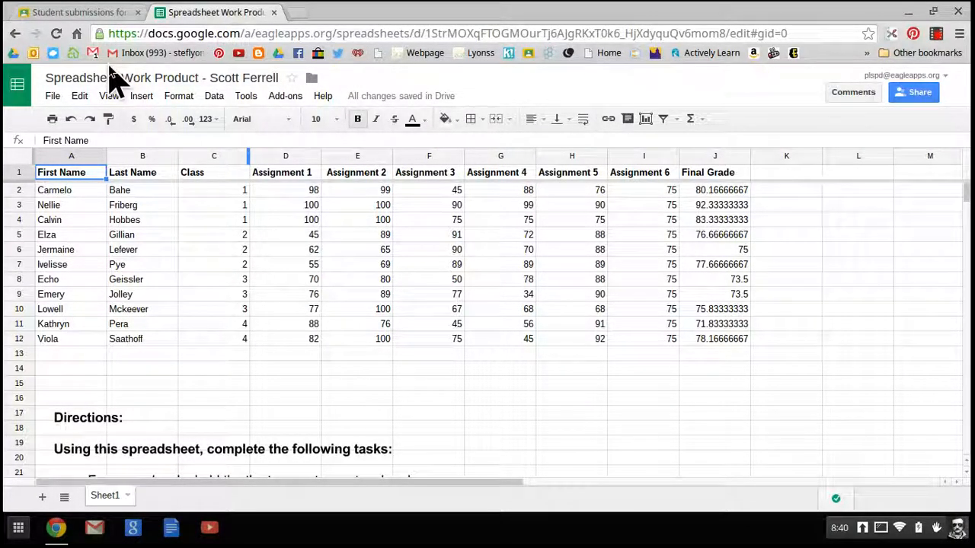
pyautogui.click(102, 13)
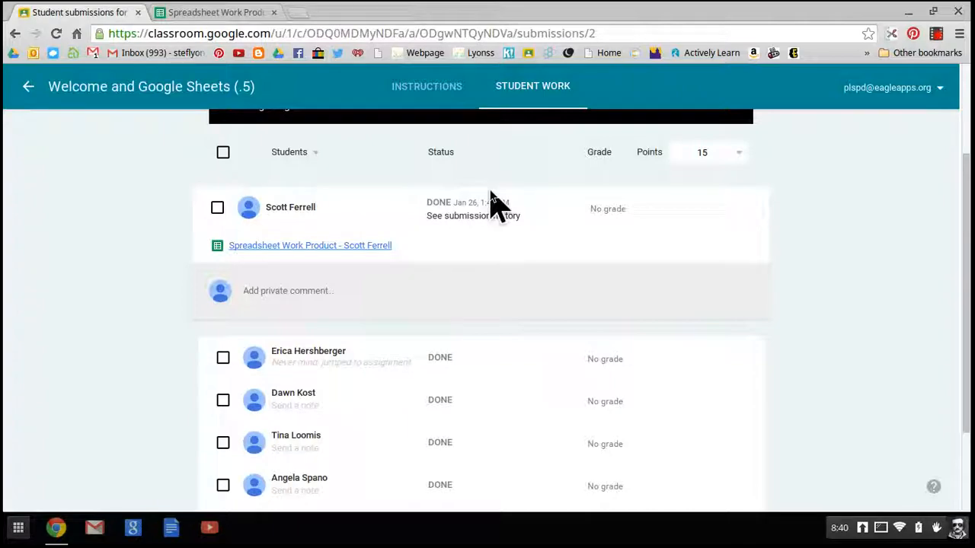
# Enter a grade of 15 for the first student's Welcome and Google Sheets (.5) submission.
pyautogui.click(622, 210)
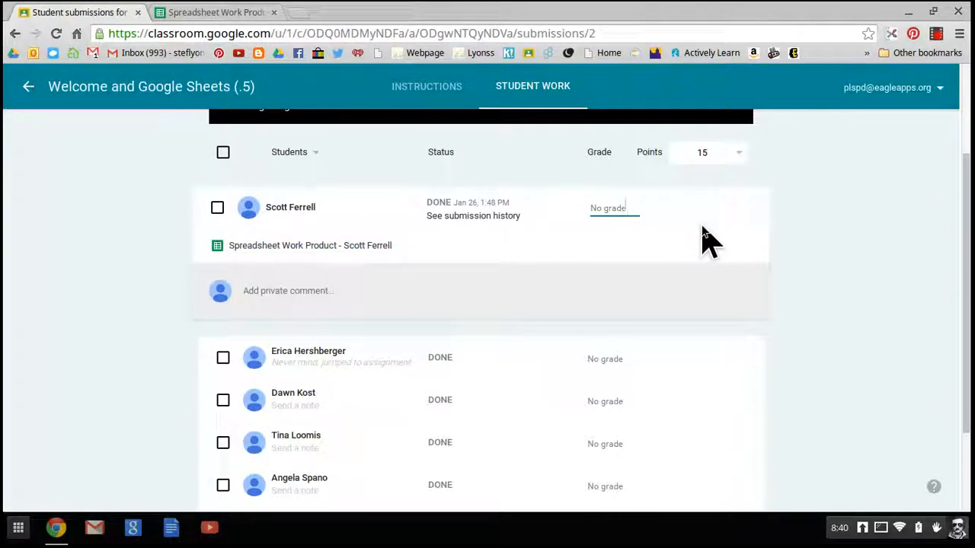
pyautogui.write('15')
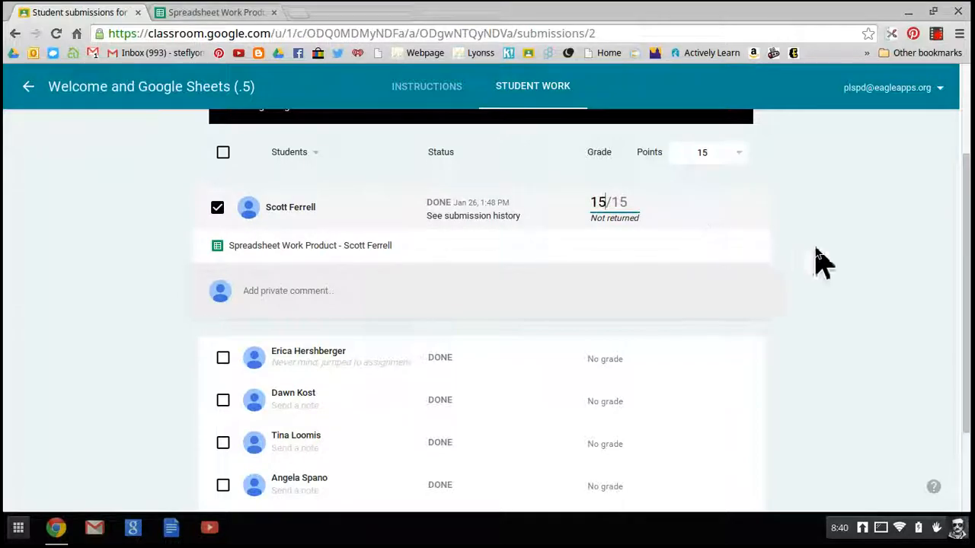
pyautogui.click(842, 272)
pyautogui.scroll(3, 842, 261)
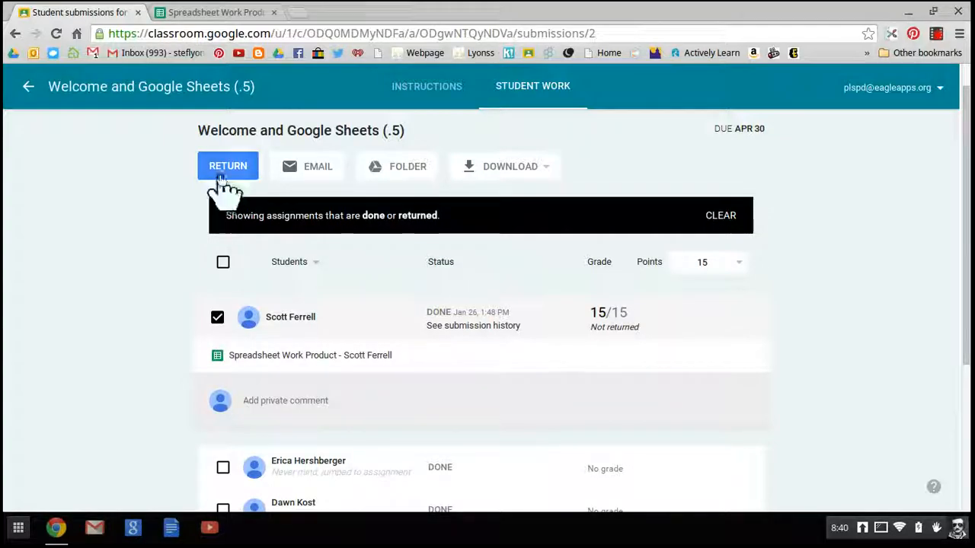
pyautogui.scroll(-3, 337, 329)
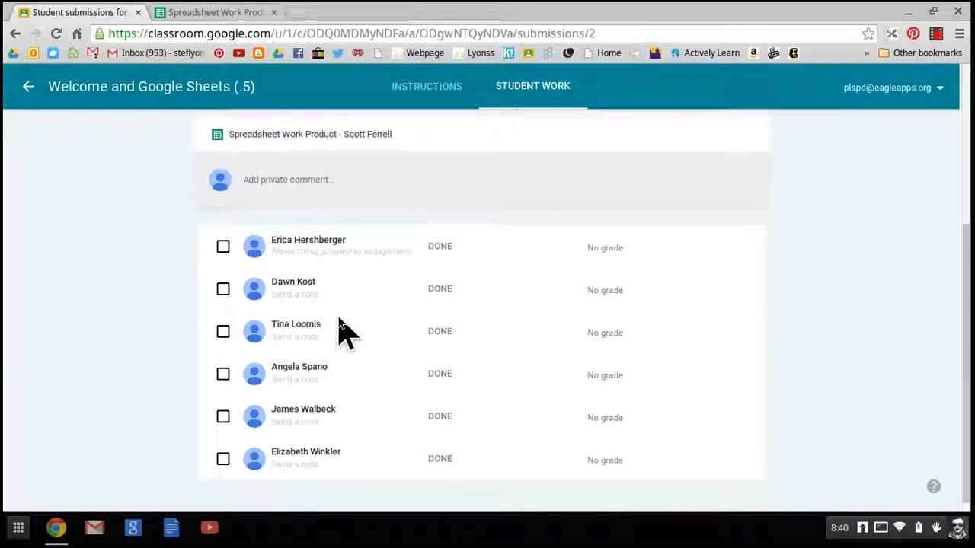
pyautogui.scroll(3, 338, 329)
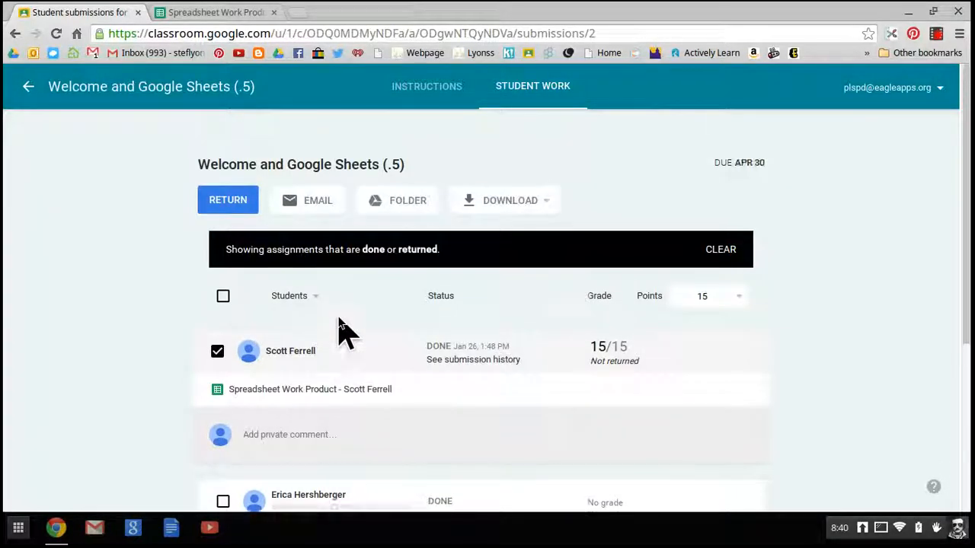
pyautogui.scroll(-3, 328, 351)
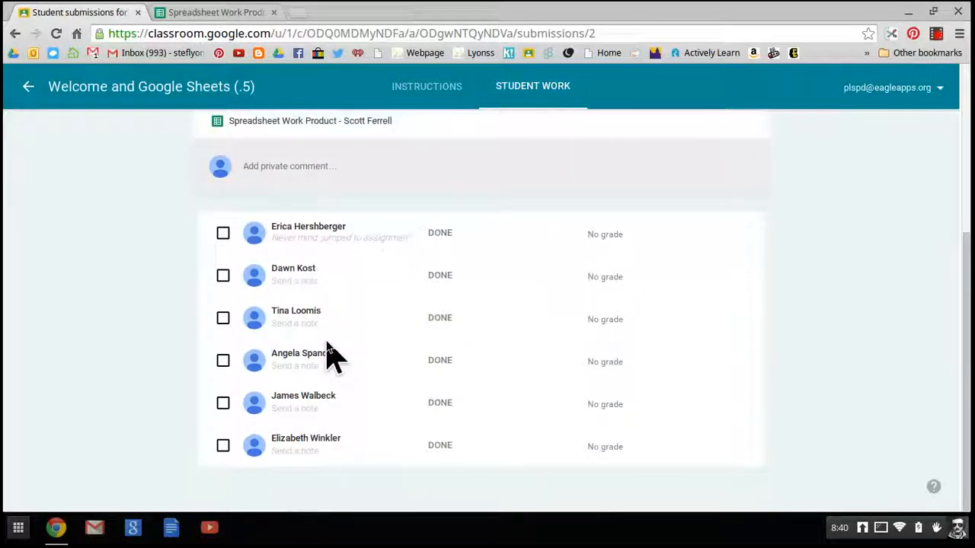
pyautogui.scroll(3, 327, 354)
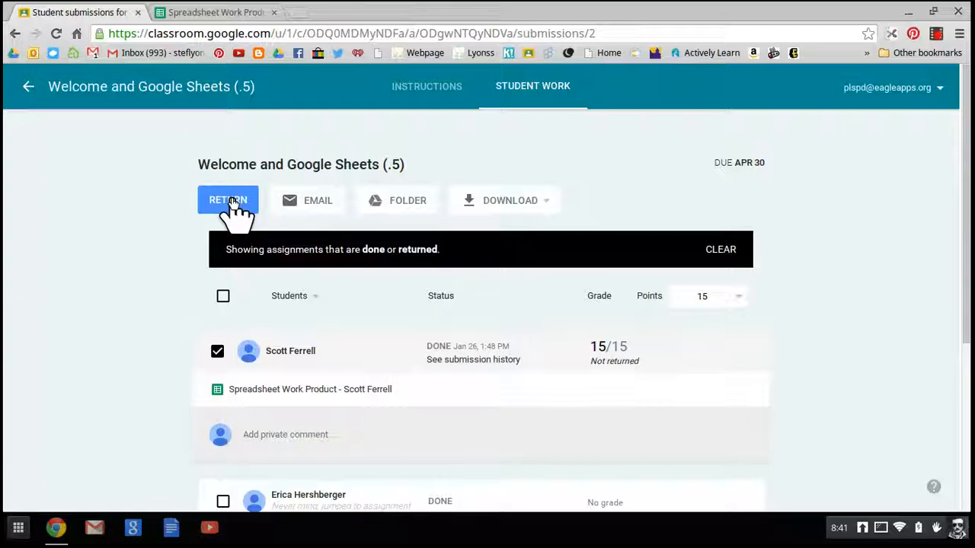
# Deselect the first student and clear the grade from that student's Welcome and Google Sheets (.5) submission.
pyautogui.click(217, 352)
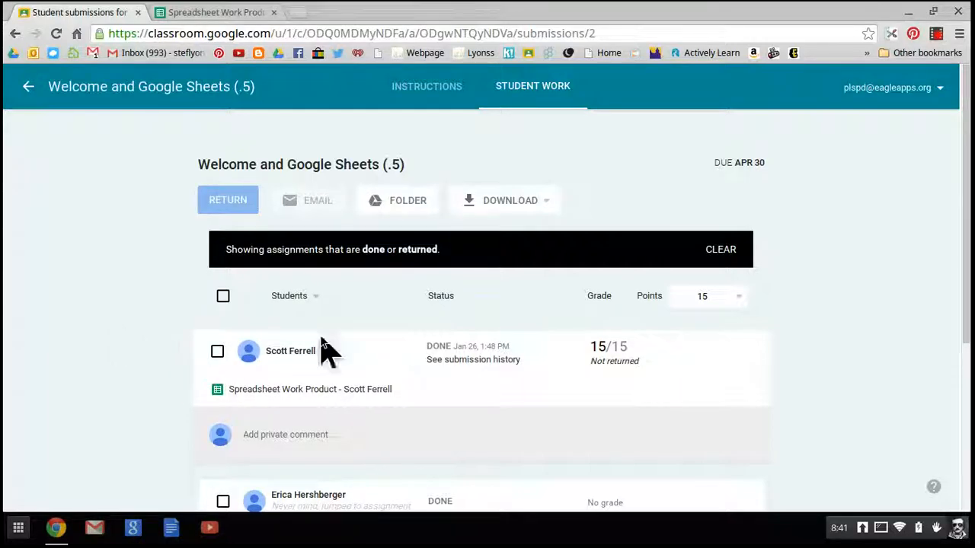
pyautogui.click(608, 344)
pyautogui.press('BackSpace')
pyautogui.press('BackSpace')
pyautogui.click(86, 335)
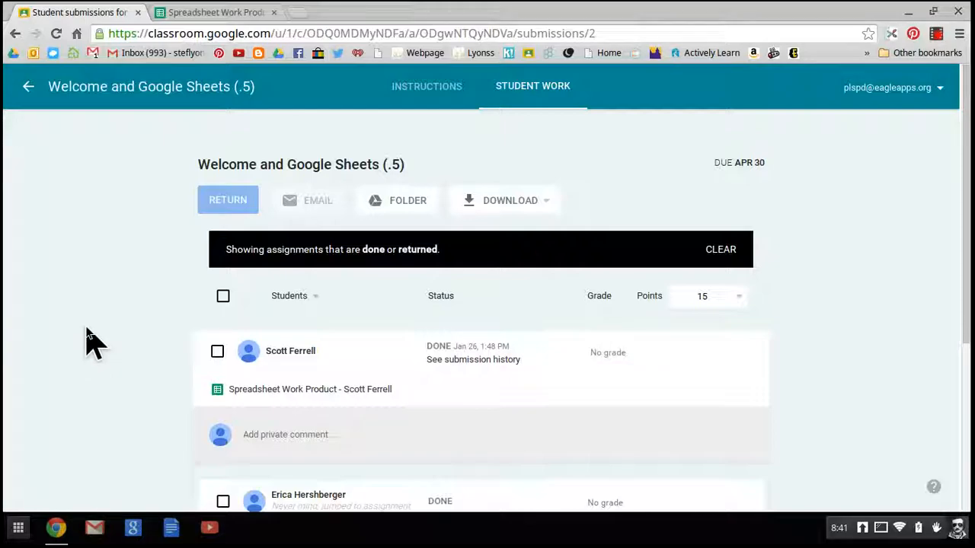
# Post the private comment "Please revise and return!" on the first student's submission.
pyautogui.scroll(-3, 87, 337)
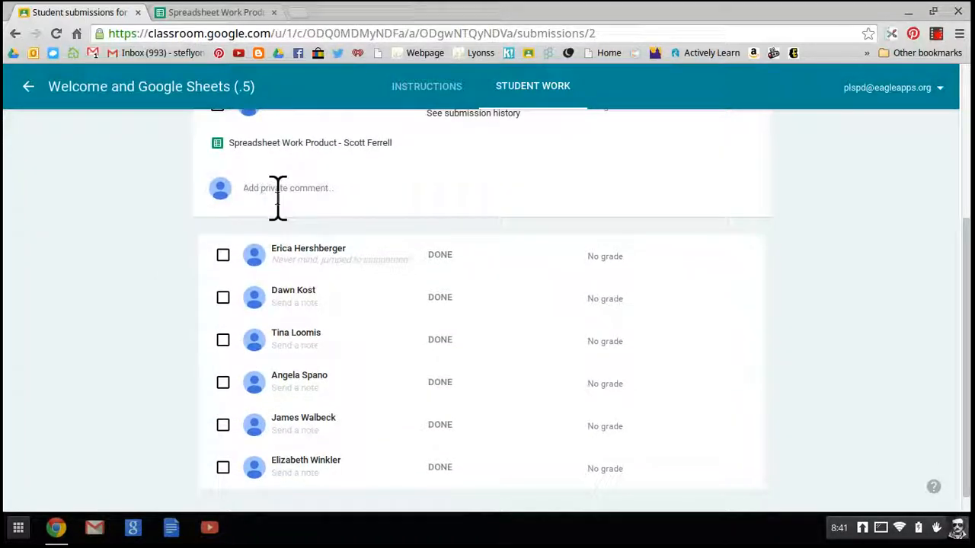
pyautogui.click(277, 196)
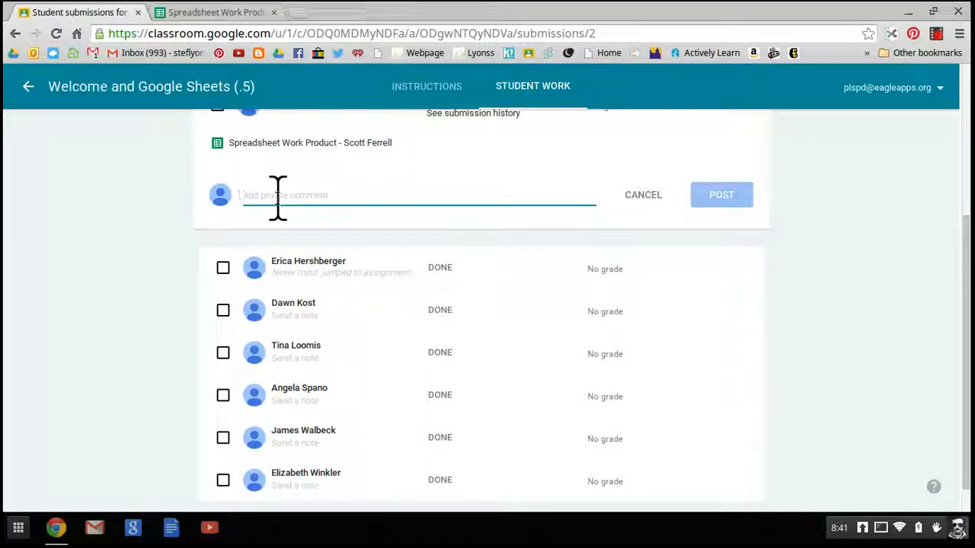
pyautogui.write('Please revise and return!')
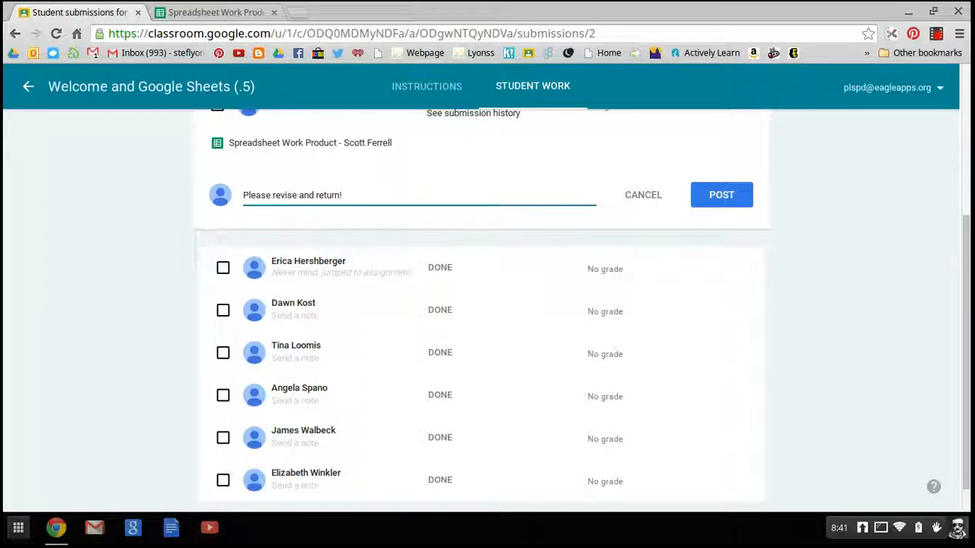
pyautogui.click(724, 202)
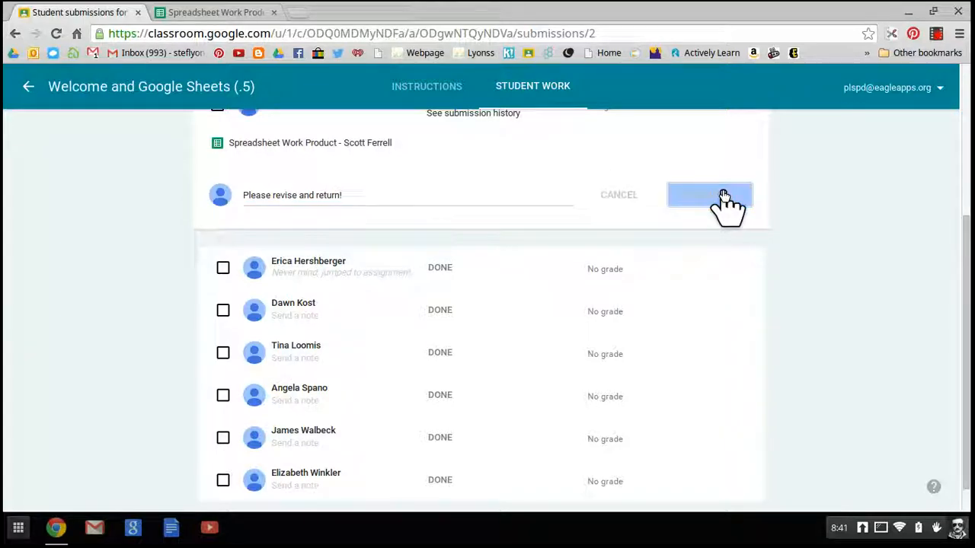
# Delete the private comment "Please revise and return!" from the first student's submission.
pyautogui.scroll(1, 515, 257)
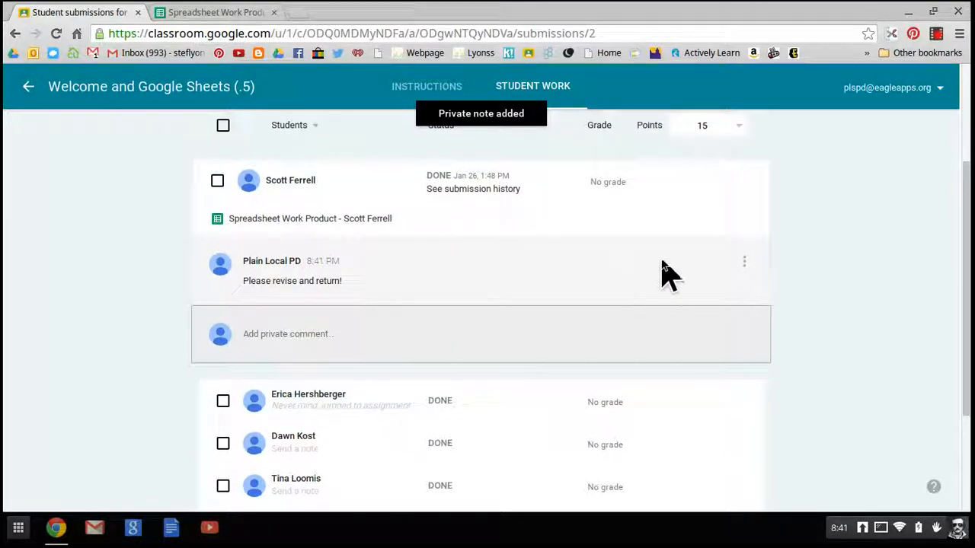
pyautogui.click(745, 263)
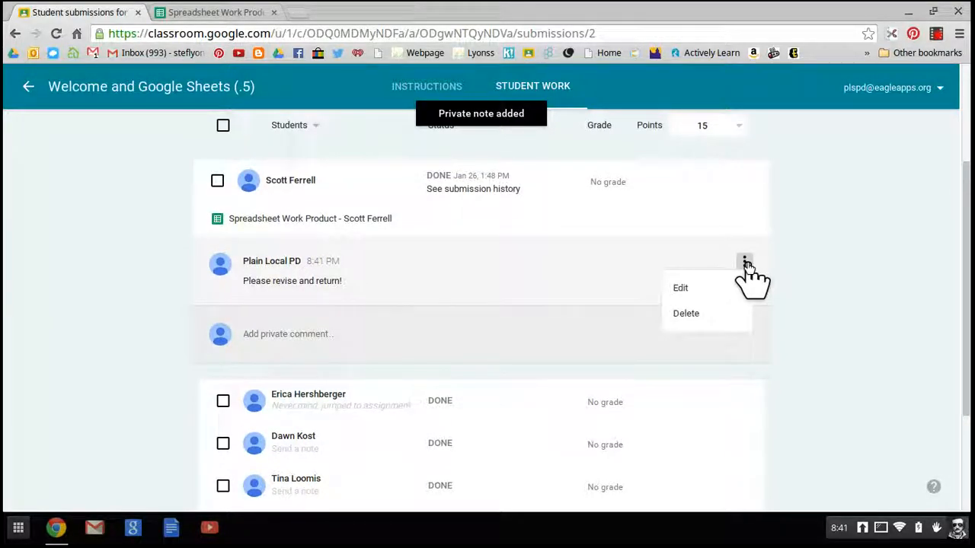
pyautogui.click(693, 314)
pyautogui.click(560, 320)
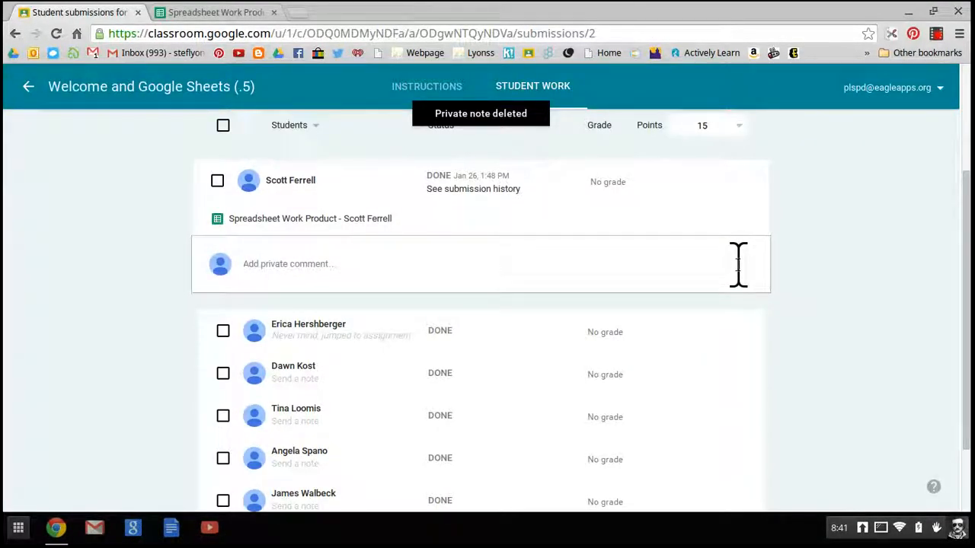
pyautogui.scroll(3, 739, 265)
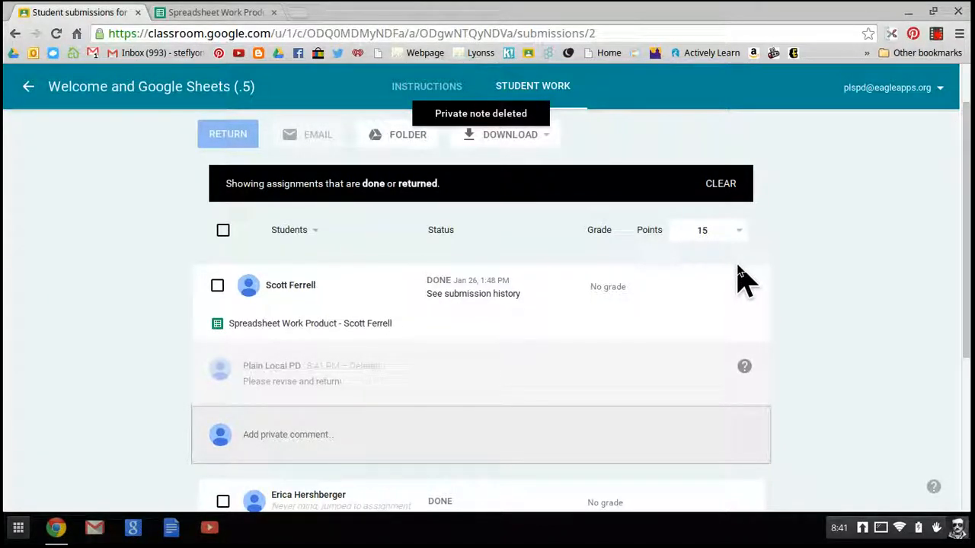
# Open the Google Drive folder holding the student files for the Welcome and Google Sheets (.5) assignment.
pyautogui.scroll(1, 738, 267)
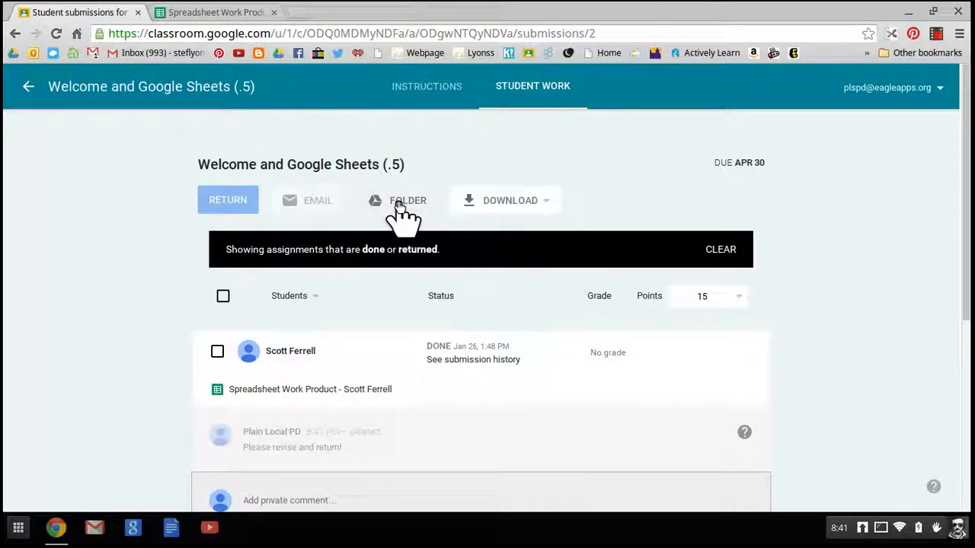
pyautogui.scroll(-4, 550, 263)
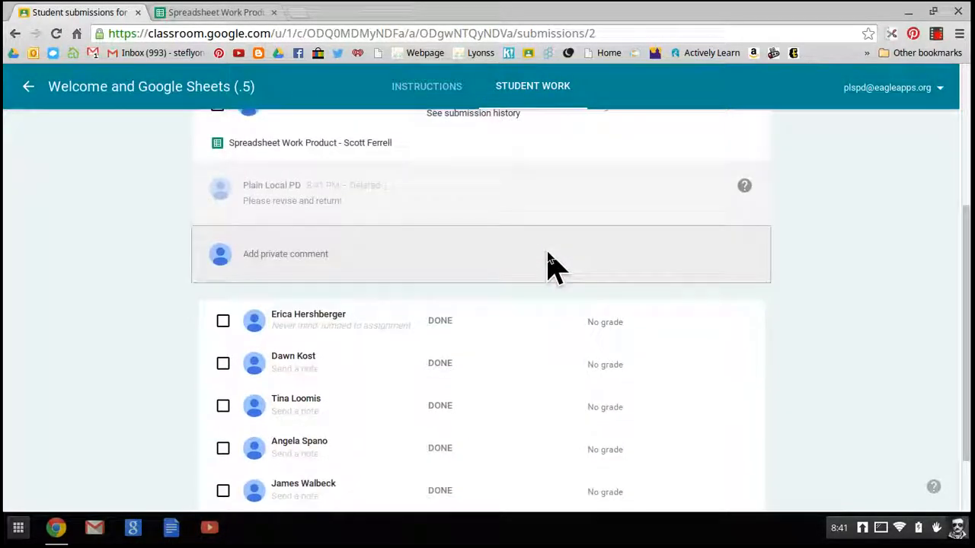
pyautogui.scroll(-1, 550, 263)
pyautogui.scroll(5, 548, 264)
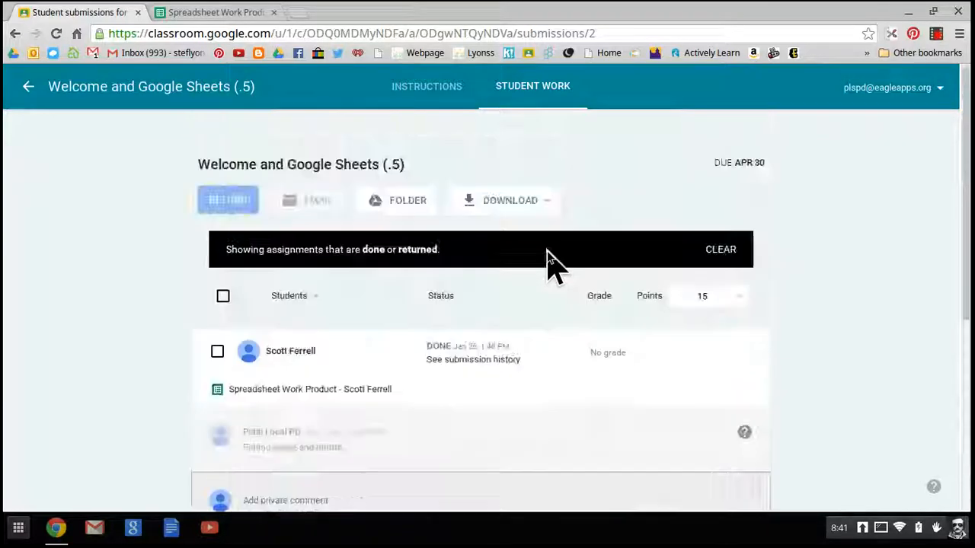
pyautogui.click(411, 204)
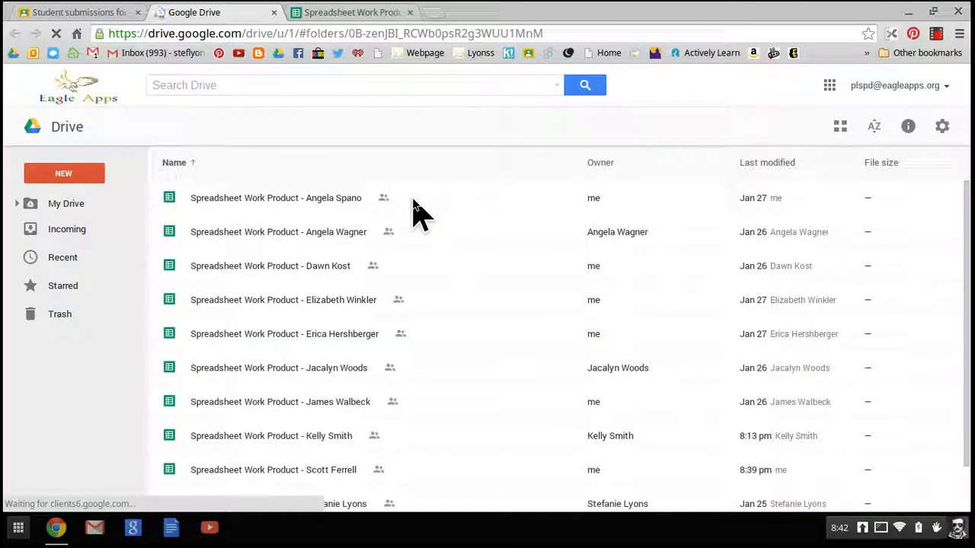
# Look through the student spreadsheets in the Welcome and Google Sheets folder, checking their owners and last-modified dates.
pyautogui.scroll(-2, 466, 245)
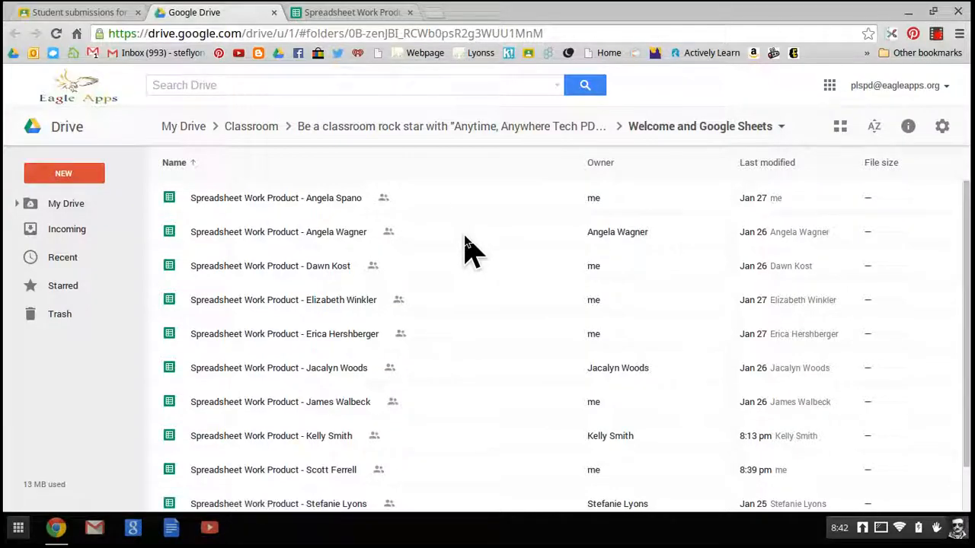
pyautogui.scroll(2, 466, 245)
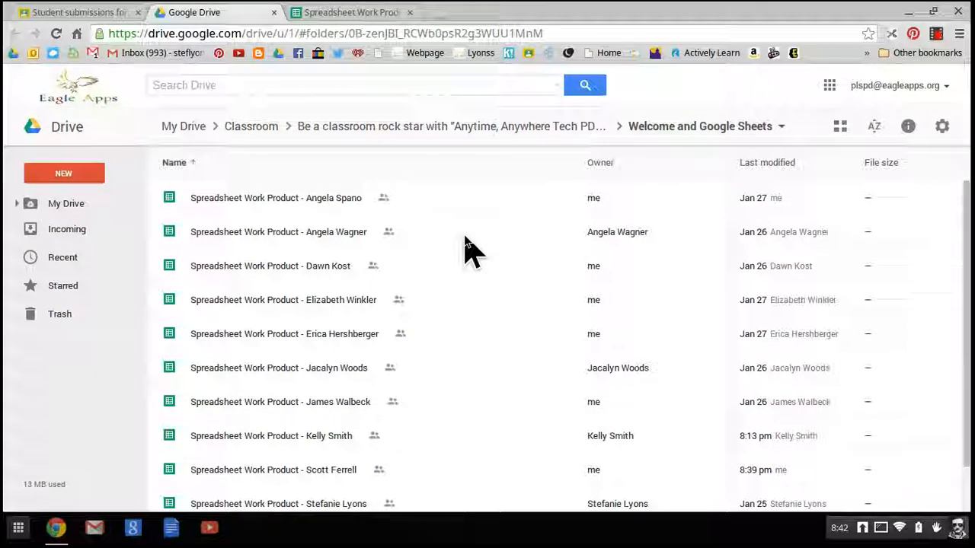
pyautogui.scroll(-2, 466, 246)
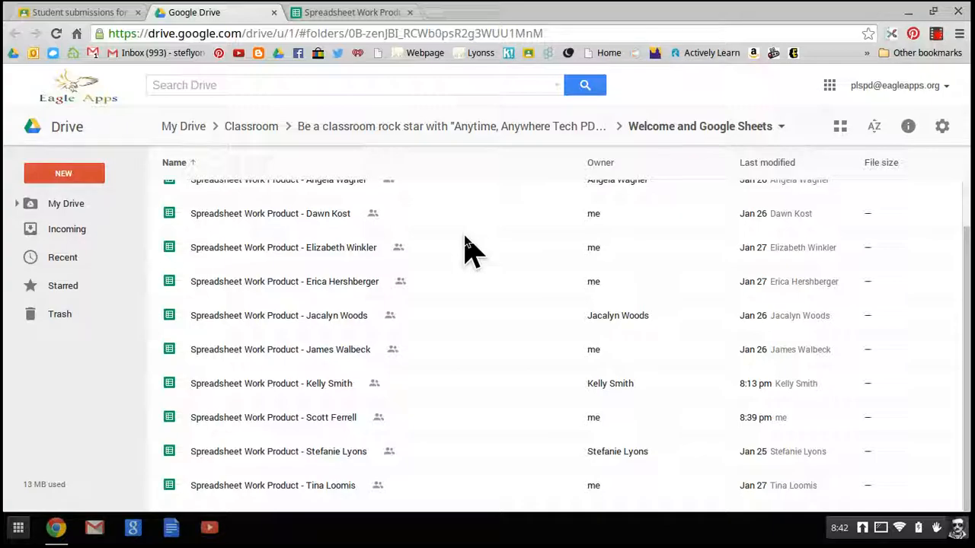
pyautogui.scroll(2, 466, 245)
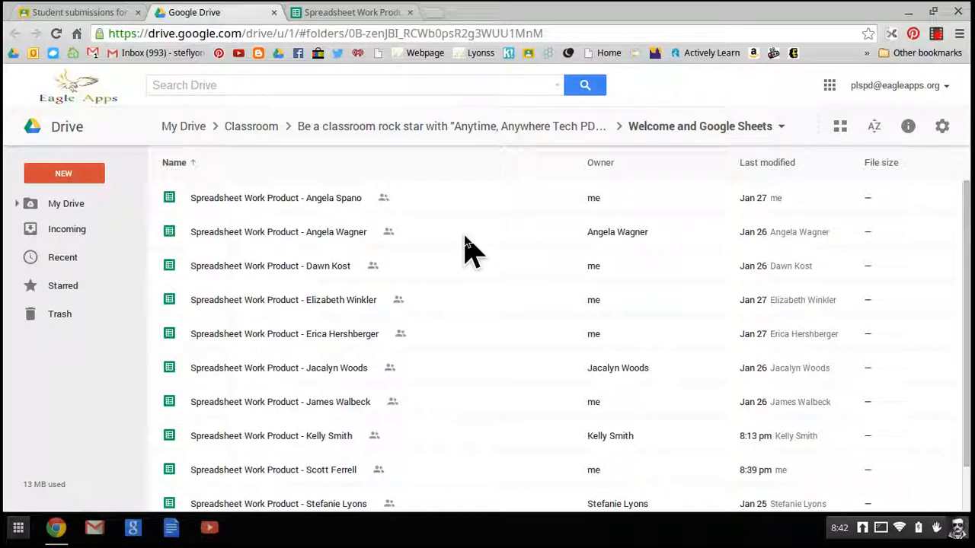
pyautogui.scroll(-2, 313, 331)
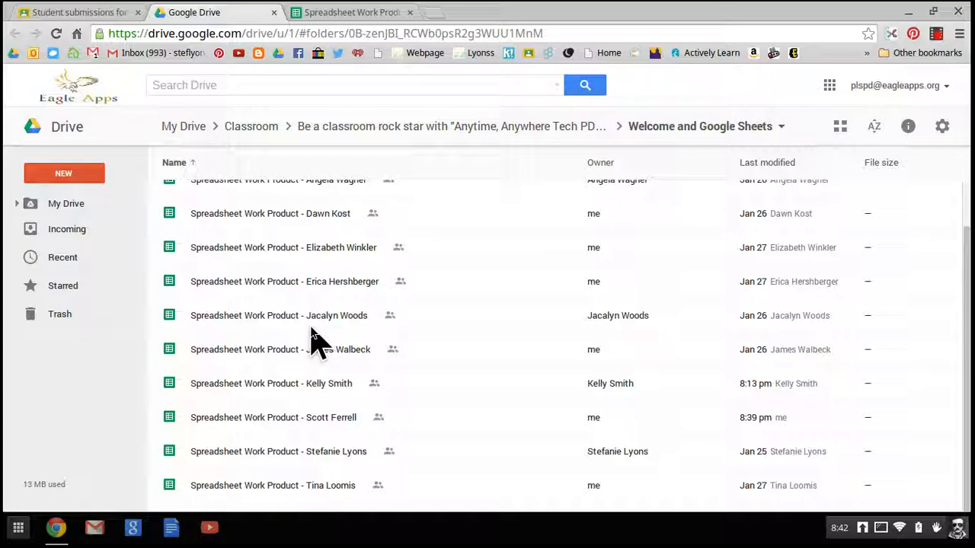
pyautogui.scroll(2, 310, 335)
pyautogui.scroll(-2, 310, 335)
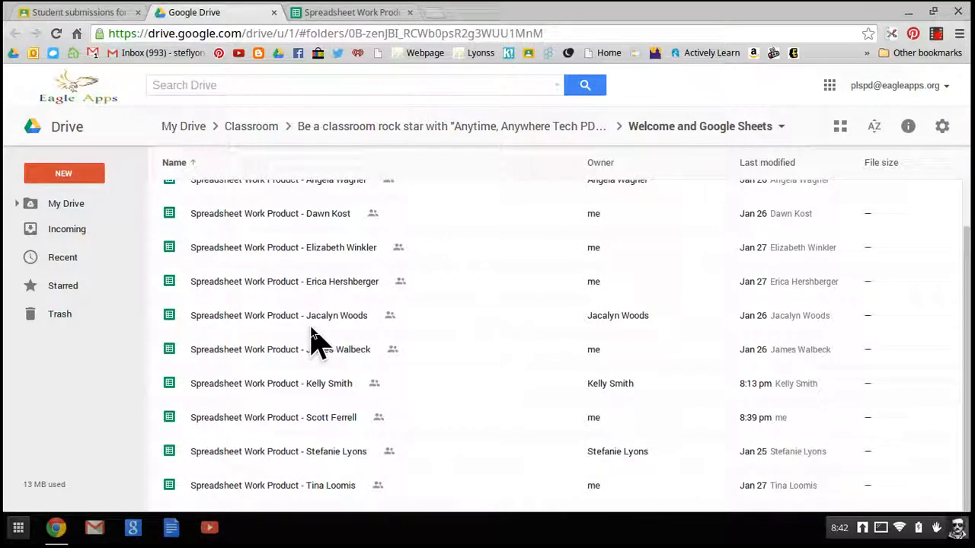
pyautogui.scroll(2, 310, 335)
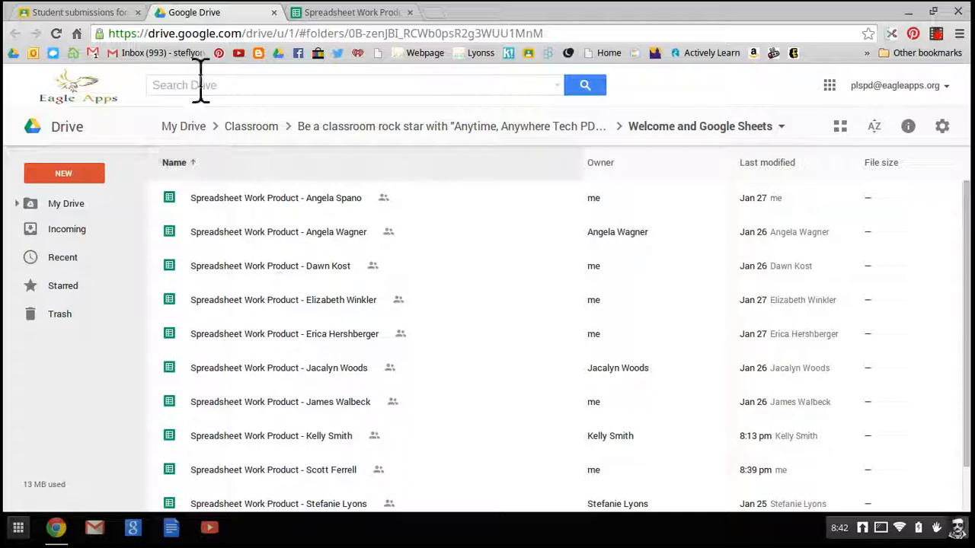
# Return to Classroom and review the instructions, attachments and comment of the Welcome and Google Sheets (.5) assignment.
pyautogui.click(105, 12)
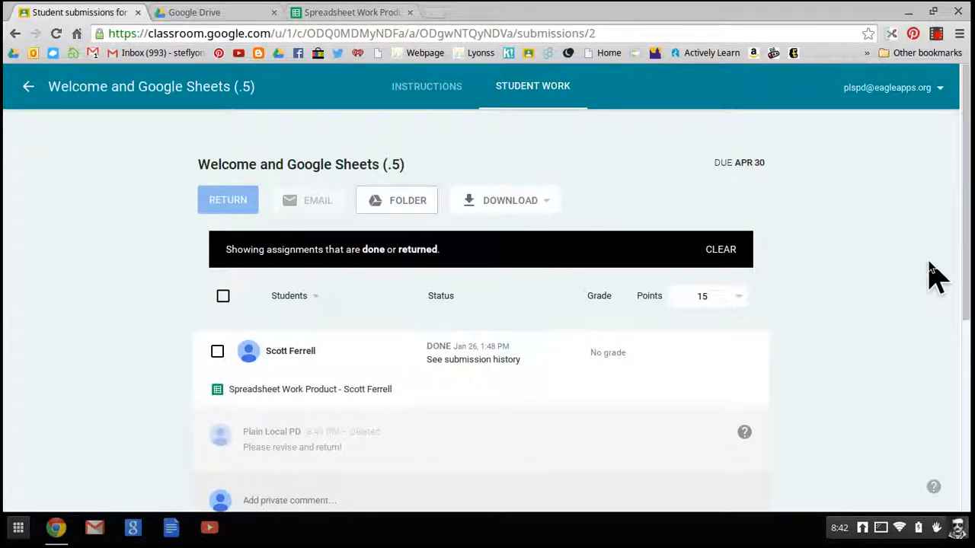
pyautogui.scroll(-4, 930, 275)
pyautogui.scroll(5, 933, 274)
pyautogui.click(425, 98)
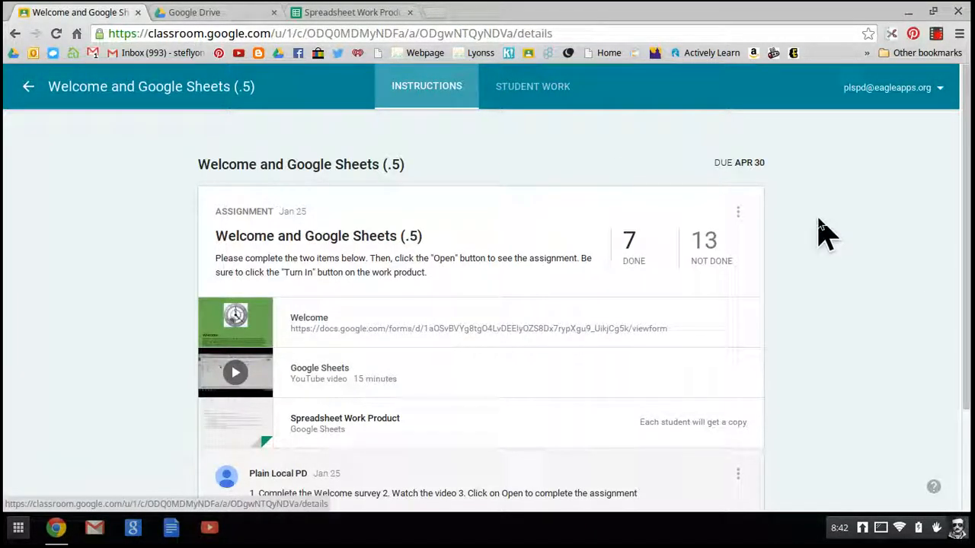
pyautogui.scroll(-2, 820, 233)
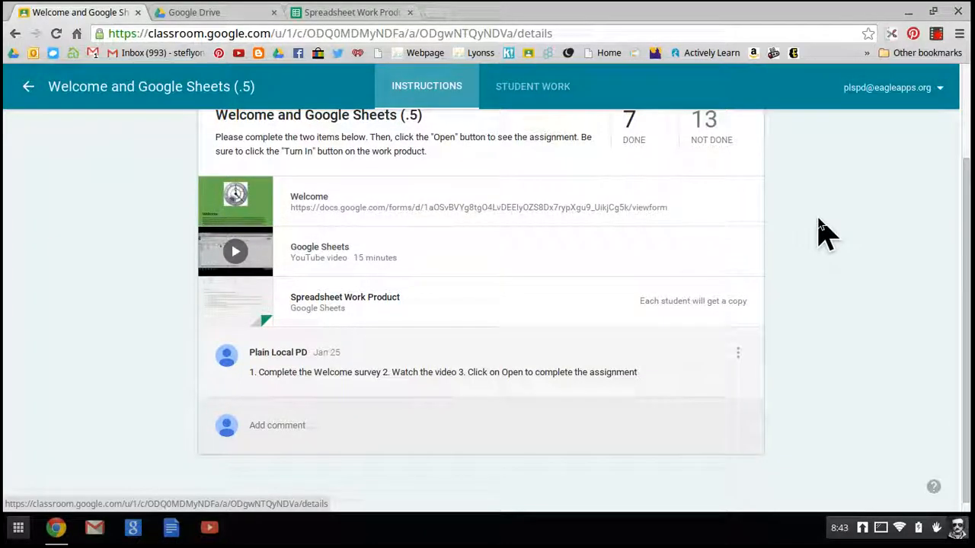
pyautogui.scroll(2, 820, 233)
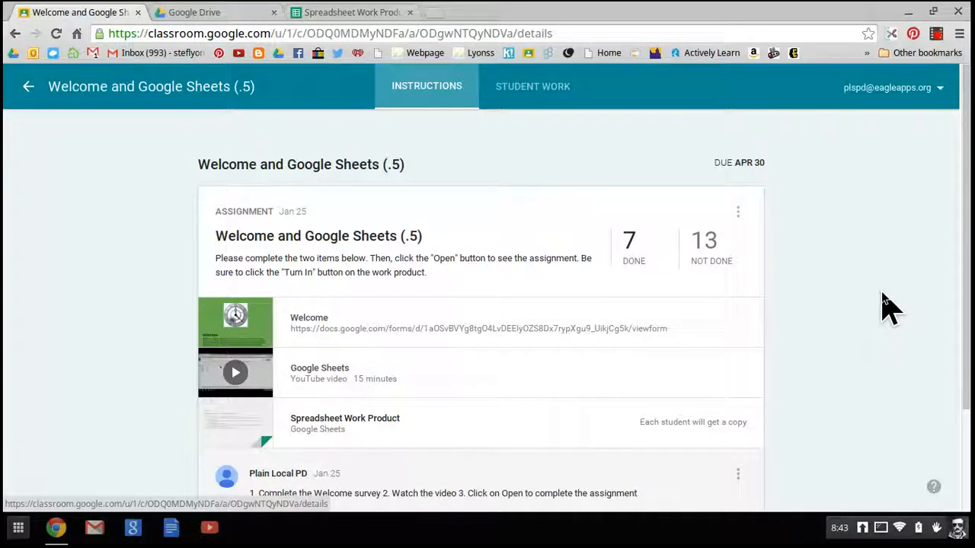
pyautogui.scroll(-2, 890, 309)
pyautogui.scroll(2, 889, 309)
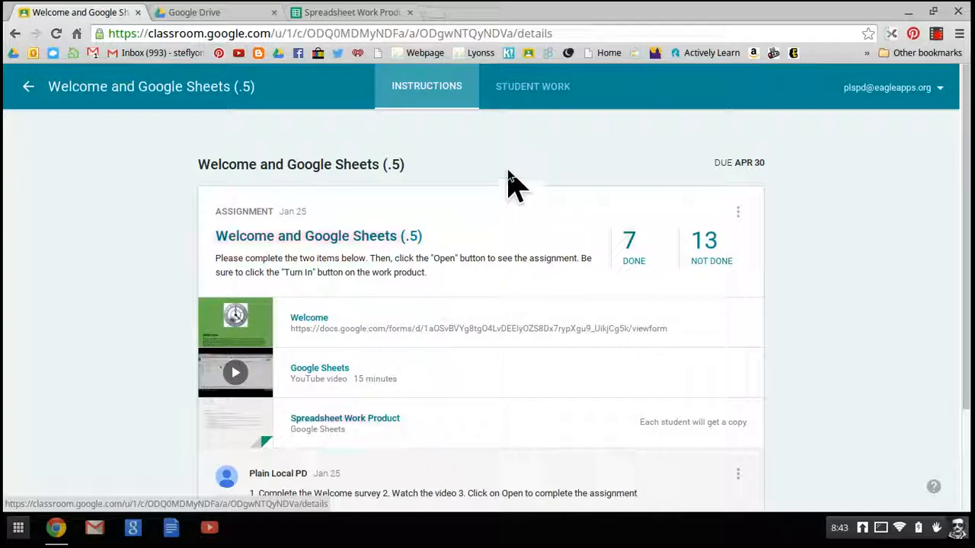
# Show the student work for all students and look through the full list for each one's completion status and grade.
pyautogui.click(546, 103)
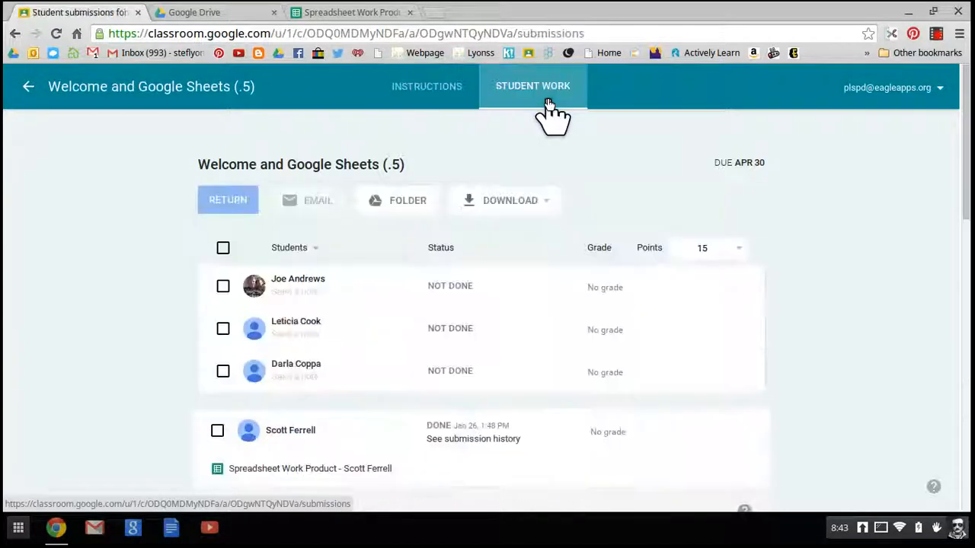
pyautogui.scroll(-3, 735, 244)
pyautogui.scroll(-6, 735, 243)
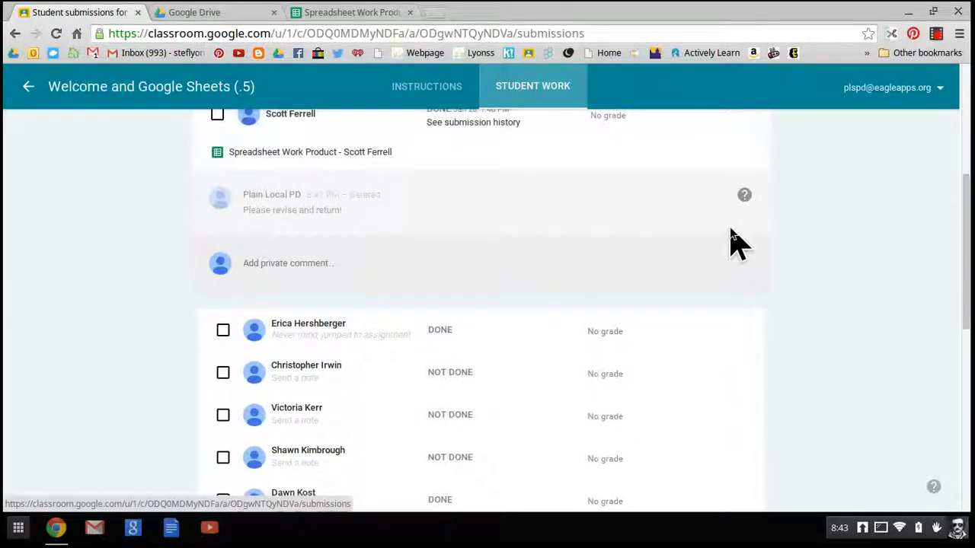
pyautogui.scroll(-3, 735, 244)
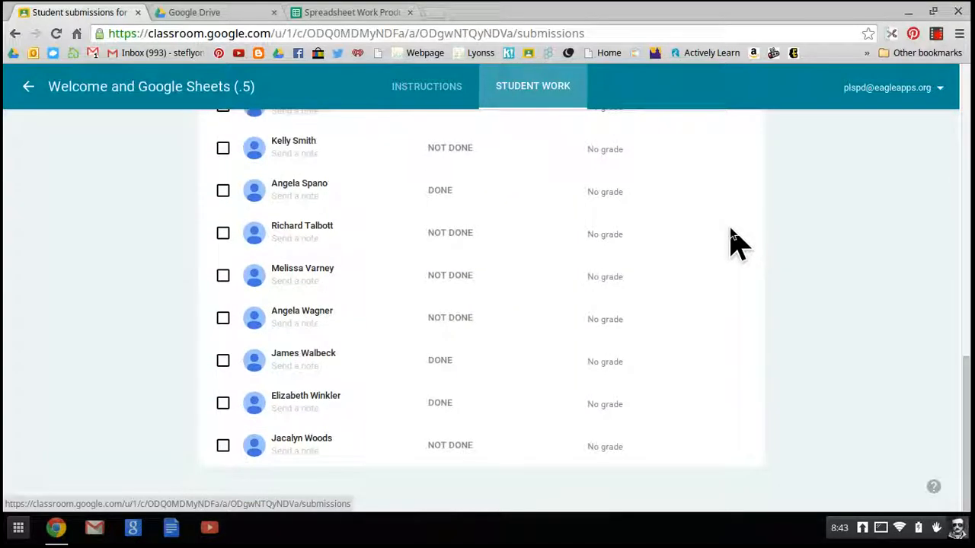
pyautogui.scroll(12, 735, 244)
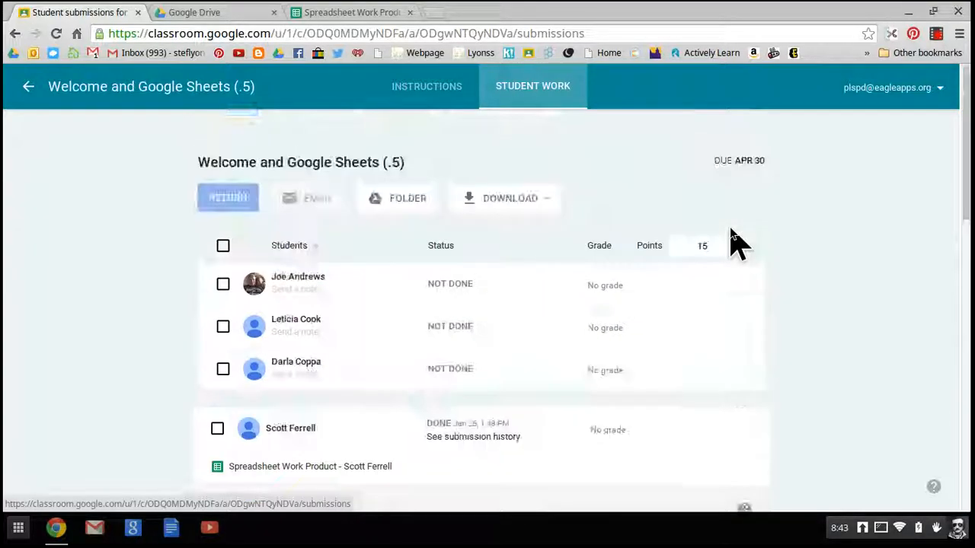
pyautogui.scroll(-4, 735, 243)
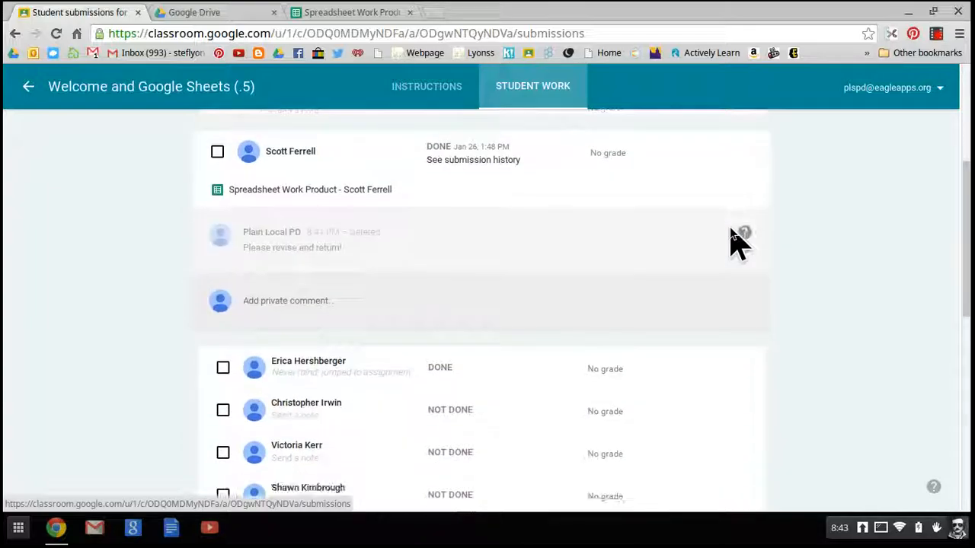
pyautogui.scroll(-3, 735, 244)
pyautogui.scroll(-4, 735, 243)
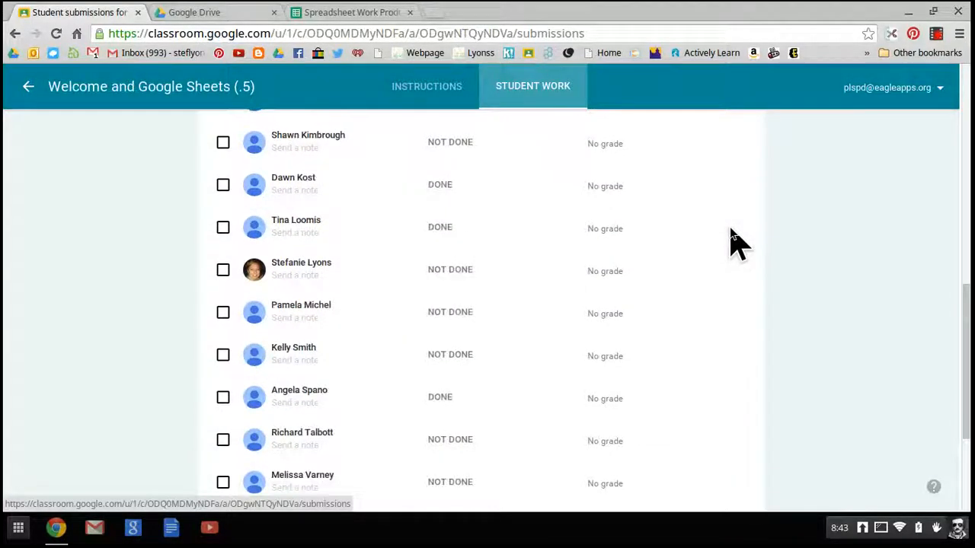
pyautogui.scroll(2, 734, 244)
pyautogui.scroll(5, 685, 250)
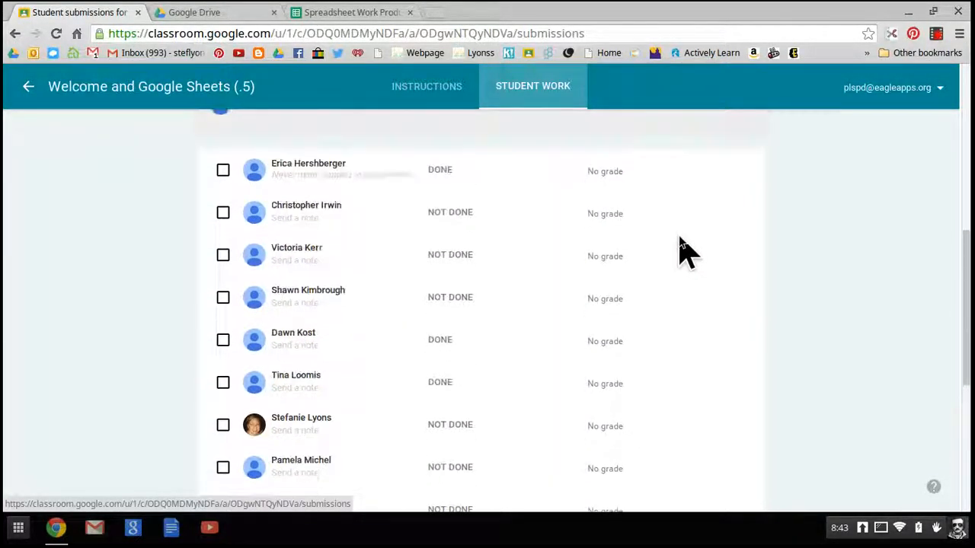
pyautogui.scroll(3, 680, 236)
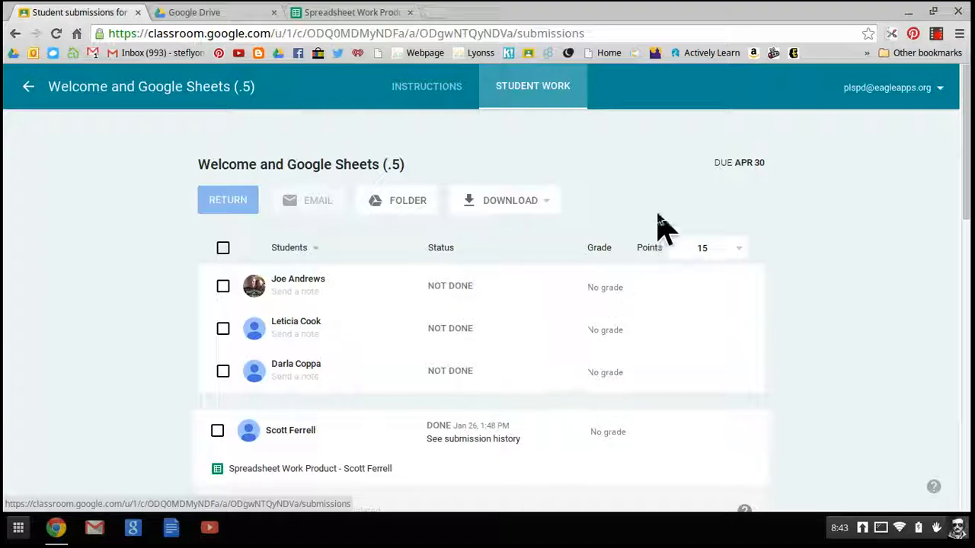
pyautogui.scroll(-2, 513, 282)
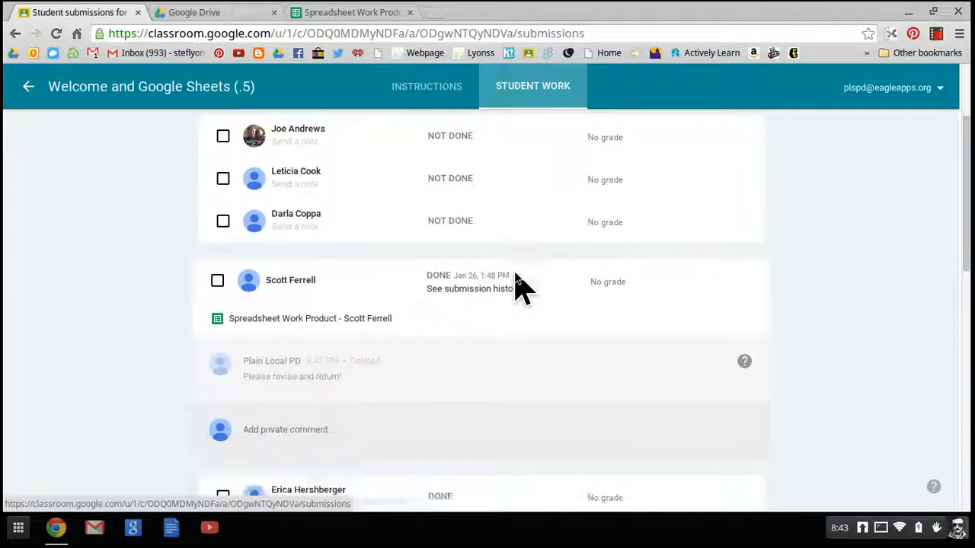
# Look through the whole student list of the Welcome and Google Sheets (.5) assignment once more, checking statuses and grades.
pyautogui.scroll(-4, 475, 298)
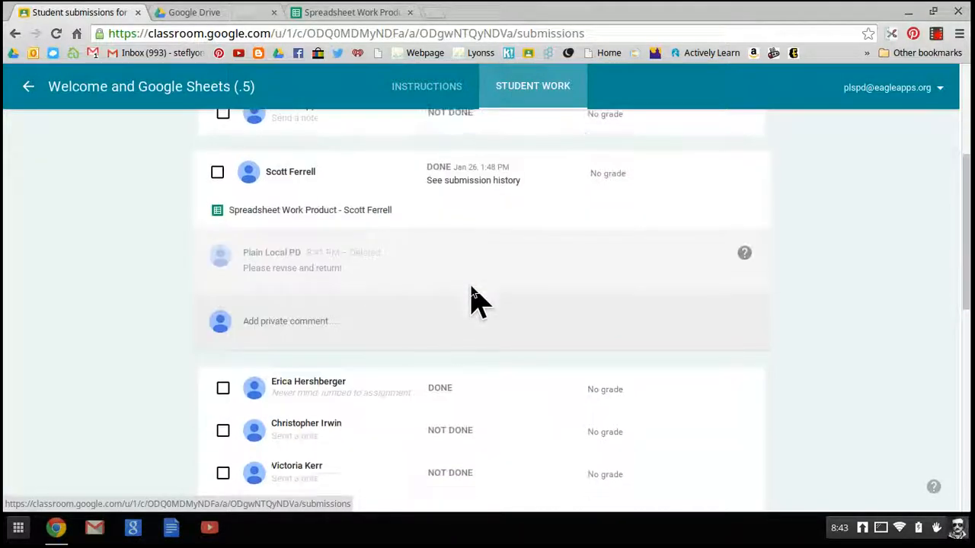
pyautogui.scroll(6, 472, 228)
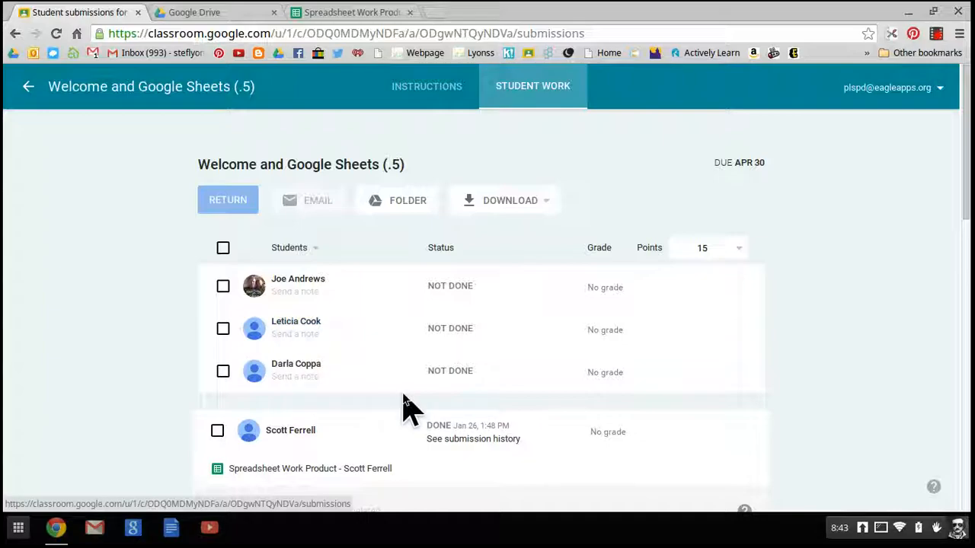
pyautogui.scroll(-2, 404, 408)
pyautogui.scroll(-7, 404, 407)
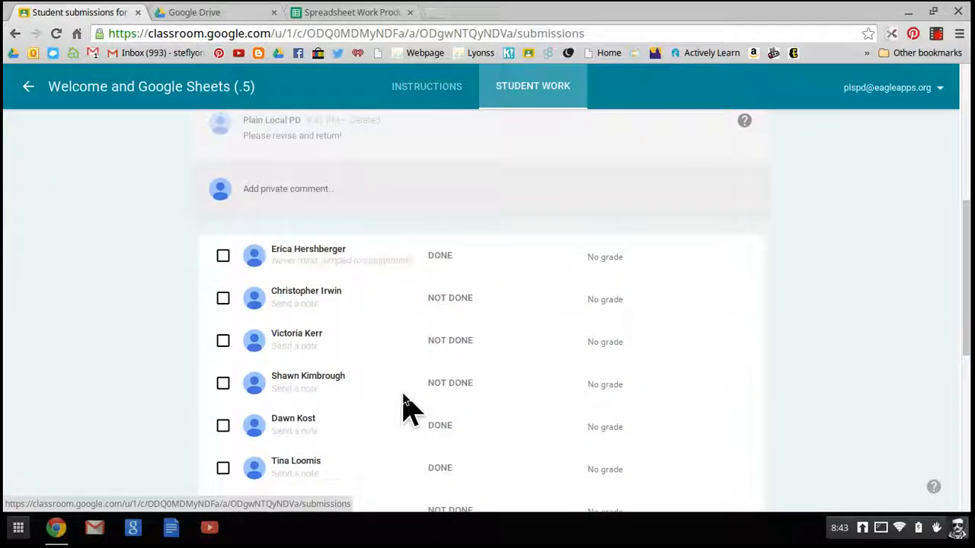
pyautogui.scroll(-1, 406, 408)
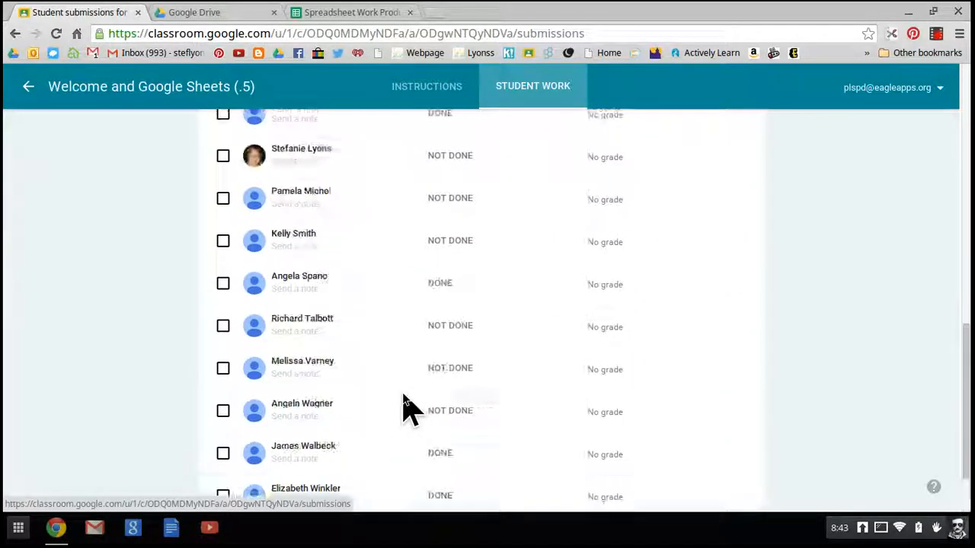
pyautogui.scroll(10, 405, 408)
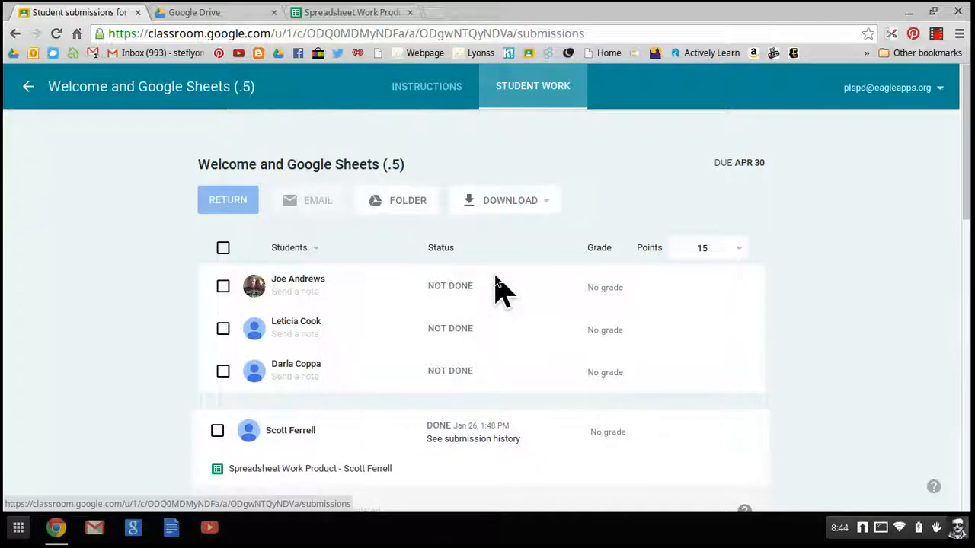
# Leave the assignment page, discarding the unreturned changes, and look over the class stream.
pyautogui.click(29, 89)
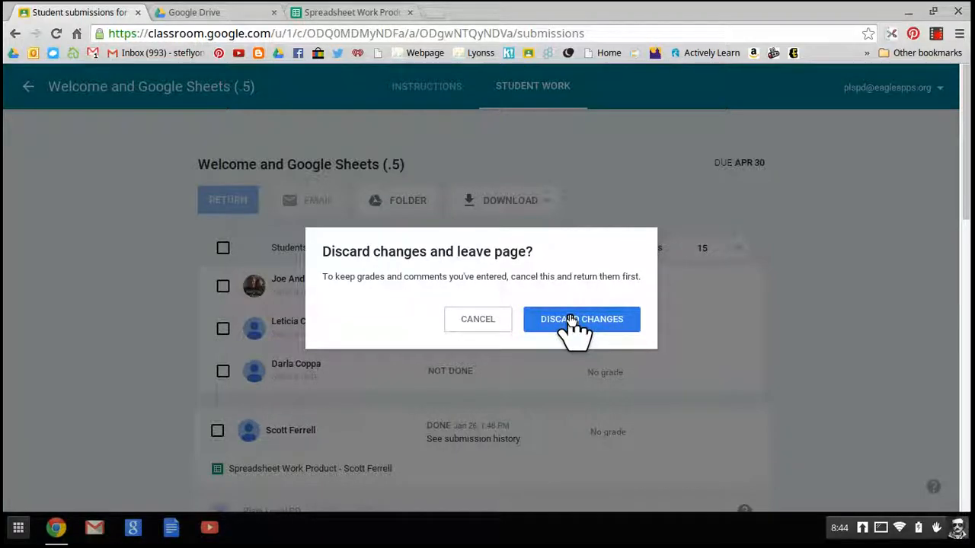
pyautogui.click(572, 323)
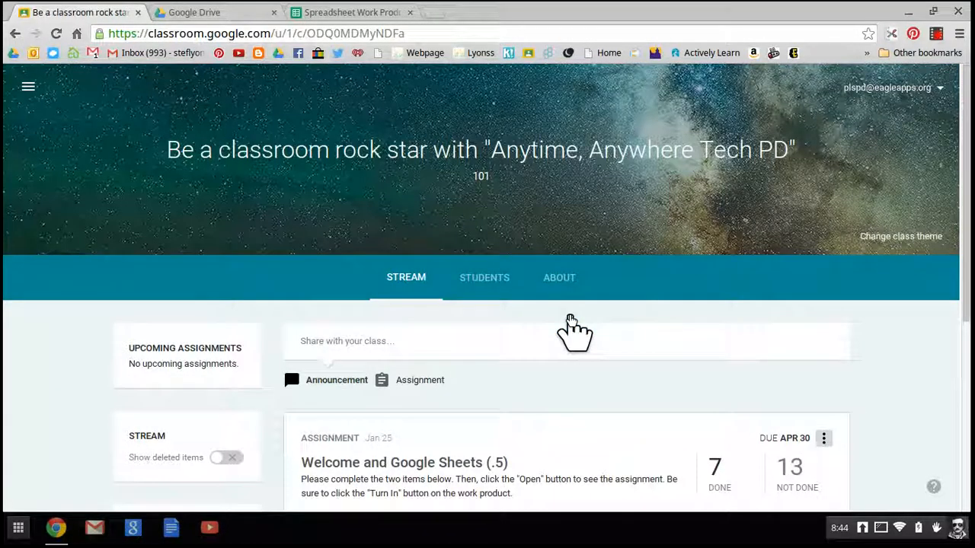
pyautogui.scroll(-1, 887, 320)
pyautogui.scroll(-4, 887, 320)
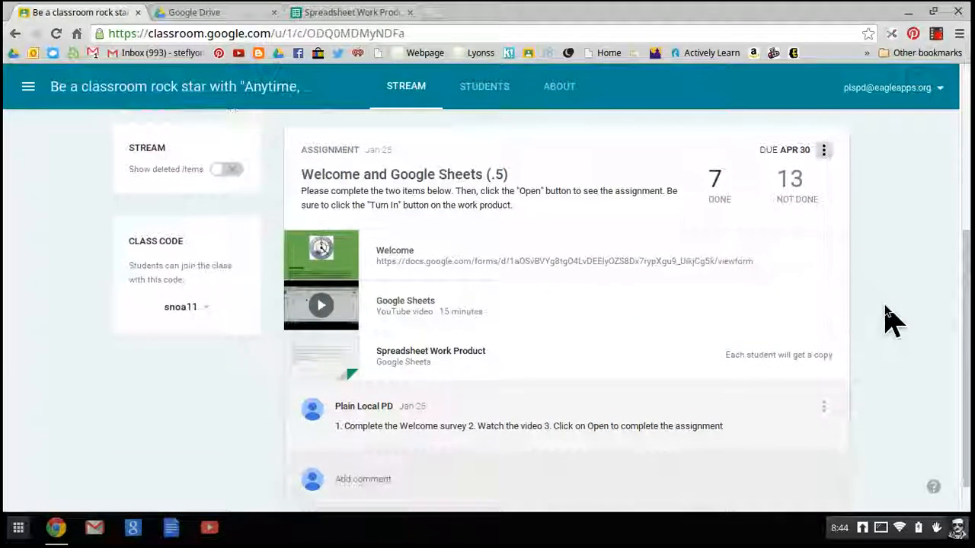
pyautogui.scroll(5, 887, 320)
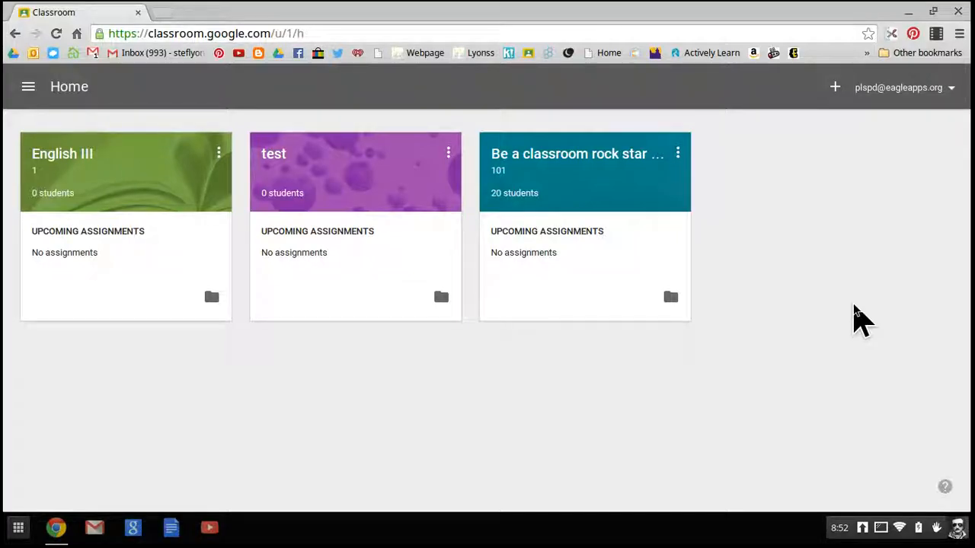
# Open the "Be a classroom rock star" class and review the done submissions for the Welcome and Google Sheets (.5) assignment.
pyautogui.click(554, 157)
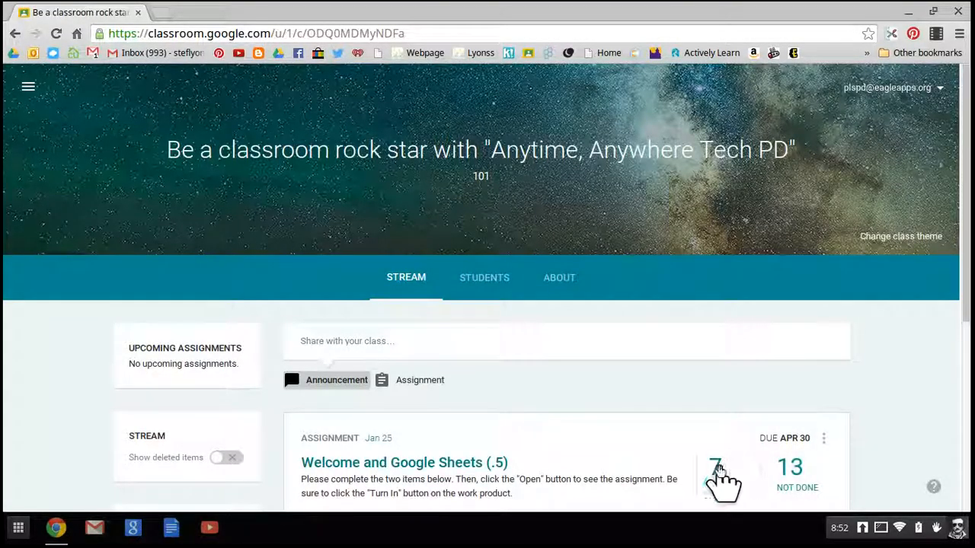
pyautogui.click(716, 472)
pyautogui.scroll(-3, 846, 351)
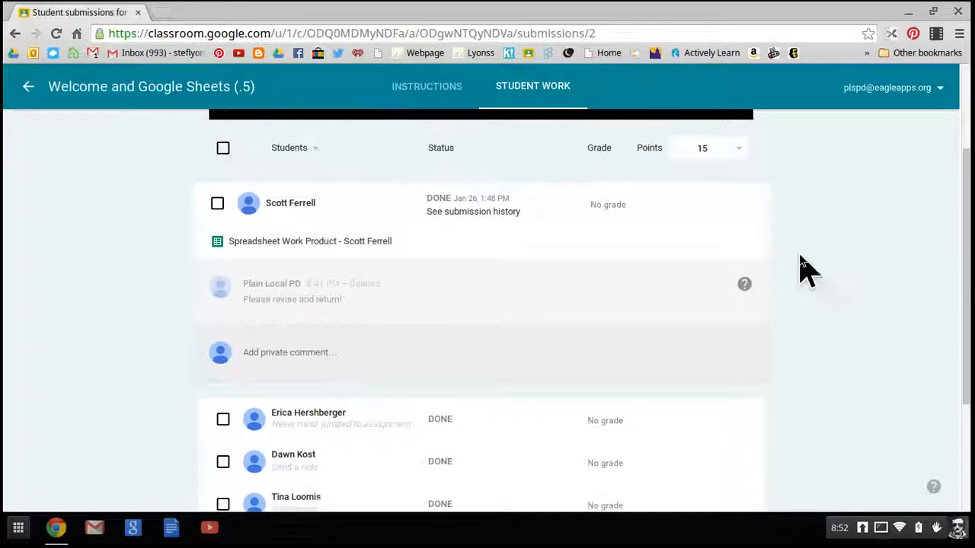
pyautogui.scroll(-3, 728, 370)
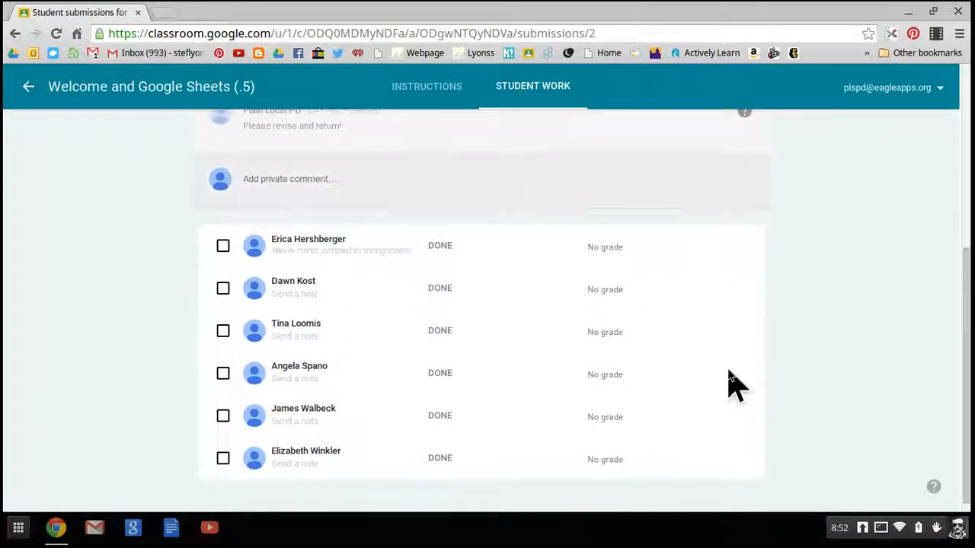
pyautogui.scroll(6, 733, 384)
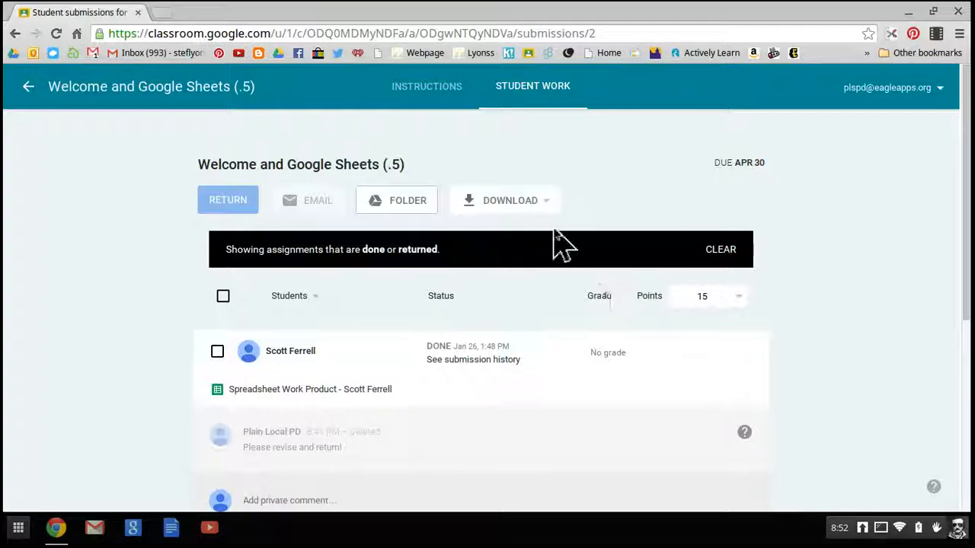
# Enter a grade of 15 for the first done student and download the grades for this assignment only.
pyautogui.click(615, 351)
pyautogui.write('15')
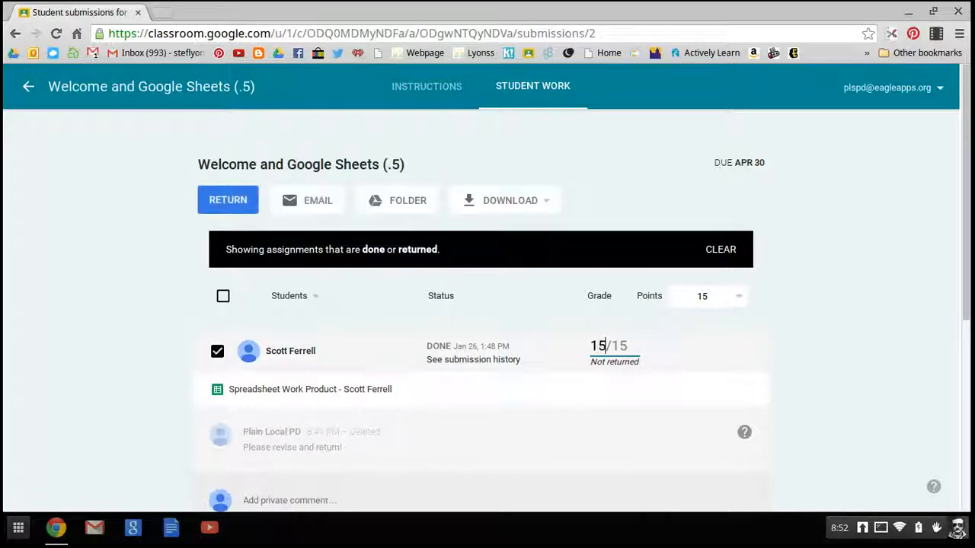
pyautogui.click(542, 207)
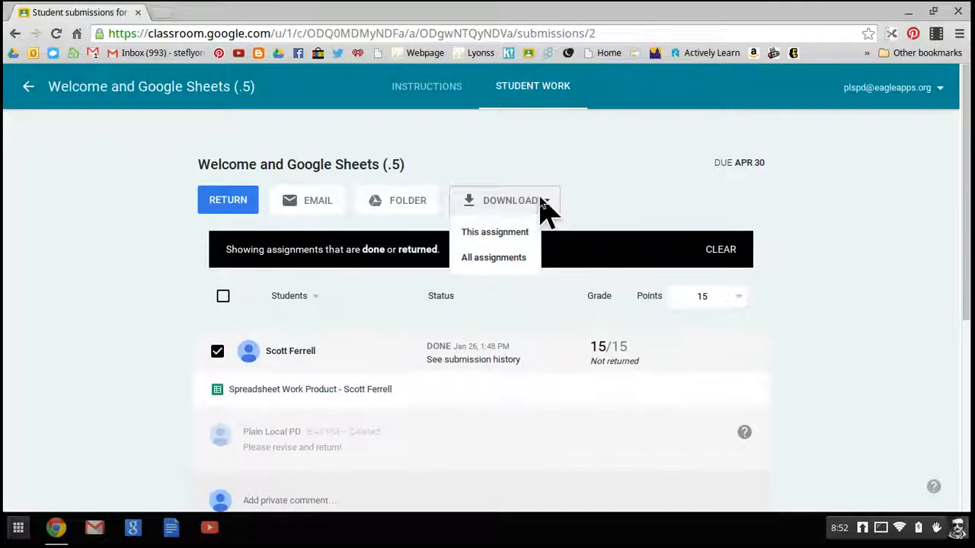
pyautogui.click(514, 234)
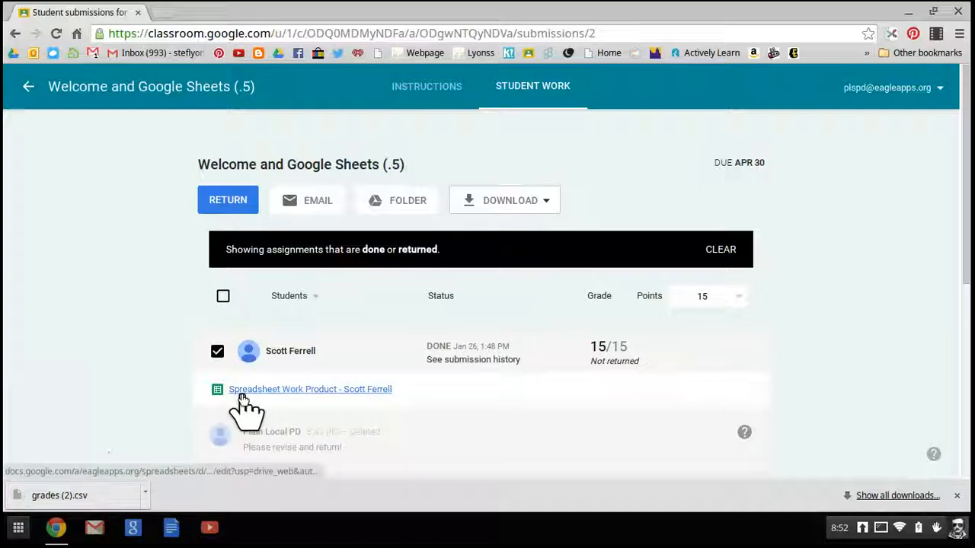
# Open the downloaded grades (2).csv to examine its contents, close it, and look through the list of done students again.
pyautogui.click(99, 496)
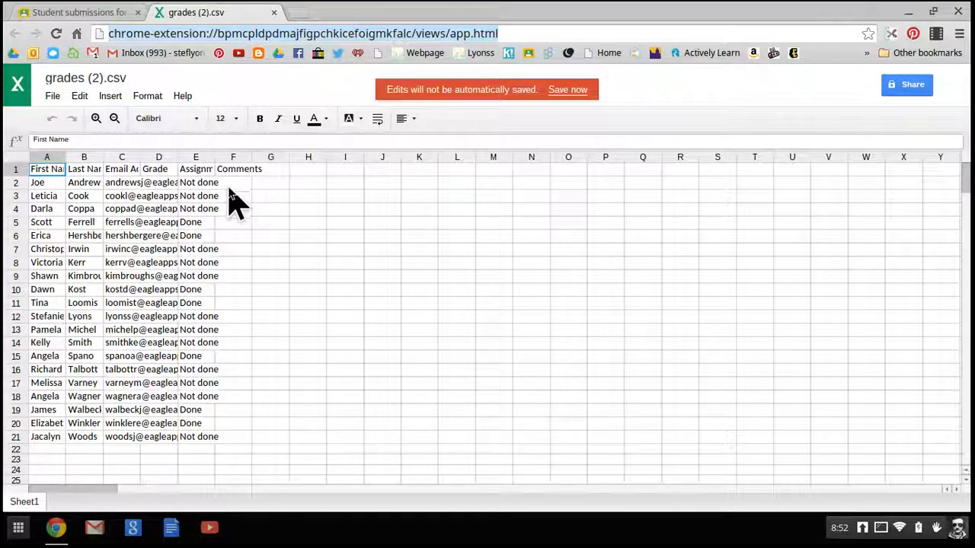
pyautogui.click(273, 13)
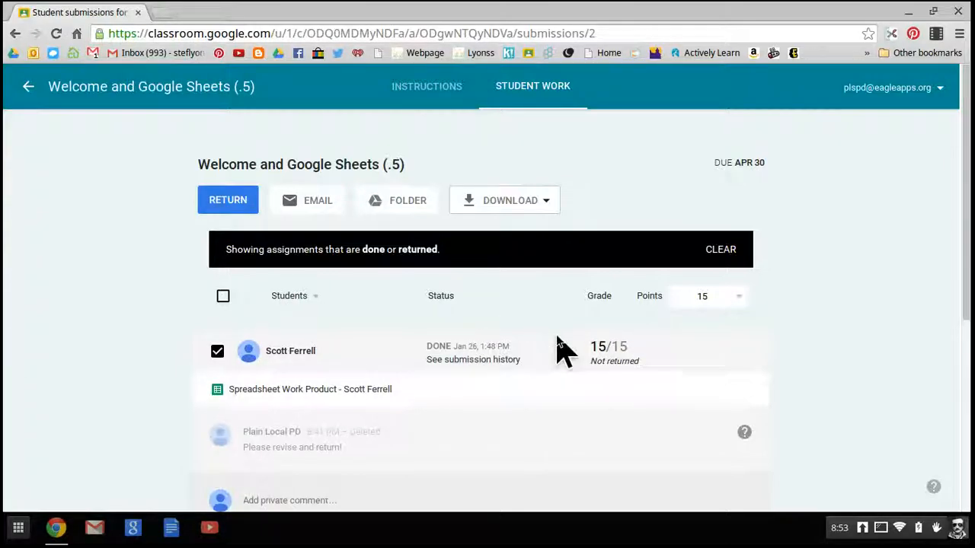
pyautogui.scroll(-3, 557, 348)
pyautogui.scroll(3, 557, 348)
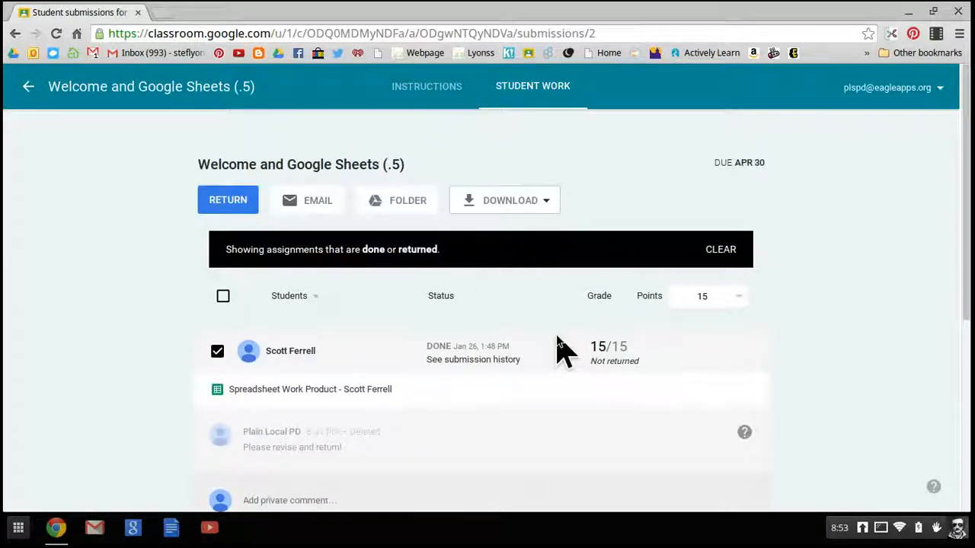
pyautogui.scroll(-8, 556, 348)
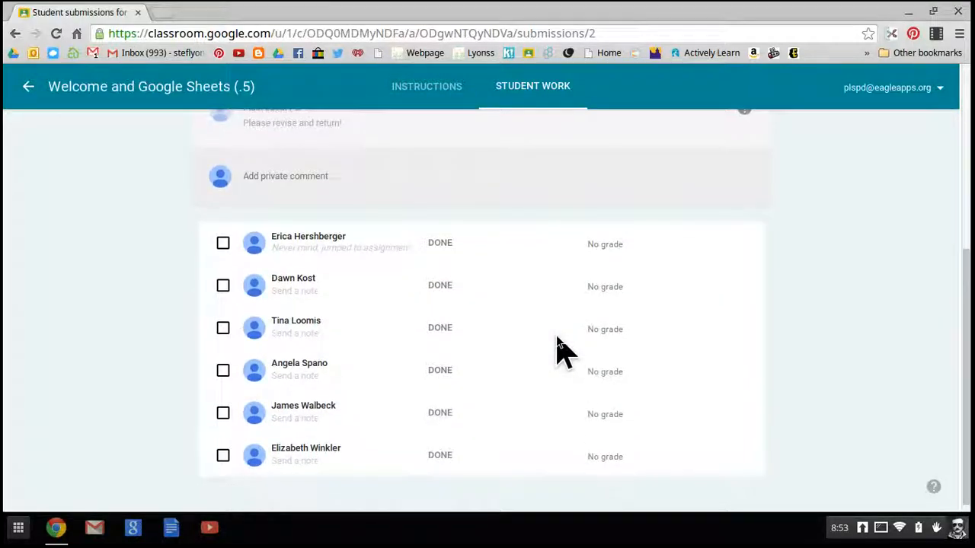
pyautogui.scroll(8, 556, 348)
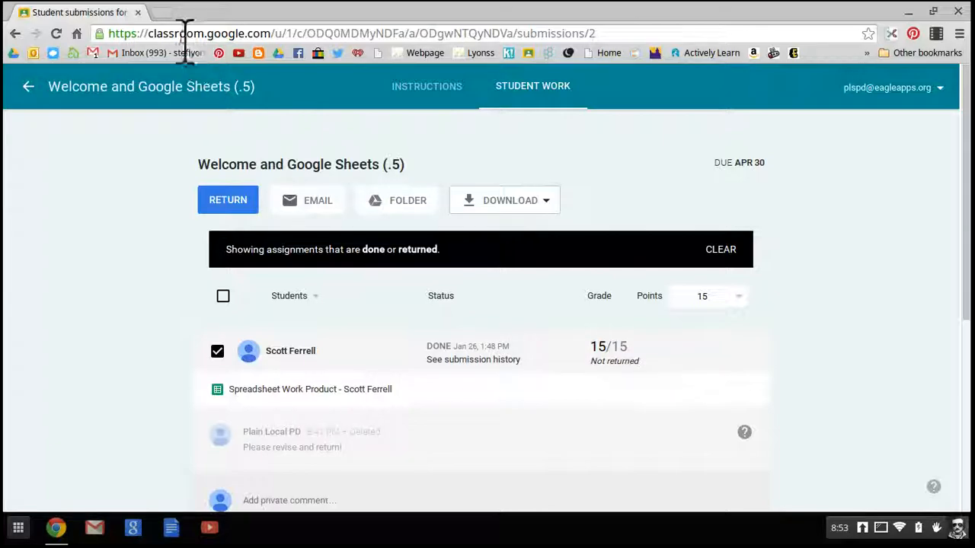
# Leave the assignment, discarding the unreturned grade, and go to the Classroom home page.
pyautogui.click(28, 88)
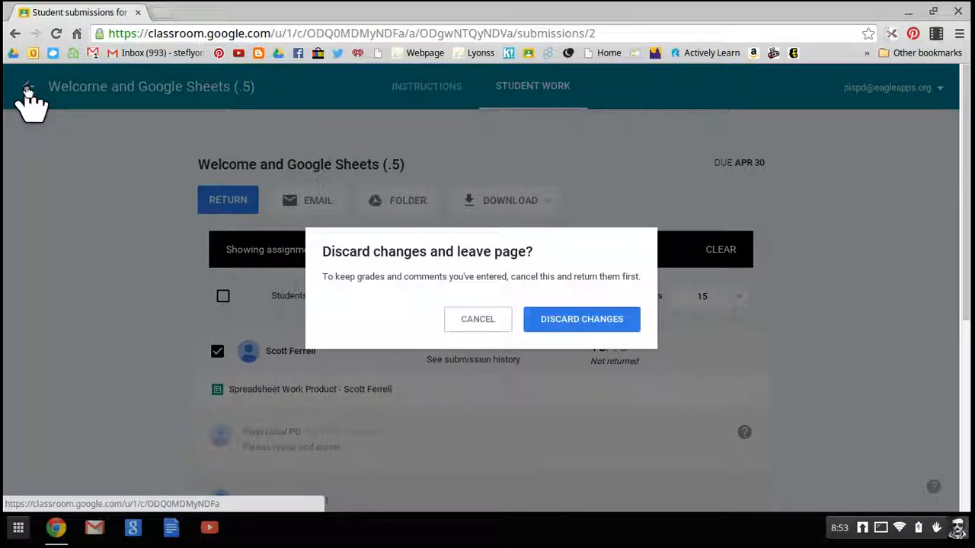
pyautogui.click(621, 323)
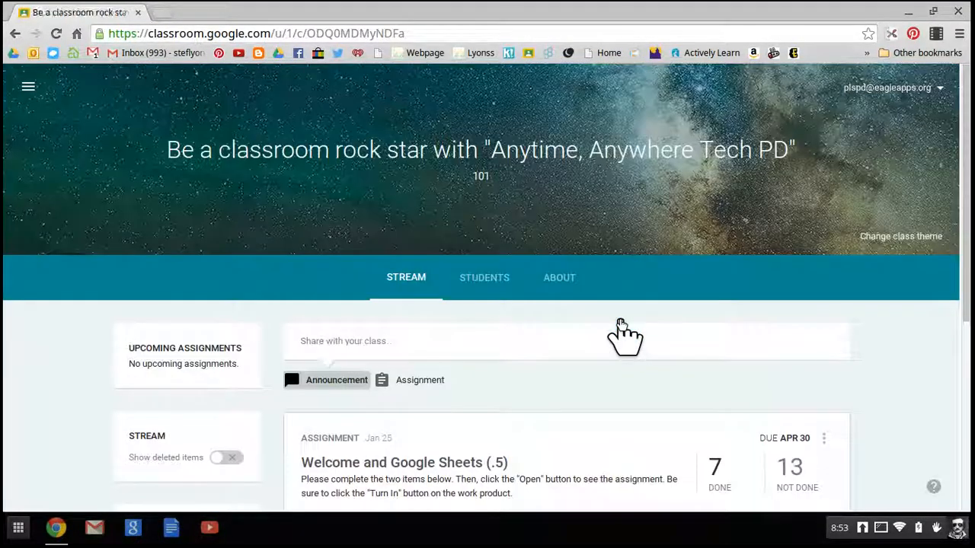
pyautogui.click(30, 89)
pyautogui.click(66, 97)
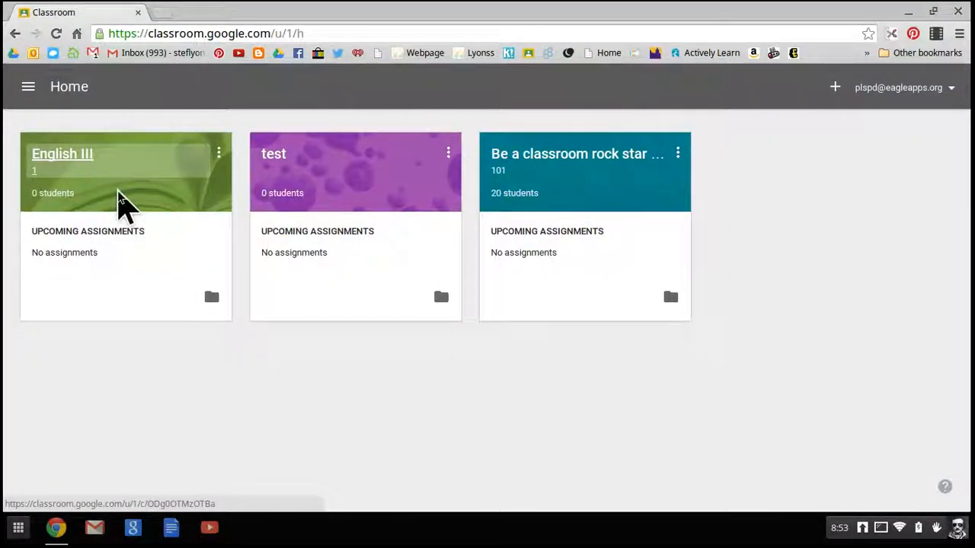
# Open the Google Drive folder of the "Be a classroom rock star" class and look through its Welcome and Google Sheets folder.
pyautogui.click(671, 306)
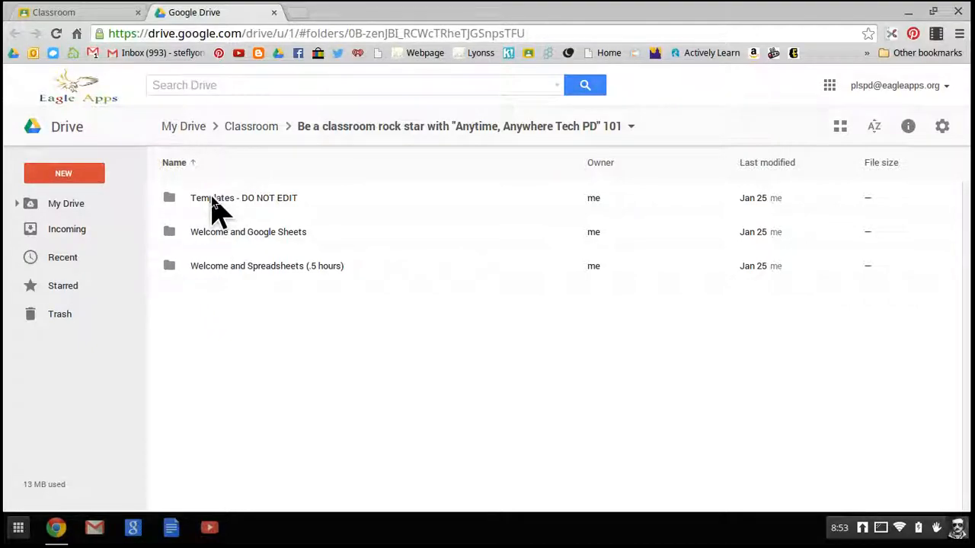
pyautogui.doubleClick(276, 236)
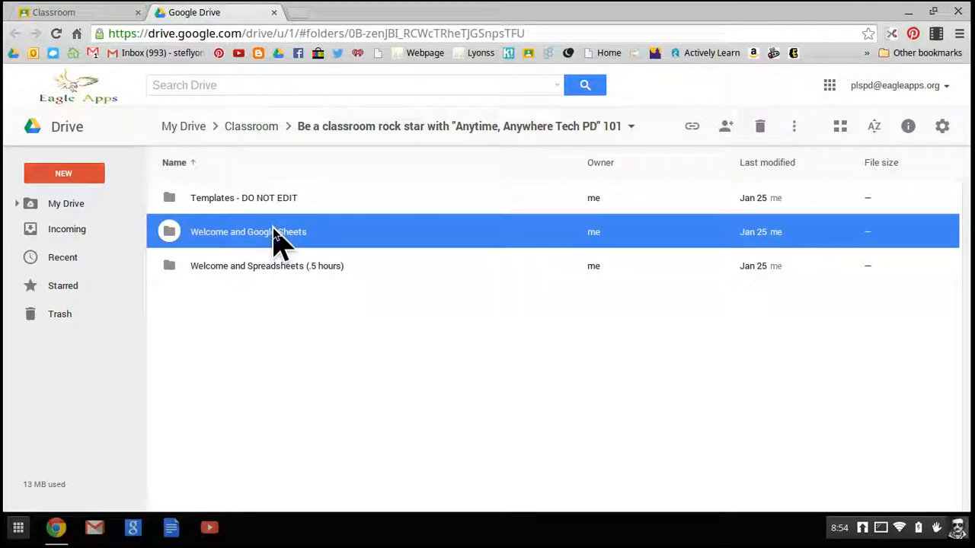
pyautogui.scroll(-2, 496, 268)
pyautogui.scroll(2, 497, 268)
pyautogui.scroll(-2, 498, 267)
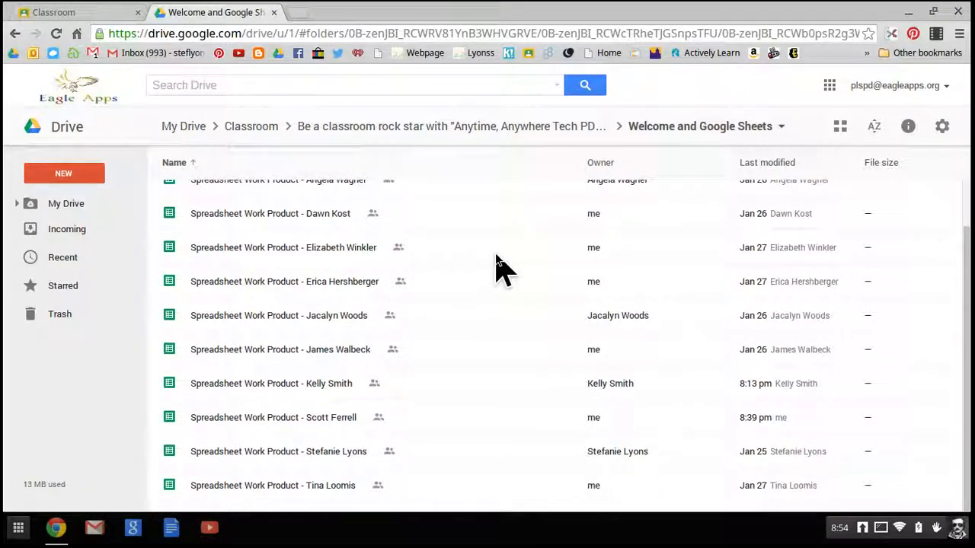
pyautogui.scroll(2, 495, 267)
# Go back to the class folder, check the contents of the Welcome and Spreadsheets (.5 hours) folder, and return to Classroom.
pyautogui.click(424, 133)
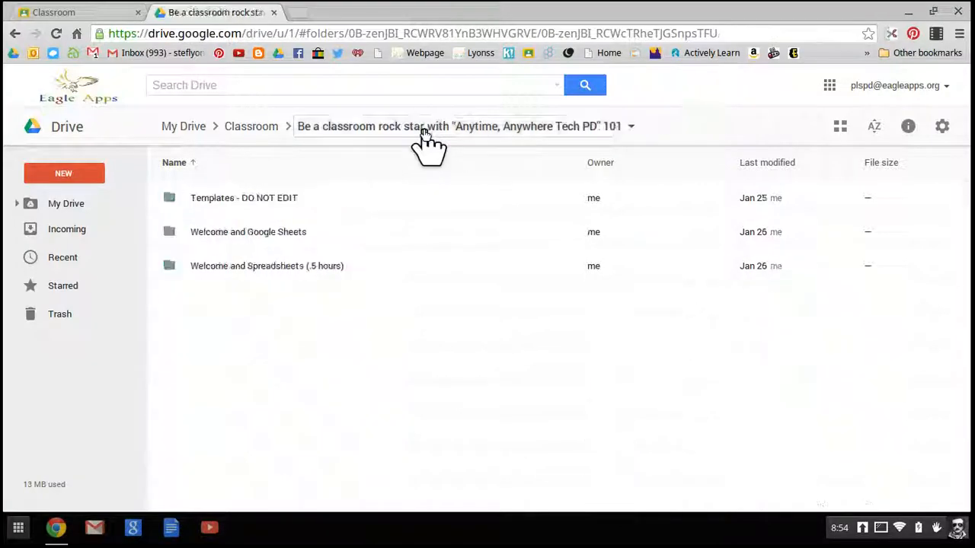
pyautogui.click(279, 269)
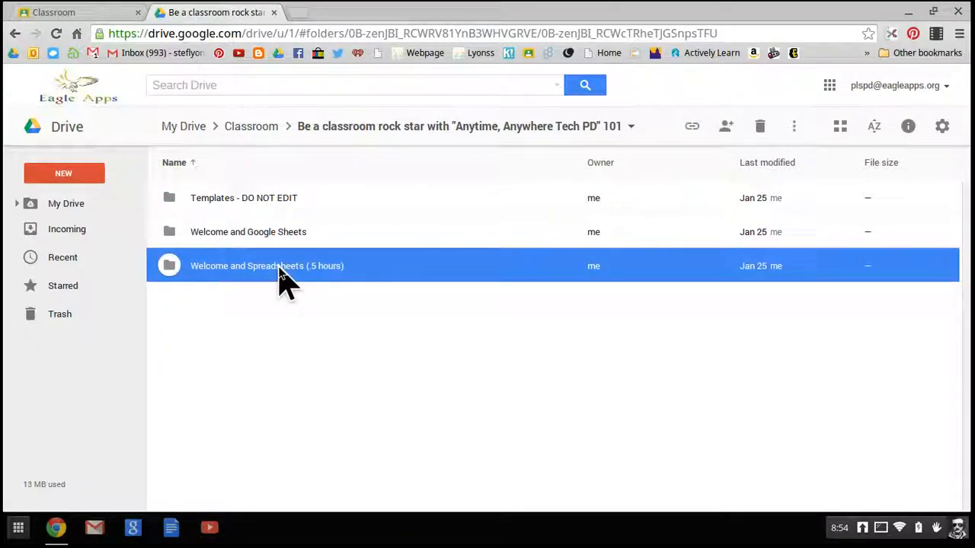
pyautogui.doubleClick(280, 269)
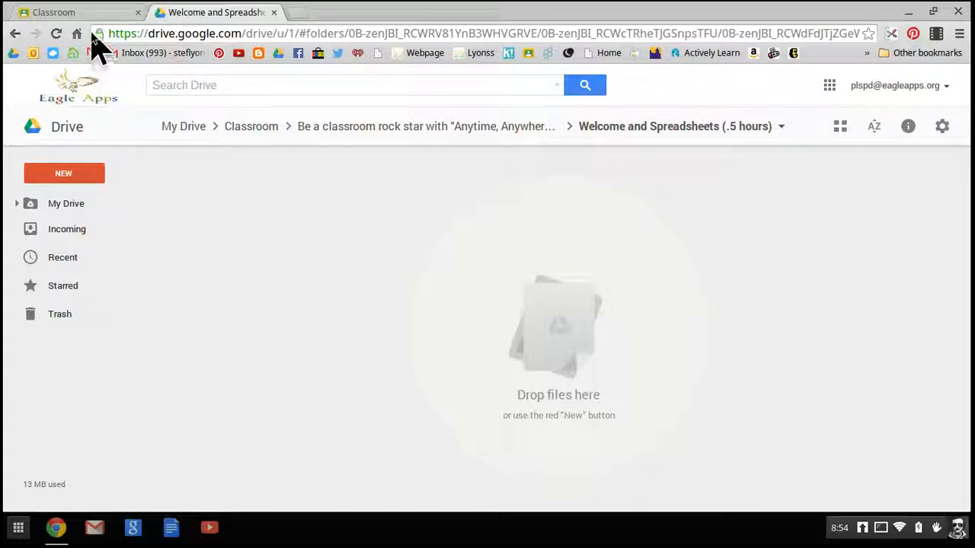
pyautogui.click(79, 13)
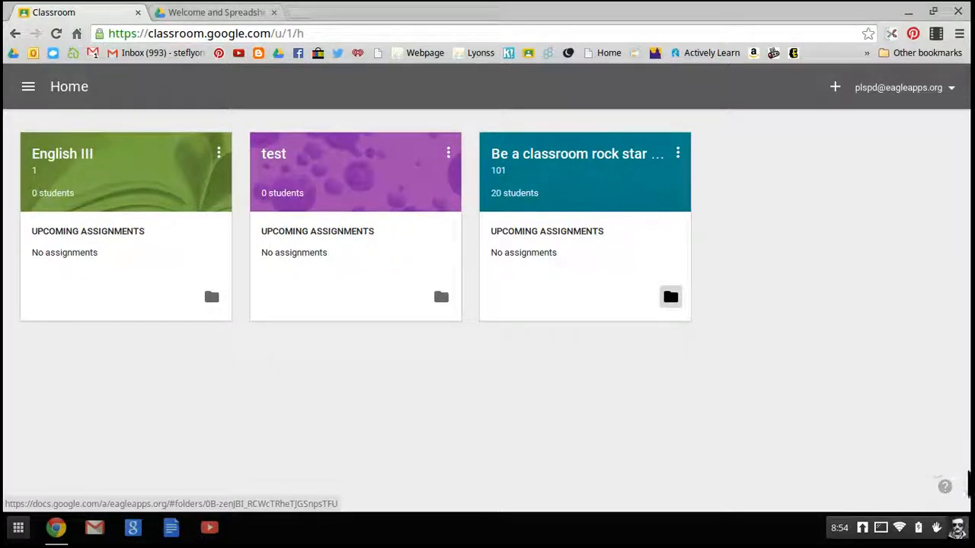
# Open the What's new in Classroom help page, look through its feature updates, and return to the Classroom home page.
pyautogui.click(944, 488)
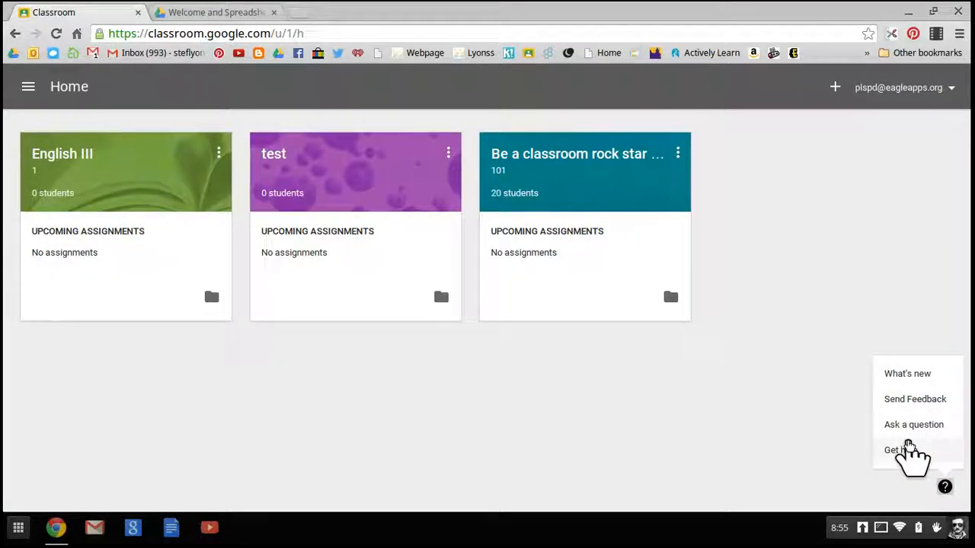
pyautogui.click(907, 374)
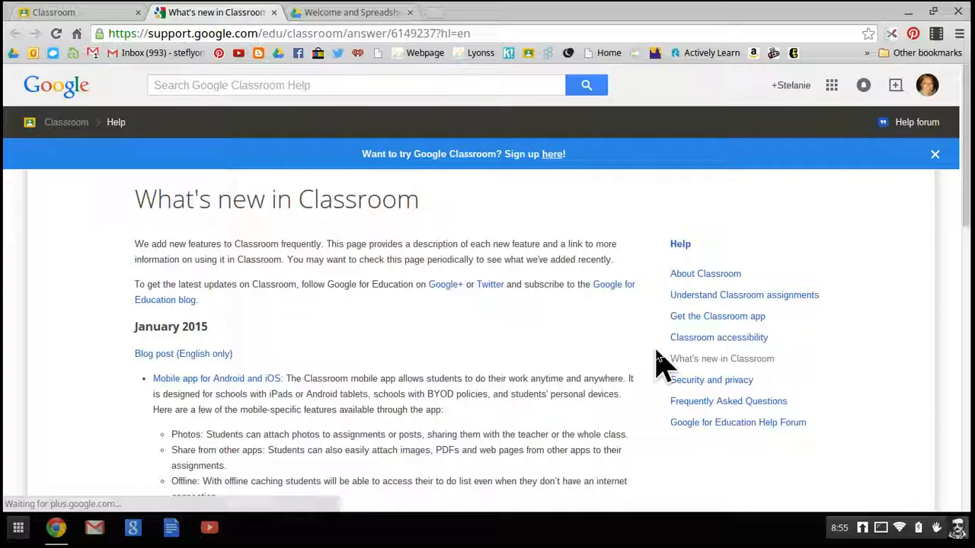
pyautogui.scroll(-2, 661, 364)
pyautogui.scroll(-5, 660, 365)
pyautogui.scroll(8, 658, 366)
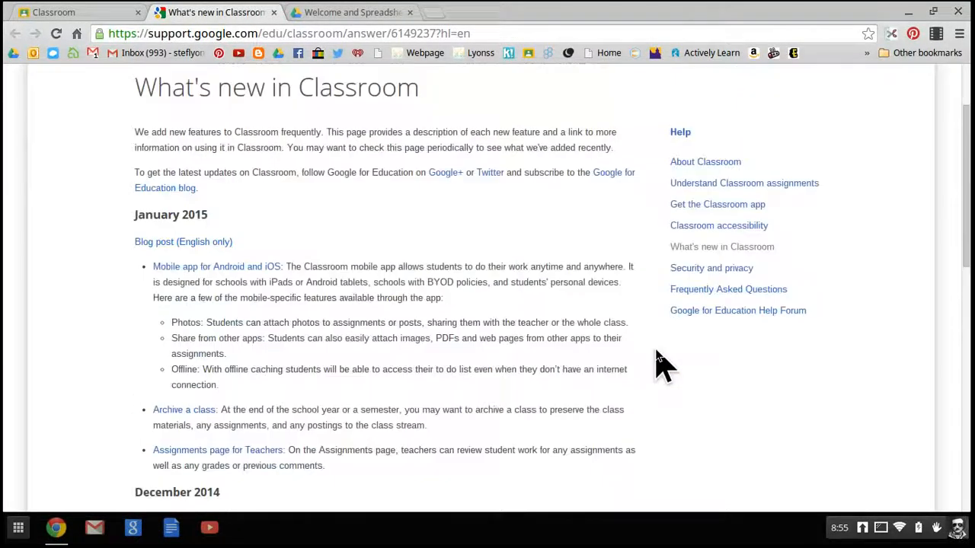
pyautogui.click(67, 14)
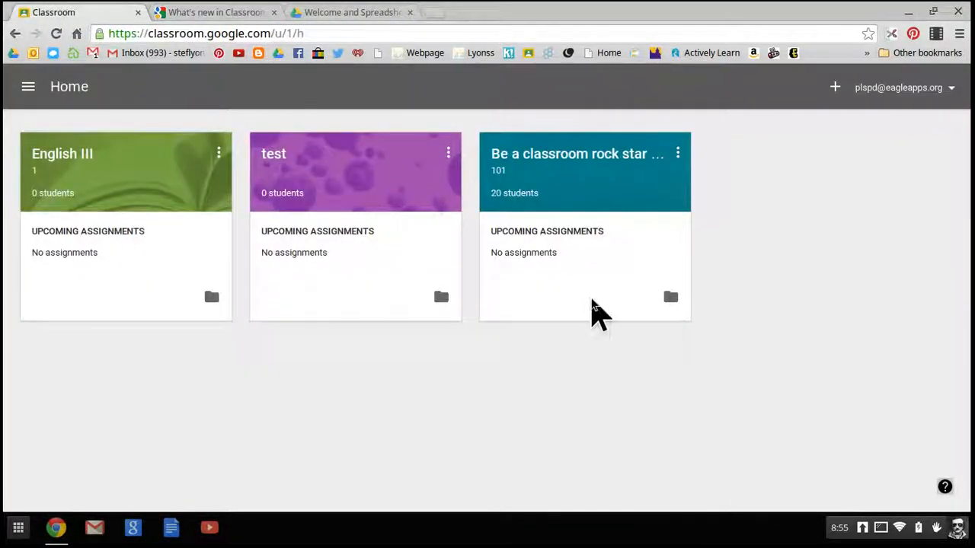
# Open the Classroom help forum for asking questions, look through its topics and search field, and return to the Classroom home page.
pyautogui.click(944, 487)
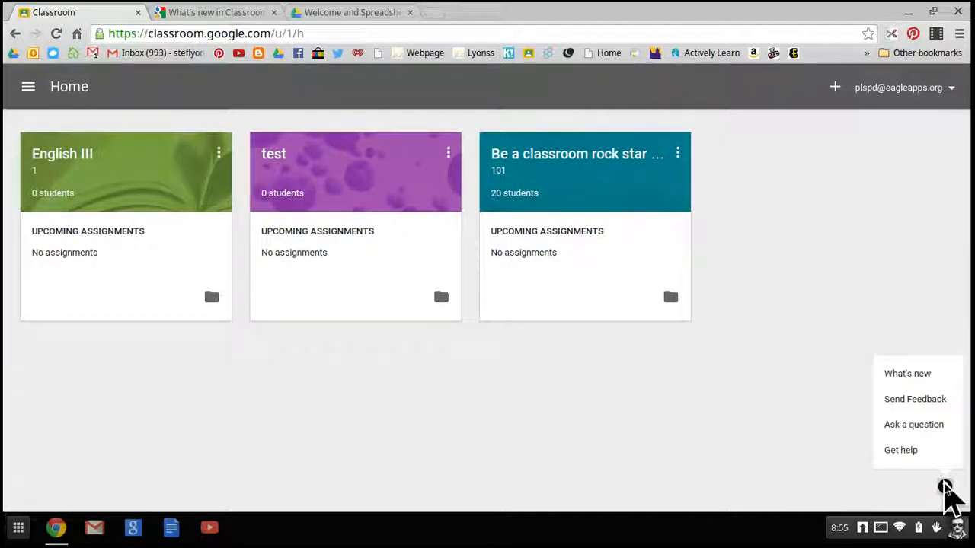
pyautogui.click(914, 425)
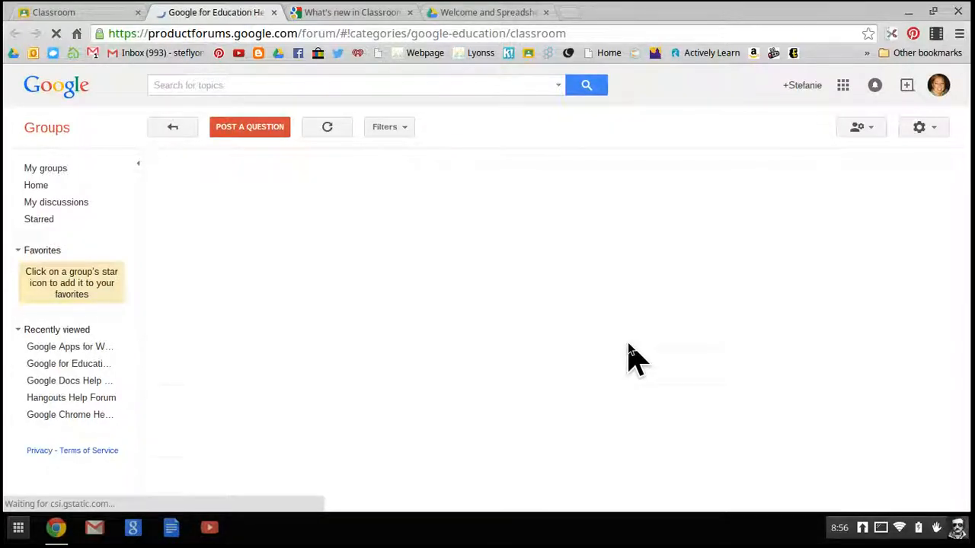
pyautogui.scroll(-5, 632, 358)
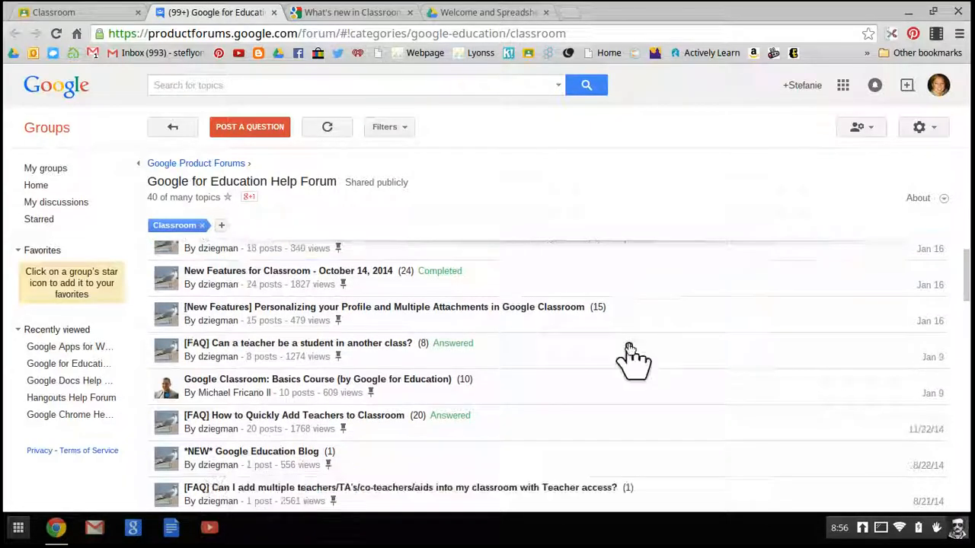
pyautogui.scroll(-15, 632, 358)
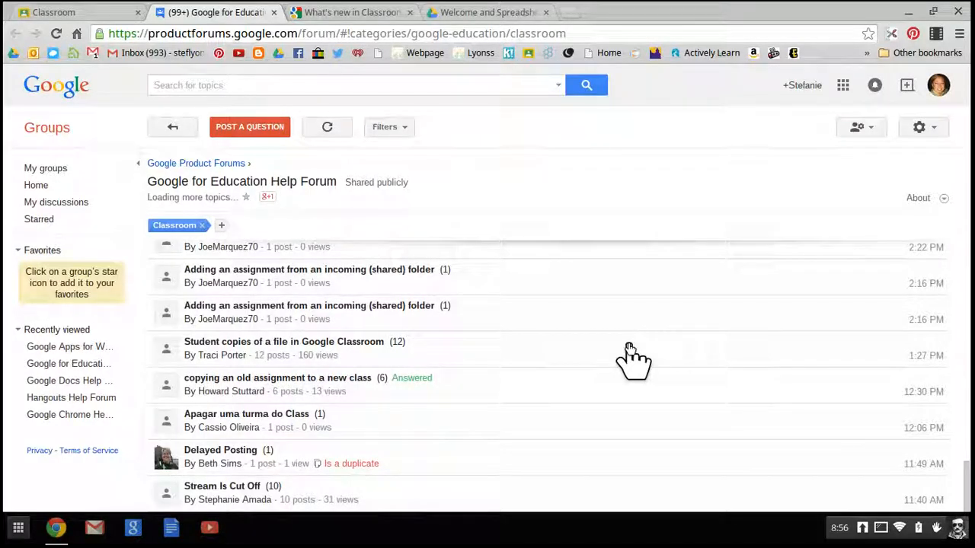
pyautogui.scroll(15, 632, 358)
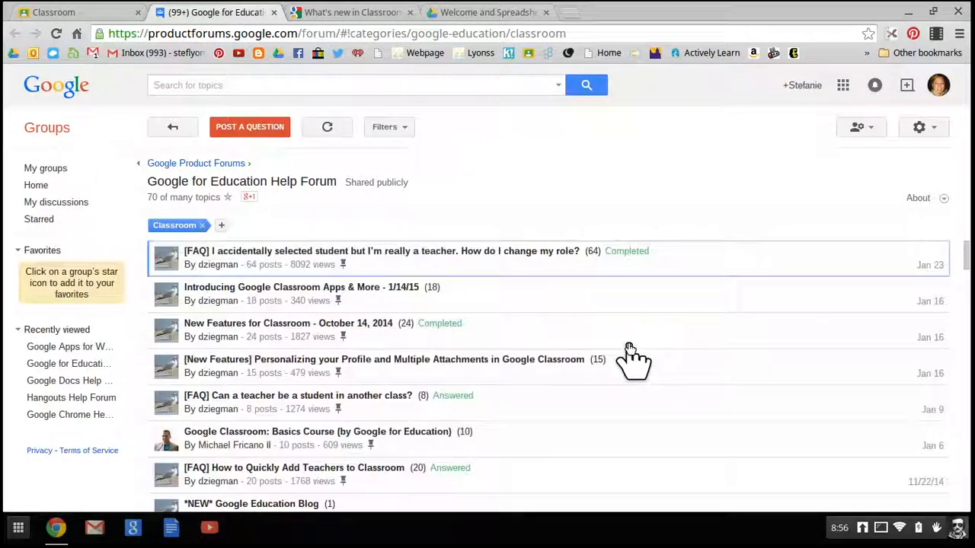
pyautogui.click(269, 85)
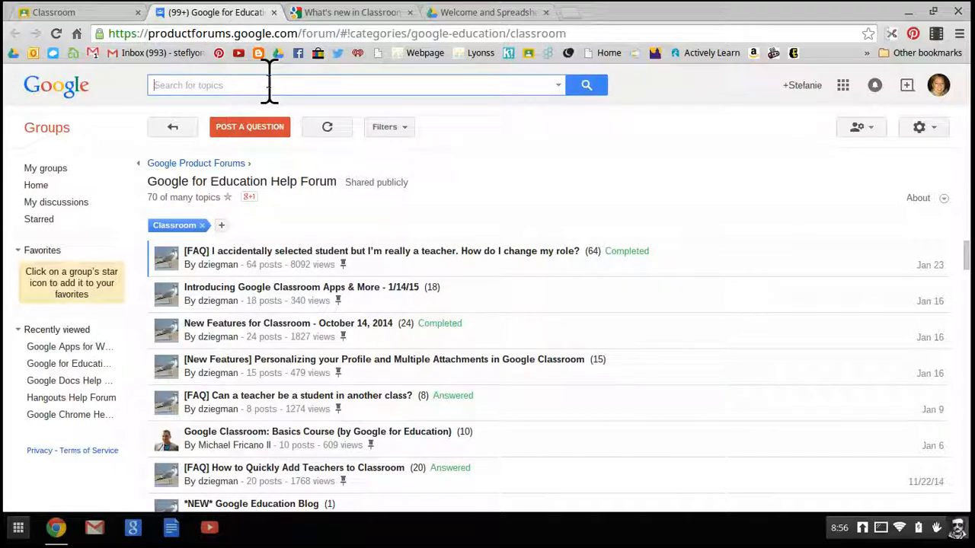
pyautogui.click(99, 13)
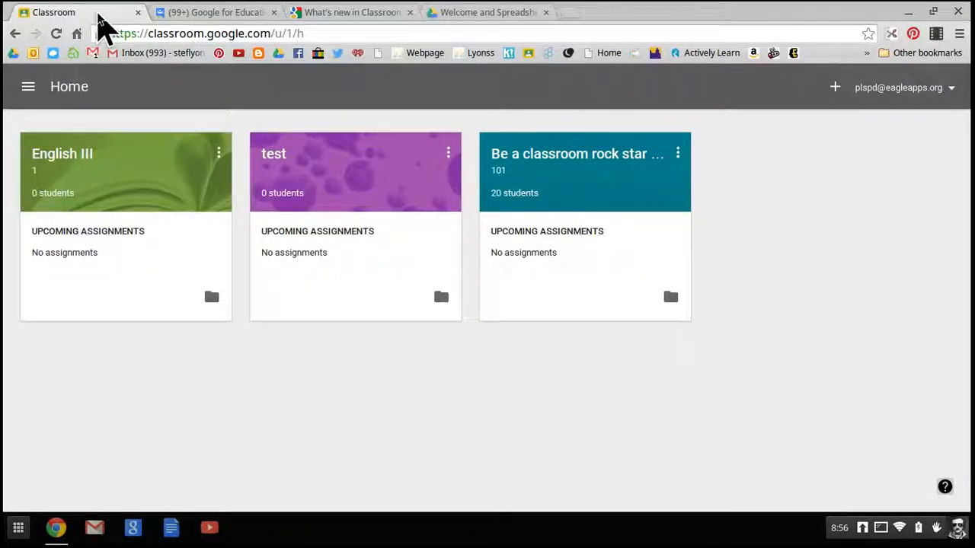
# Open the Classroom Help Center, close the forum page, look through the Teachers help topics, and return to the Classroom home page.
pyautogui.click(944, 490)
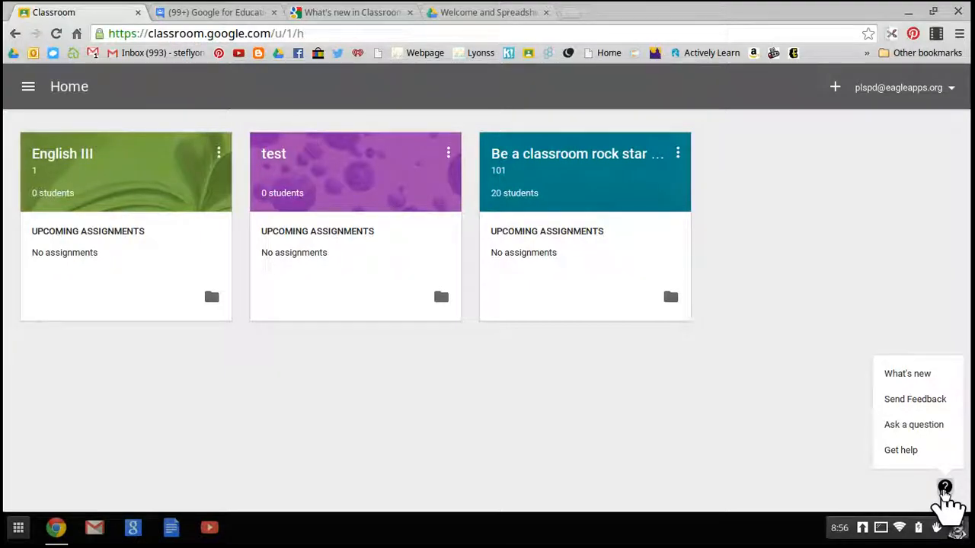
pyautogui.click(909, 460)
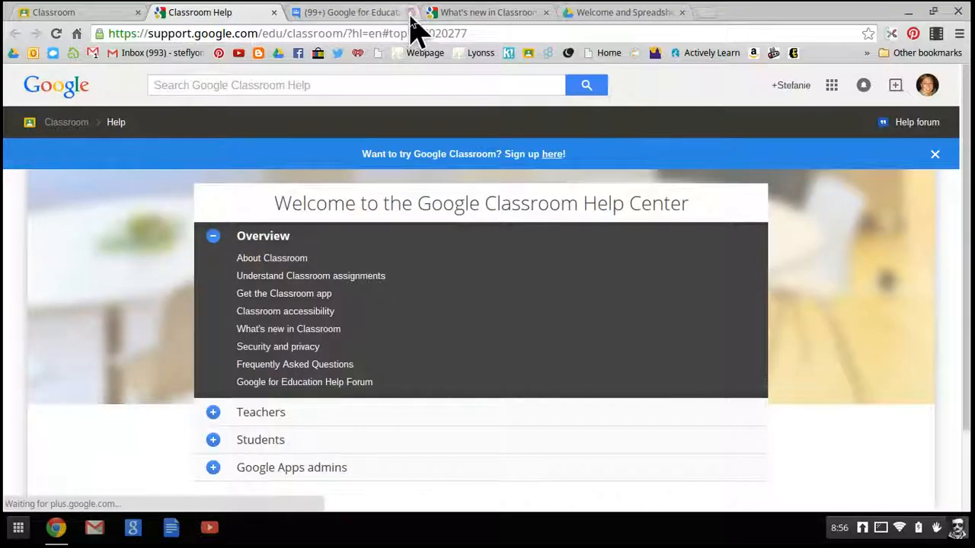
pyautogui.click(410, 13)
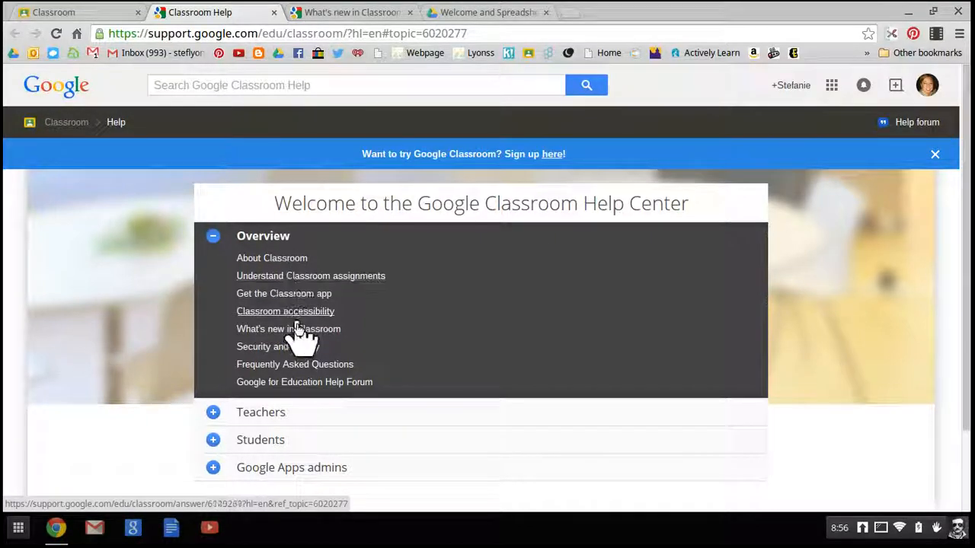
pyautogui.click(213, 411)
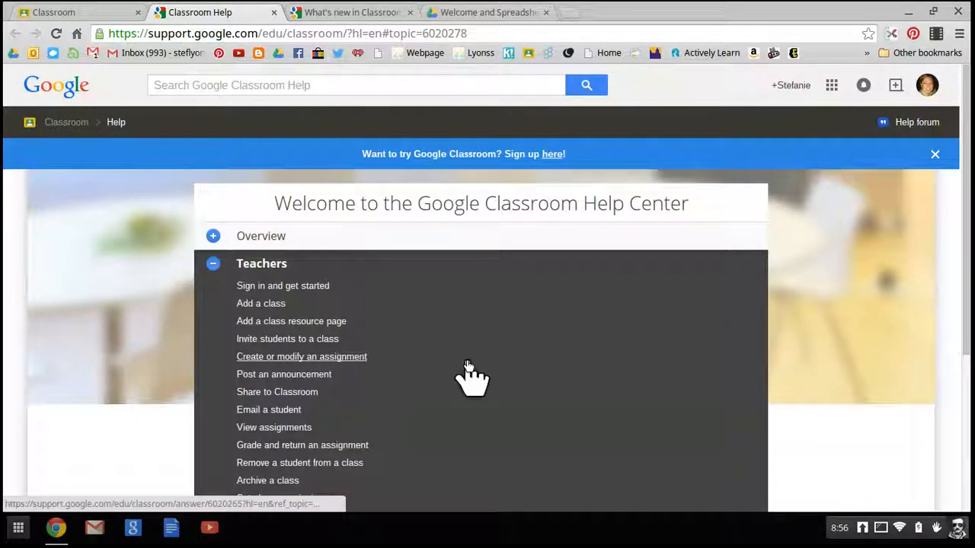
pyautogui.scroll(-2, 487, 365)
pyautogui.scroll(-2, 502, 366)
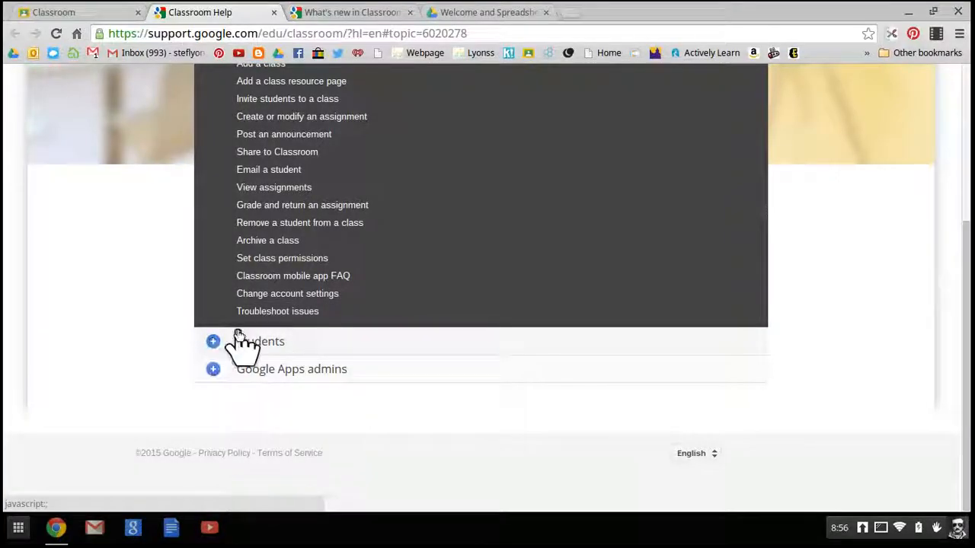
pyautogui.scroll(4, 447, 282)
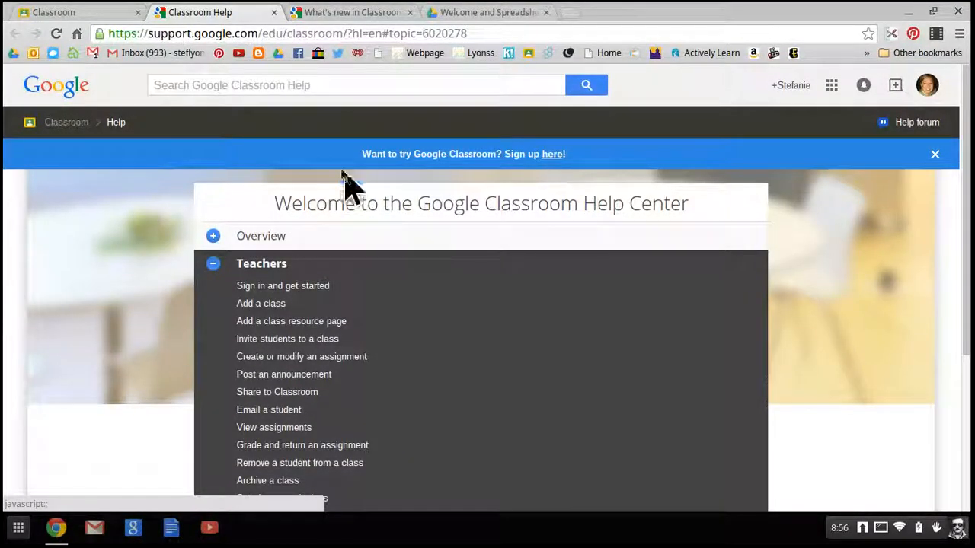
pyautogui.click(90, 14)
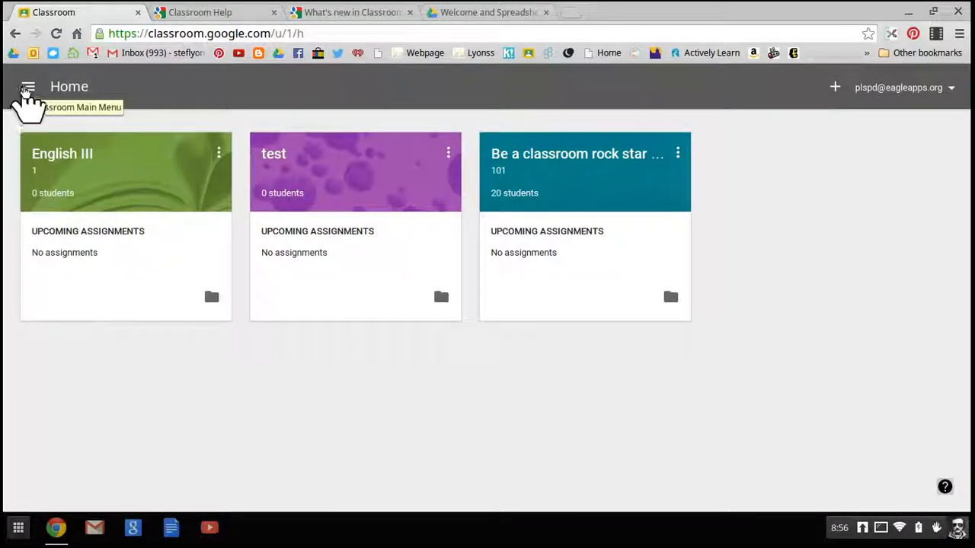
# Open the Classroom settings and toggle the email notifications on and back off.
pyautogui.click(28, 87)
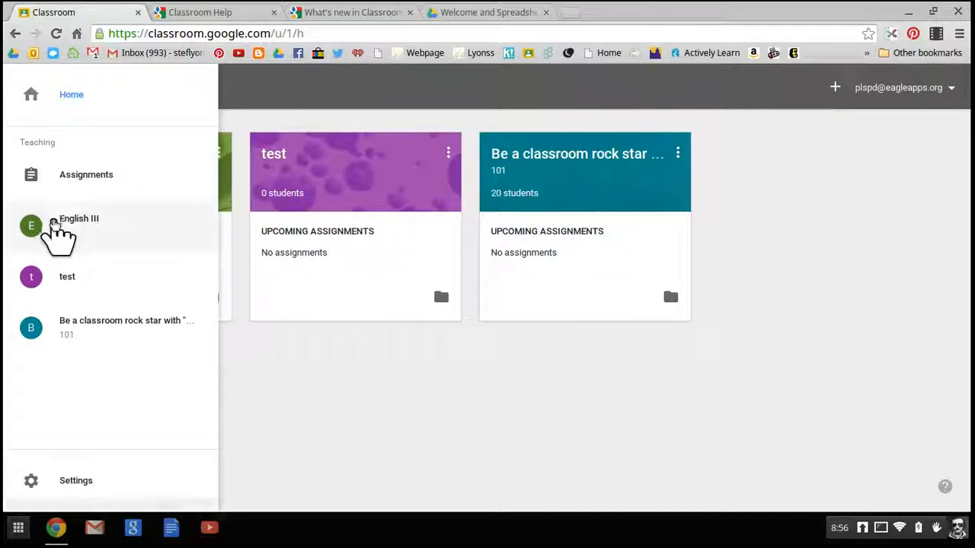
pyautogui.click(80, 480)
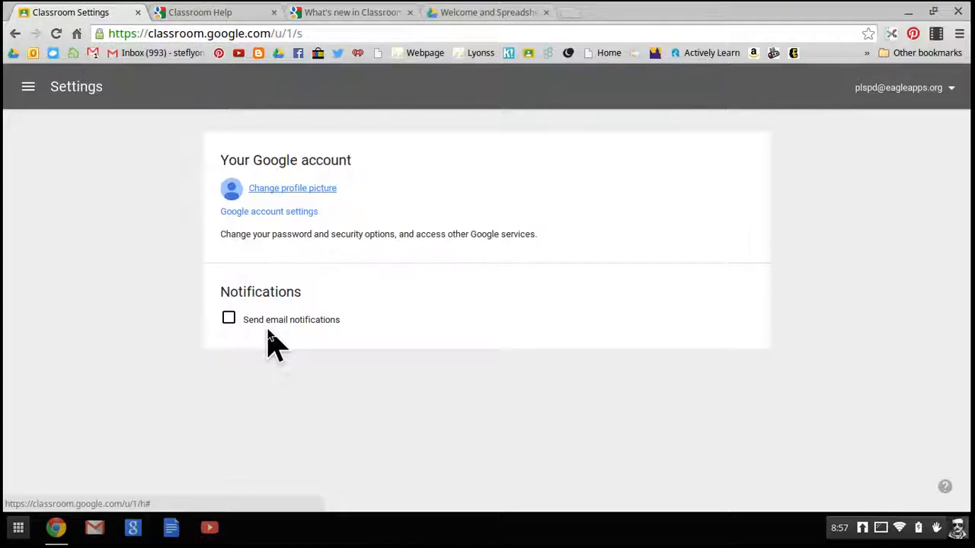
pyautogui.click(228, 319)
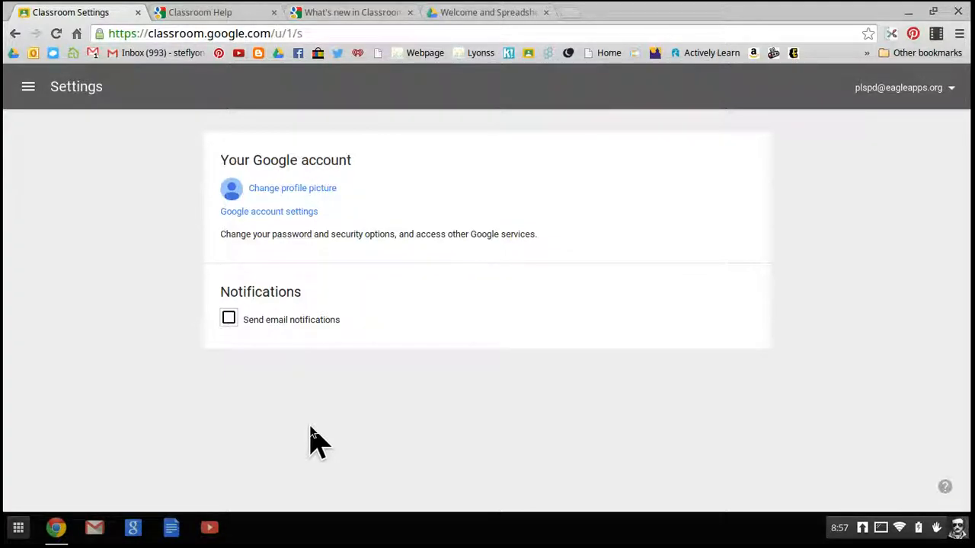
pyautogui.click(229, 319)
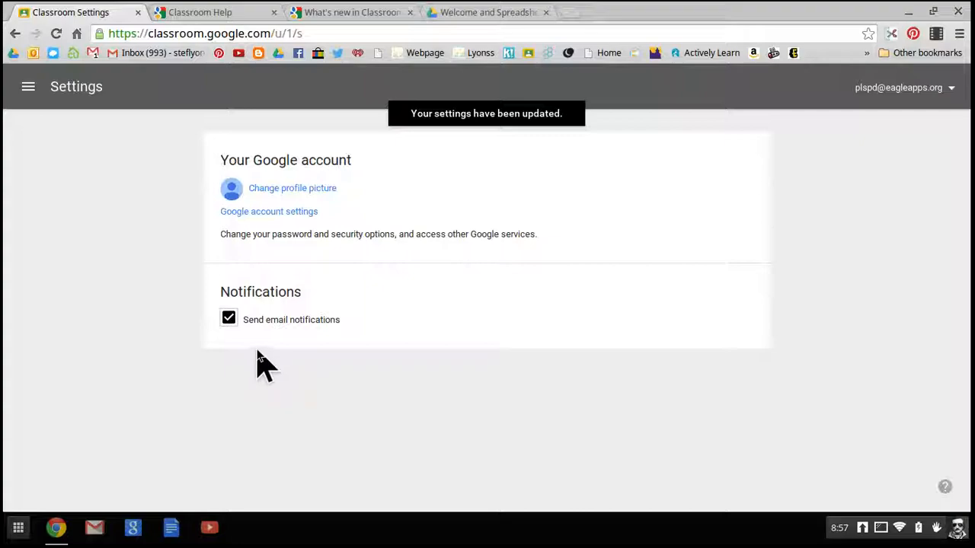
pyautogui.click(228, 320)
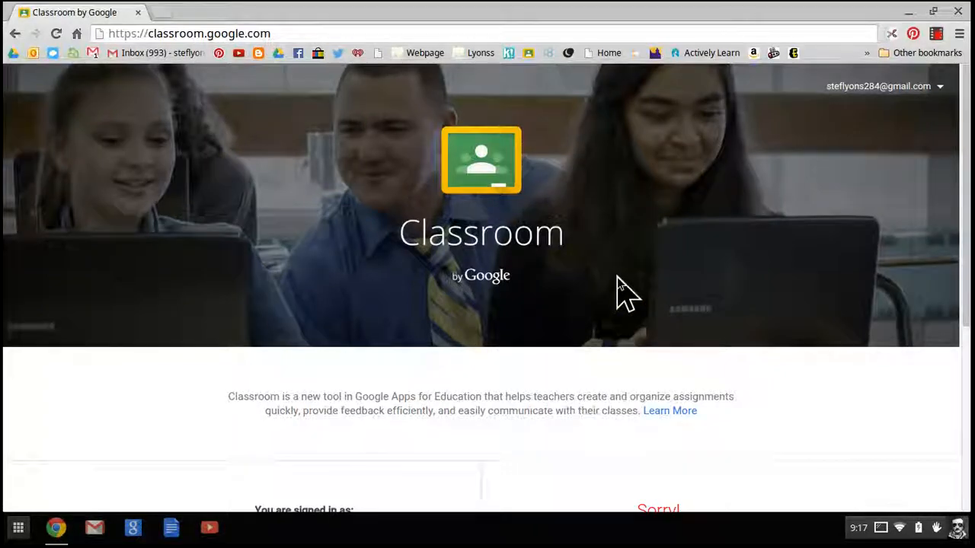
# Look over the Classroom landing page, including the signed-in account and the Google Apps for Education notice.
pyautogui.scroll(-3, 619, 287)
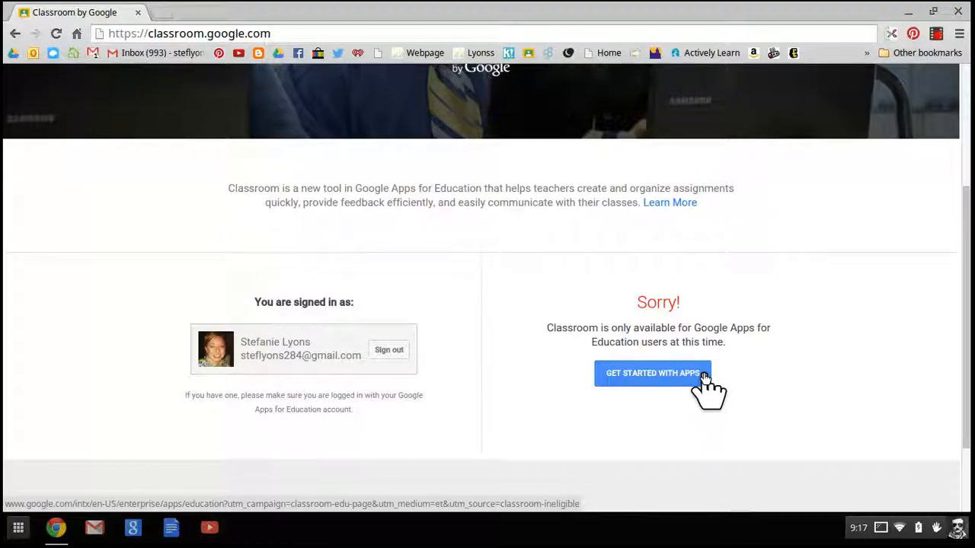
pyautogui.click(704, 378)
pyautogui.scroll(3, 704, 379)
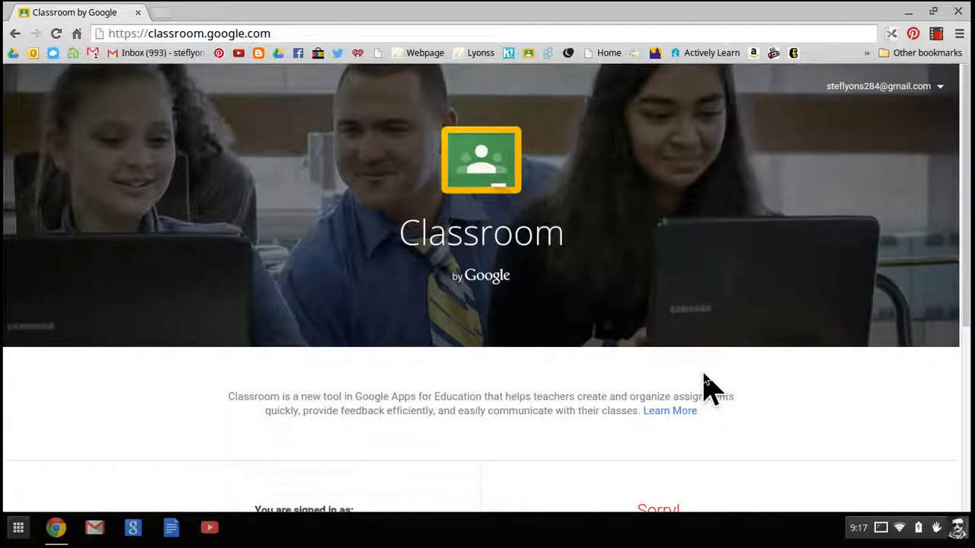
# Add the teacher's school account from the account chooser and sign in to Classroom with it.
pyautogui.click(864, 87)
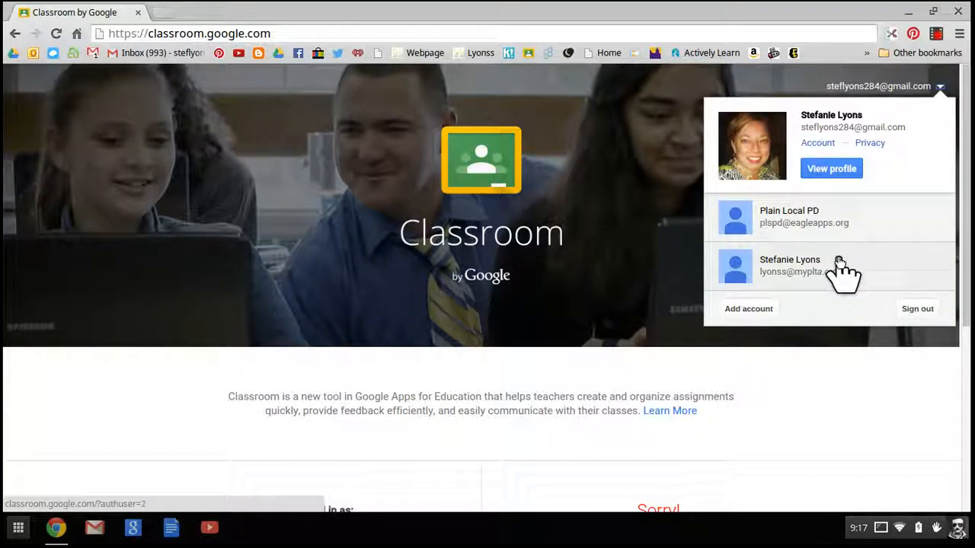
pyautogui.click(742, 309)
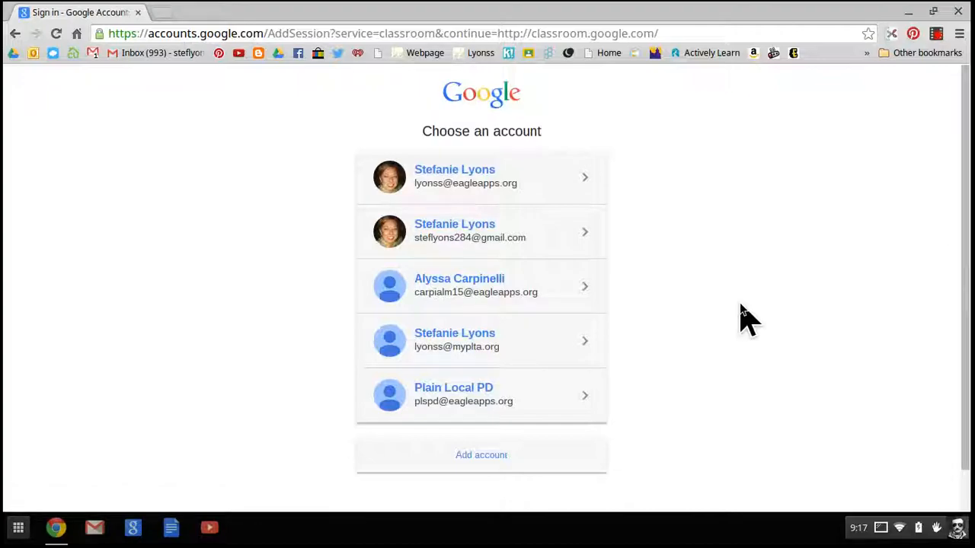
pyautogui.click(512, 189)
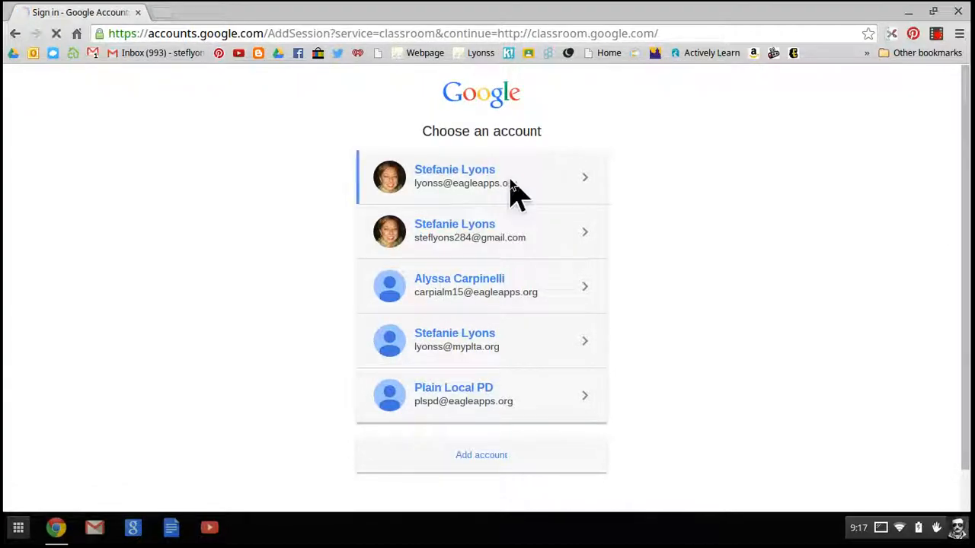
pyautogui.click(513, 351)
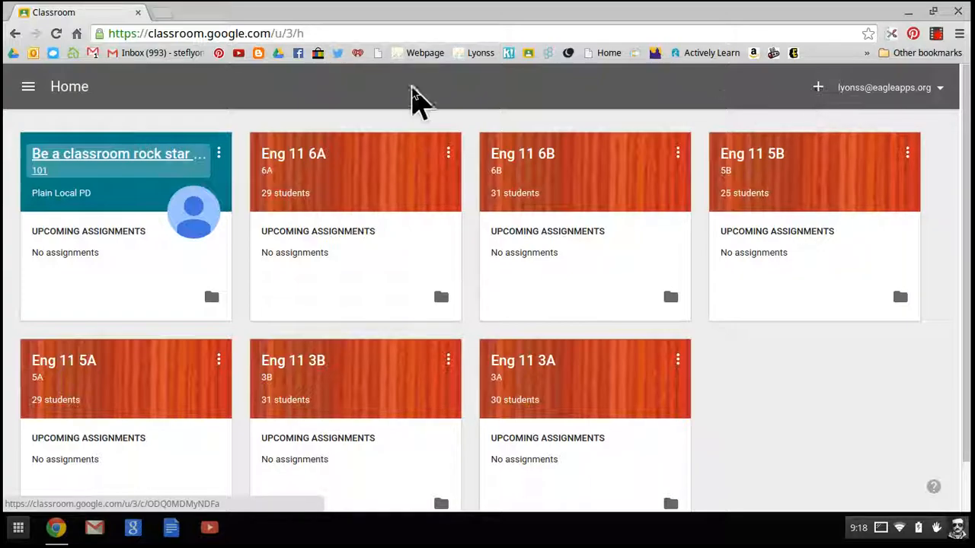
# Open the "Be a classroom rock star" class as a student and examine the Welcome and Google Sheets (.5) assignment in its stream.
pyautogui.click(154, 161)
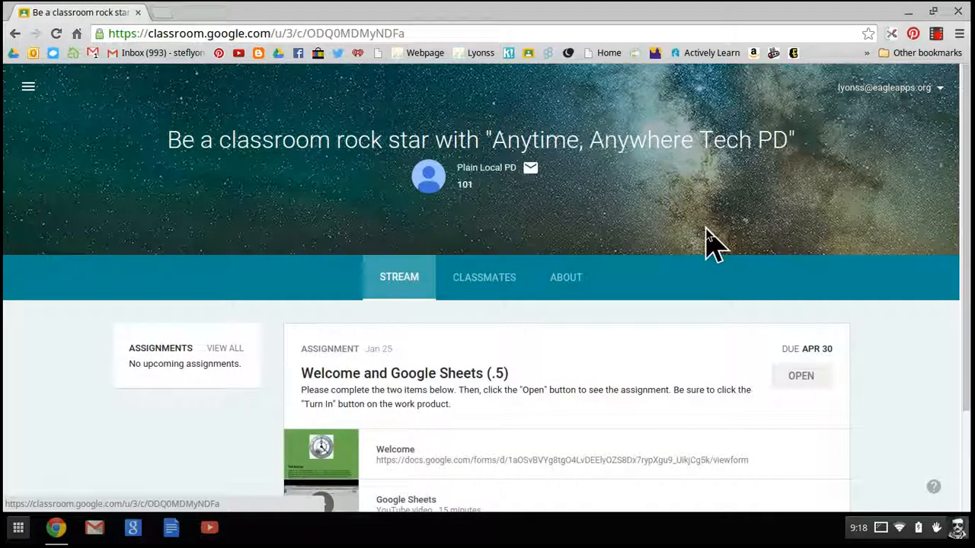
pyautogui.scroll(-3, 706, 243)
pyautogui.rightClick(708, 232)
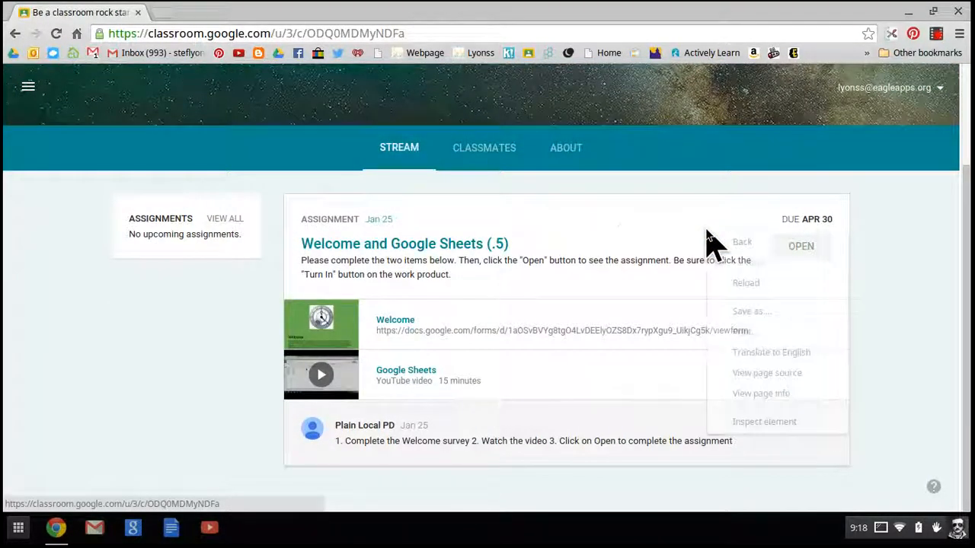
pyautogui.click(235, 344)
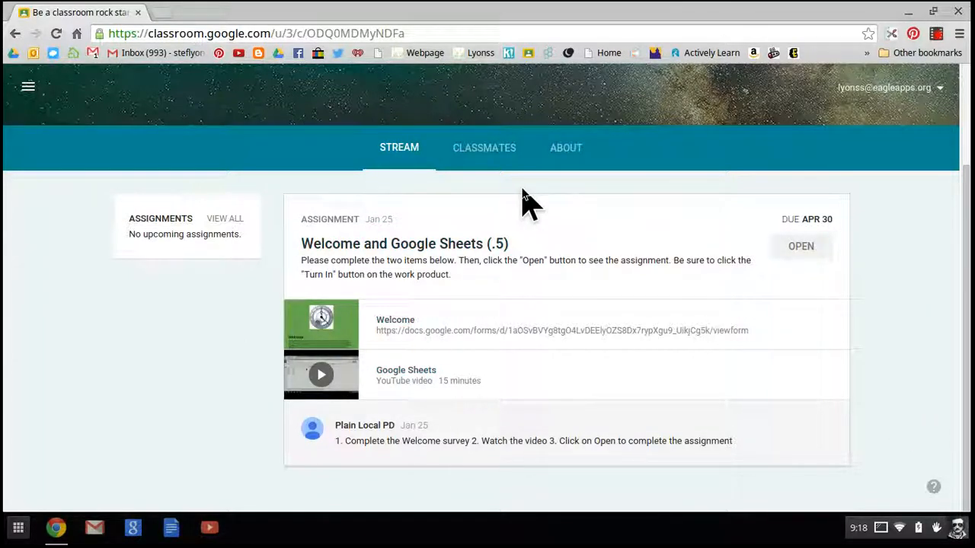
pyautogui.scroll(3, 526, 202)
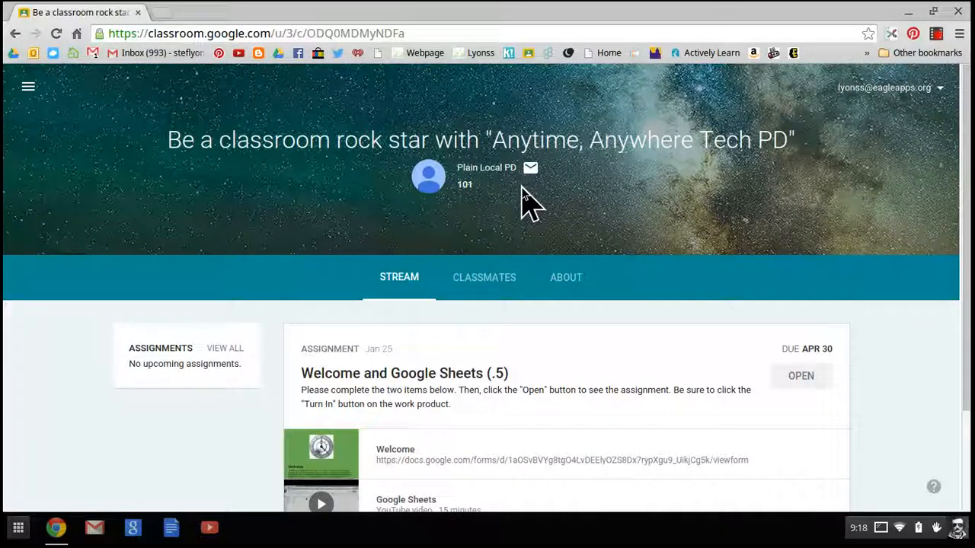
pyautogui.scroll(-3, 522, 261)
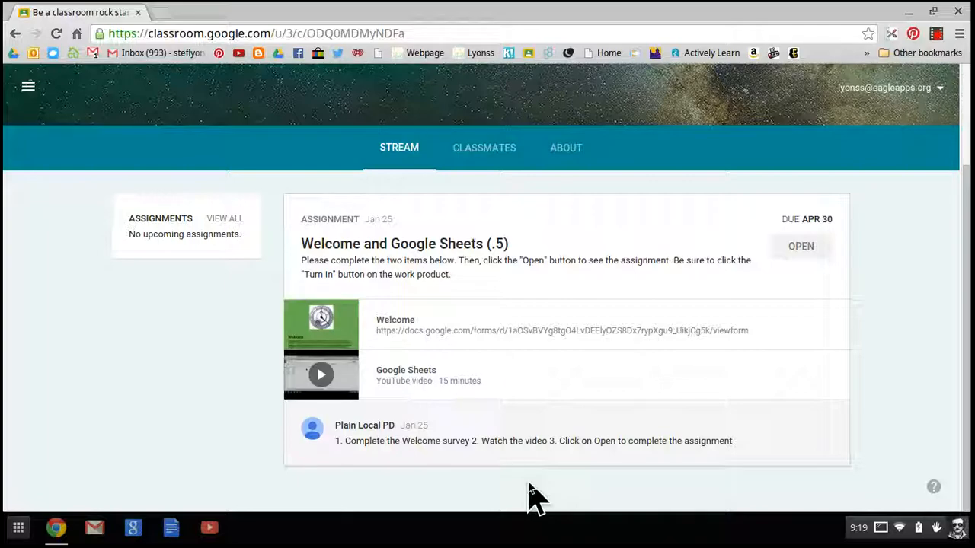
pyautogui.scroll(2, 540, 431)
pyautogui.scroll(-2, 548, 441)
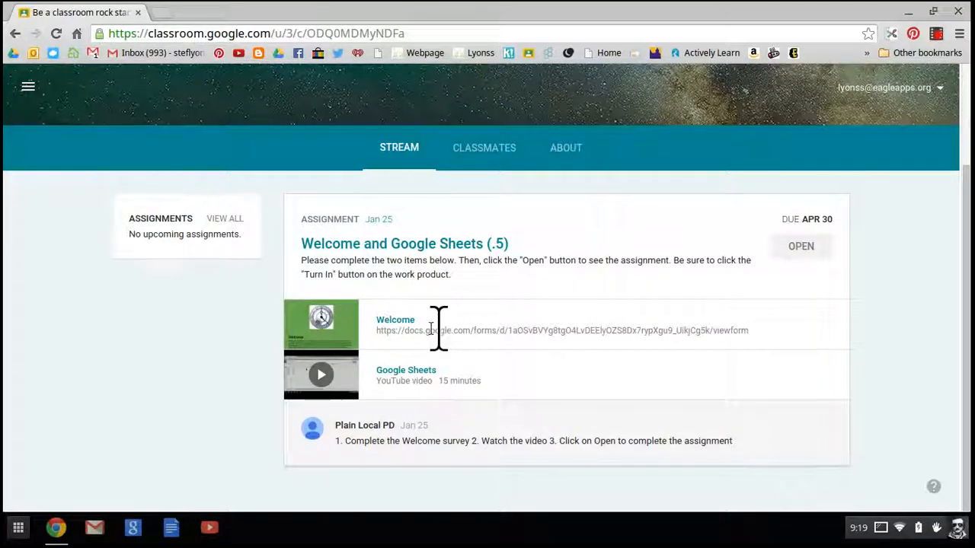
# Look through the assignment's attached Welcome form, and return to the class to open the attached Google Sheets video.
pyautogui.click(338, 326)
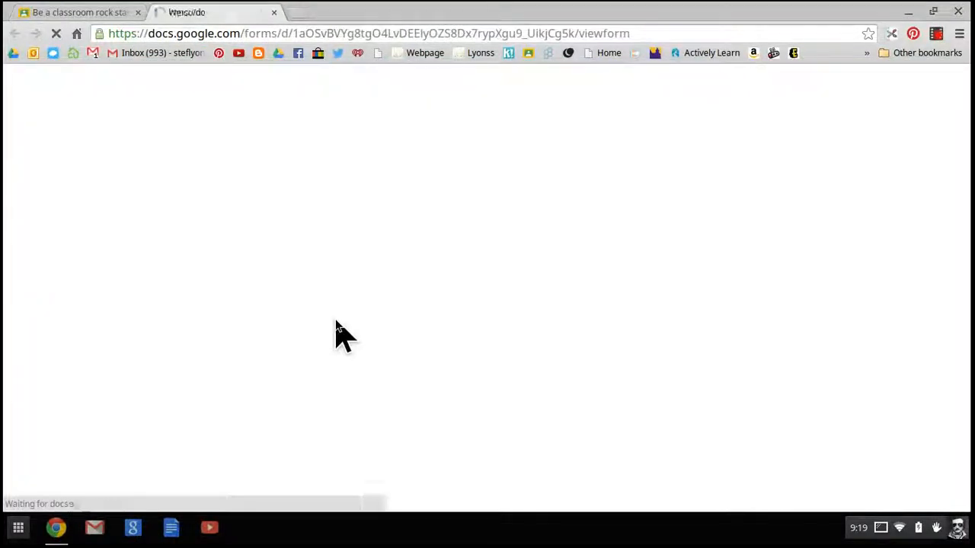
pyautogui.scroll(-6, 679, 320)
pyautogui.scroll(6, 678, 319)
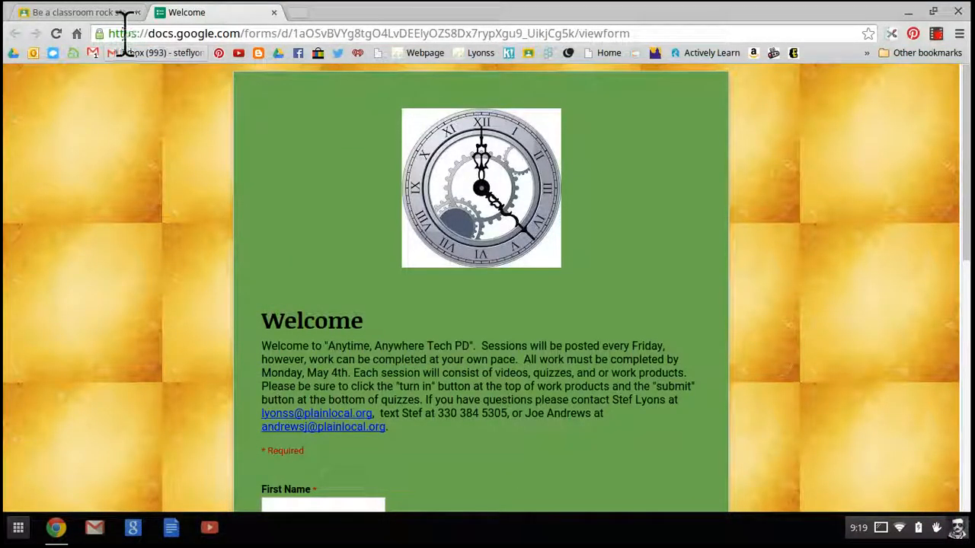
pyautogui.click(80, 13)
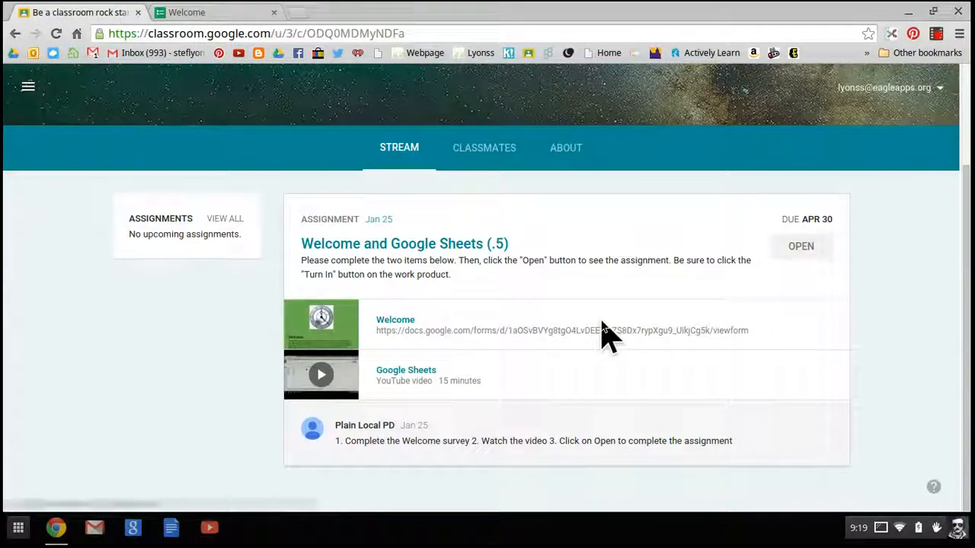
pyautogui.click(415, 373)
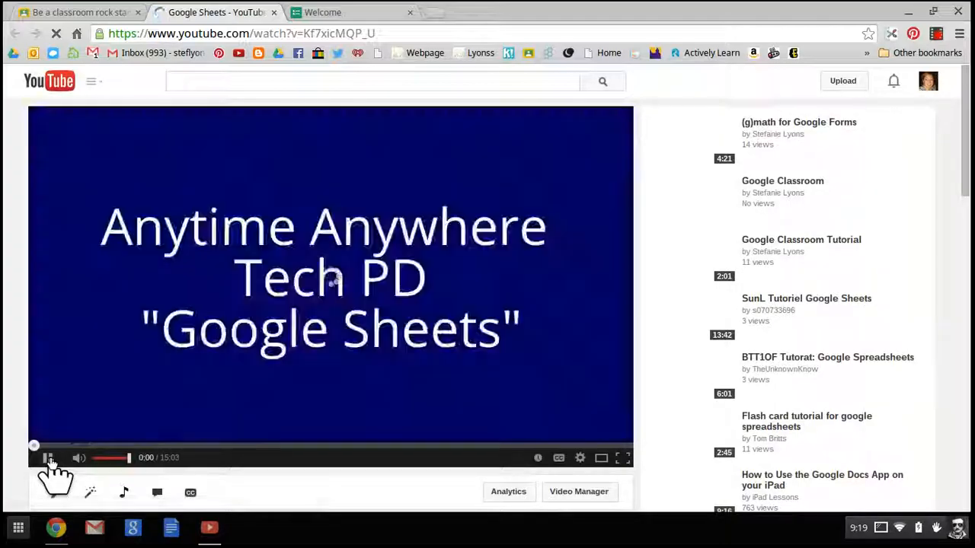
# Pause the Google Sheets video, and return to the class to open the Welcome and Google Sheets (.5) assignment.
pyautogui.click(49, 460)
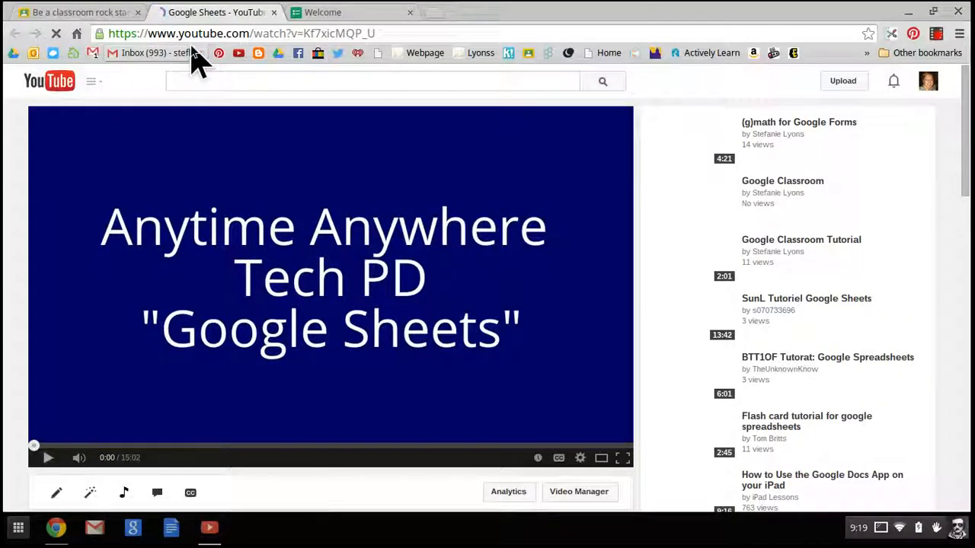
pyautogui.click(110, 15)
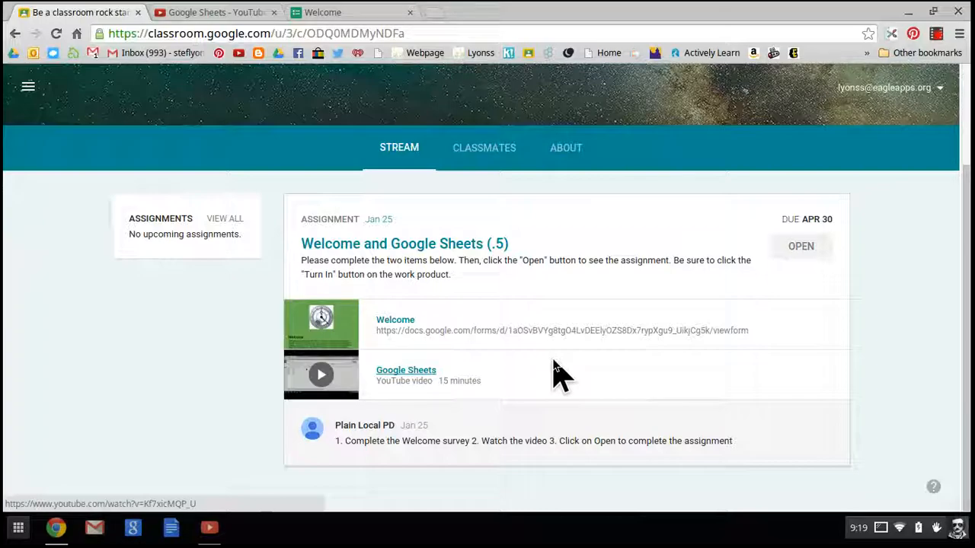
pyautogui.click(801, 248)
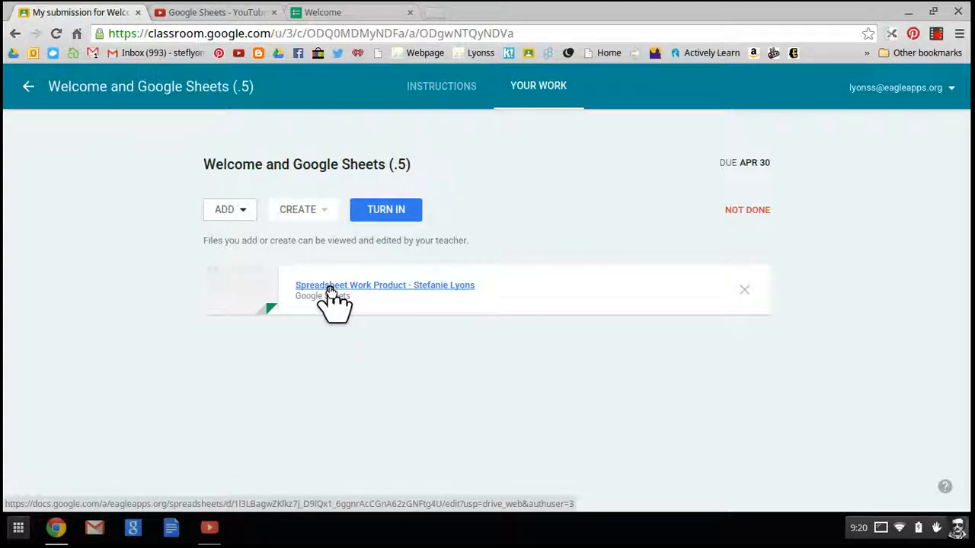
# Open the attached Spreadsheet Work Product by signing in to Google Drive with the teacher's school account, and look over its data and directions.
pyautogui.click(436, 293)
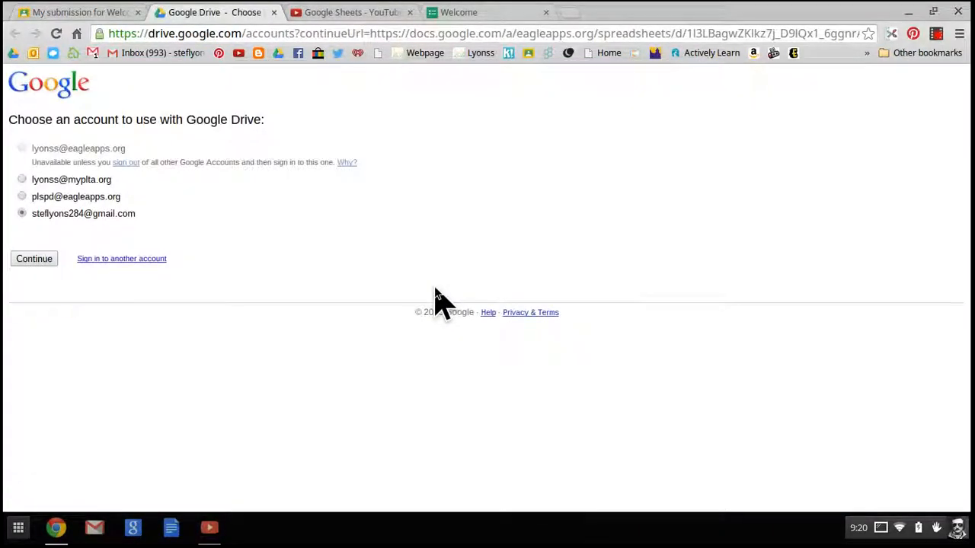
pyautogui.click(131, 165)
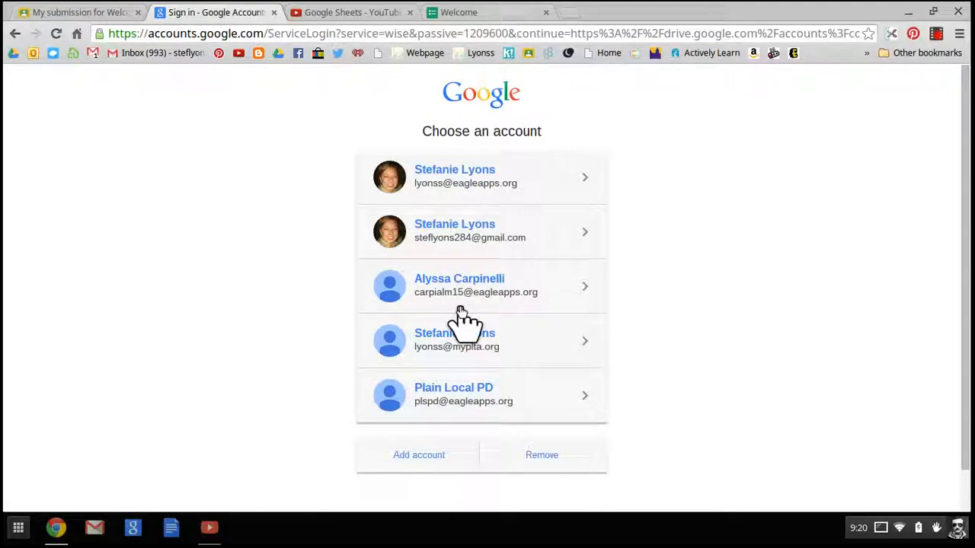
pyautogui.click(457, 190)
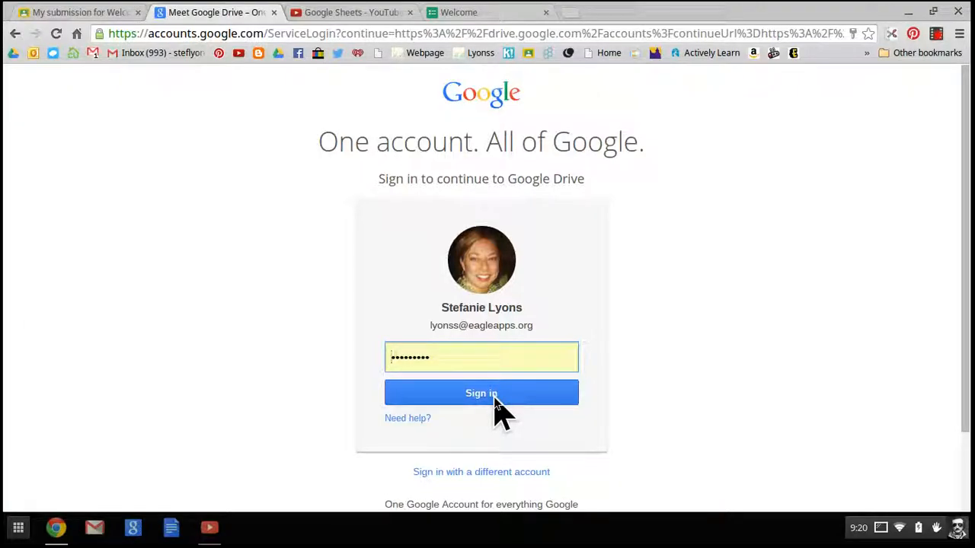
pyautogui.click(494, 399)
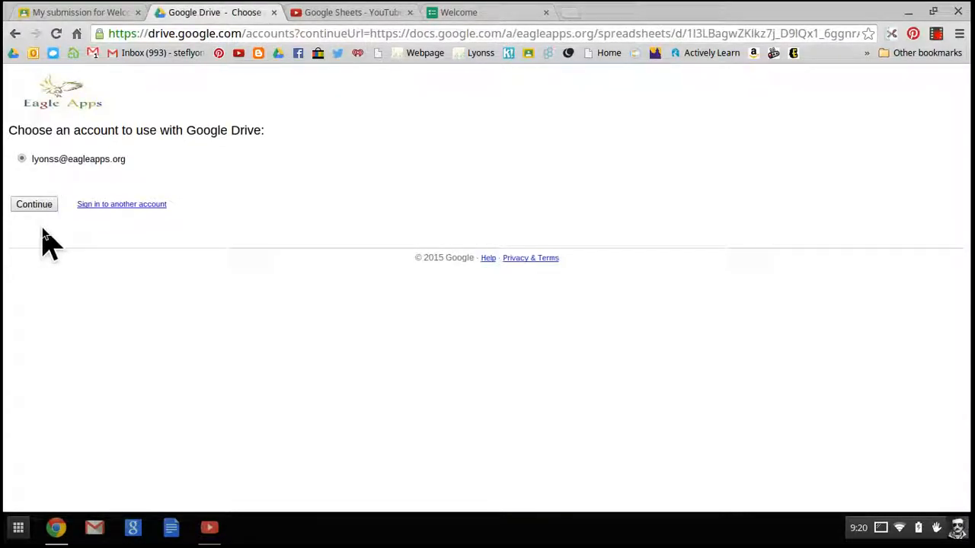
pyautogui.click(44, 210)
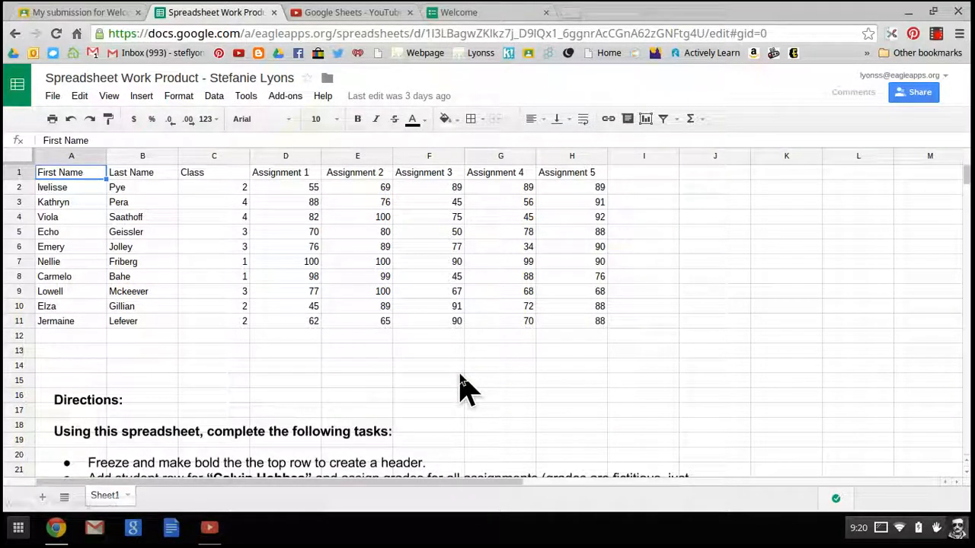
pyautogui.scroll(-5, 465, 388)
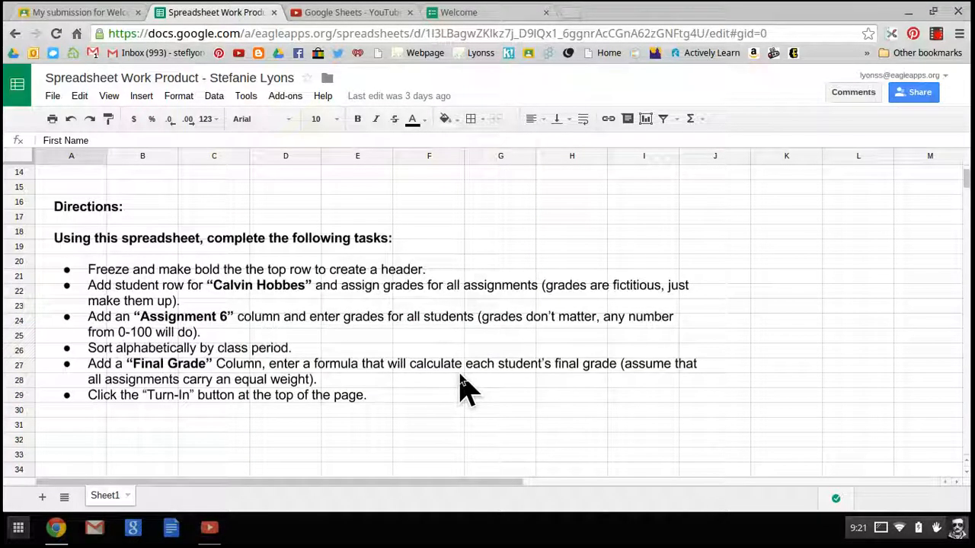
pyautogui.scroll(5, 465, 388)
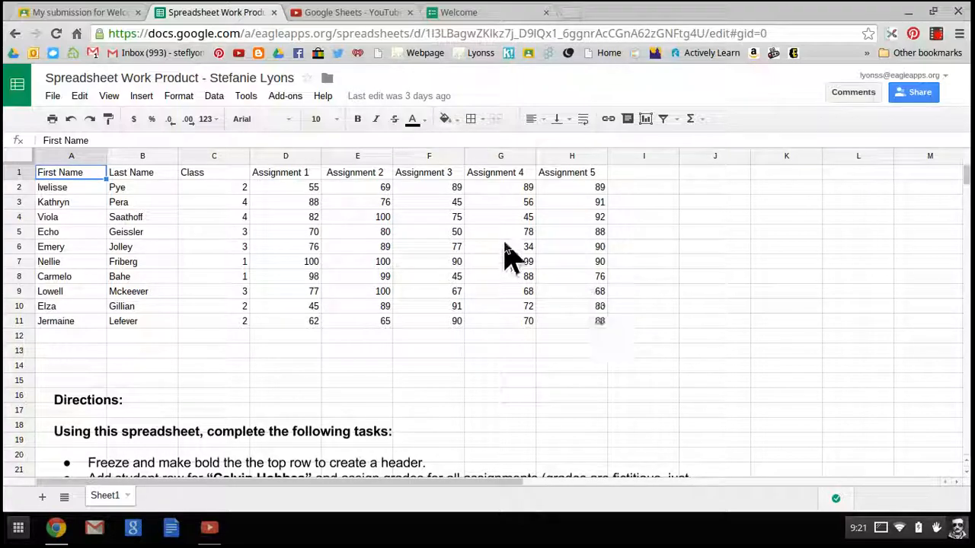
# Turn in the Welcome and Google Sheets (.5) assignment without a private note, and unsubmit the work.
pyautogui.click(112, 17)
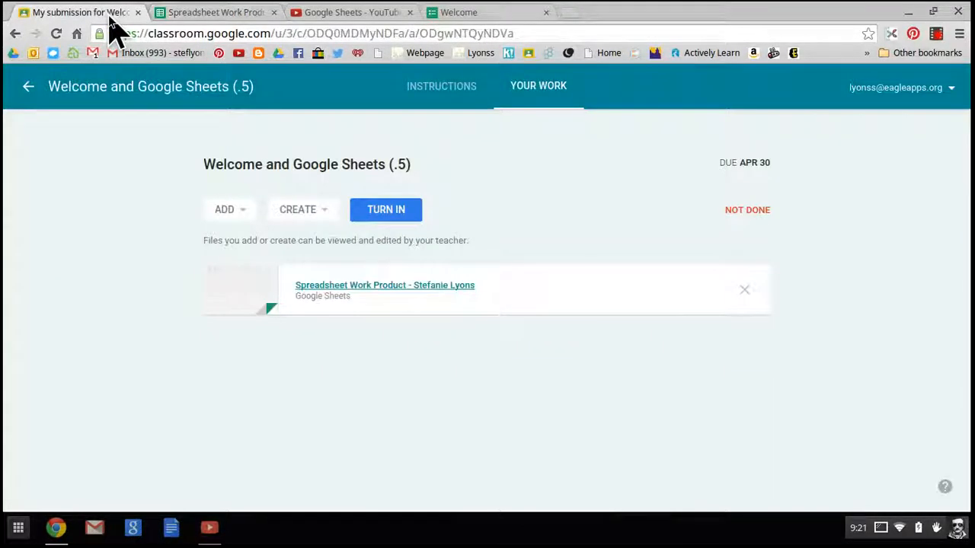
pyautogui.click(385, 213)
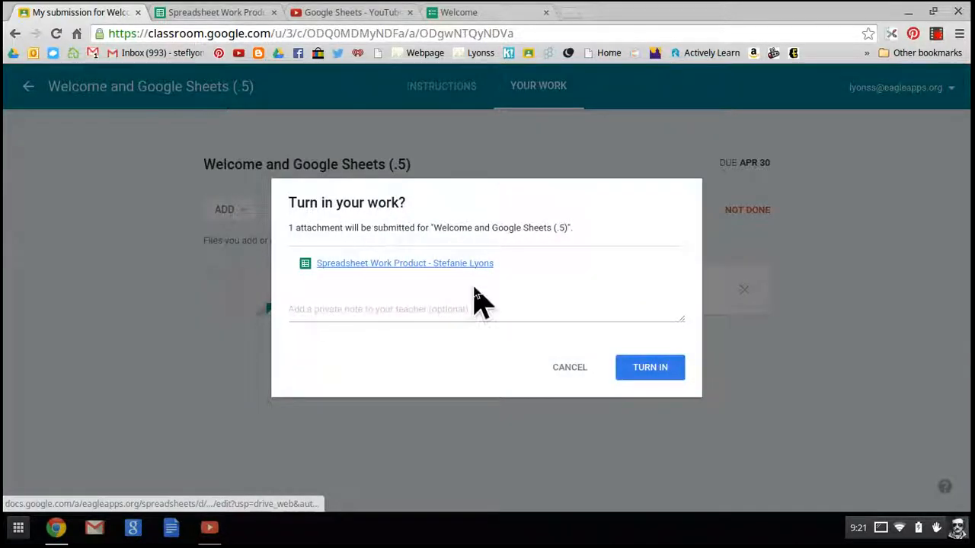
pyautogui.click(452, 309)
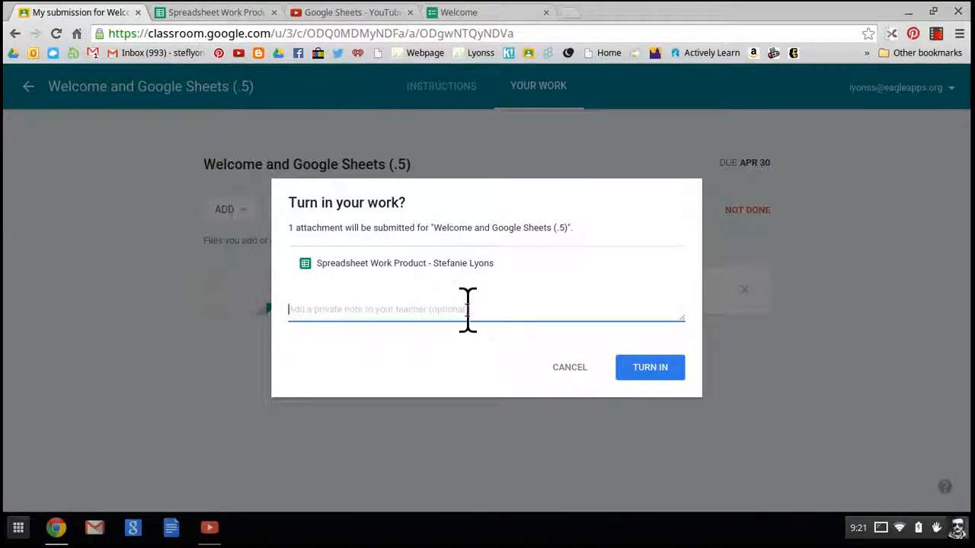
pyautogui.click(651, 368)
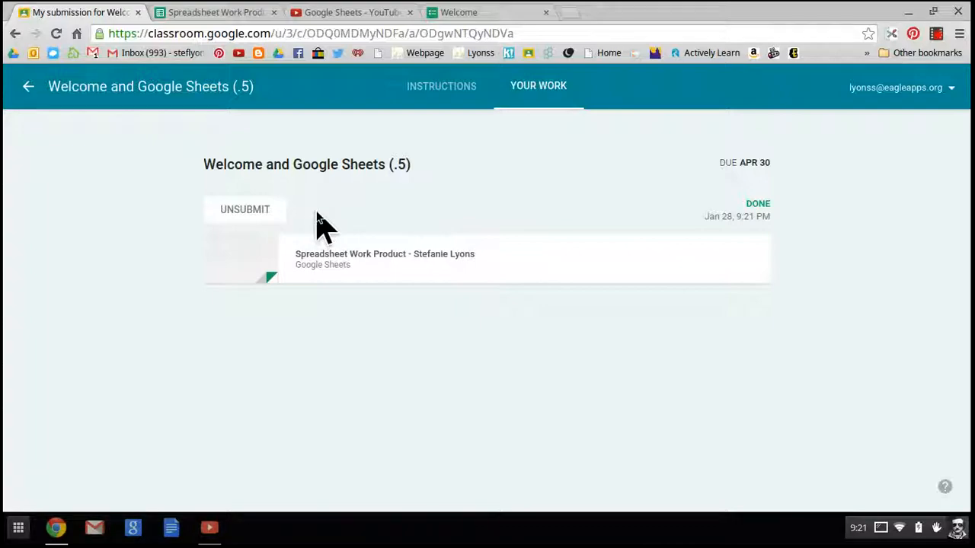
pyautogui.click(263, 217)
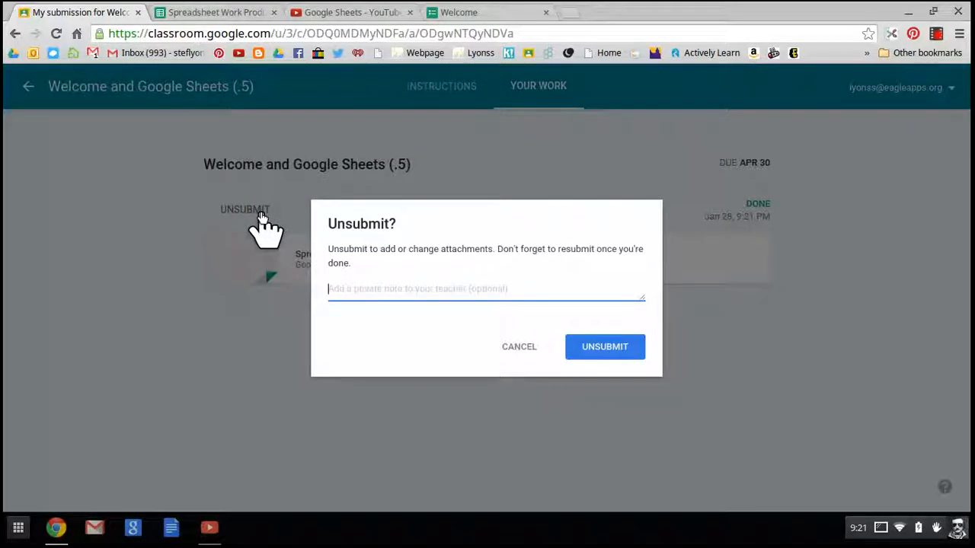
pyautogui.click(593, 347)
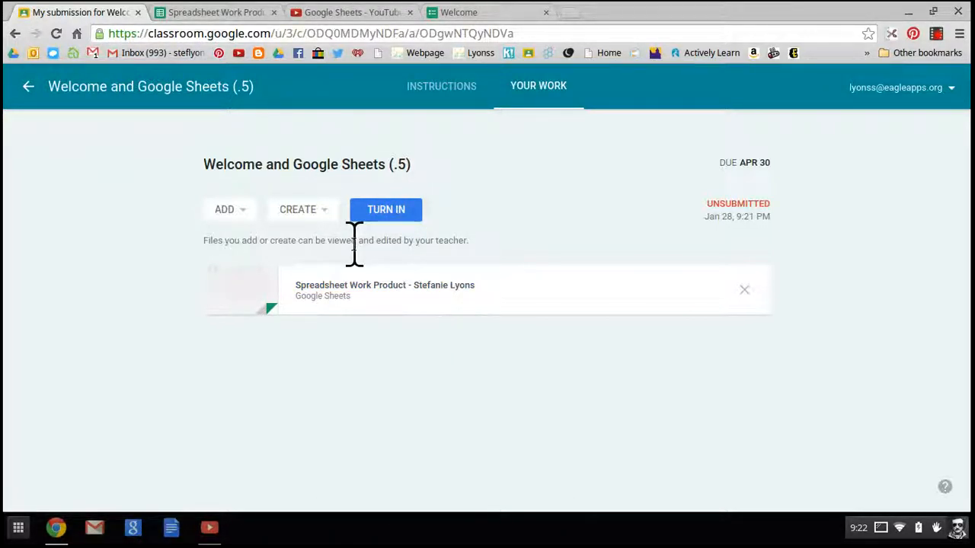
# Create a new Google document as an attachment to the submission, view it, and return to the assignment.
pyautogui.click(308, 215)
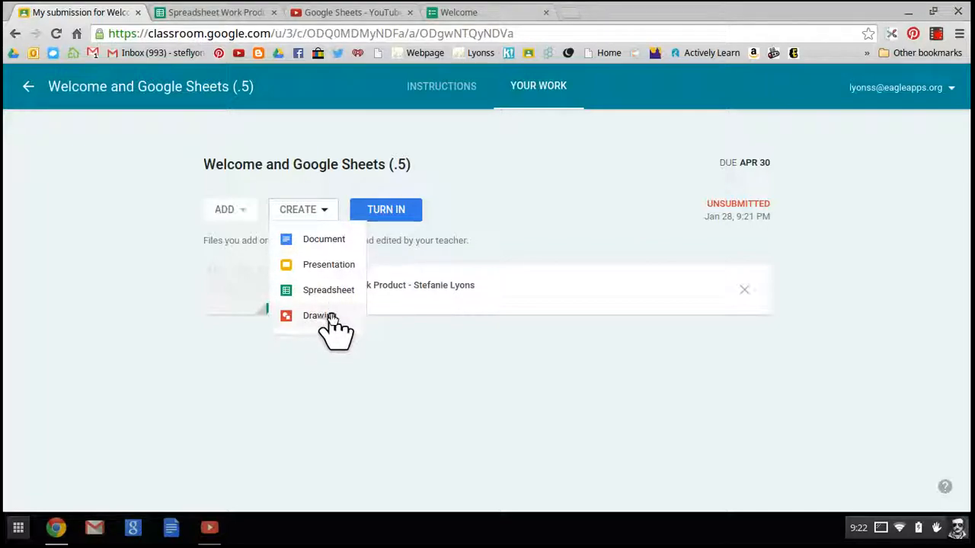
pyautogui.click(323, 240)
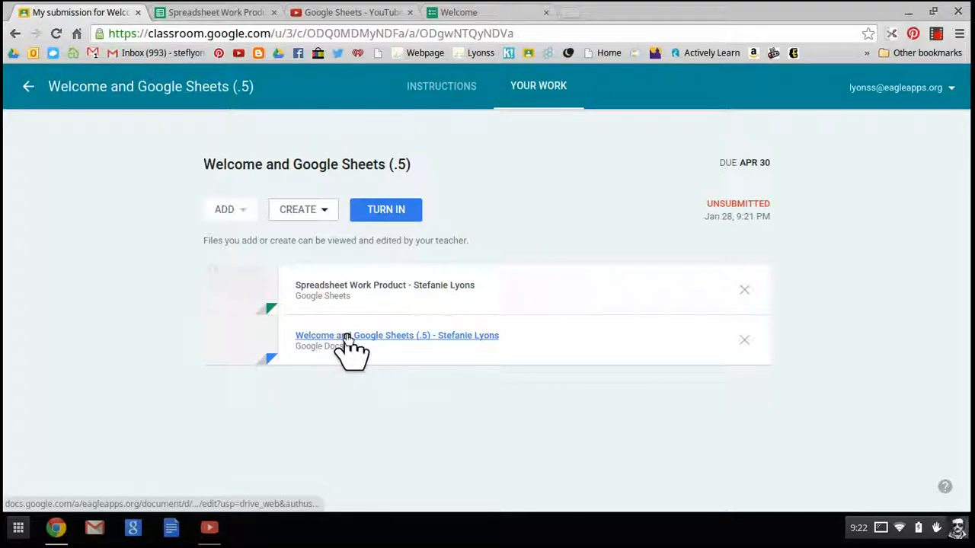
pyautogui.click(457, 335)
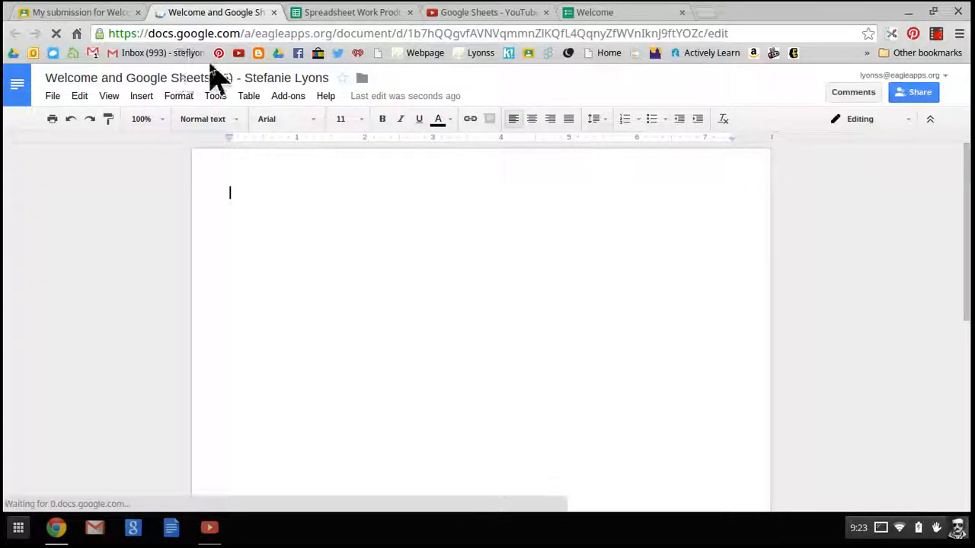
pyautogui.click(97, 13)
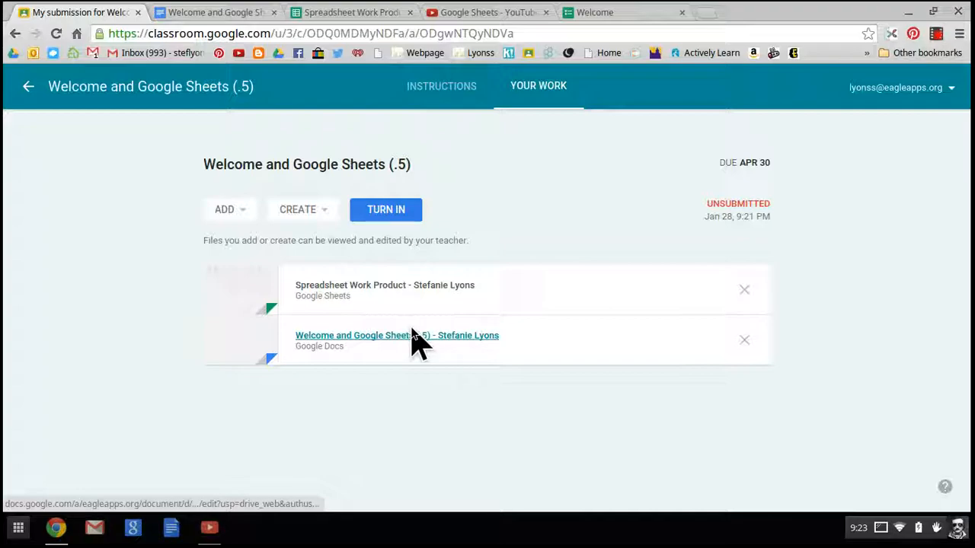
# Review the Welcome and Google Sheets (.5) assignment's instructions and display the available help options.
pyautogui.click(433, 97)
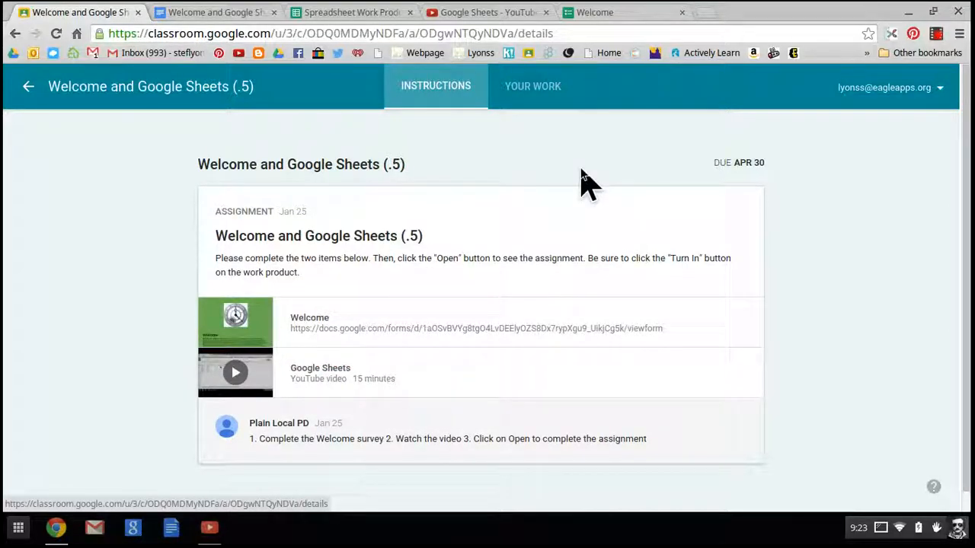
pyautogui.scroll(-1, 792, 320)
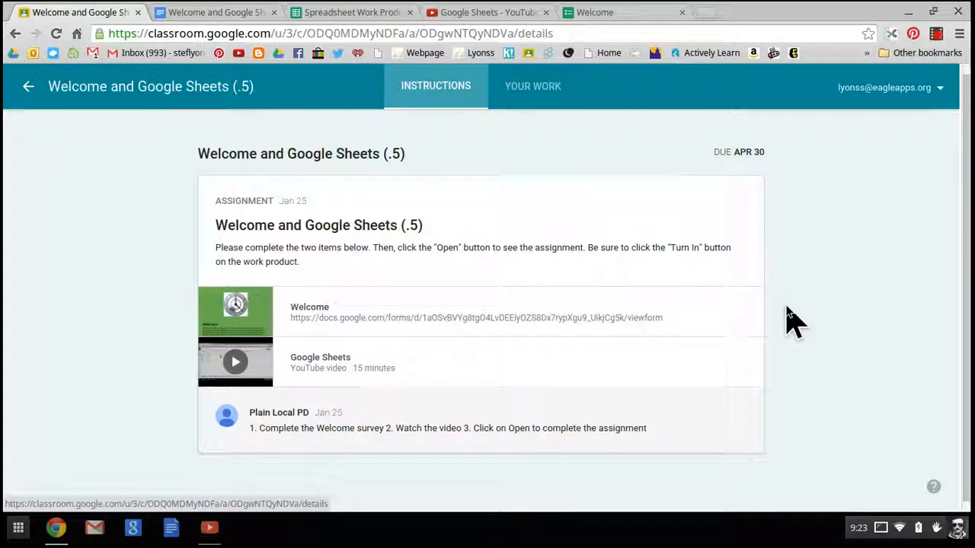
pyautogui.scroll(1, 792, 320)
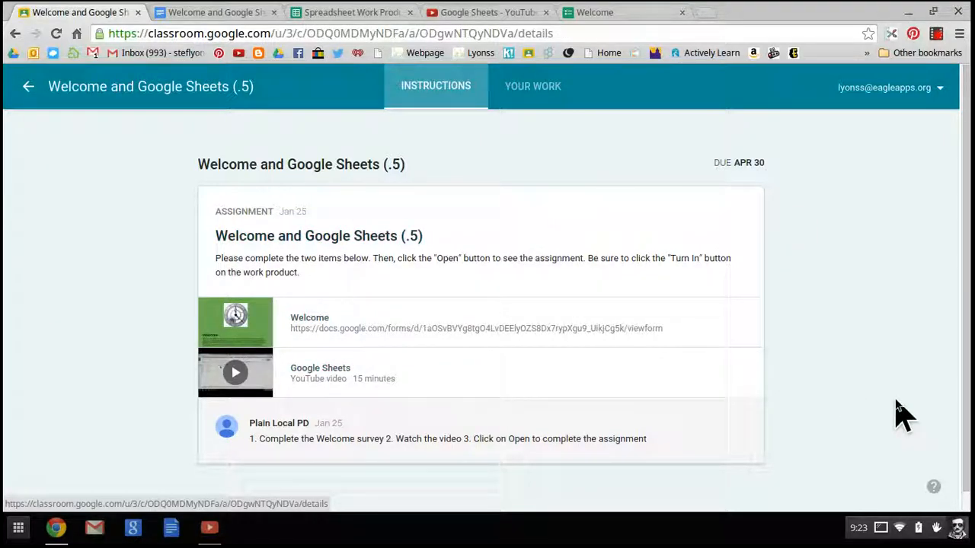
pyautogui.click(934, 487)
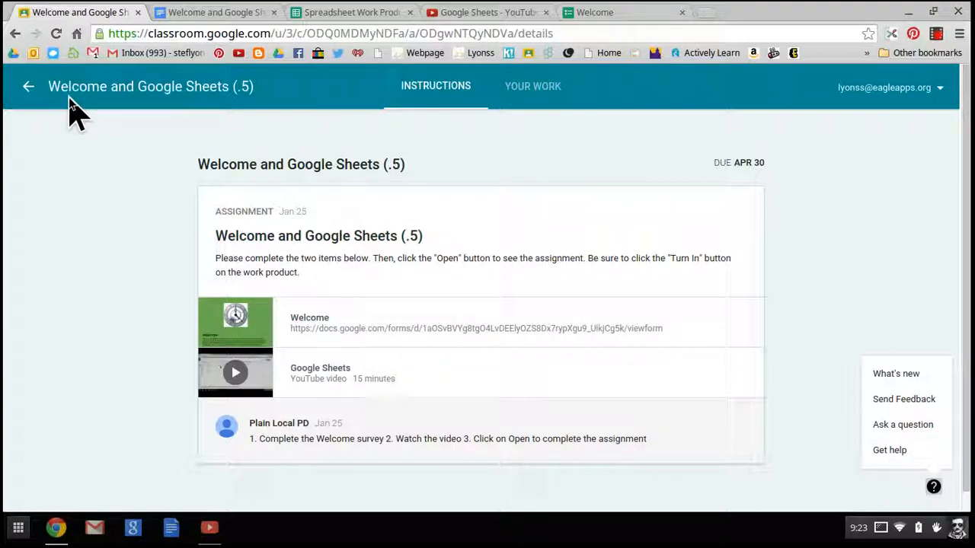
# Return to the class and examine its About information, including the contents of the class's Google Drive folder.
pyautogui.click(28, 87)
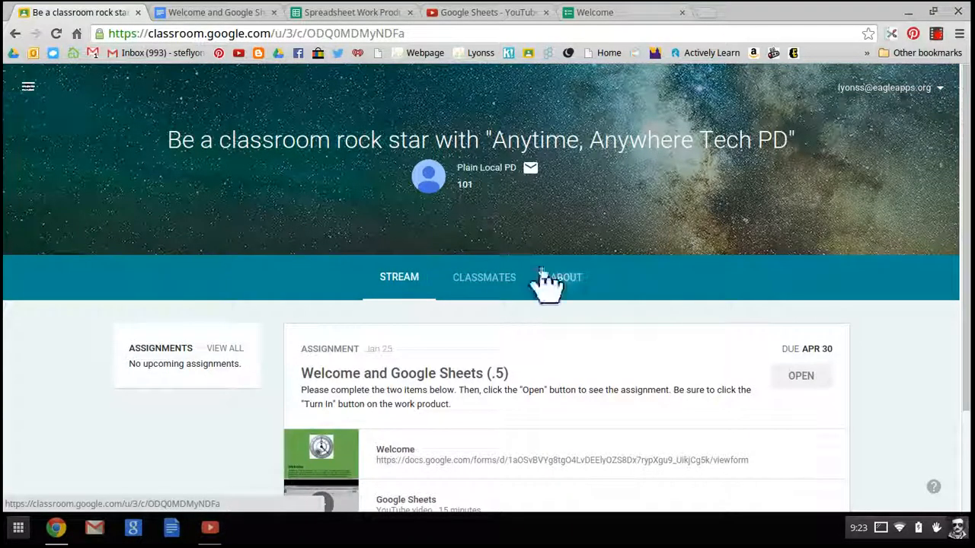
pyautogui.scroll(-2, 735, 304)
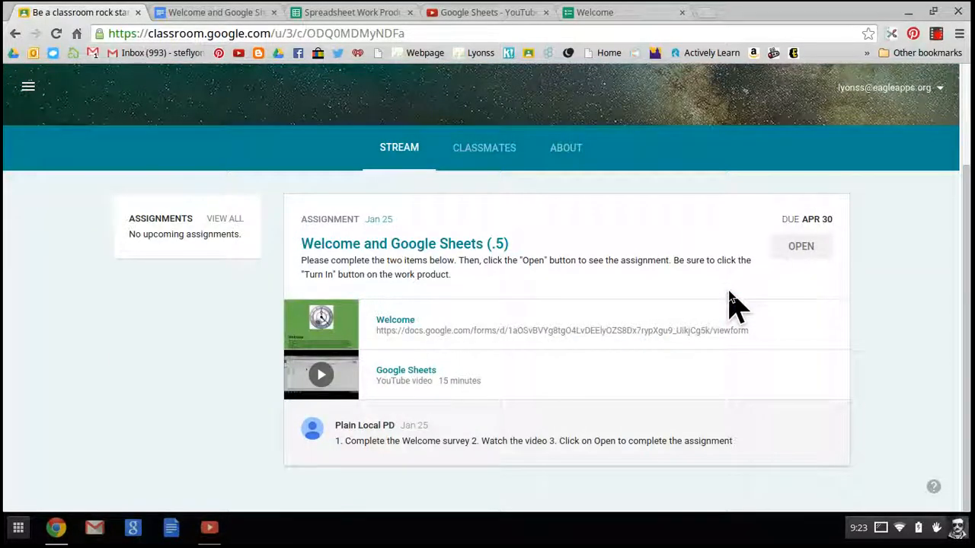
pyautogui.scroll(2, 731, 305)
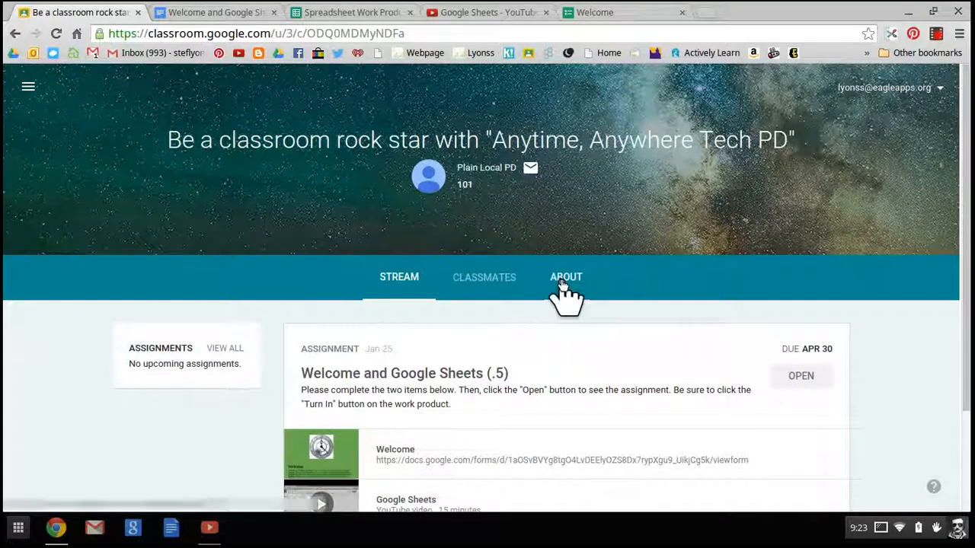
pyautogui.click(561, 282)
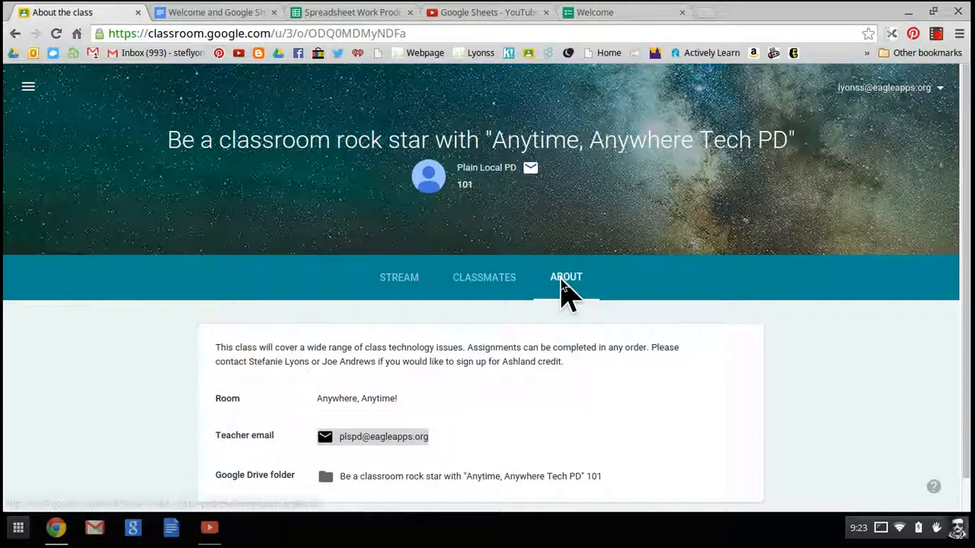
pyautogui.scroll(-1, 705, 326)
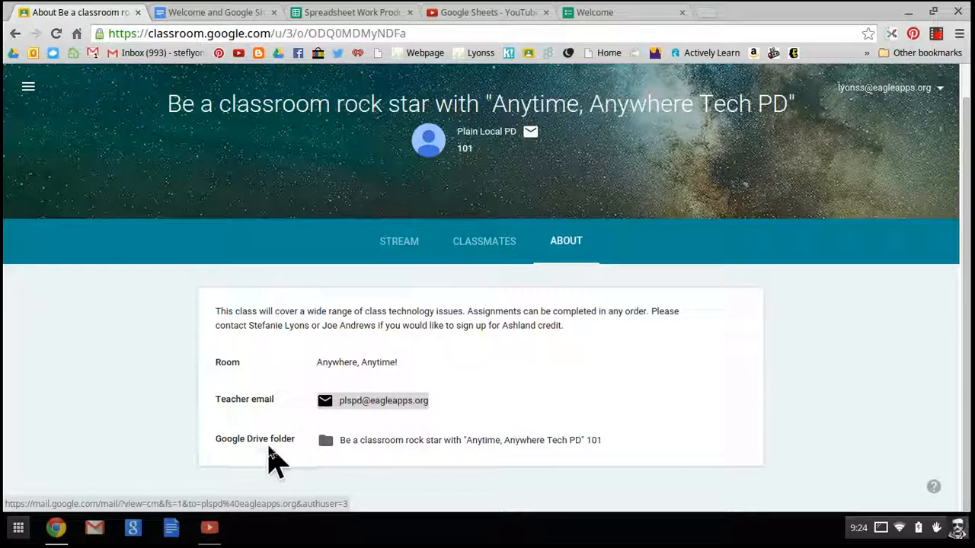
pyautogui.click(345, 445)
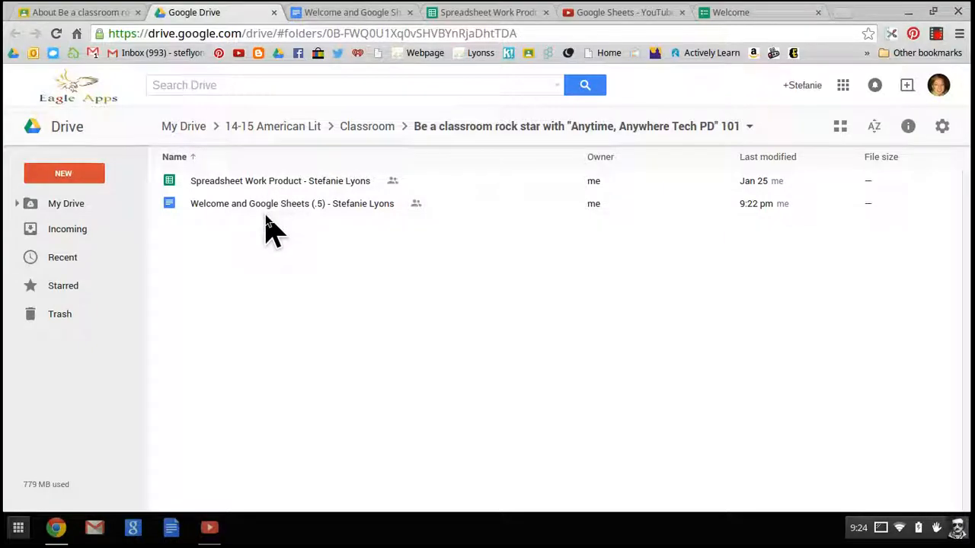
pyautogui.click(83, 14)
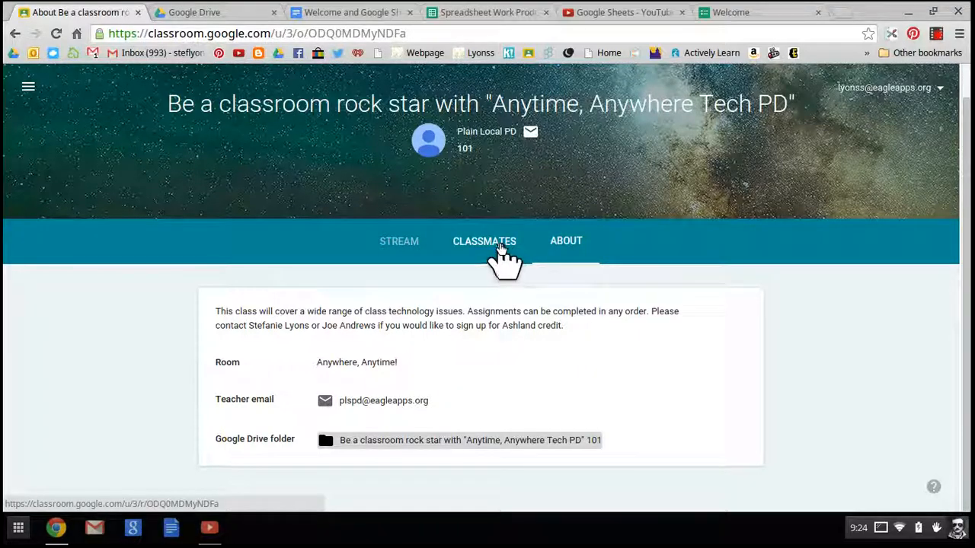
# Look through the full list of classmates in the "Be a classroom rock star" class.
pyautogui.click(500, 250)
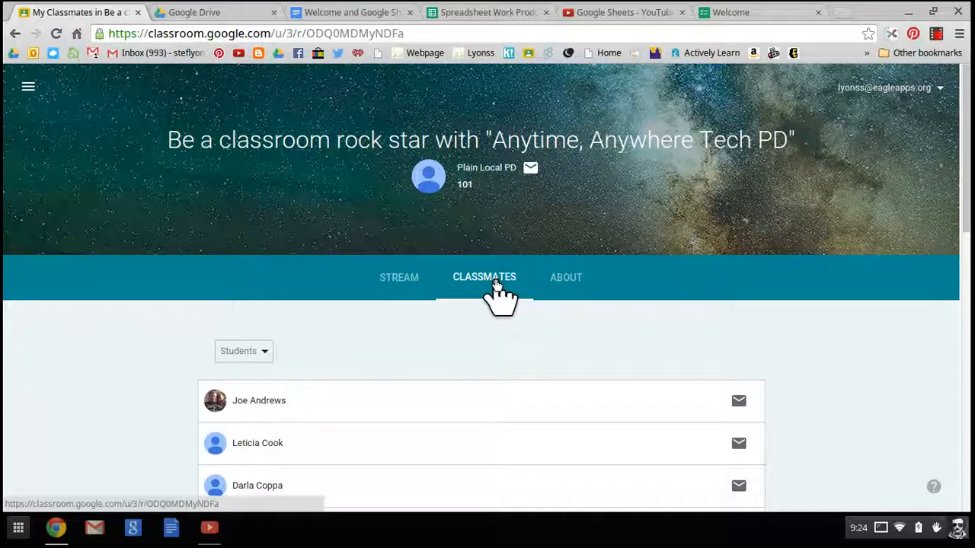
pyautogui.scroll(-5, 845, 373)
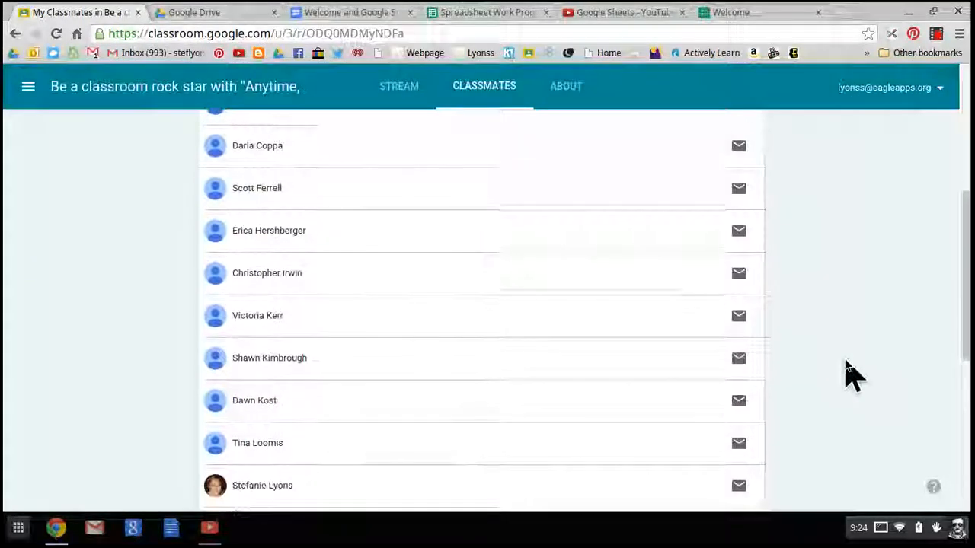
pyautogui.scroll(-3, 849, 374)
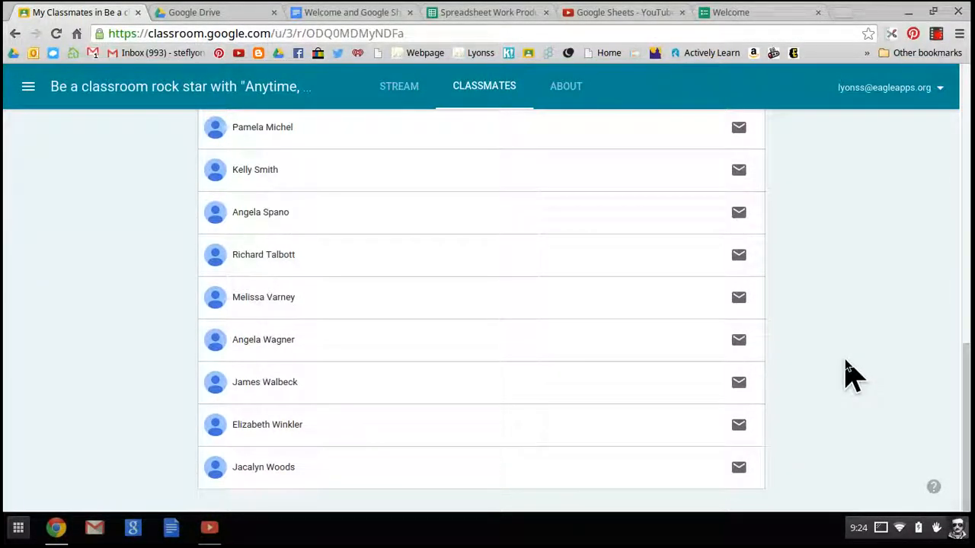
pyautogui.scroll(10, 851, 373)
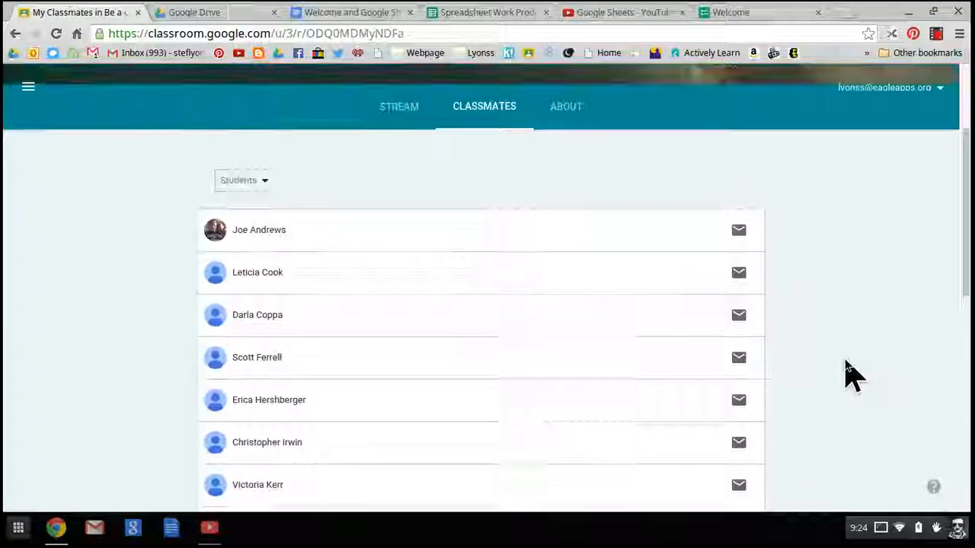
# Sort the classmates list by first name and look through the reordered names.
pyautogui.scroll(-3, 851, 373)
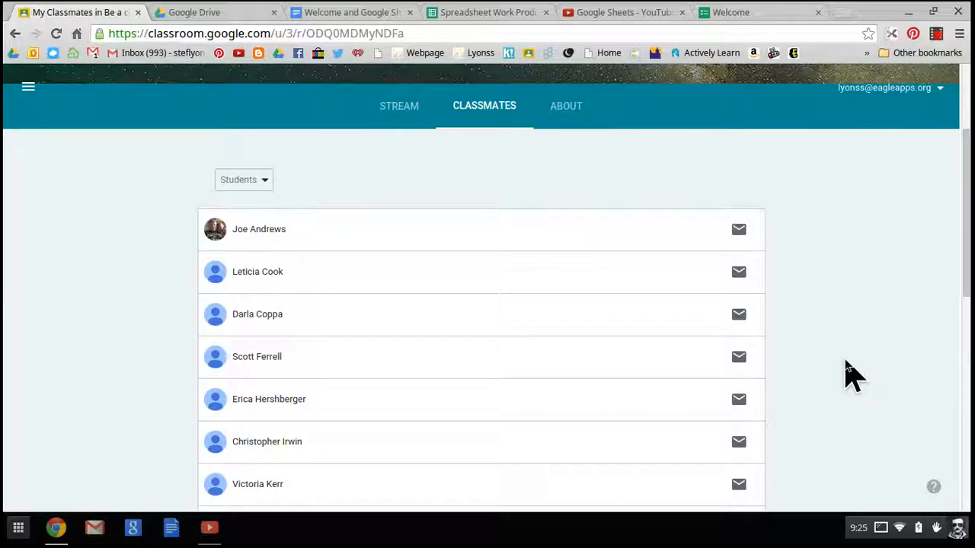
pyautogui.scroll(-1, 849, 374)
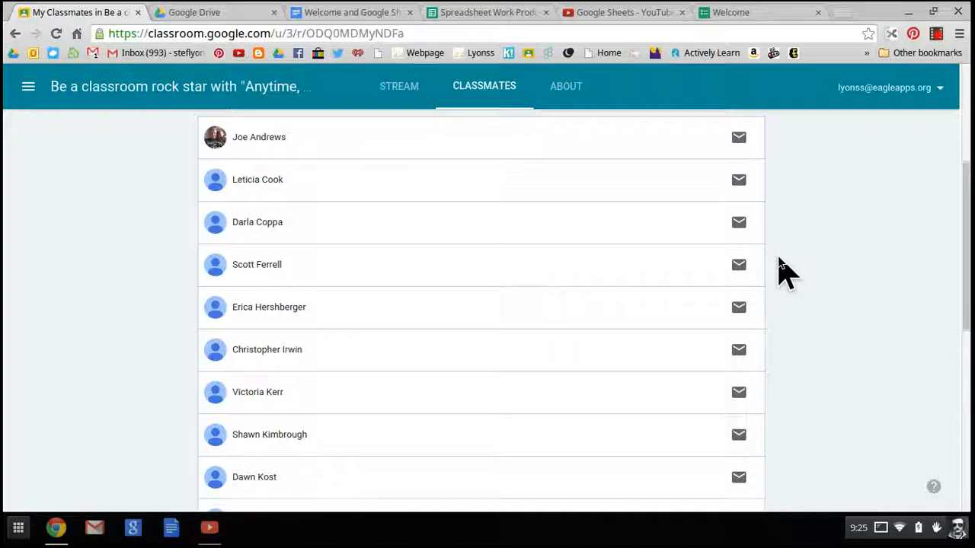
pyautogui.scroll(4, 780, 268)
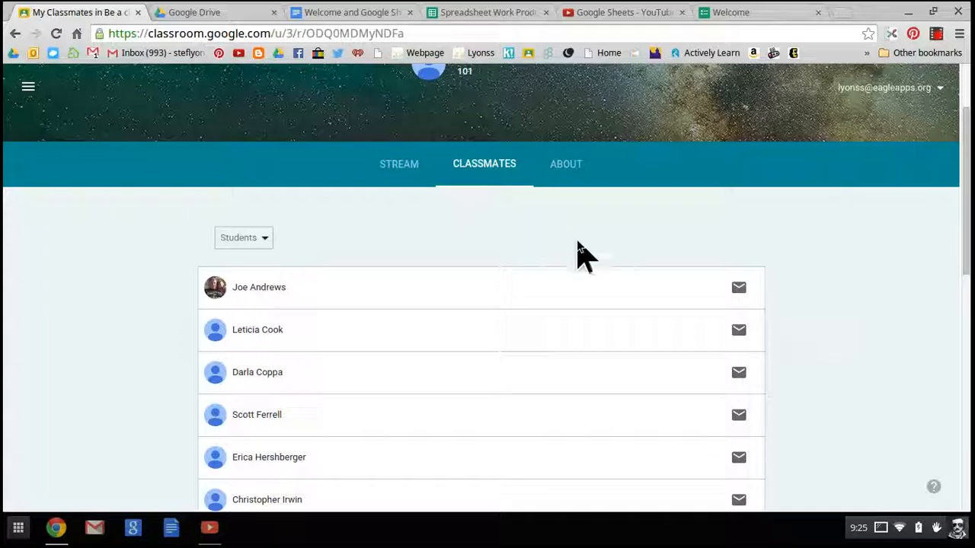
pyautogui.scroll(-3, 602, 305)
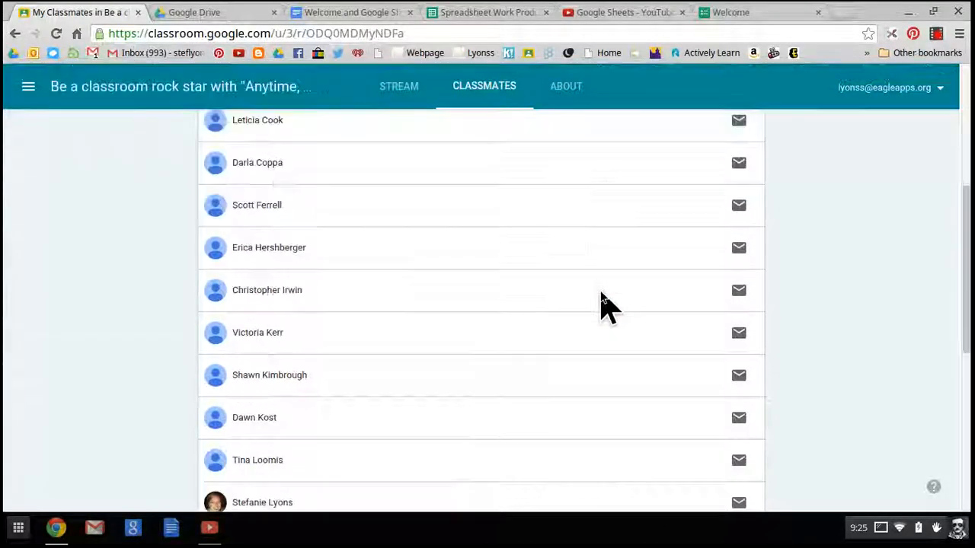
pyautogui.scroll(2, 601, 304)
pyautogui.scroll(2, 602, 293)
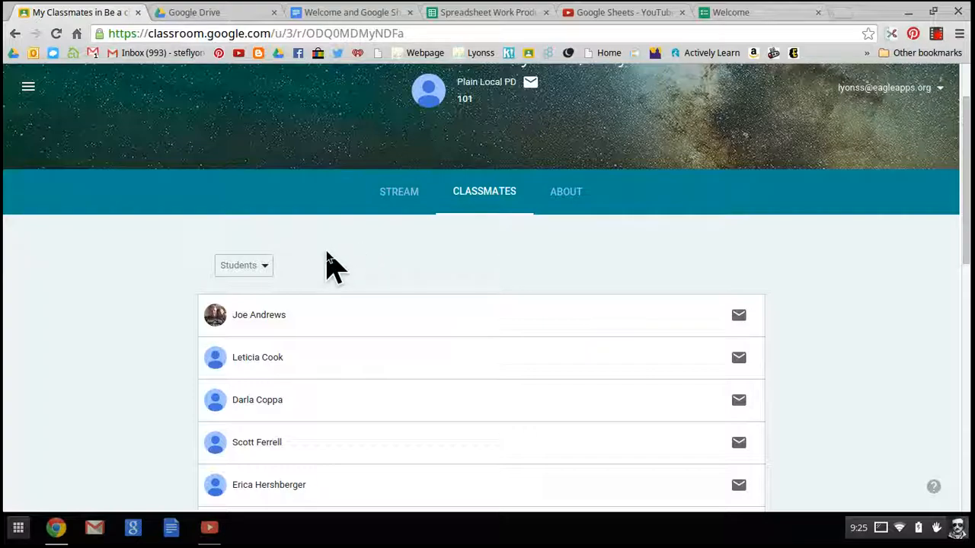
pyautogui.click(261, 267)
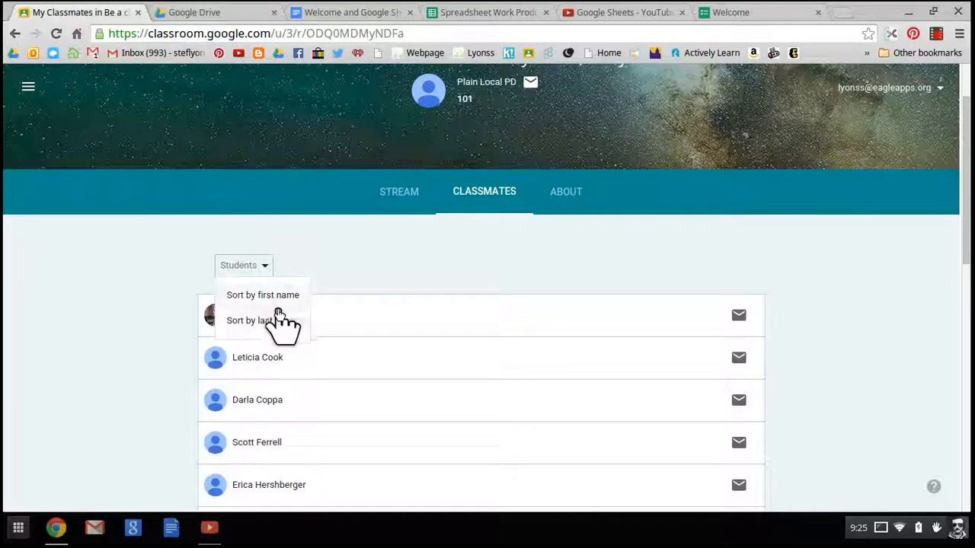
pyautogui.click(279, 295)
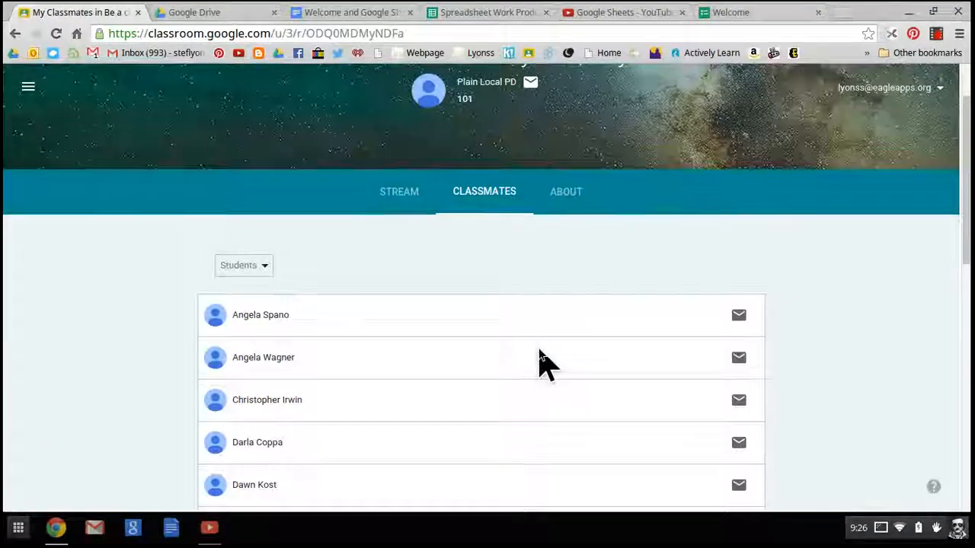
pyautogui.scroll(-4, 539, 364)
pyautogui.scroll(-3, 540, 363)
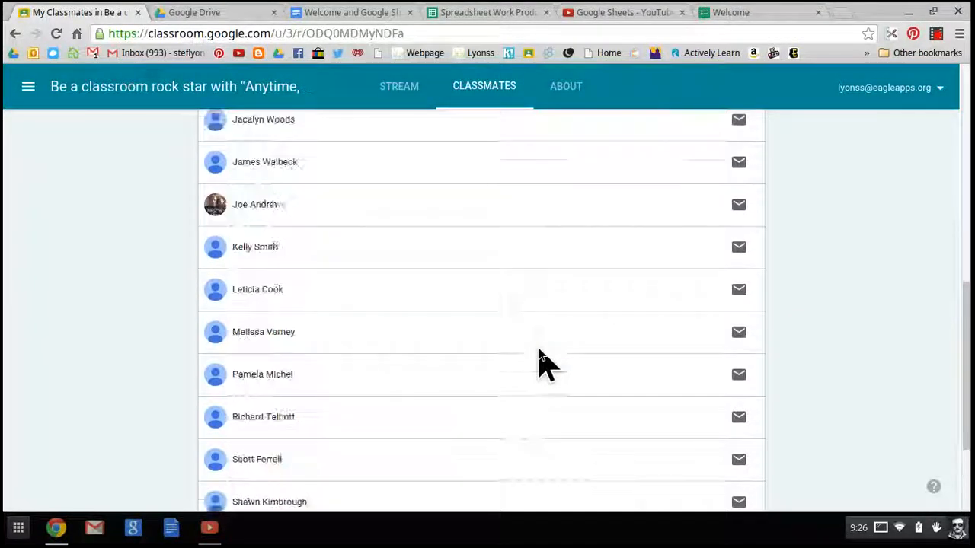
pyautogui.scroll(8, 540, 363)
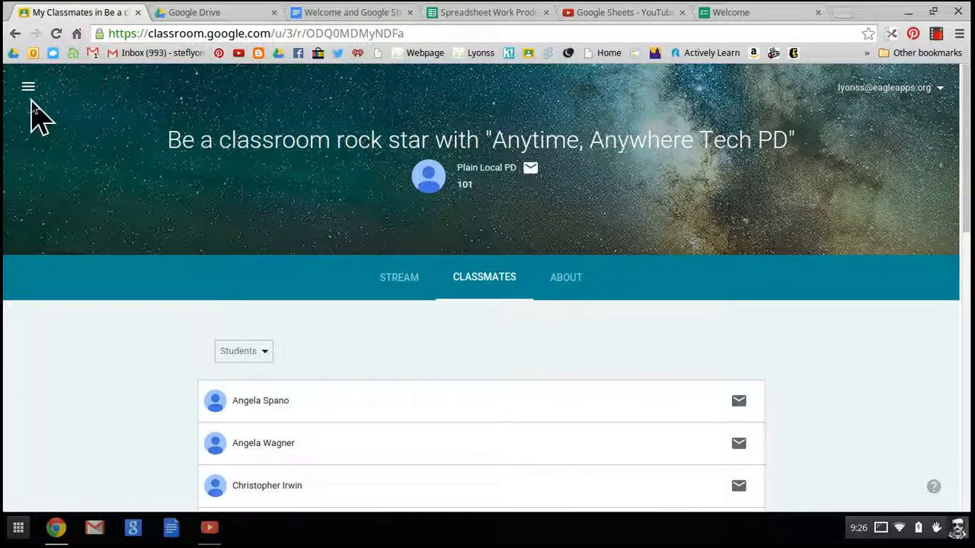
# Show Classroom's main navigation and review the teaching classes, enrolled classes, Archived Classes and Settings entries.
pyautogui.click(28, 89)
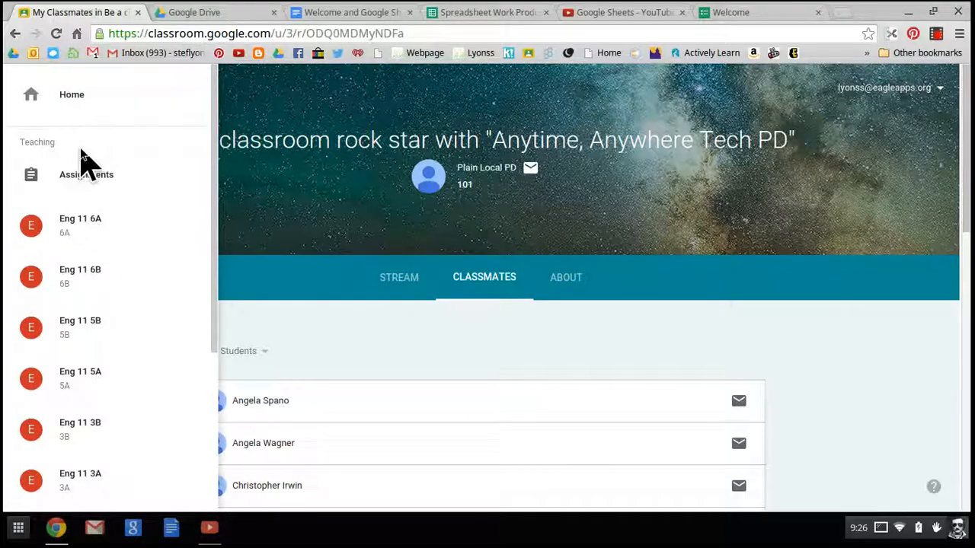
pyautogui.scroll(-5, 105, 213)
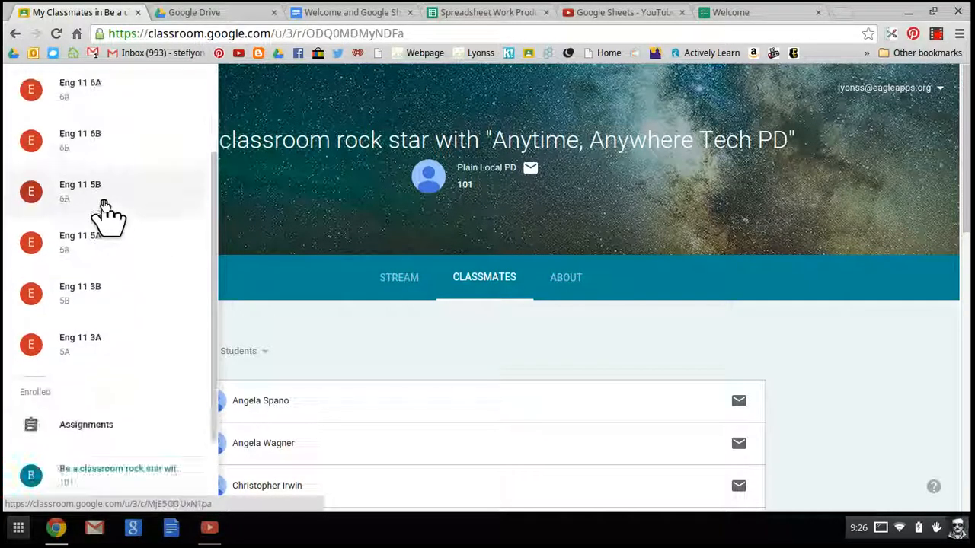
pyautogui.scroll(2, 104, 213)
pyautogui.scroll(-4, 105, 213)
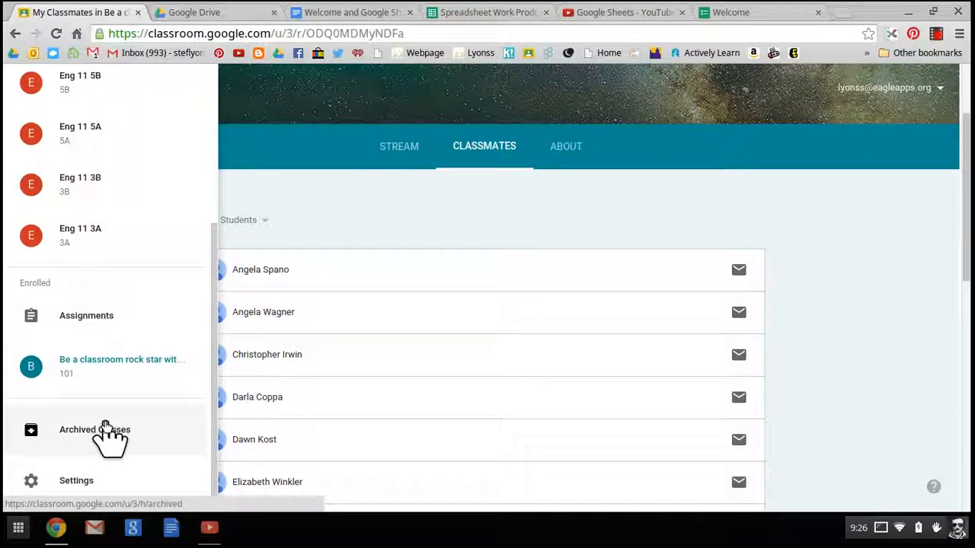
pyautogui.scroll(3, 98, 305)
pyautogui.scroll(-3, 101, 301)
pyautogui.scroll(-2, 100, 294)
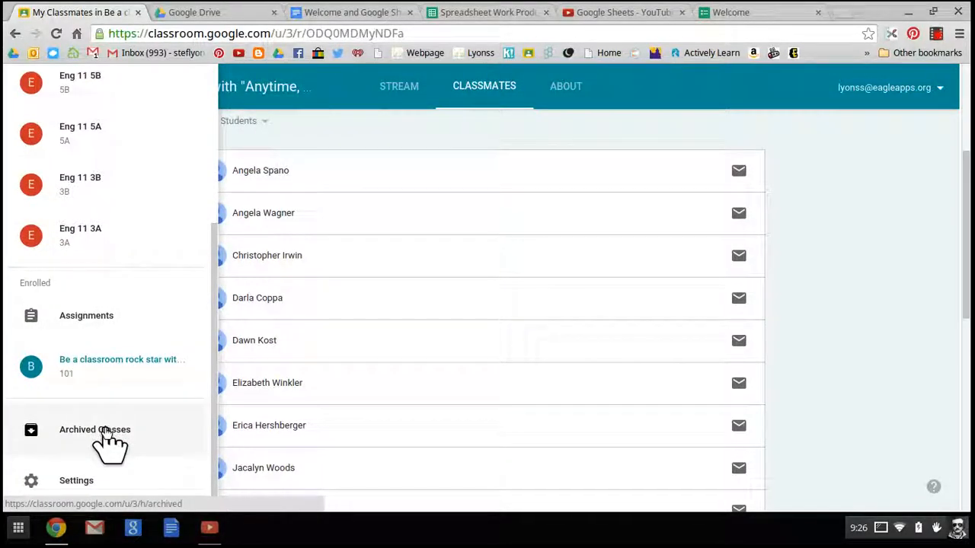